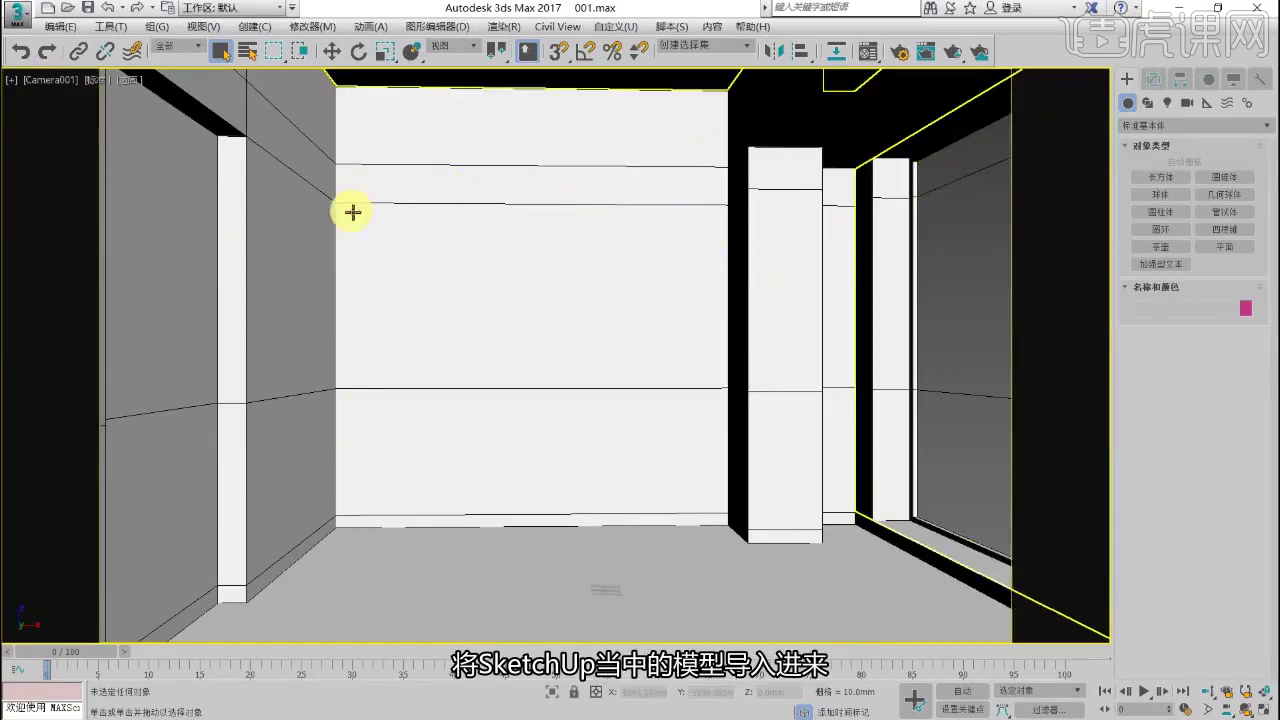
Step: Switch to SketchUp and examine the bunk bed, mural wall, desk and curtained window in the bedroom model
key(super)
click(602, 709)
mouse_move(508, 320)
middle_down()
mouse_move(563, 343)
mouse_move(629, 306)
mouse_move(620, 326)
mouse_move(803, 352)
mouse_move(771, 329)
mouse_move(814, 326)
middle_up()
scroll(617, 320, up, 2)
scroll(627, 302, up, 3)
scroll(627, 302, down, 6)
scroll(803, 352, up, 4)
scroll(814, 326, up, 3)
scroll(860, 194, down, 3)
mouse_move(860, 194)
middle_down()
mouse_move(783, 267)
mouse_move(677, 320)
mouse_move(749, 377)
mouse_move(720, 317)
mouse_move(562, 300)
mouse_move(524, 191)
mouse_move(543, 252)
mouse_move(644, 318)
middle_up()
scroll(677, 320, down, 4)
scroll(646, 320, up, 3)
scroll(760, 333, up, 2)
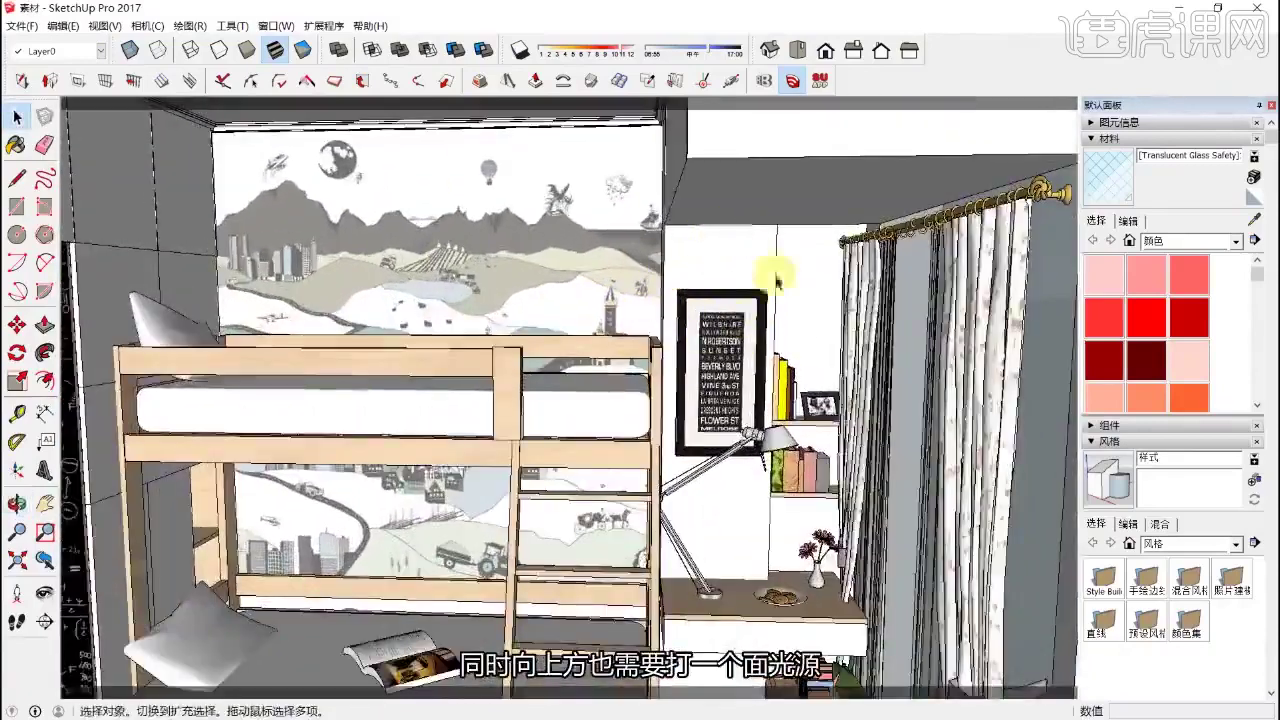
Step: Examine the whole SketchUp room from the front, including its floor, walls, ceiling and door side
scroll(602, 304, down, 4)
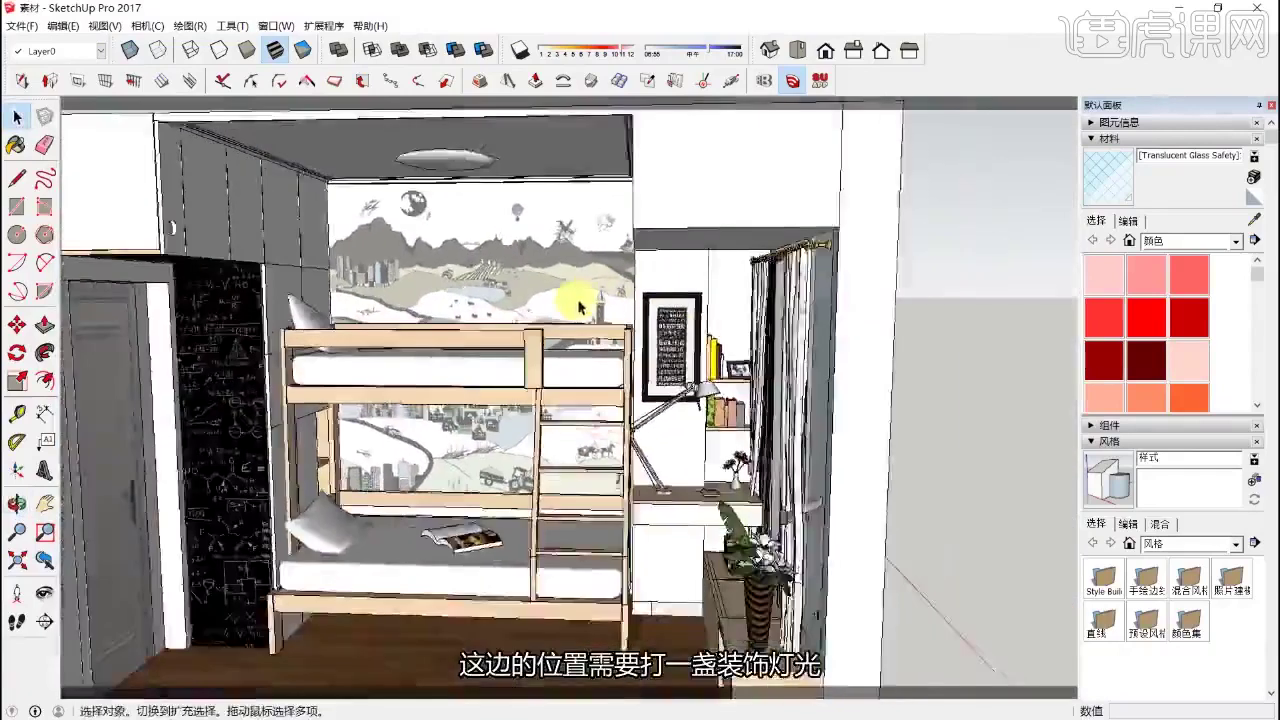
mouse_move(580, 300)
middle_down()
mouse_move(649, 323)
mouse_move(549, 320)
mouse_move(563, 288)
mouse_move(571, 301)
middle_up()
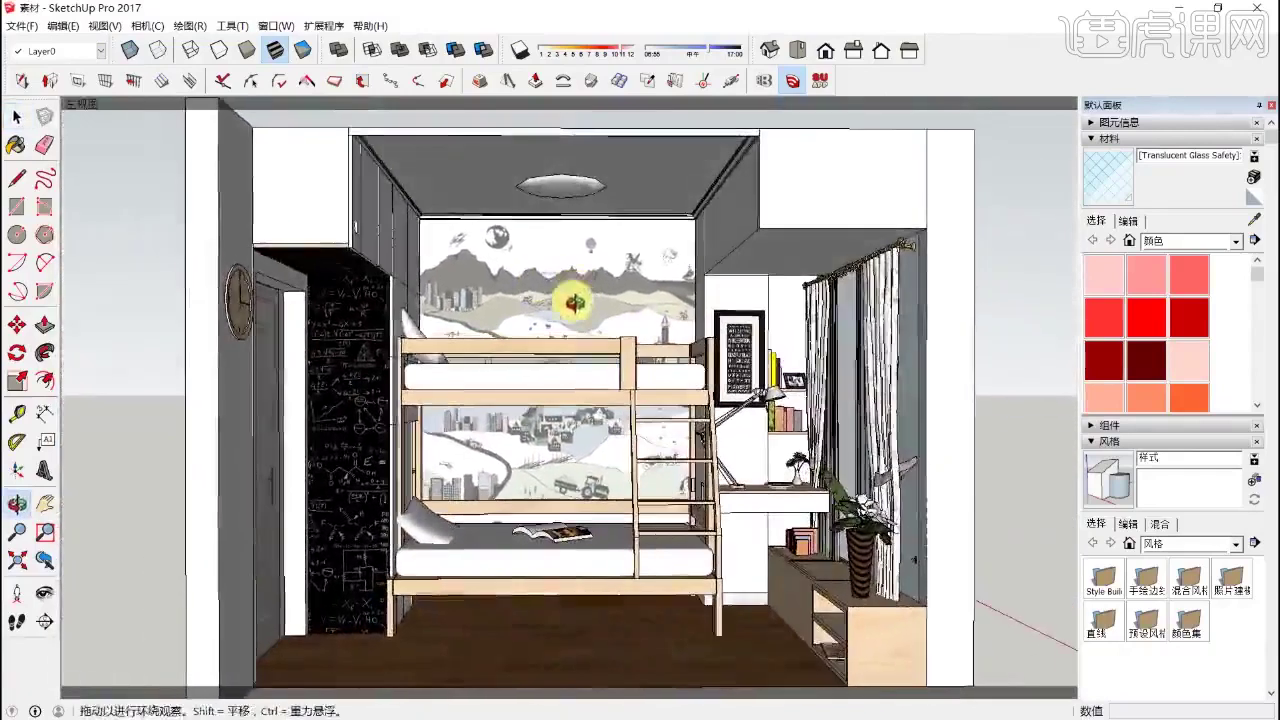
middle_drag(591, 366, 579, 359)
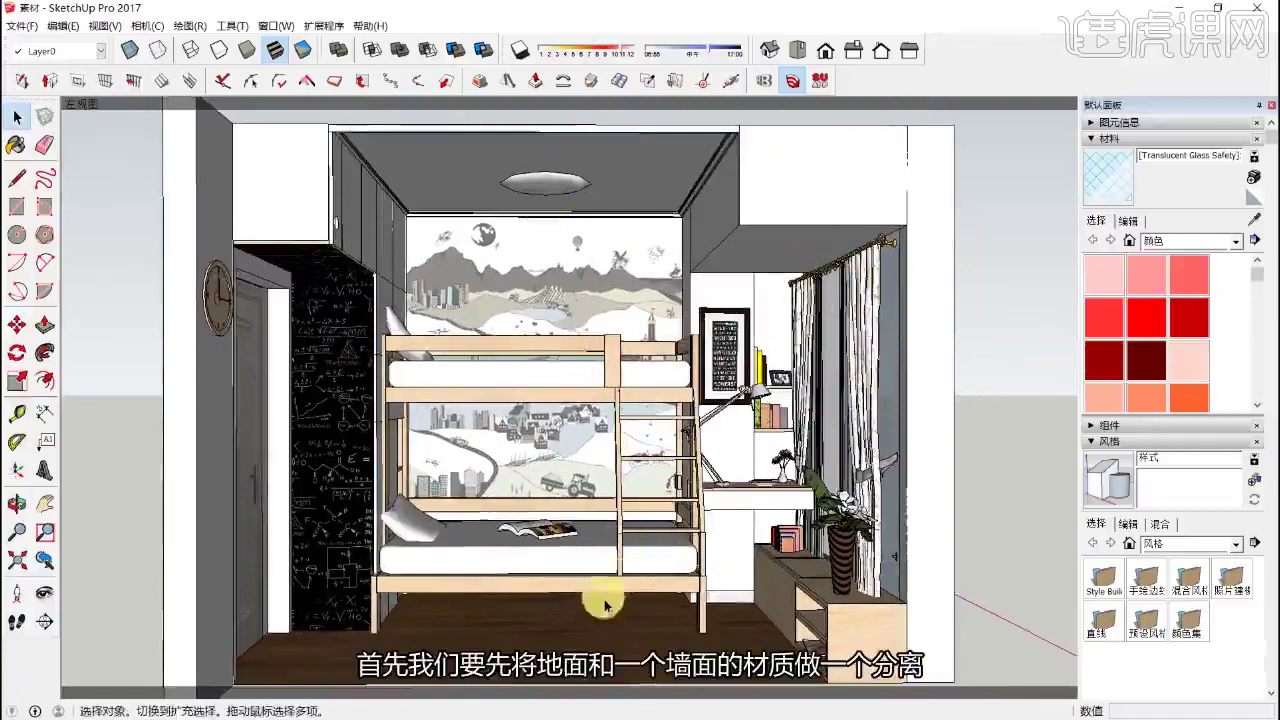
middle_drag(539, 583, 483, 614)
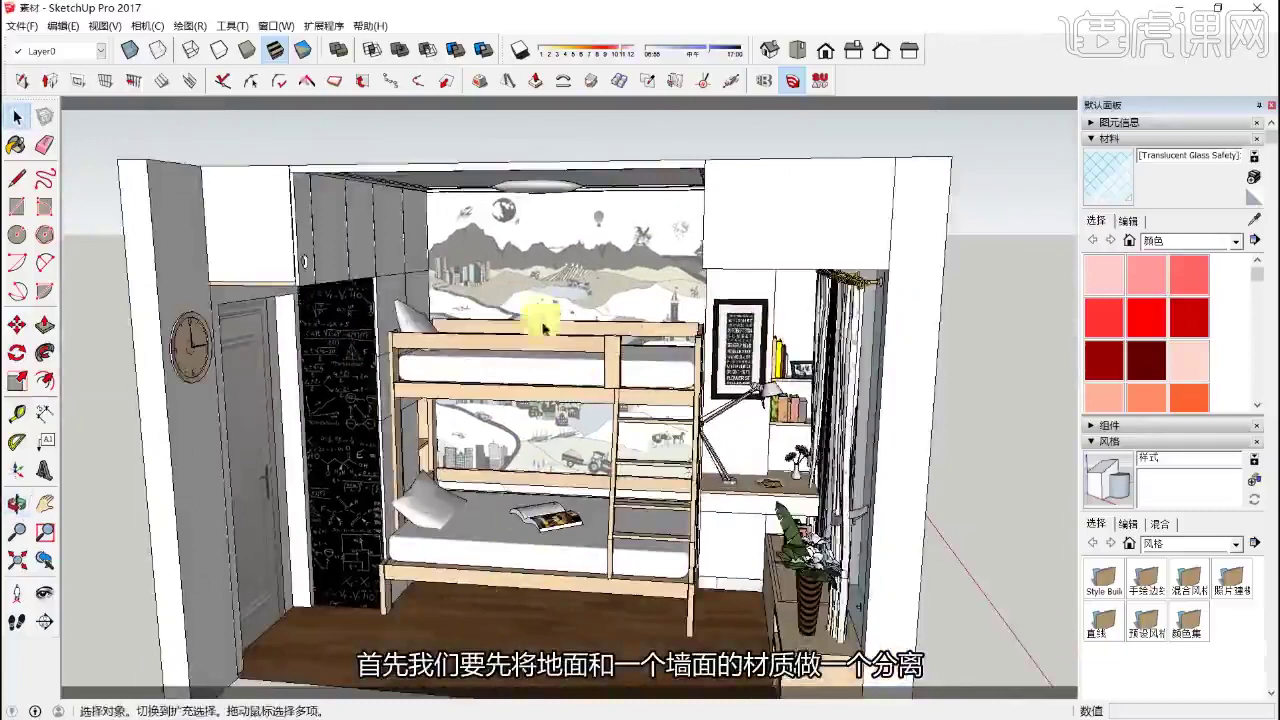
middle_drag(497, 335, 555, 327)
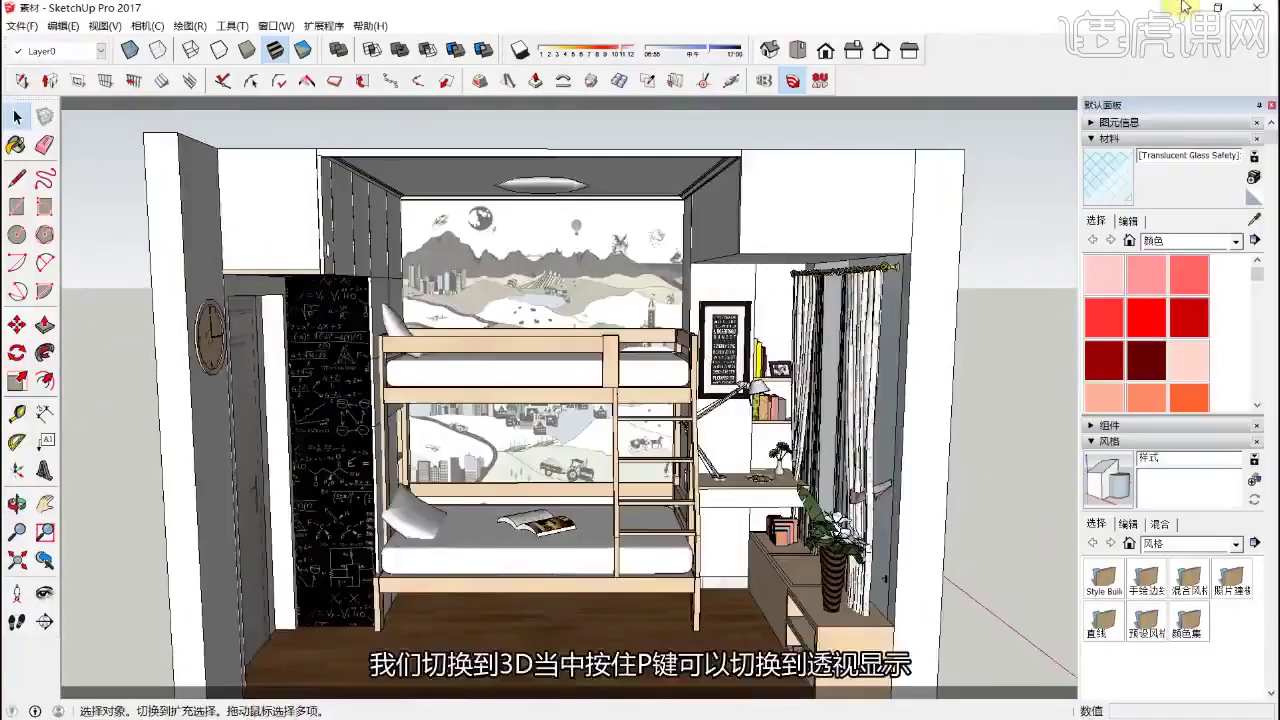
Step: Return to 3ds Max, change the camera view to perspective and select the room shell
click(1182, 7)
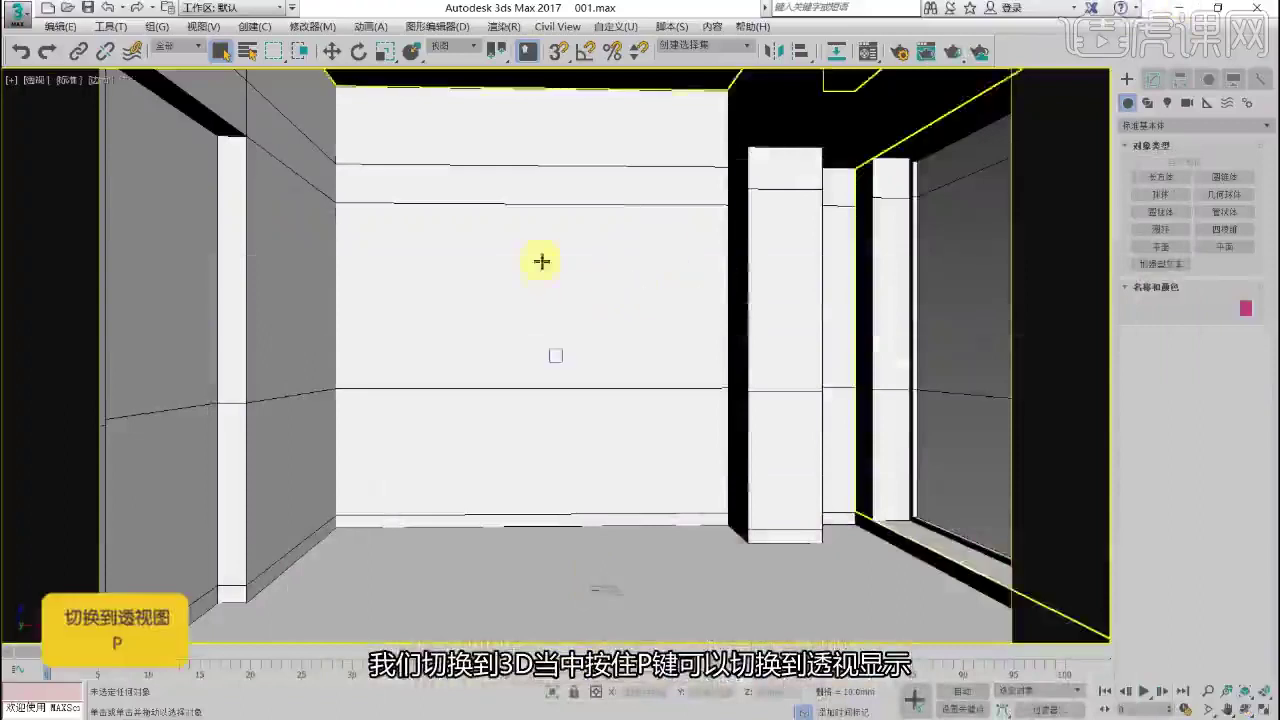
key(p)
scroll(551, 280, down, 5)
alt+middle_drag(551, 287, 575, 313)
key(4)
click(558, 433)
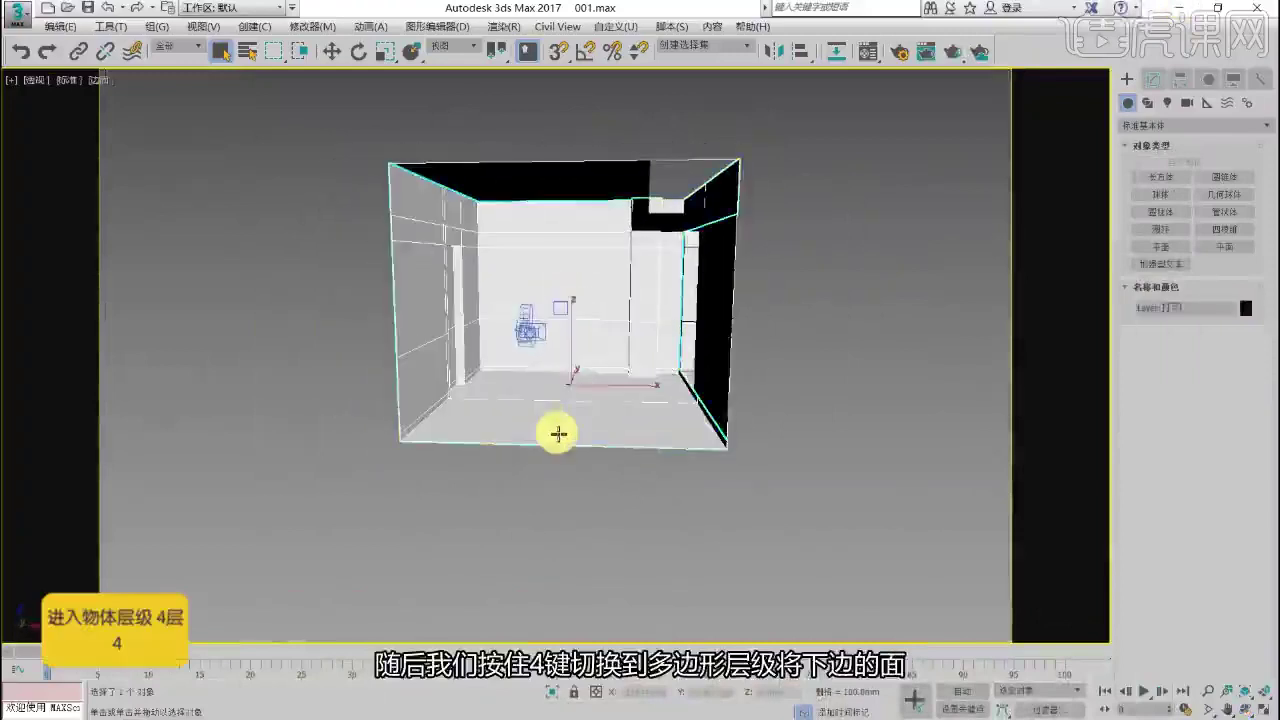
Step: At polygon level, select the room shell's two floor polygons, and instead the baseboard polygon beside the door opening
key(4)
click(556, 405)
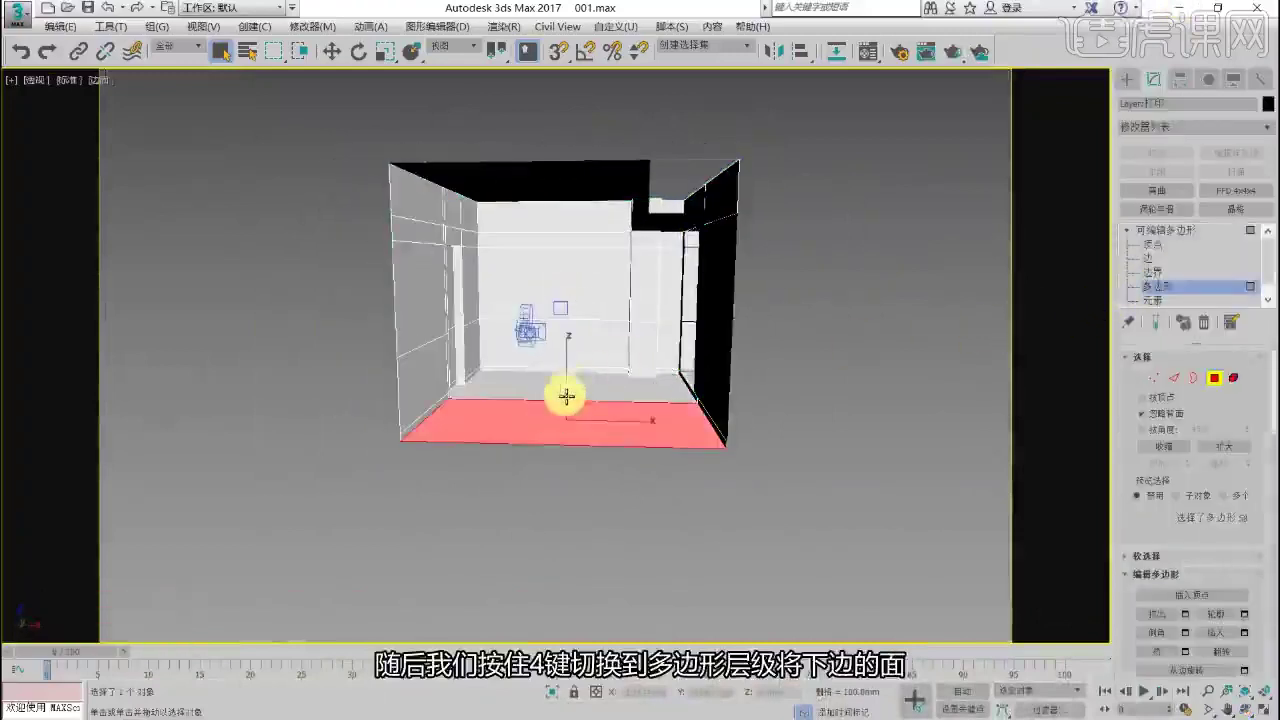
ctrl+click(565, 380)
scroll(540, 375, up, 5)
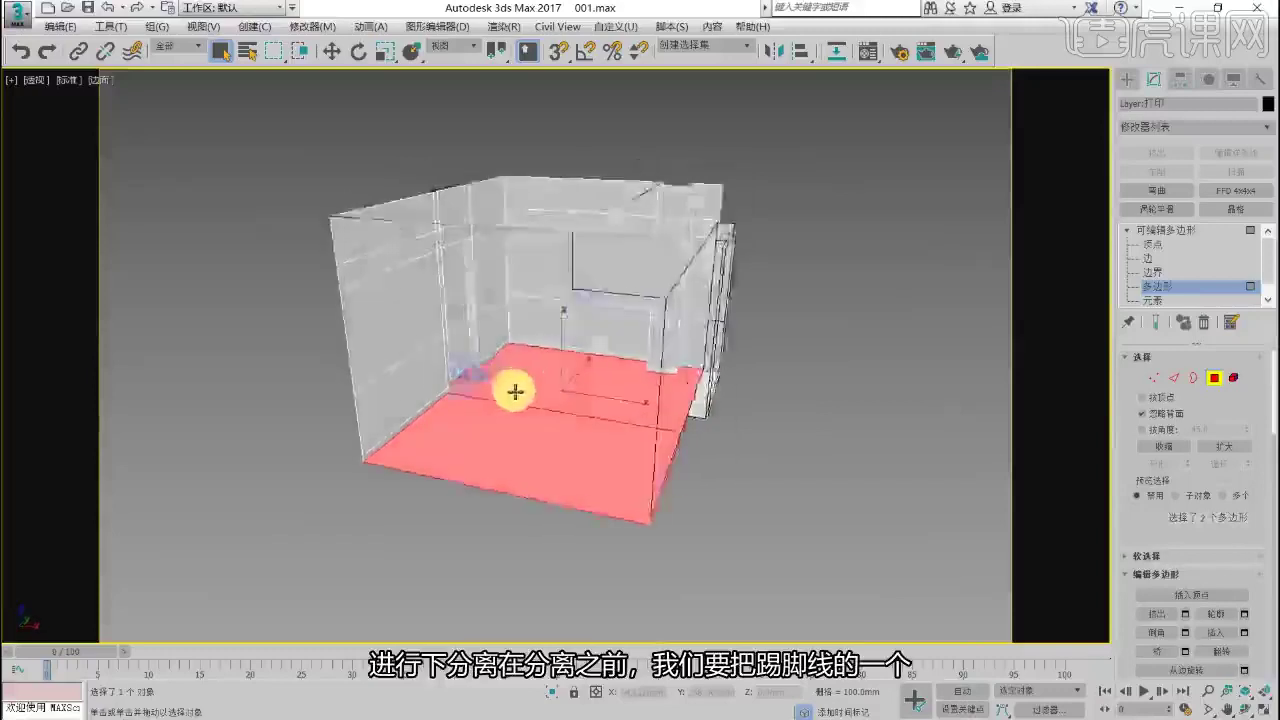
alt+middle_drag(533, 379, 443, 349)
scroll(486, 386, up, 4)
click(445, 351)
scroll(480, 349, down, 5)
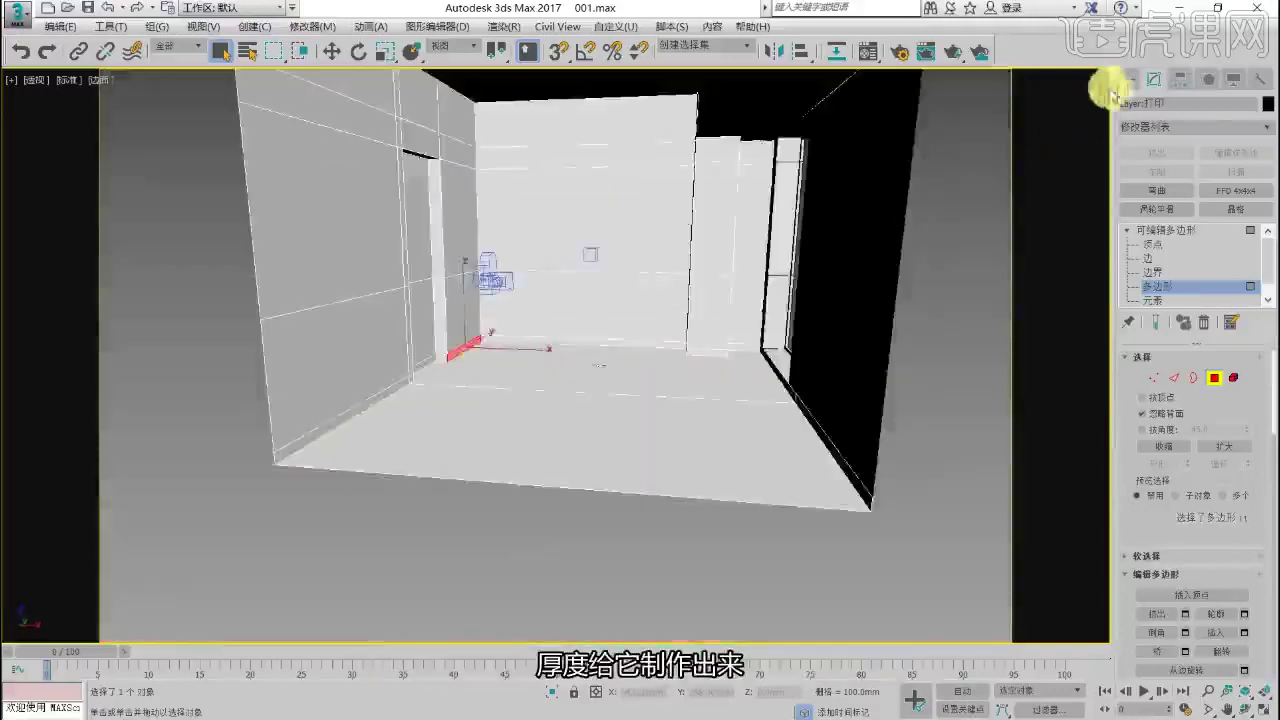
Step: Show the top view full size and start the Line tool at the room's back-right corner
click(1127, 79)
alt+middle_drag(526, 222, 737, 271)
key(alt+w)
right_click(454, 223)
key(alt+w)
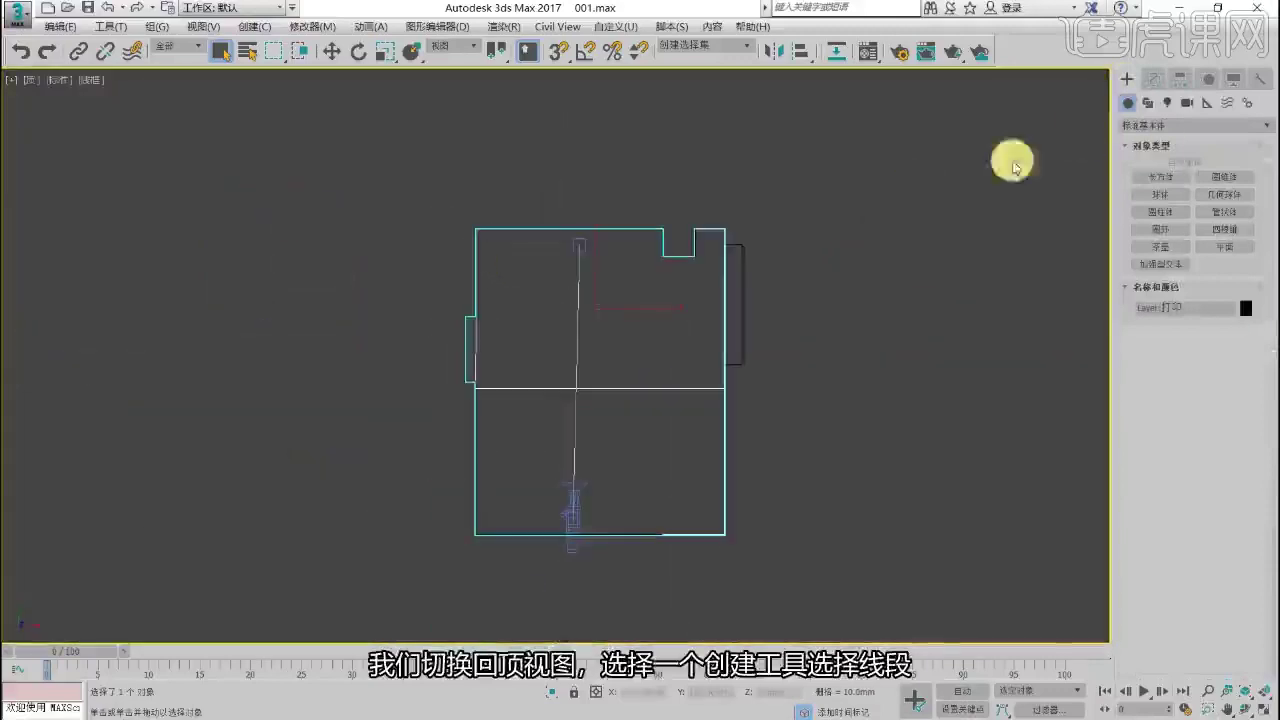
click(1149, 103)
click(1158, 196)
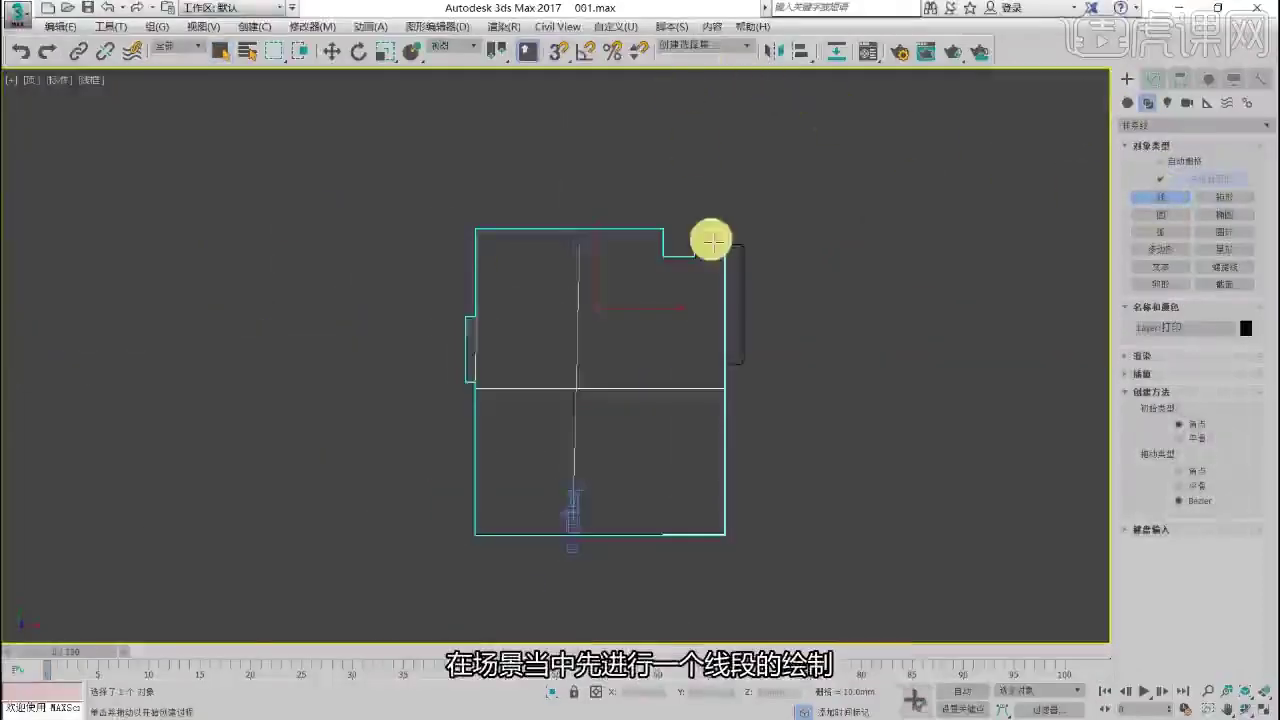
scroll(712, 241, up, 10)
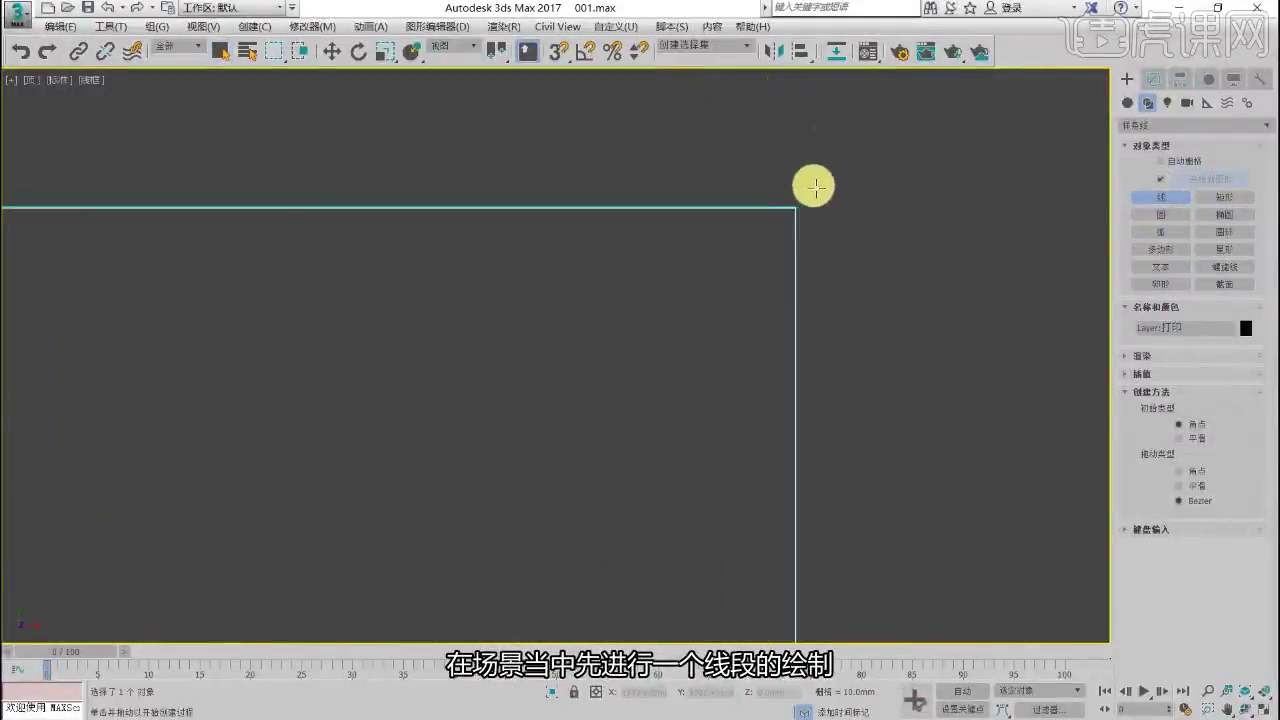
scroll(792, 216, up, 3)
scroll(803, 216, down, 5)
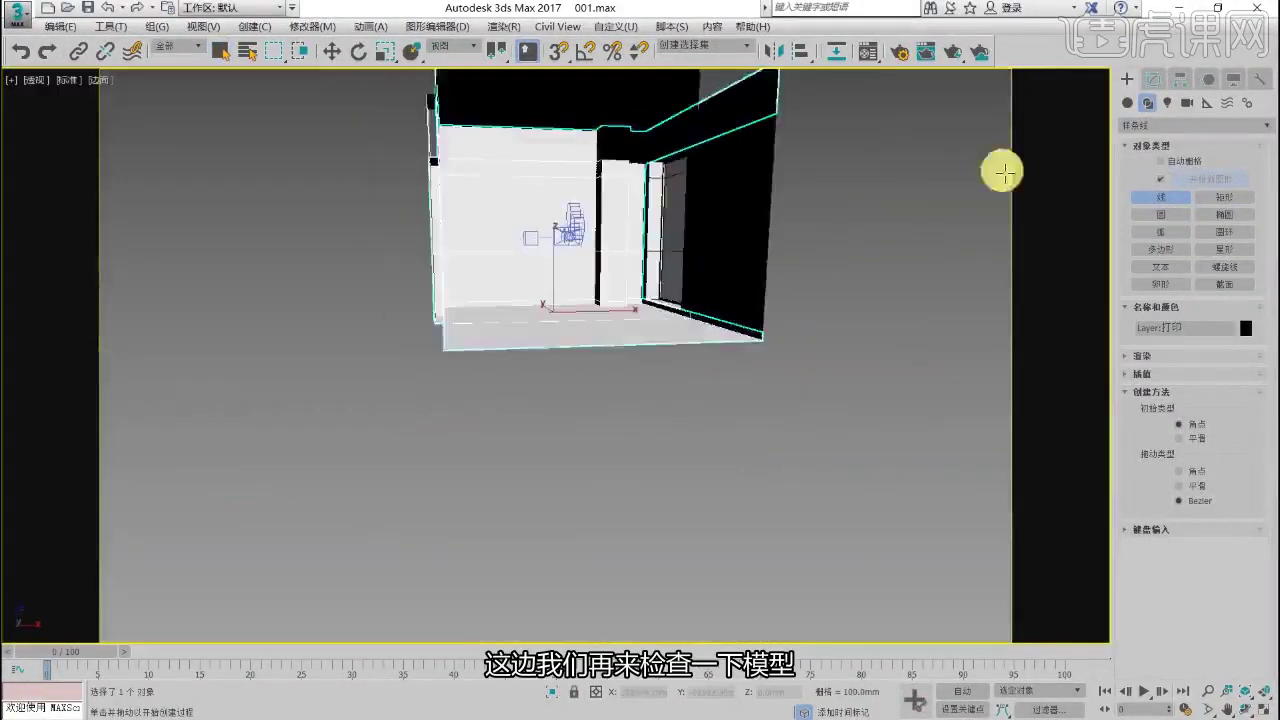
Step: Inspect the baseboard strip below the window and along the window wall in the perspective view
alt+middle_drag(1005, 173, 746, 197)
scroll(694, 377, up, 5)
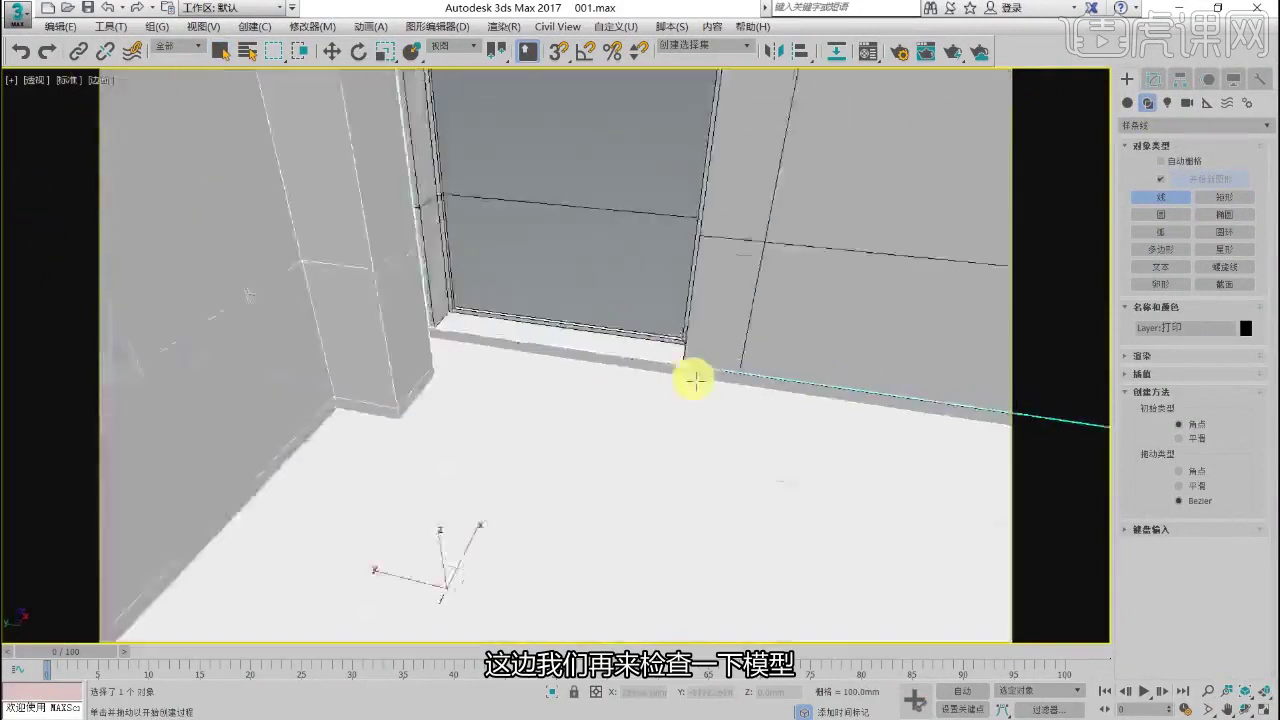
alt+middle_drag(694, 377, 590, 360)
click(1153, 79)
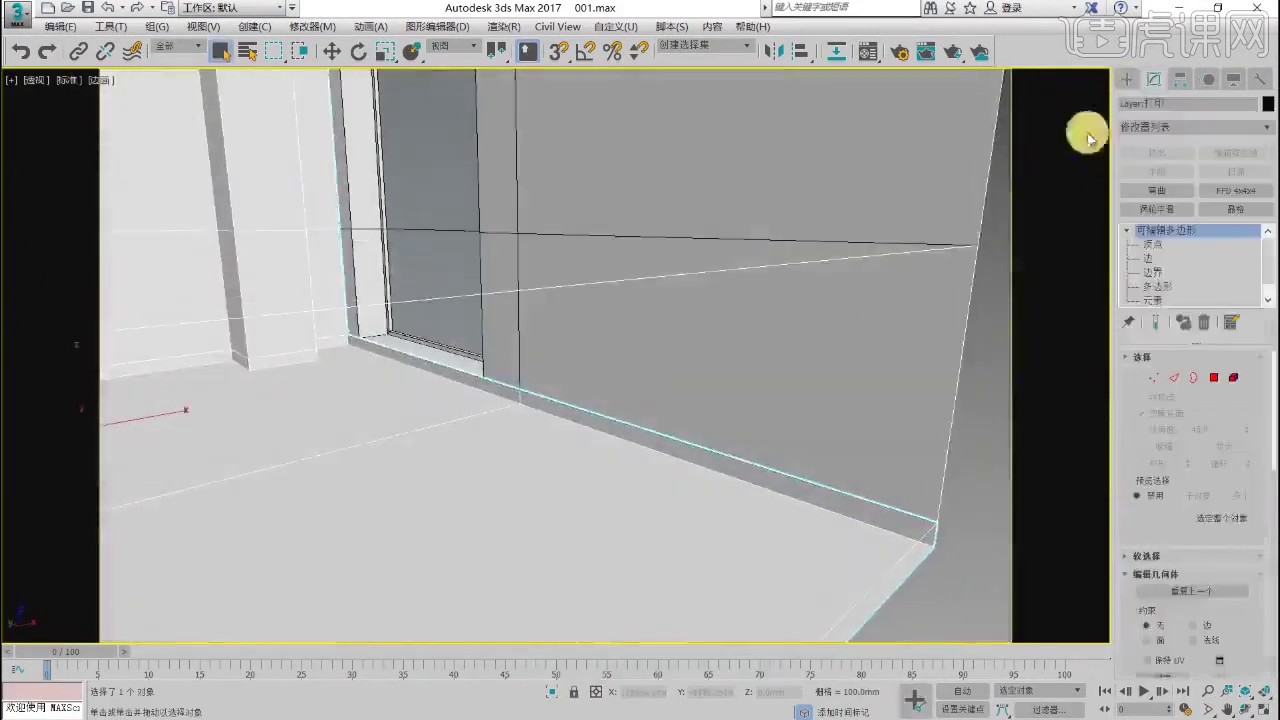
click(1158, 286)
click(506, 393)
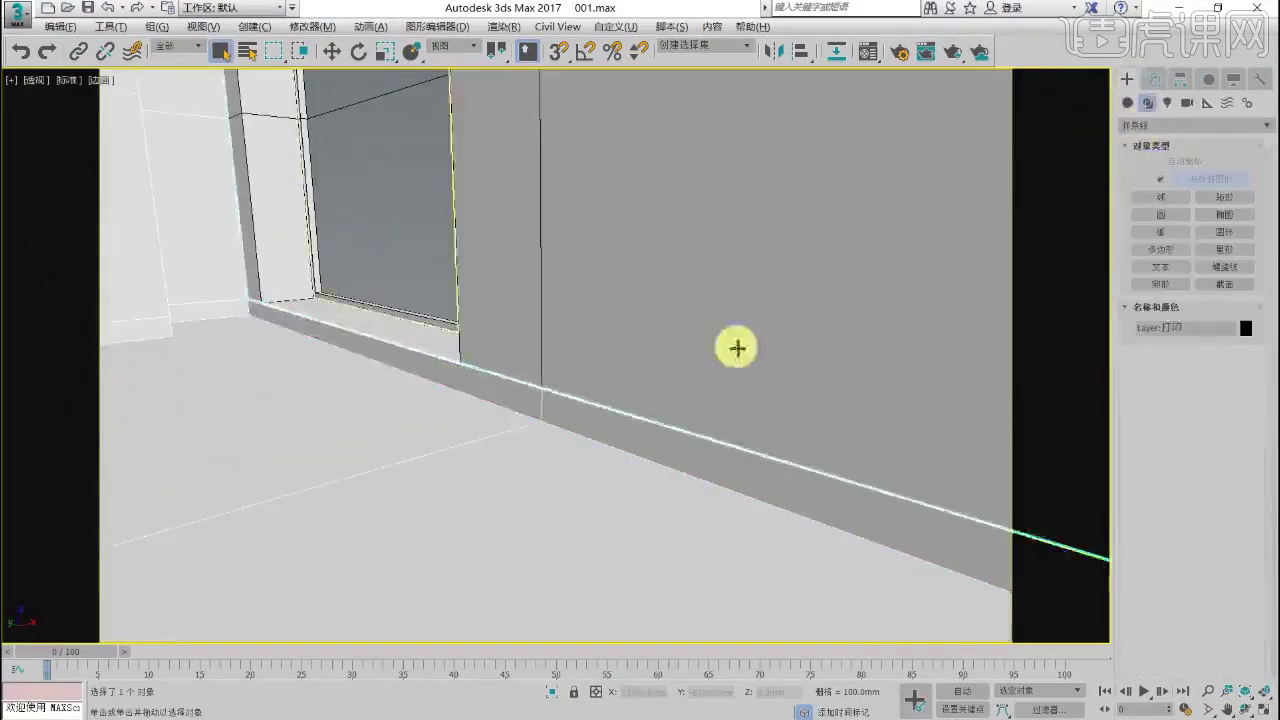
Step: Activate the Line tool in the full-size top view with 3D snapping turned on
click(1158, 197)
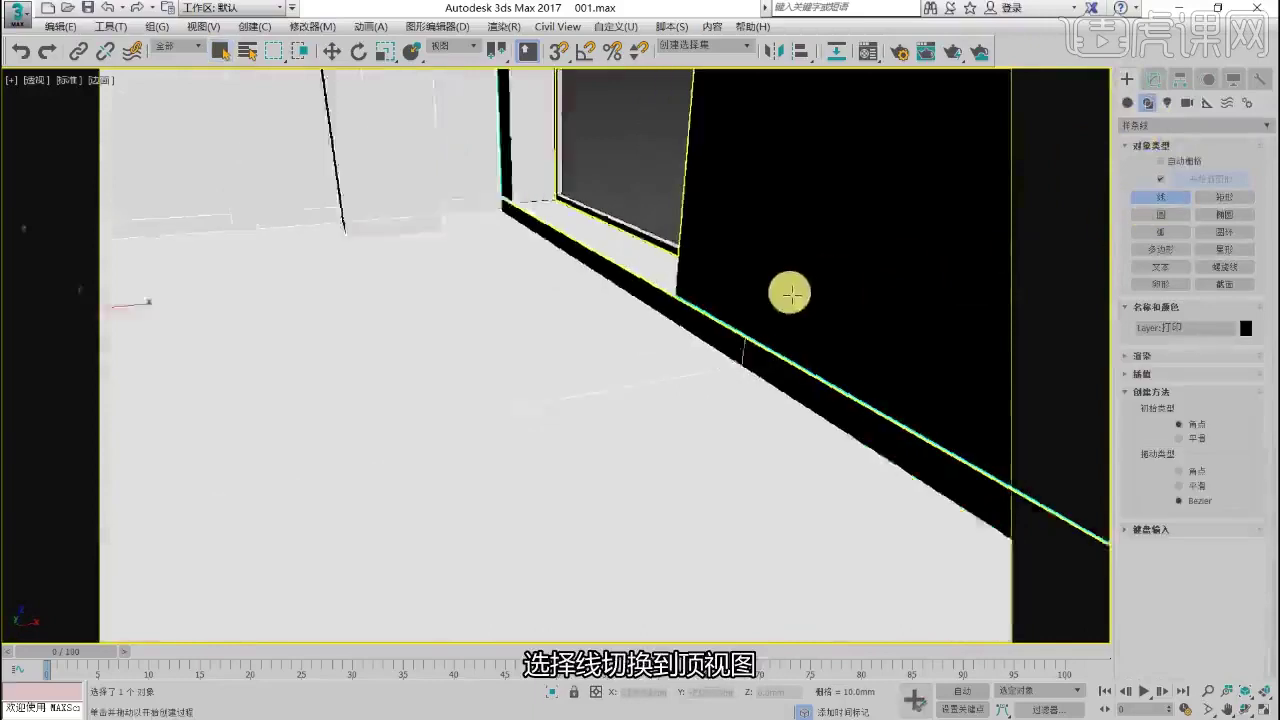
key(alt+w)
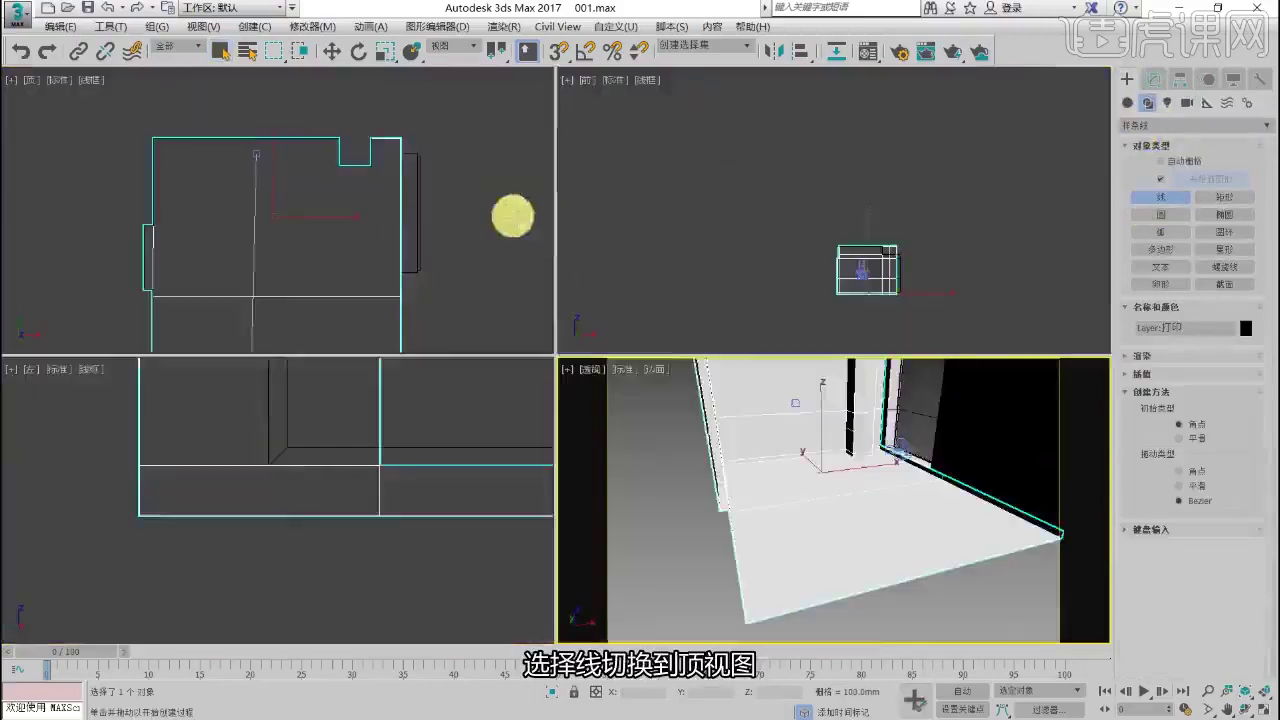
key(alt+w)
click(567, 61)
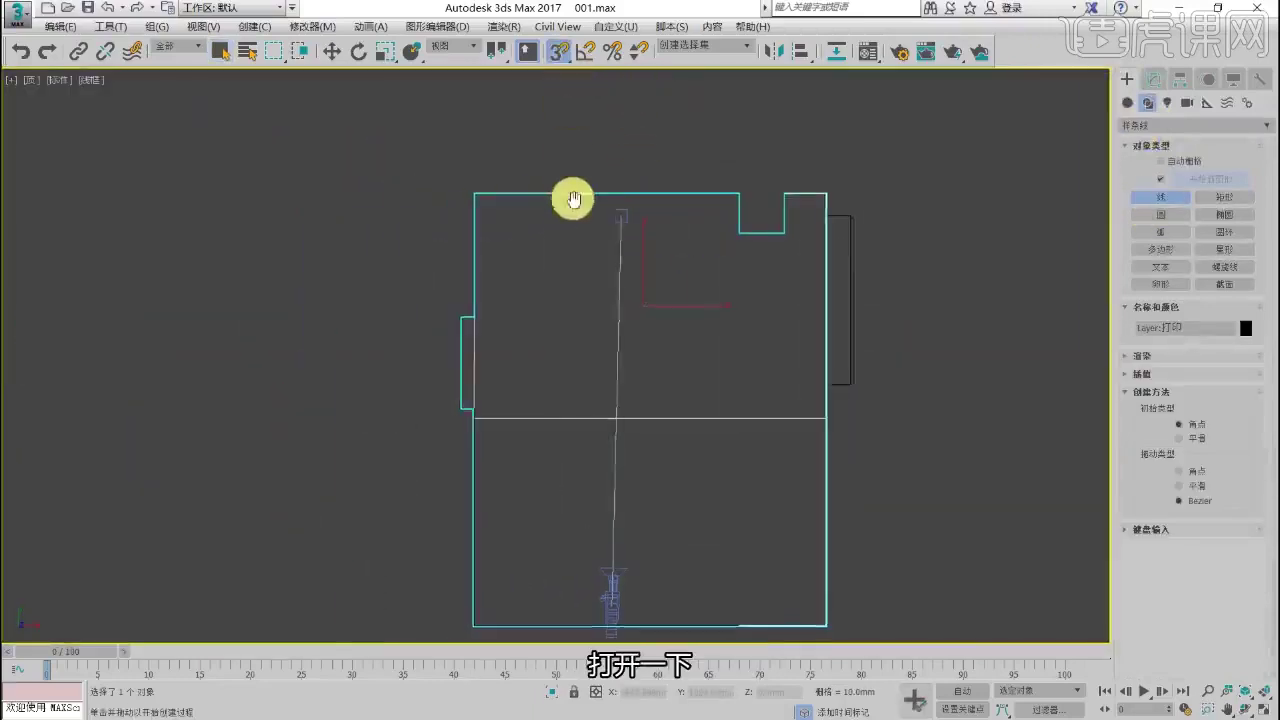
middle_drag(574, 200, 550, 171)
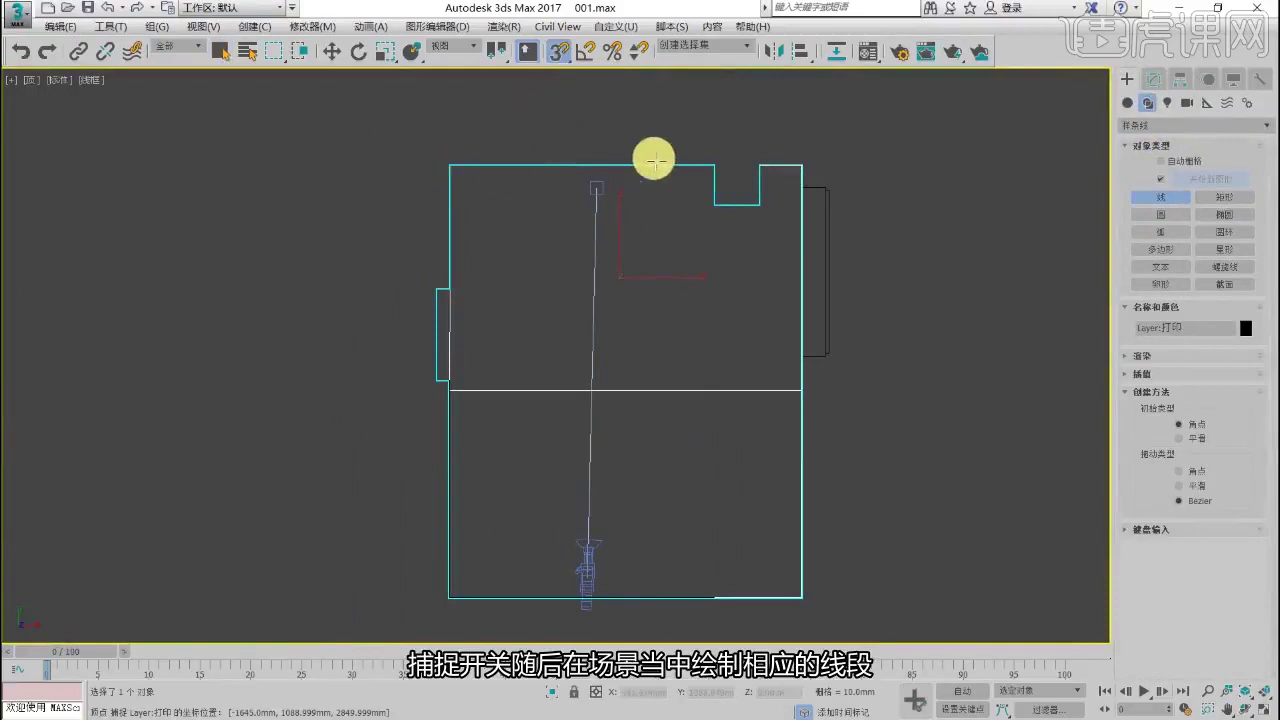
Step: Trace the baseboard path with snapped points from the back-left corner around the pillar, window recess and front edge to the door recess
click(449, 163)
click(713, 165)
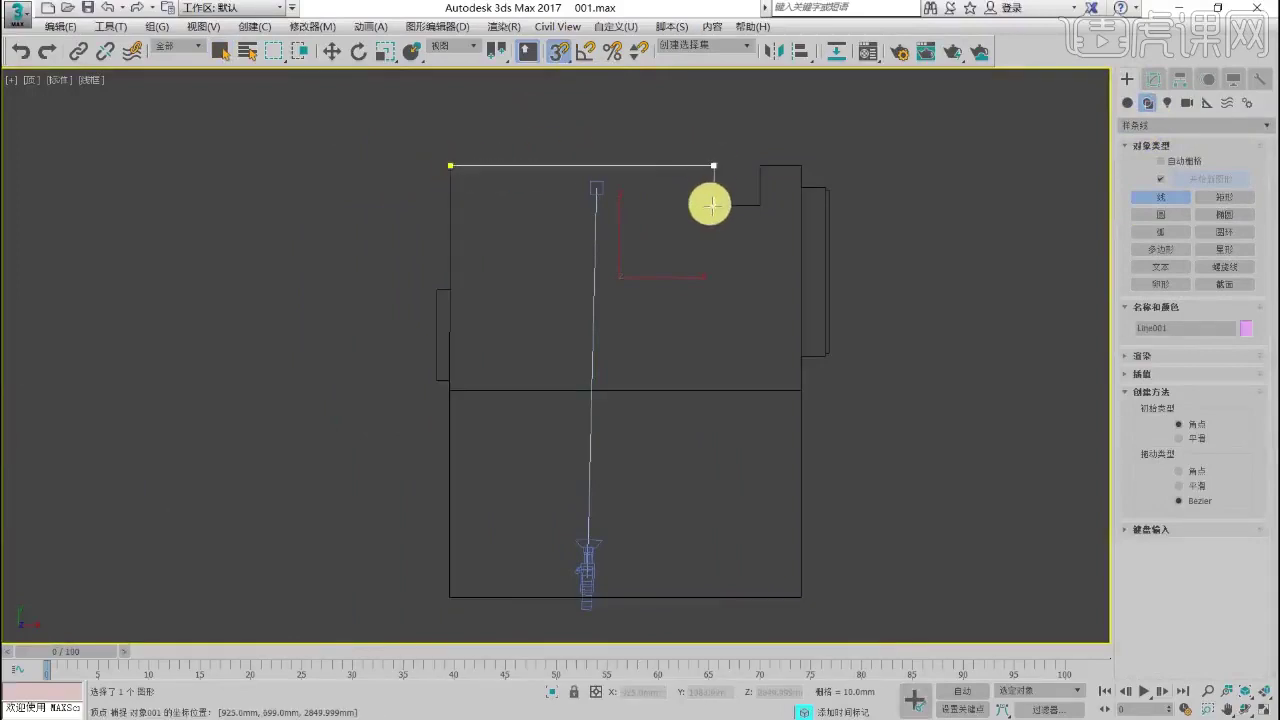
click(713, 205)
click(760, 205)
click(801, 186)
click(826, 186)
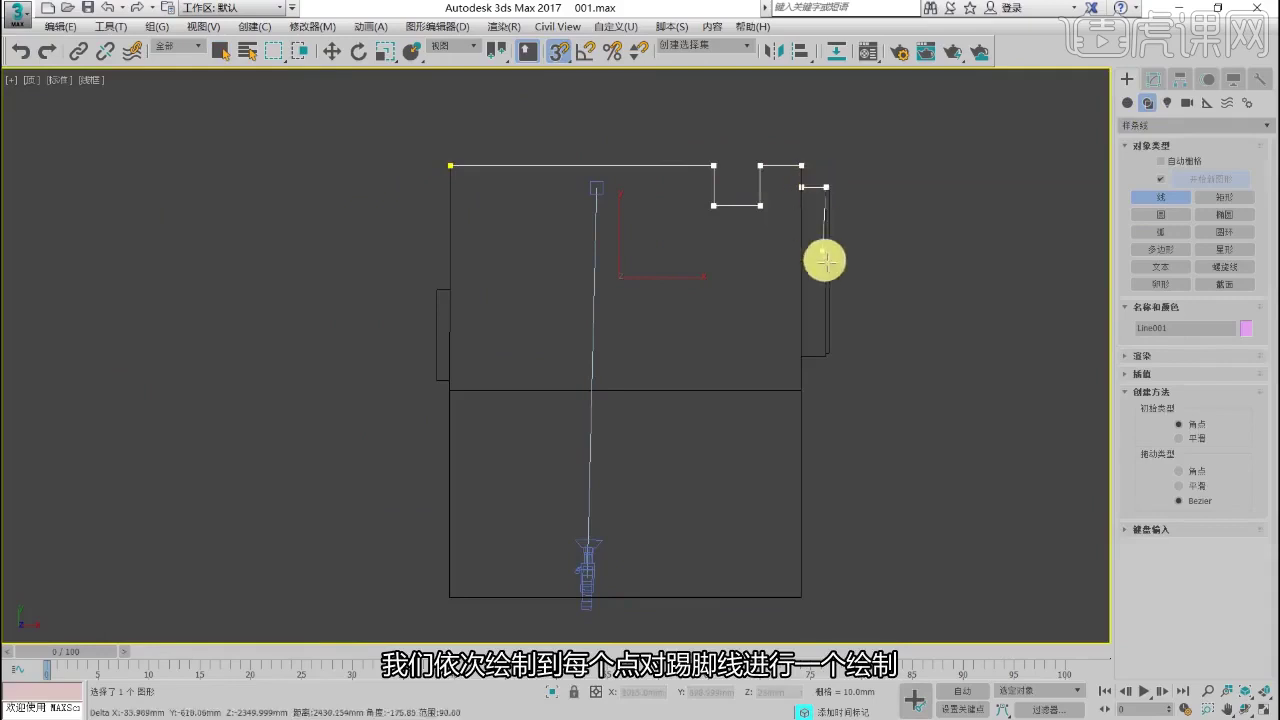
click(826, 356)
click(801, 356)
click(801, 597)
click(452, 594)
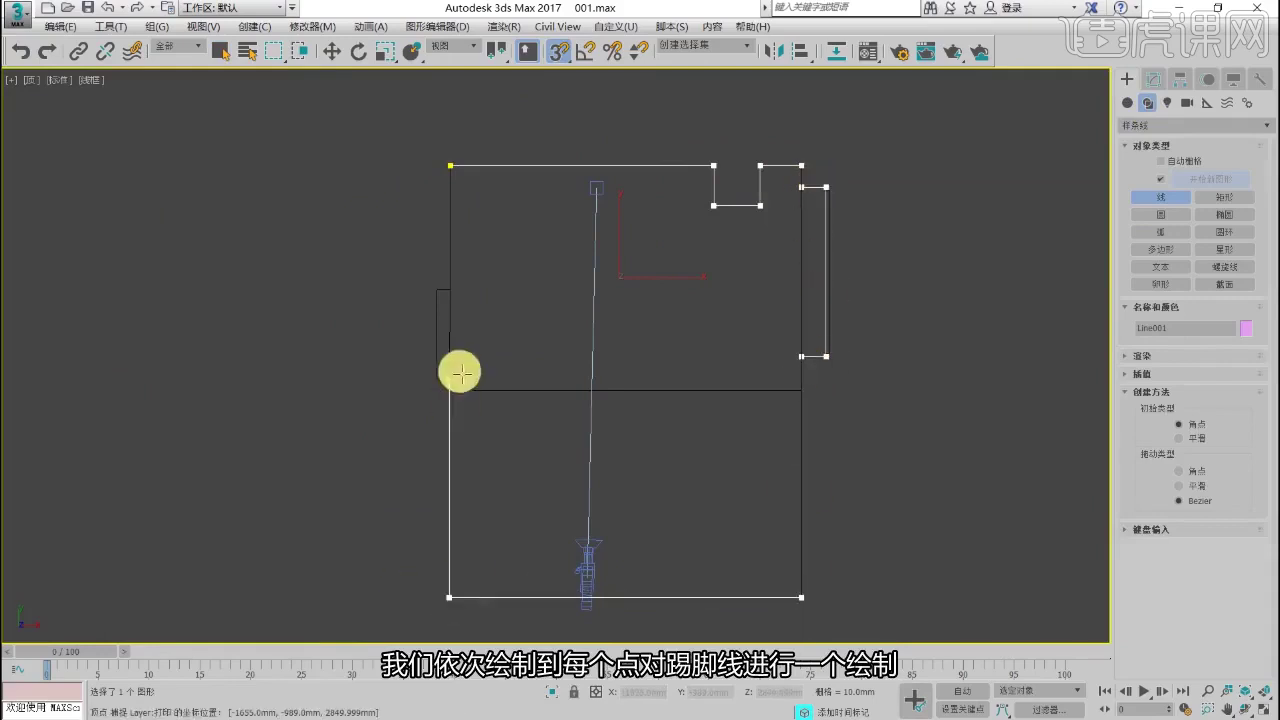
click(438, 381)
scroll(450, 180, up, 2)
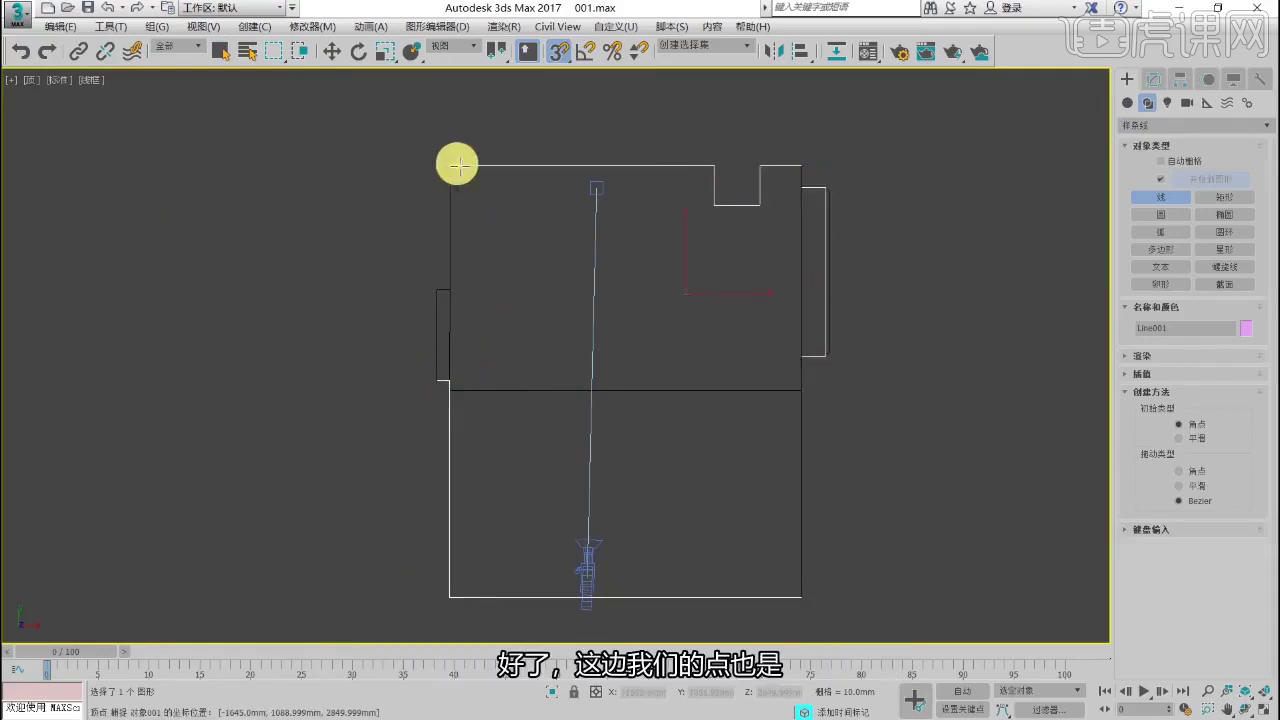
click(452, 161)
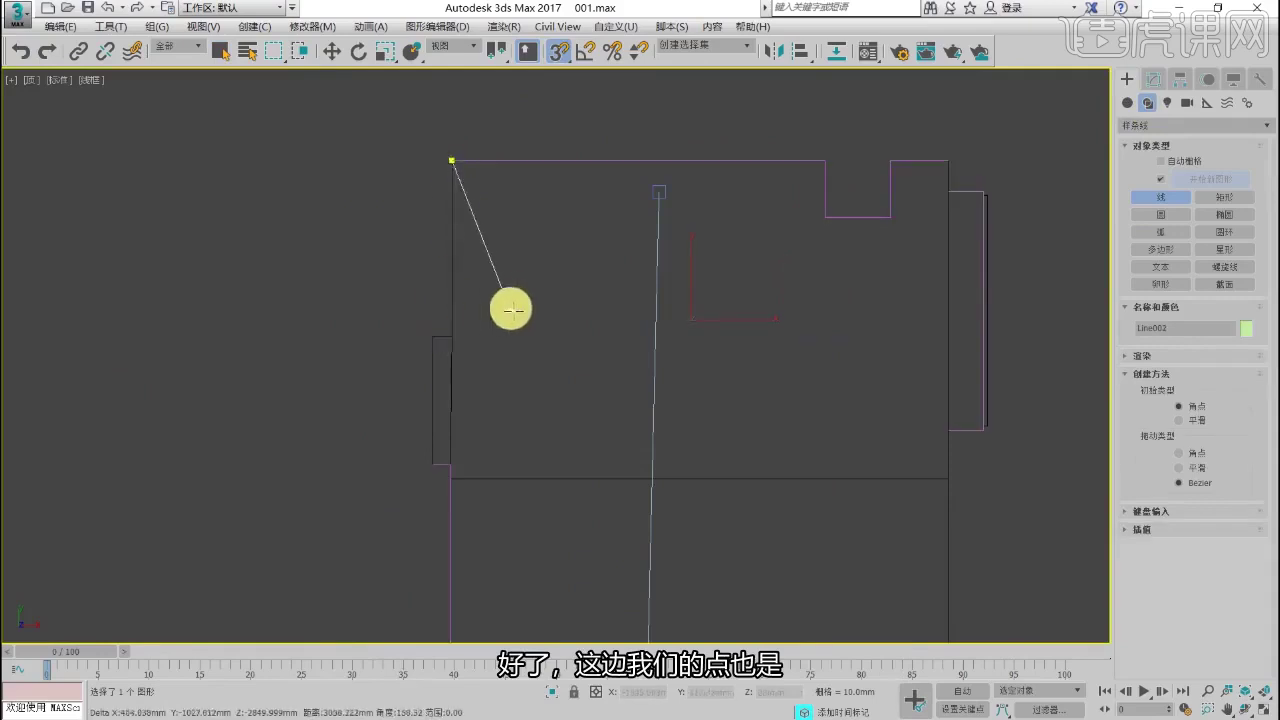
right_click(509, 306)
Step: Rename the traced spline as 踢脚线
click(1153, 80)
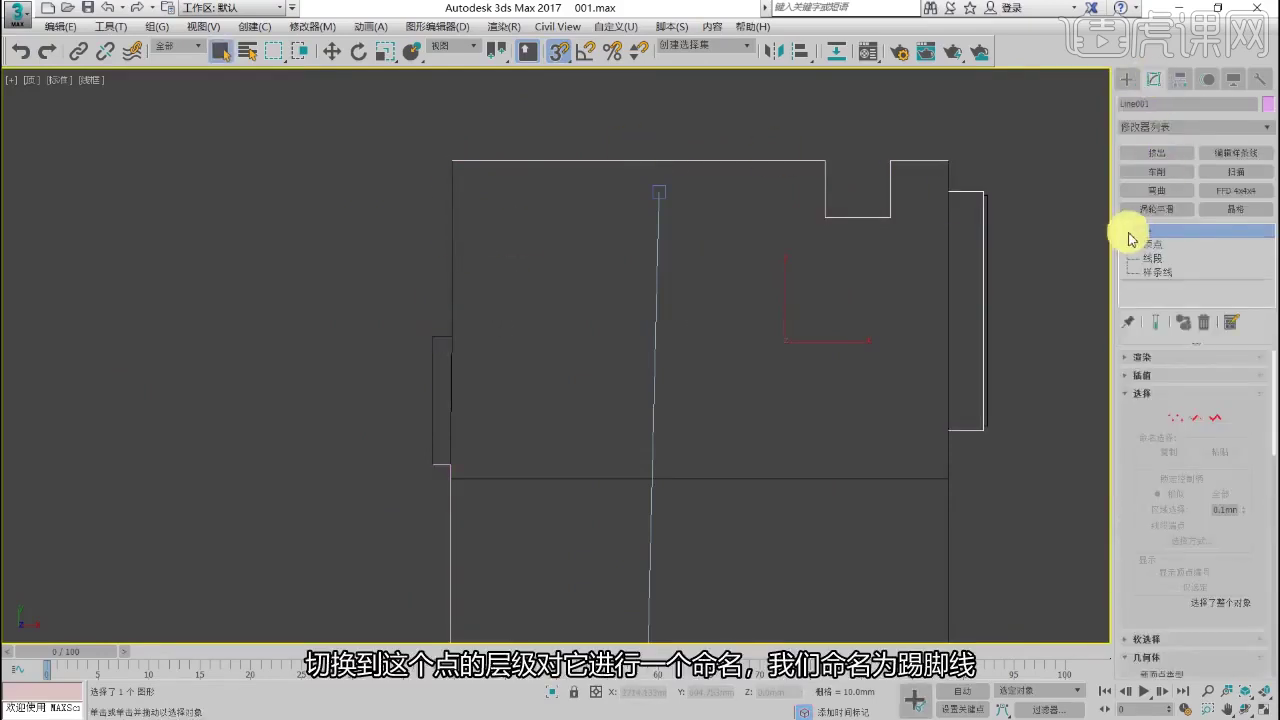
click(1160, 104)
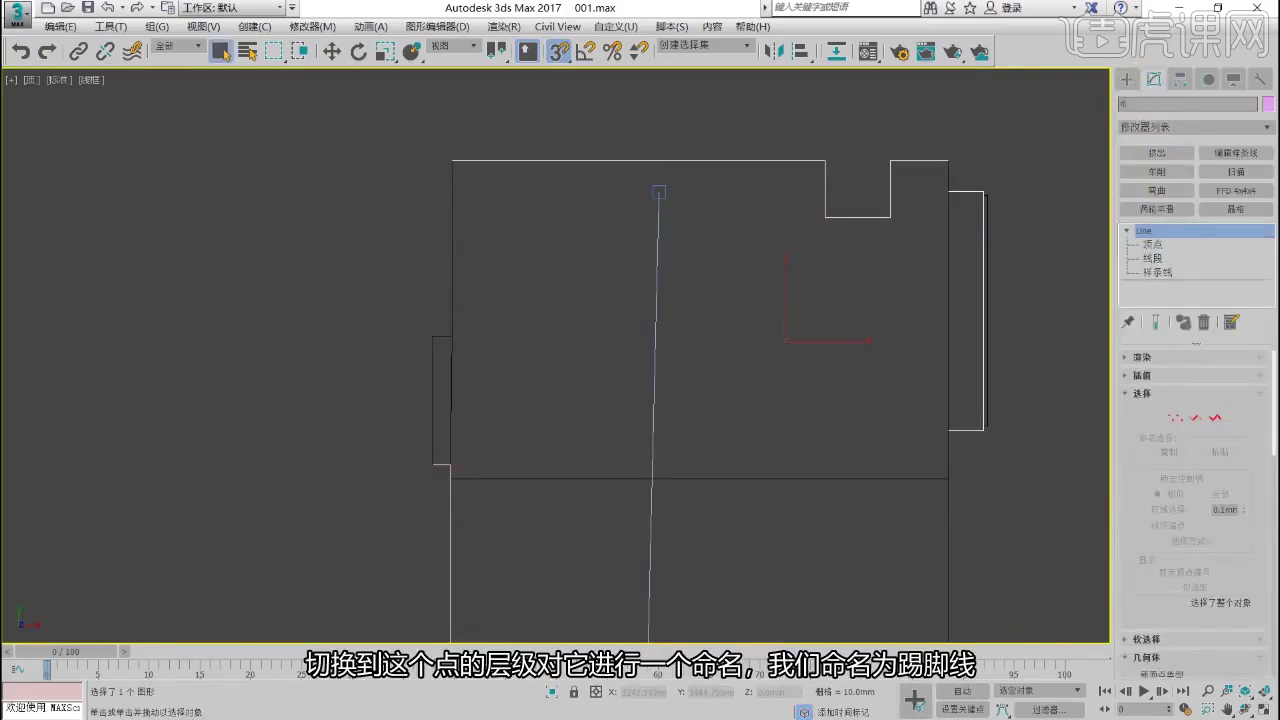
text(踢脚线)
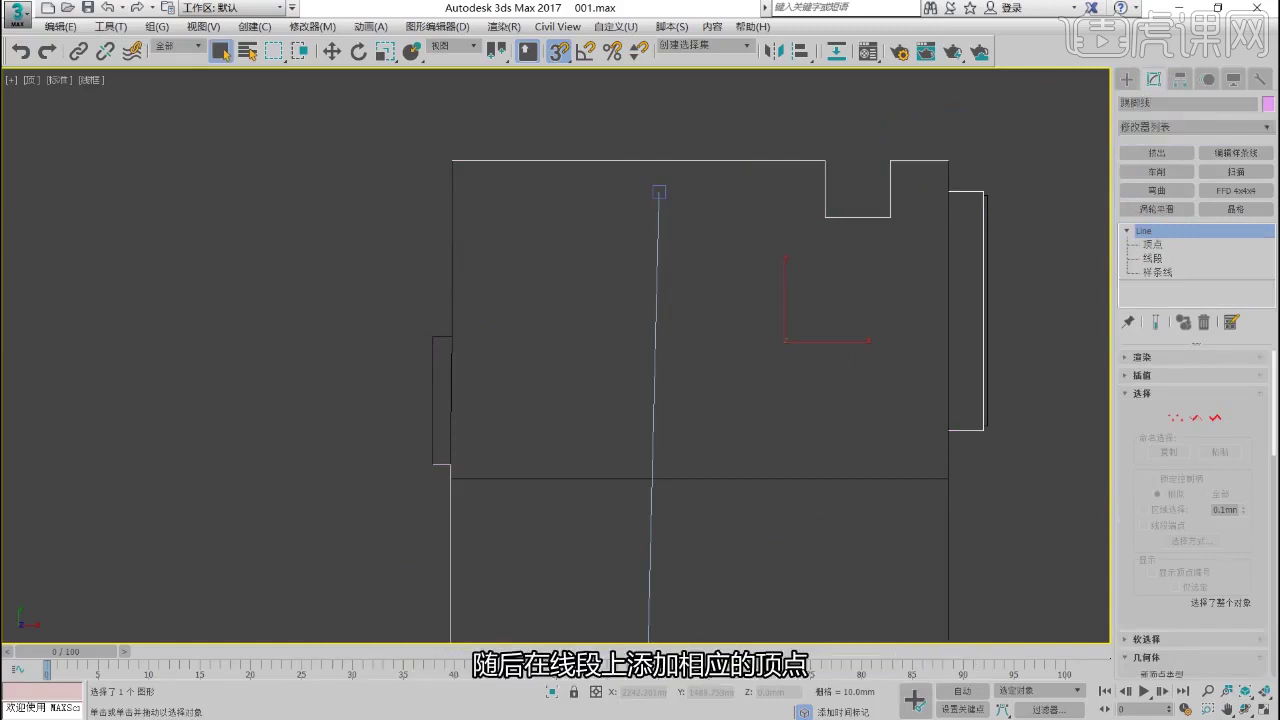
Step: Convert the 踢脚线 line to an editable spline
click(1158, 258)
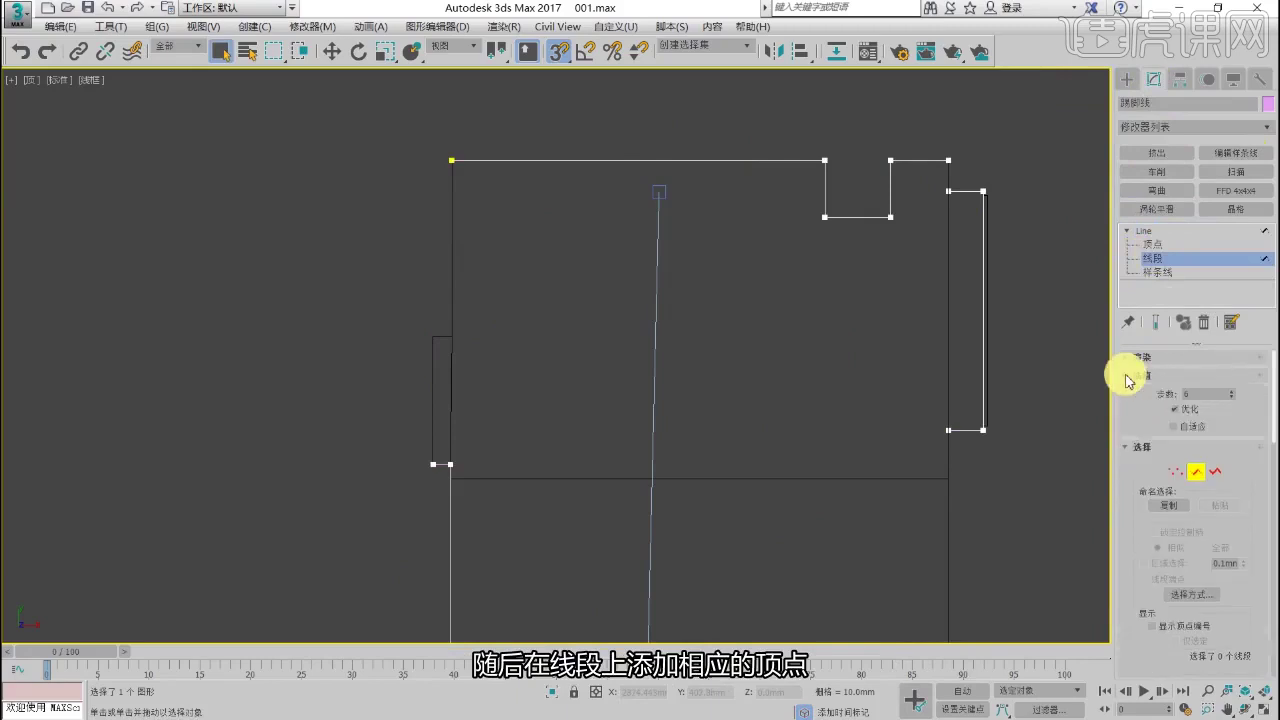
right_click(814, 138)
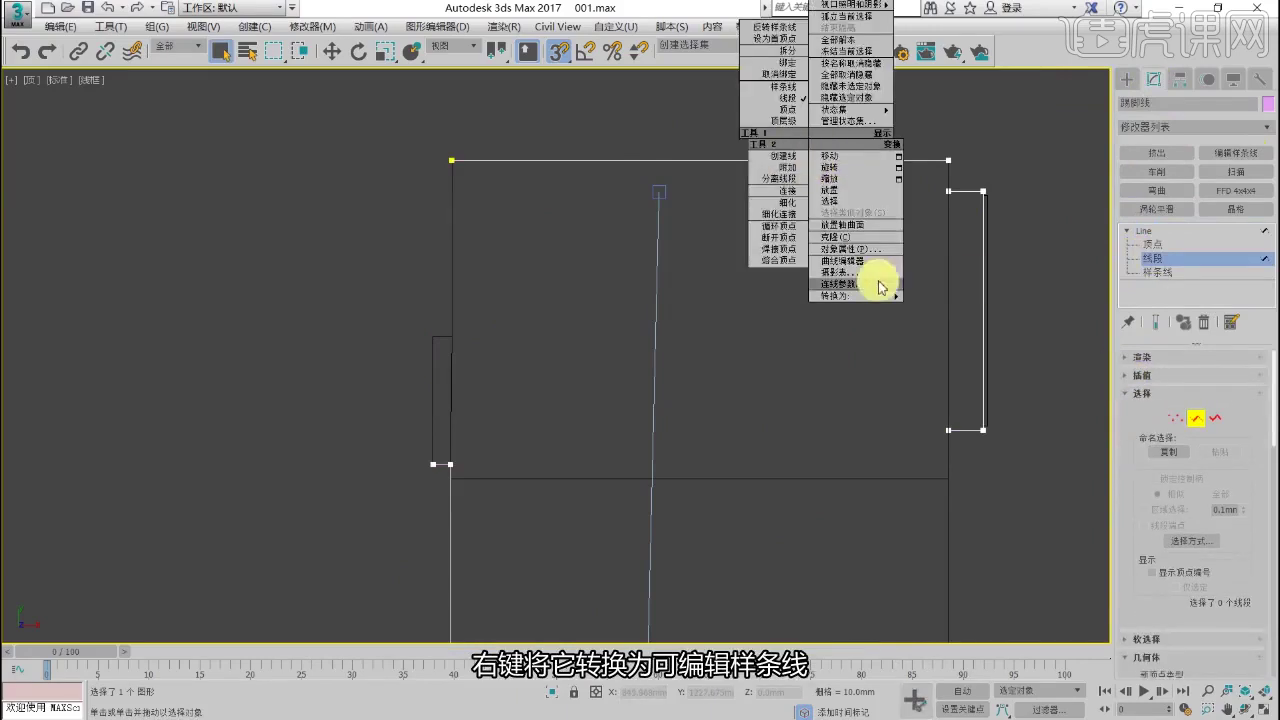
mouse_move(890, 296)
click(967, 299)
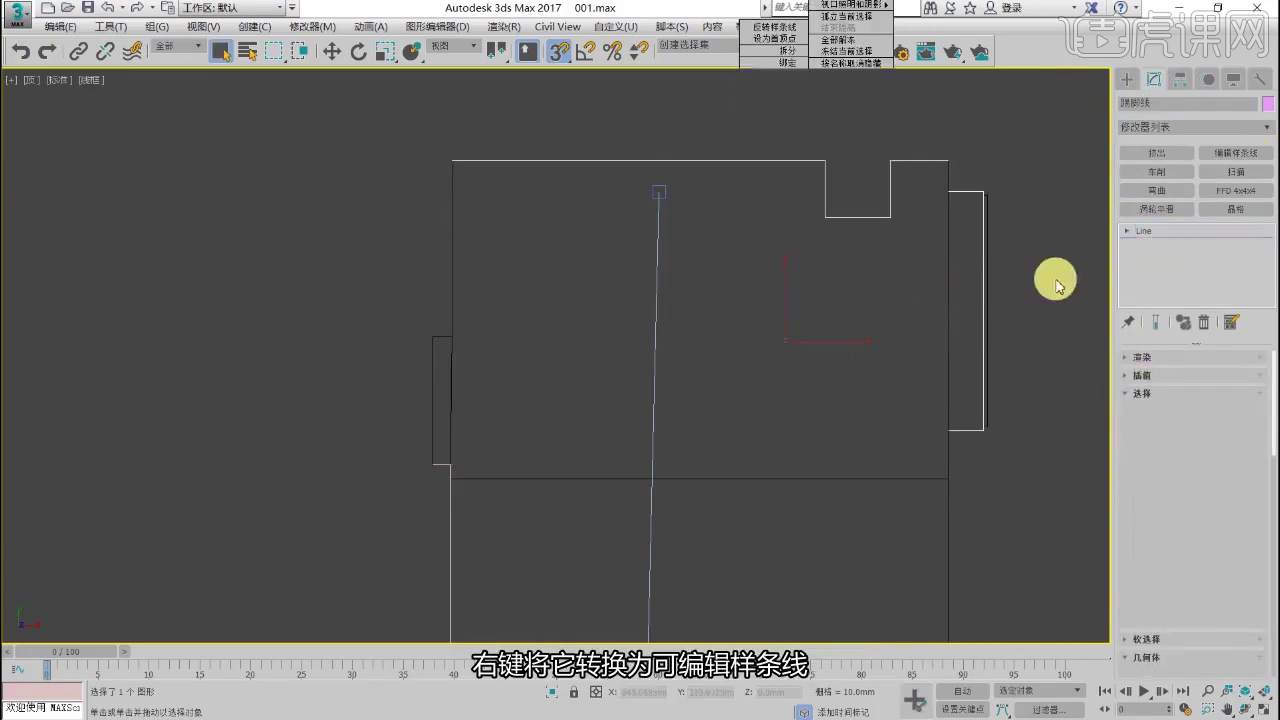
Step: Refine the 踢脚线 spline with a new vertex near the back-left corner, and reposition its vertices so the path reaches the door recess
click(1150, 245)
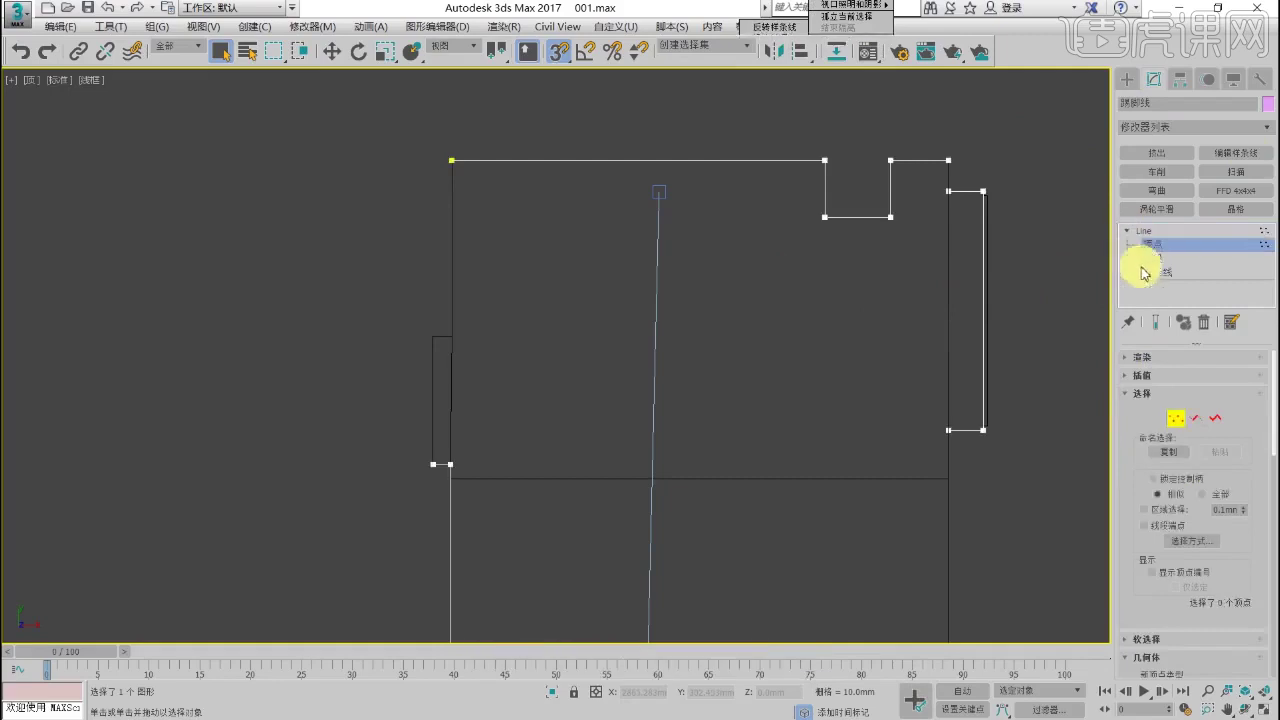
scroll(1140, 423, down, 5)
scroll(1156, 470, down, 1)
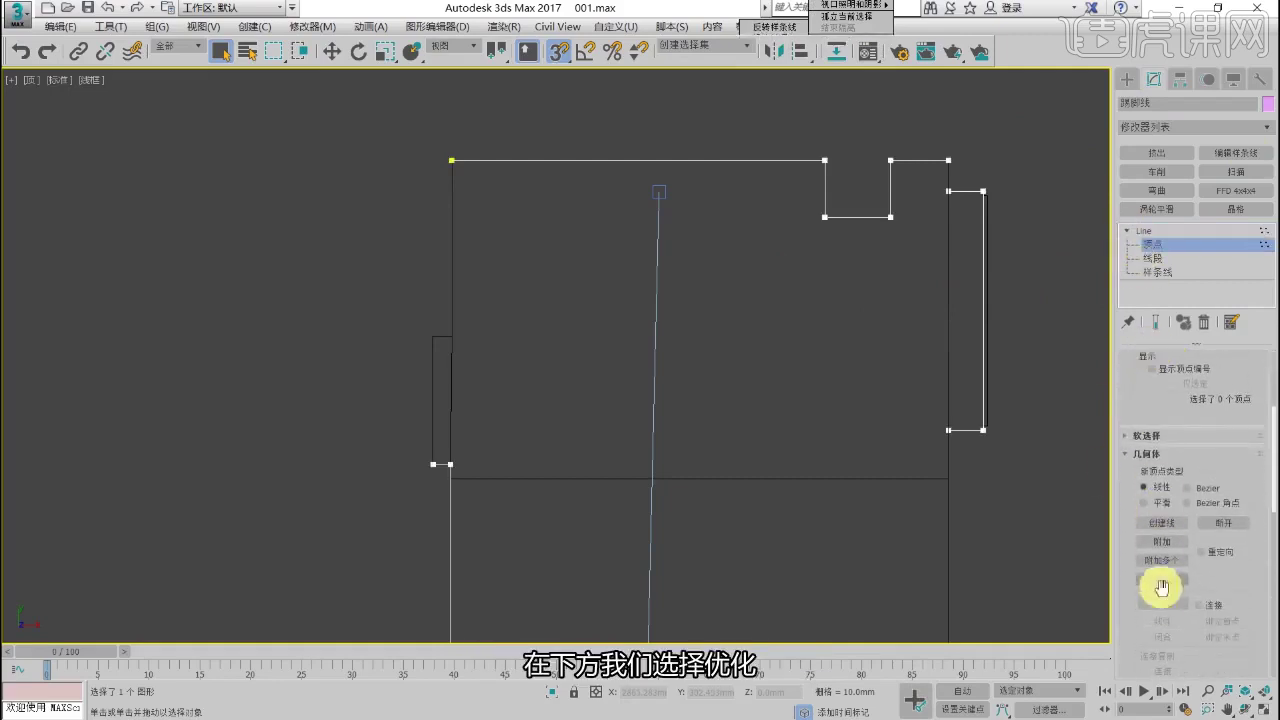
click(1162, 604)
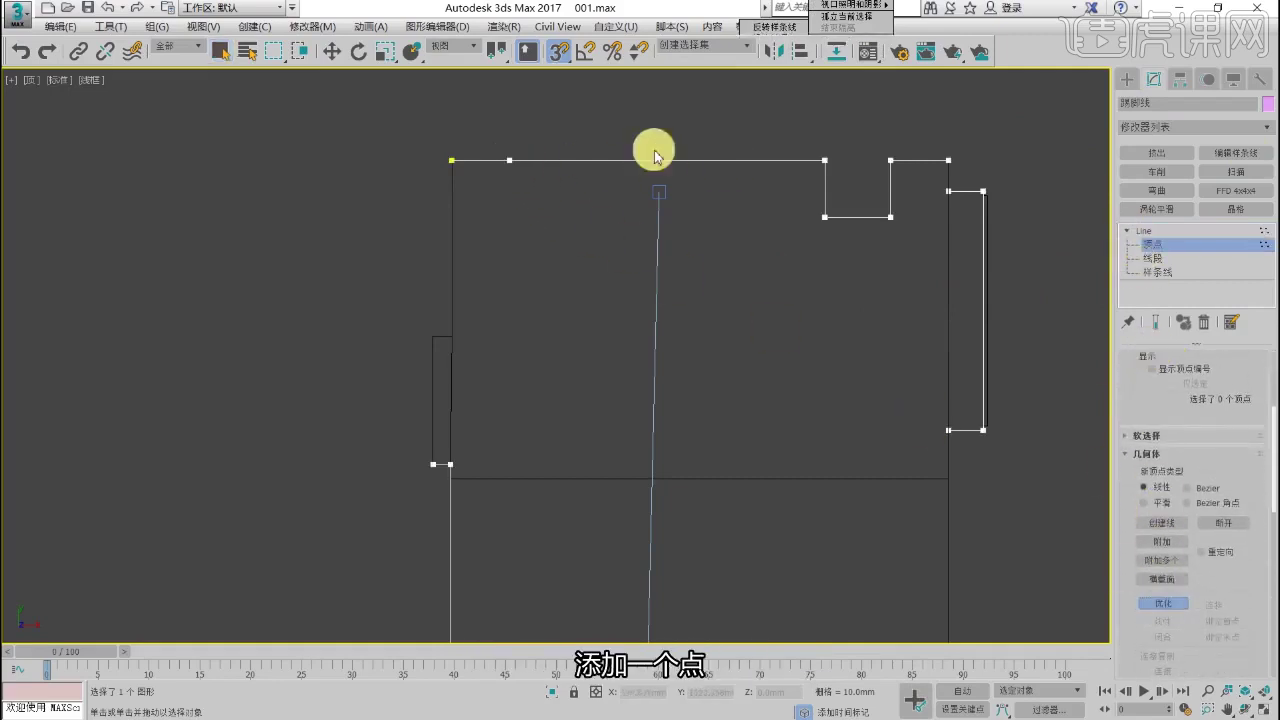
click(358, 51)
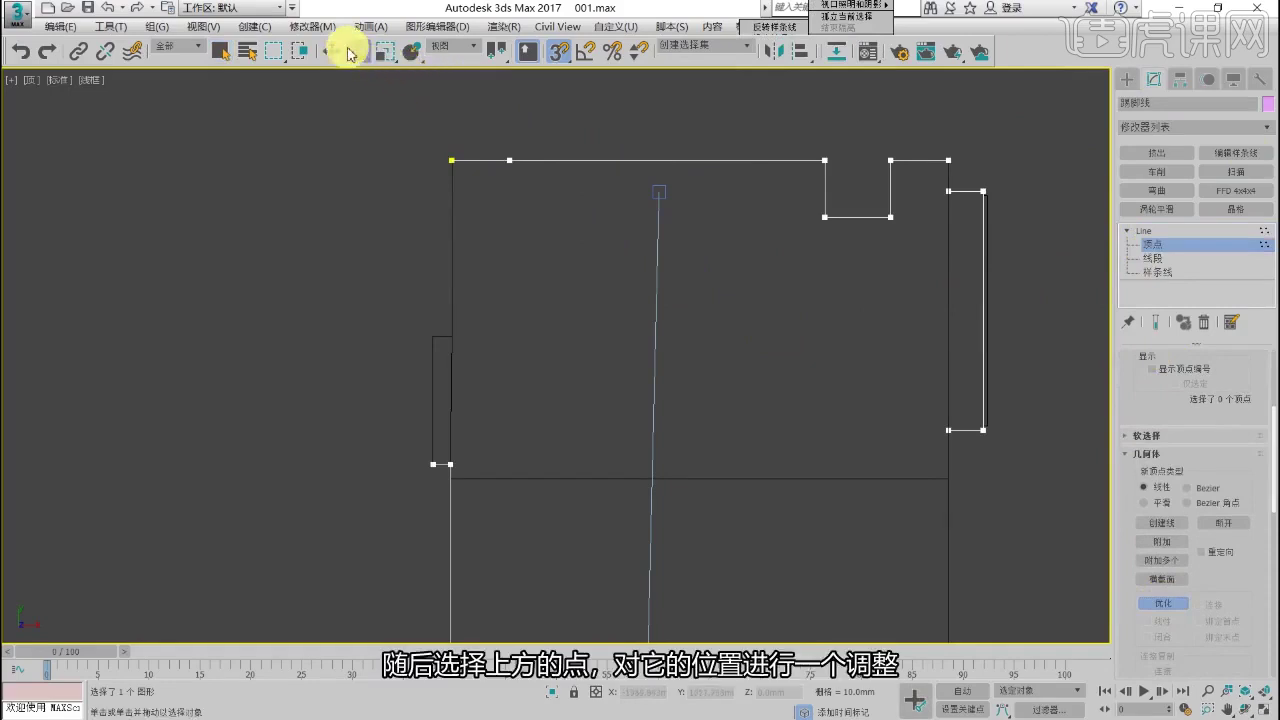
click(456, 162)
click(331, 51)
drag(450, 127, 452, 160)
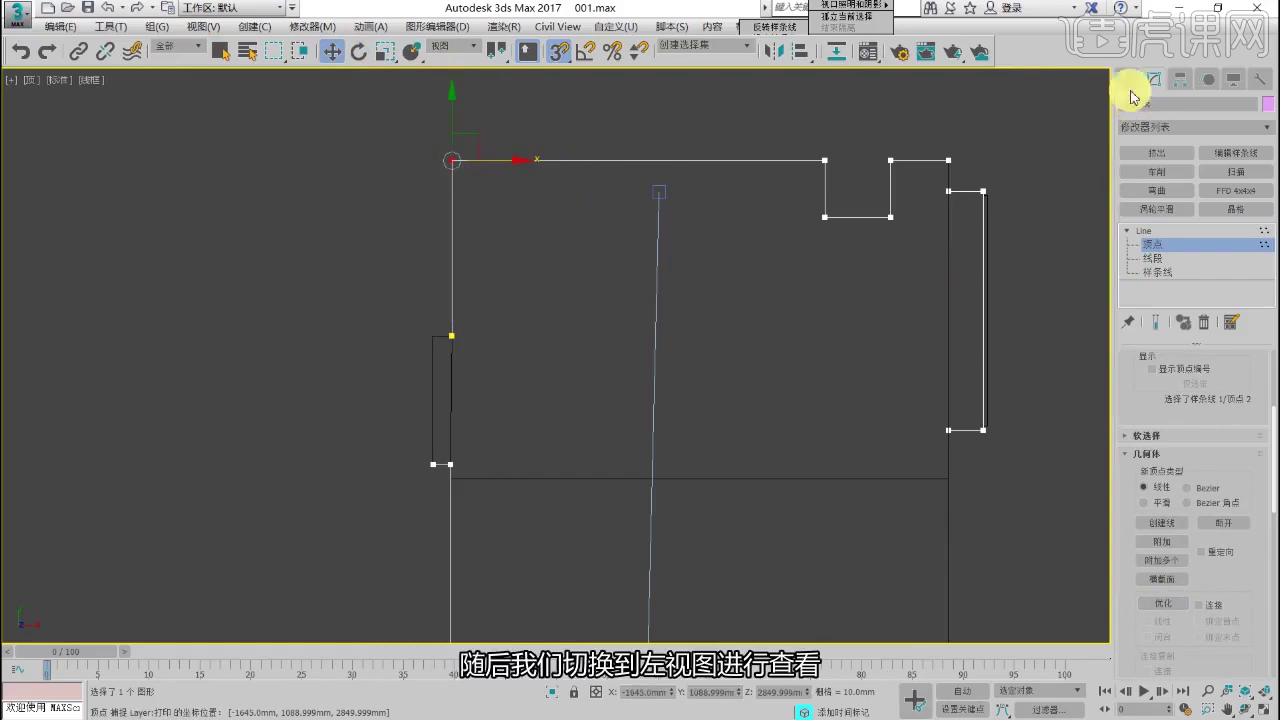
Step: Leave vertex editing and show the left view full size, framed on the 踢脚线 spline
click(1128, 80)
key(alt+w)
right_click(472, 486)
key(alt+w)
key(z)
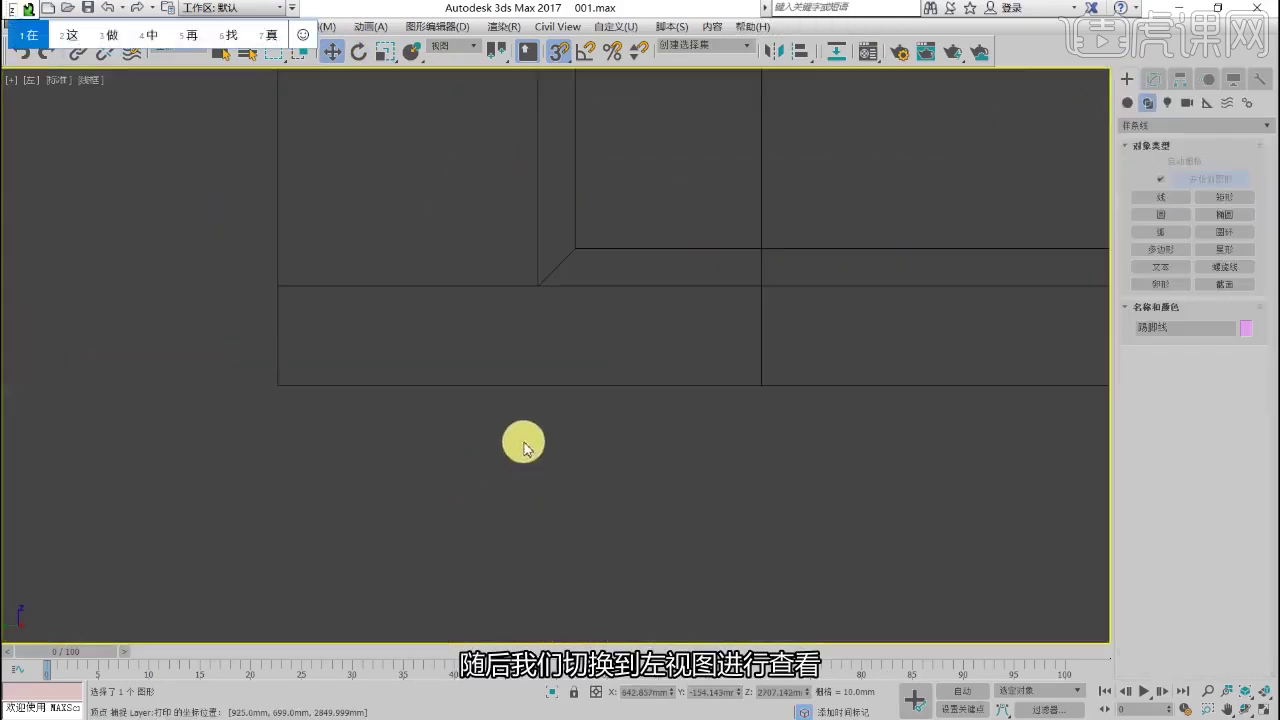
key(Escape)
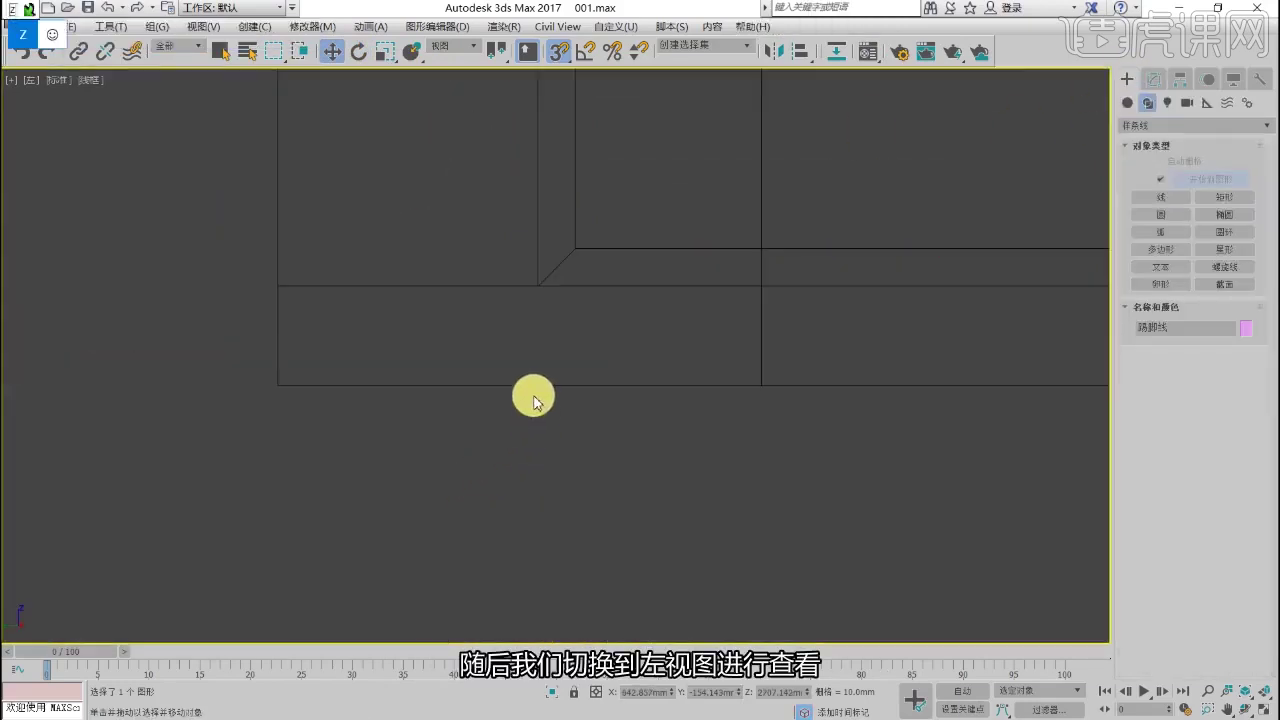
key(z)
scroll(535, 385, down, 3)
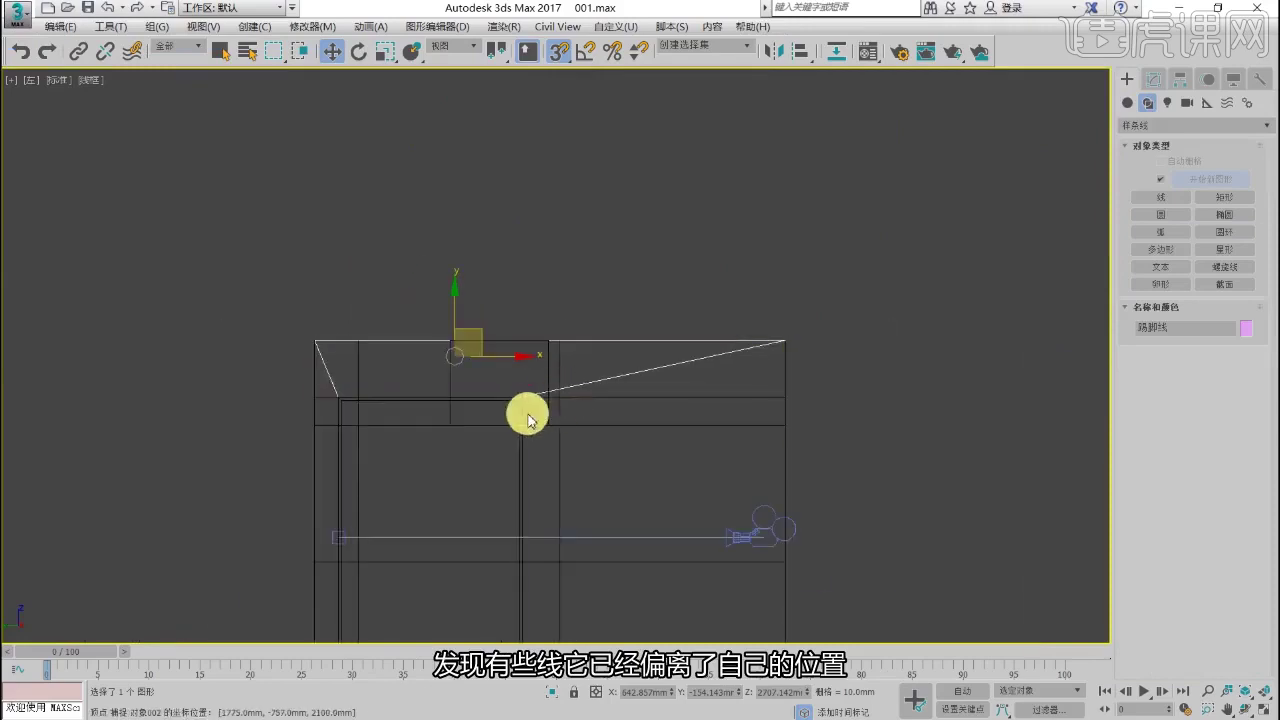
scroll(530, 412, up, 3)
Step: Select the 踢脚线 spline and snap its off-level vertices up to the height of the others in the left view
click(512, 394)
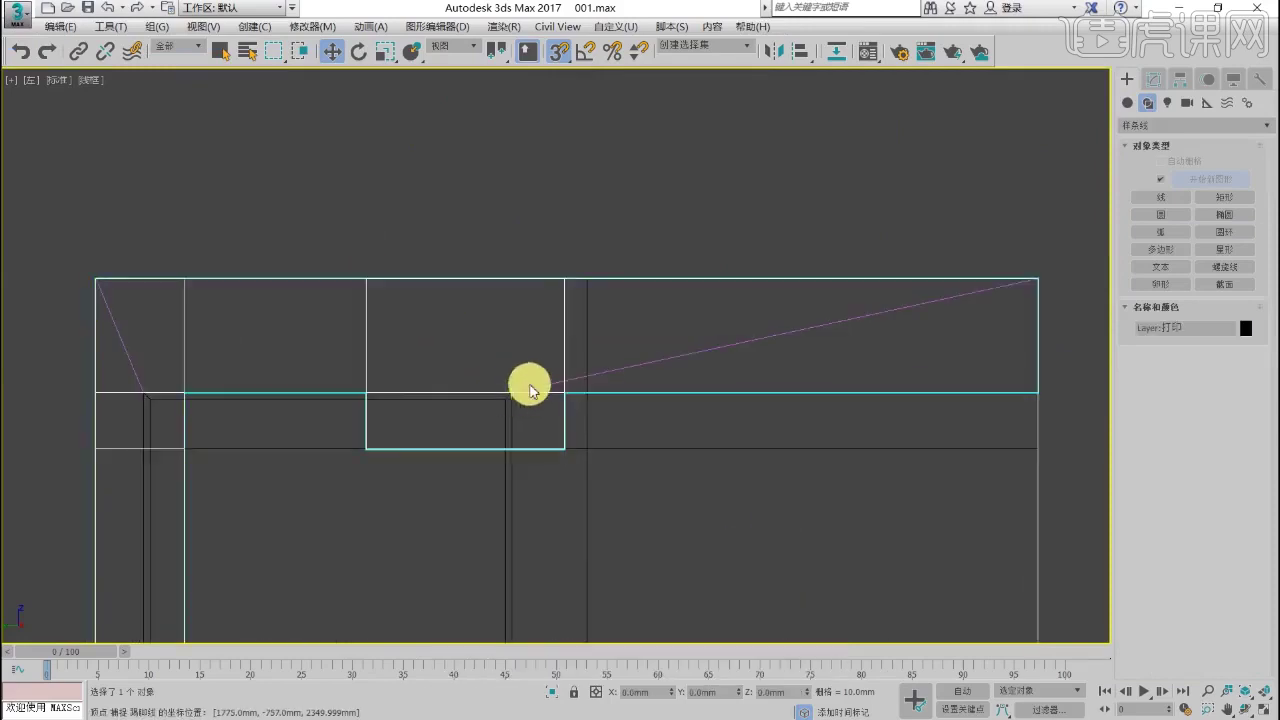
click(709, 351)
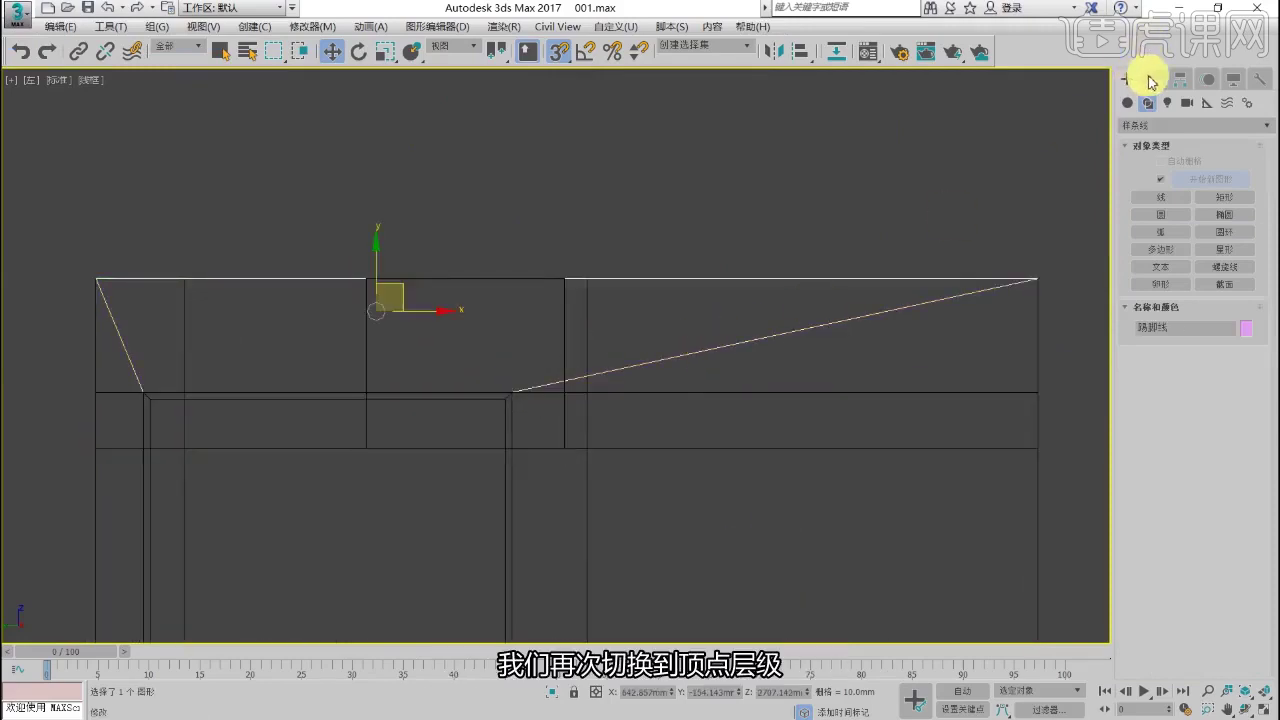
click(1151, 79)
click(1144, 246)
drag(526, 436, 566, 286)
drag(194, 411, 102, 280)
Step: Move all vertices of the spline straight down to the room's floor level and inspect the path in perspective
scroll(460, 296, down, 3)
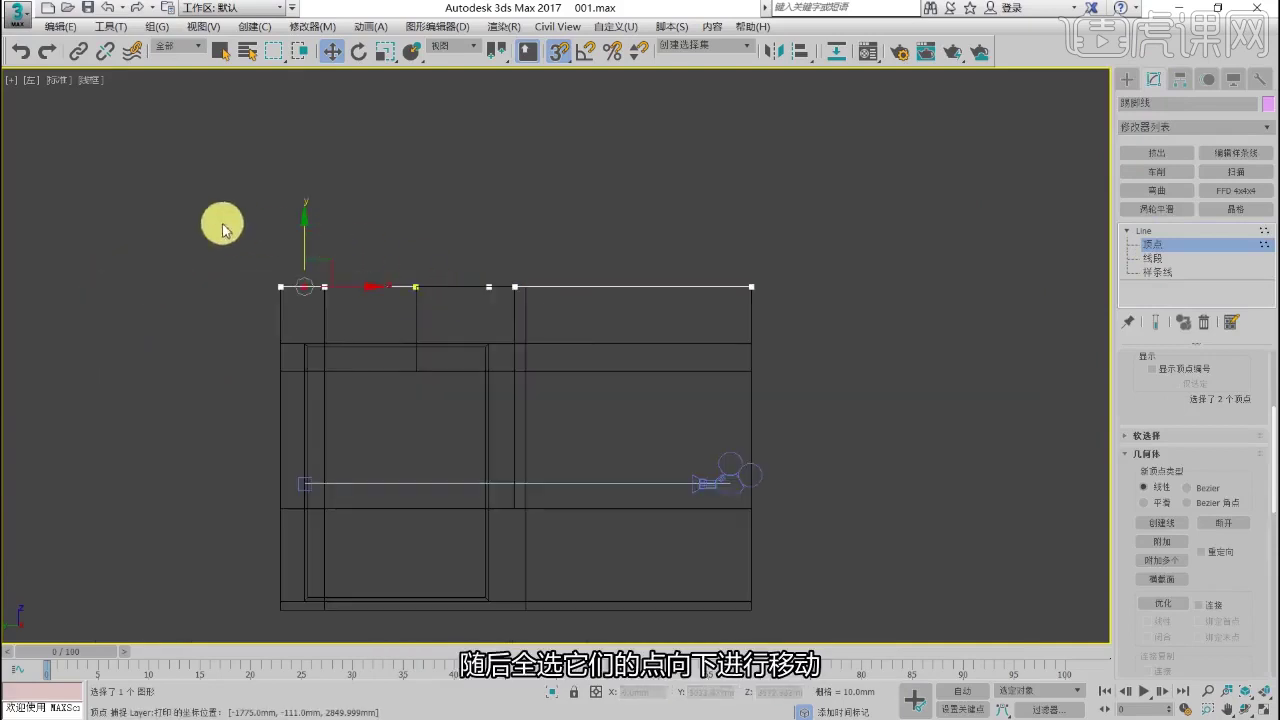
drag(960, 408, 959, 406)
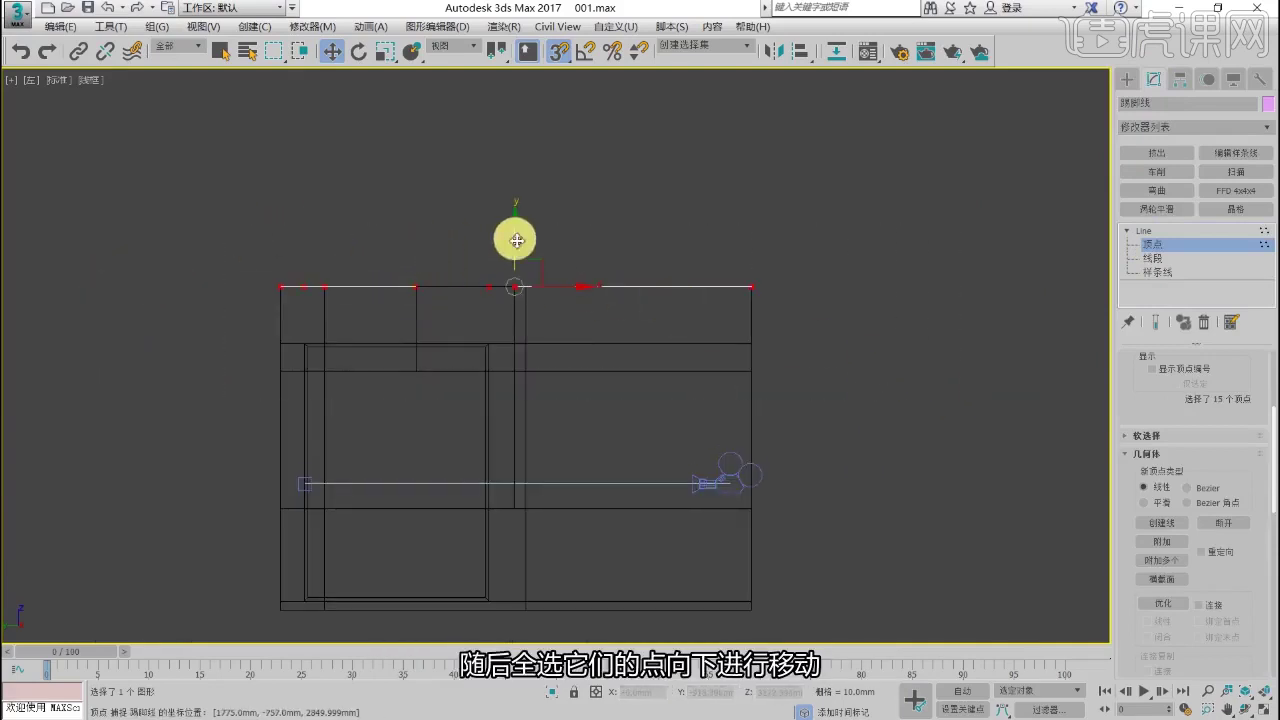
drag(516, 240, 520, 597)
click(1127, 79)
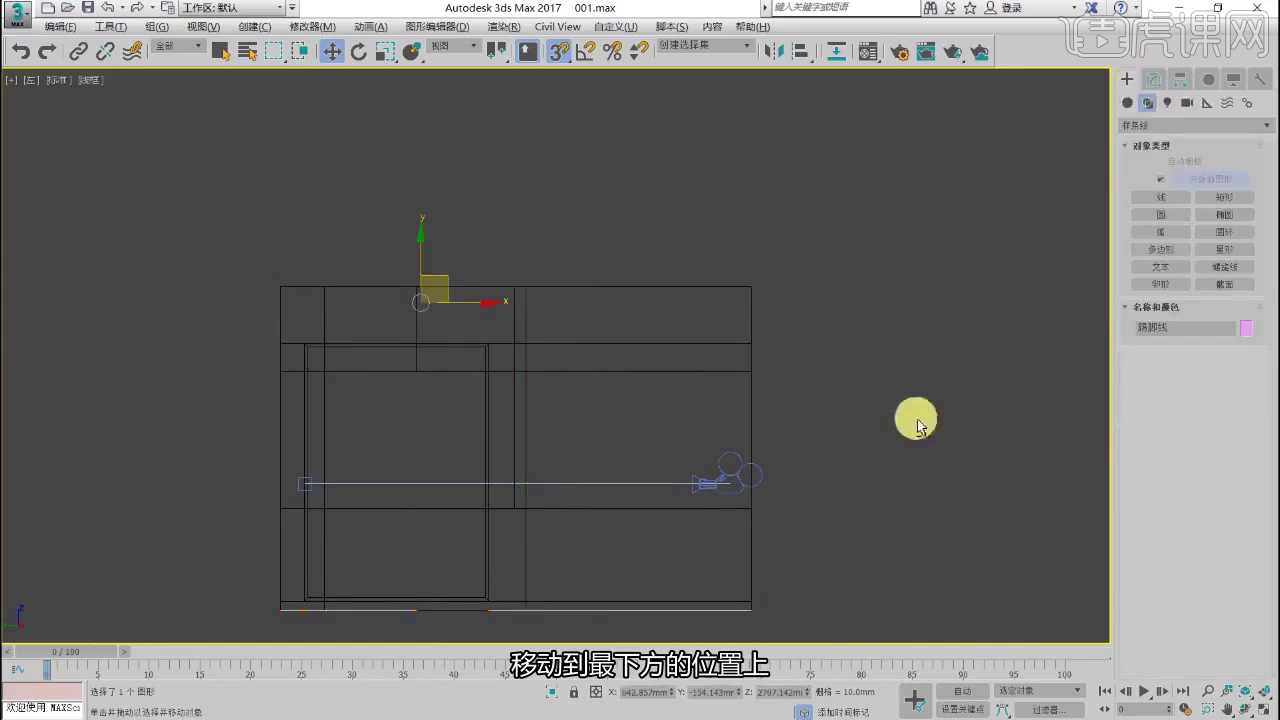
key(p)
scroll(720, 418, down, 4)
alt+middle_drag(692, 414, 648, 432)
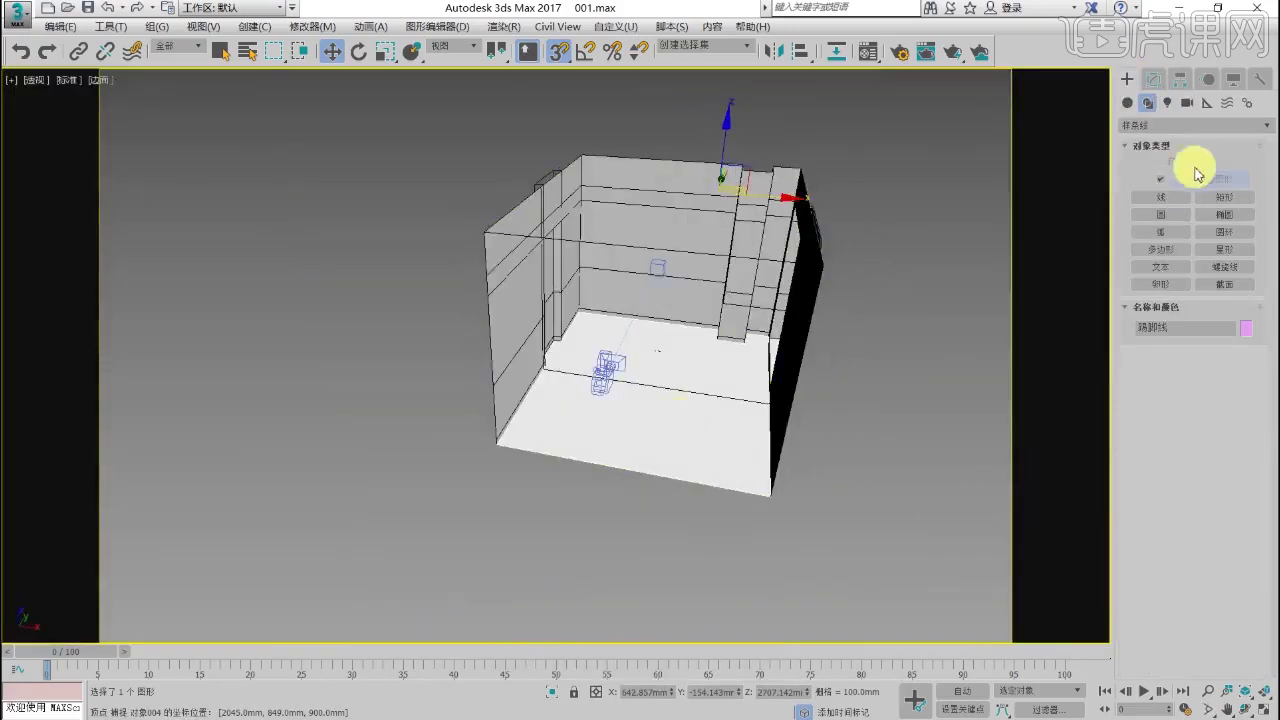
Step: Turn off snapping and draw a rectangle about 333 mm long and 142 mm wide beside the room in the front view
click(559, 51)
key(alt+w)
right_click(700, 250)
key(alt+w)
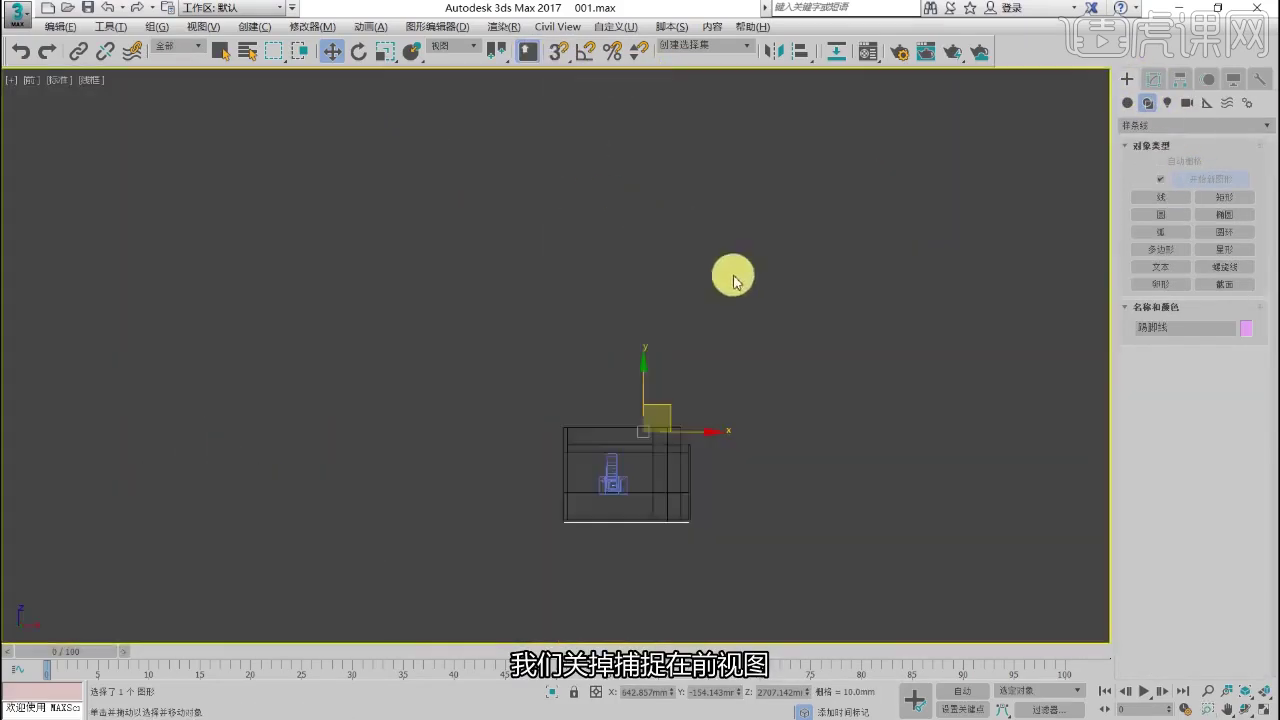
scroll(620, 371, up, 5)
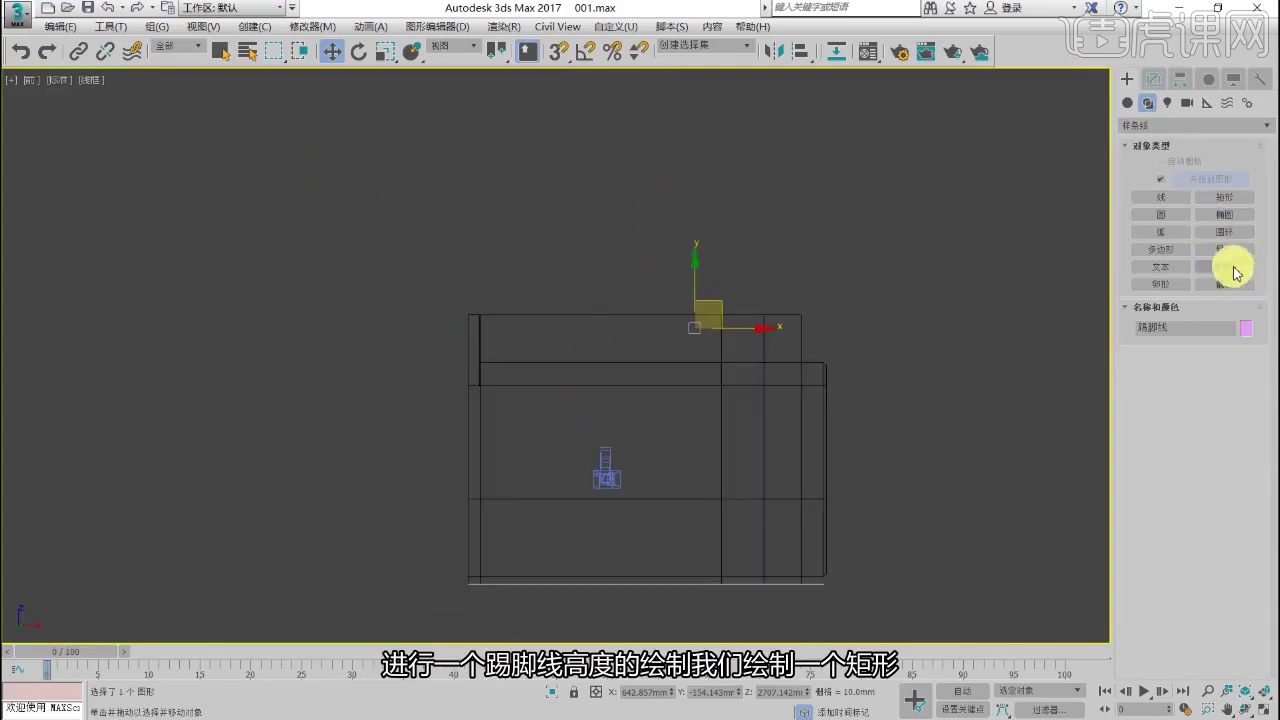
click(1224, 197)
drag(357, 328, 370, 358)
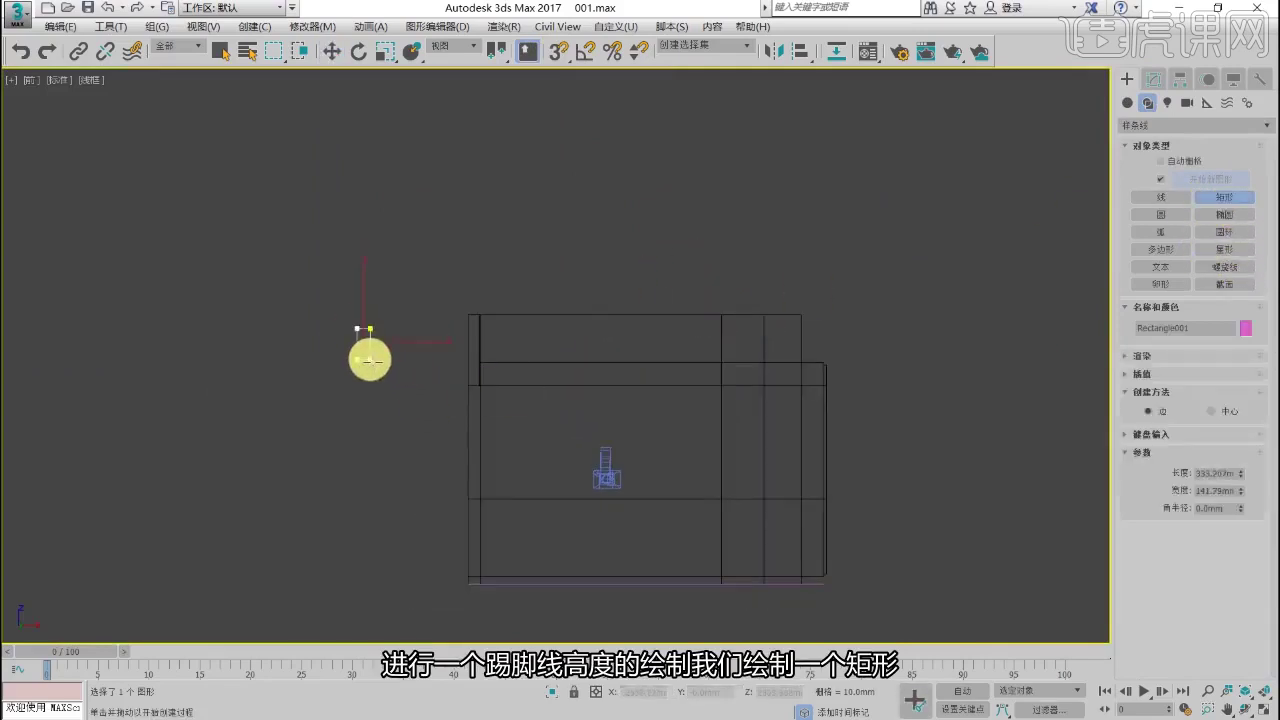
Step: Set the rectangle's length to 100 mm and its width to 20 mm
click(1153, 79)
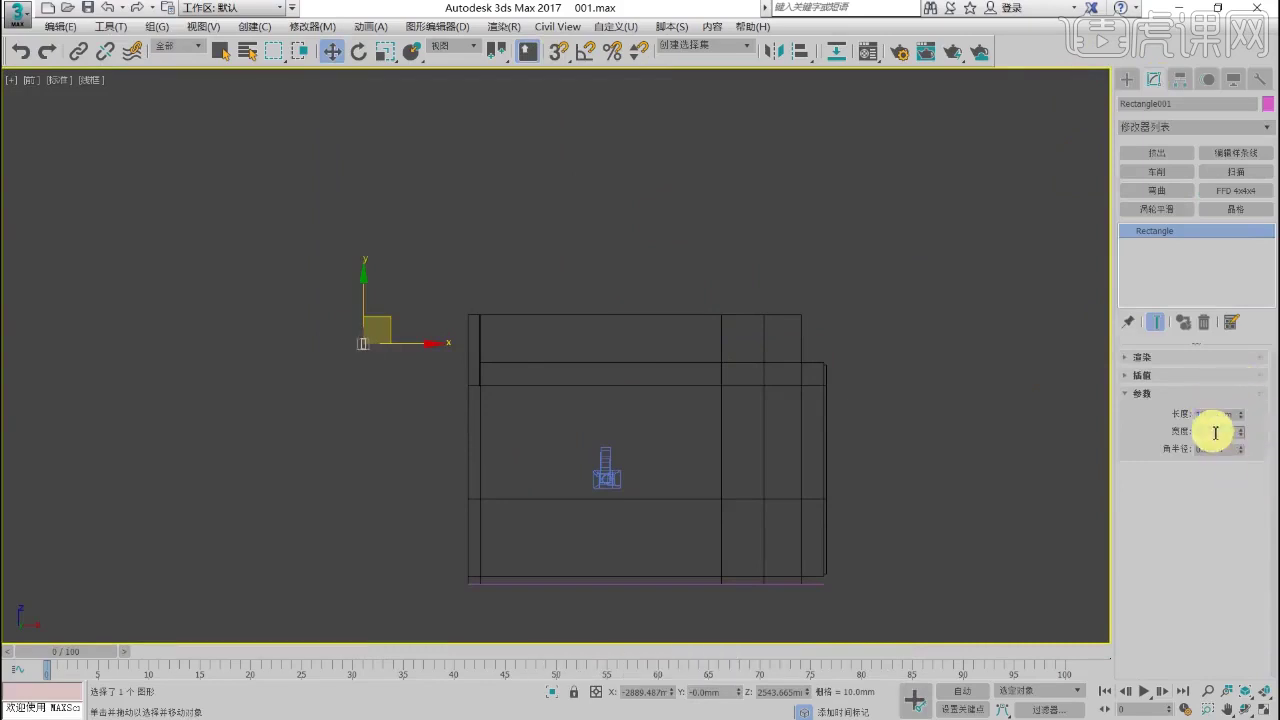
scroll(363, 336, up, 8)
middle_drag(363, 336, 357, 417)
scroll(357, 417, down, 3)
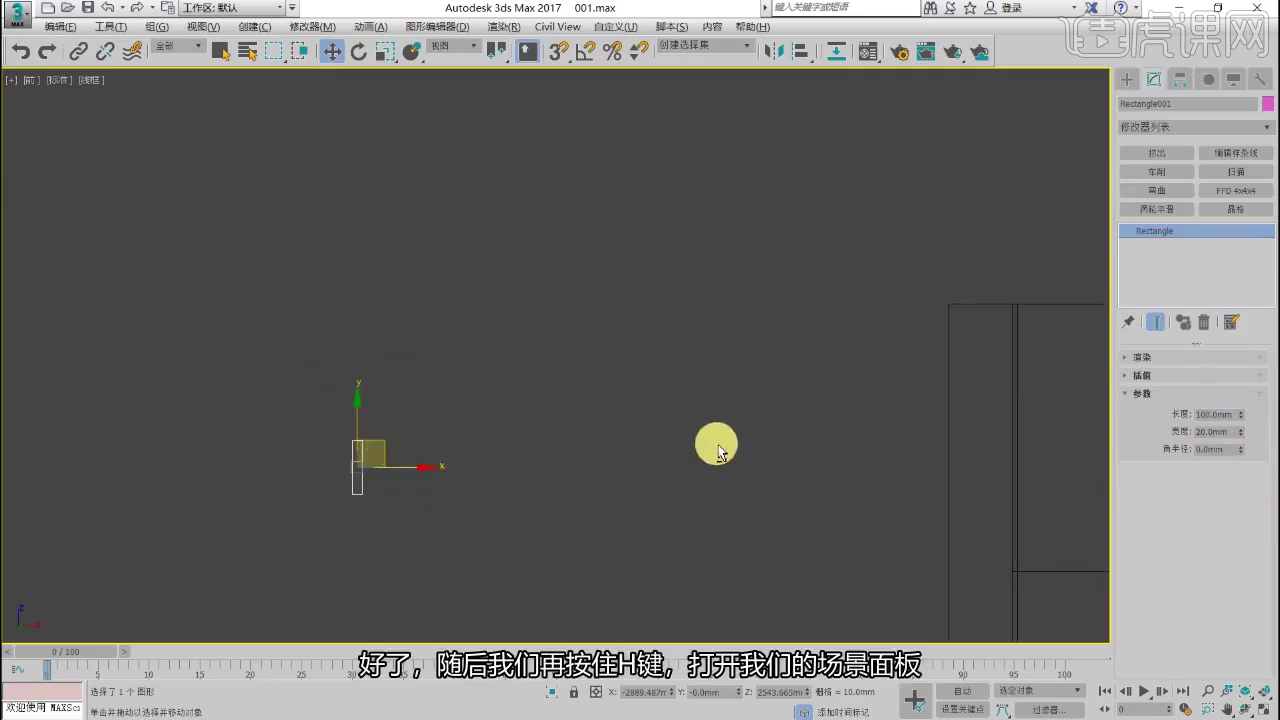
Step: Show the perspective view full size and select 踢脚线 by name from the scene objects
key(alt+w)
right_click(803, 462)
key(alt+w)
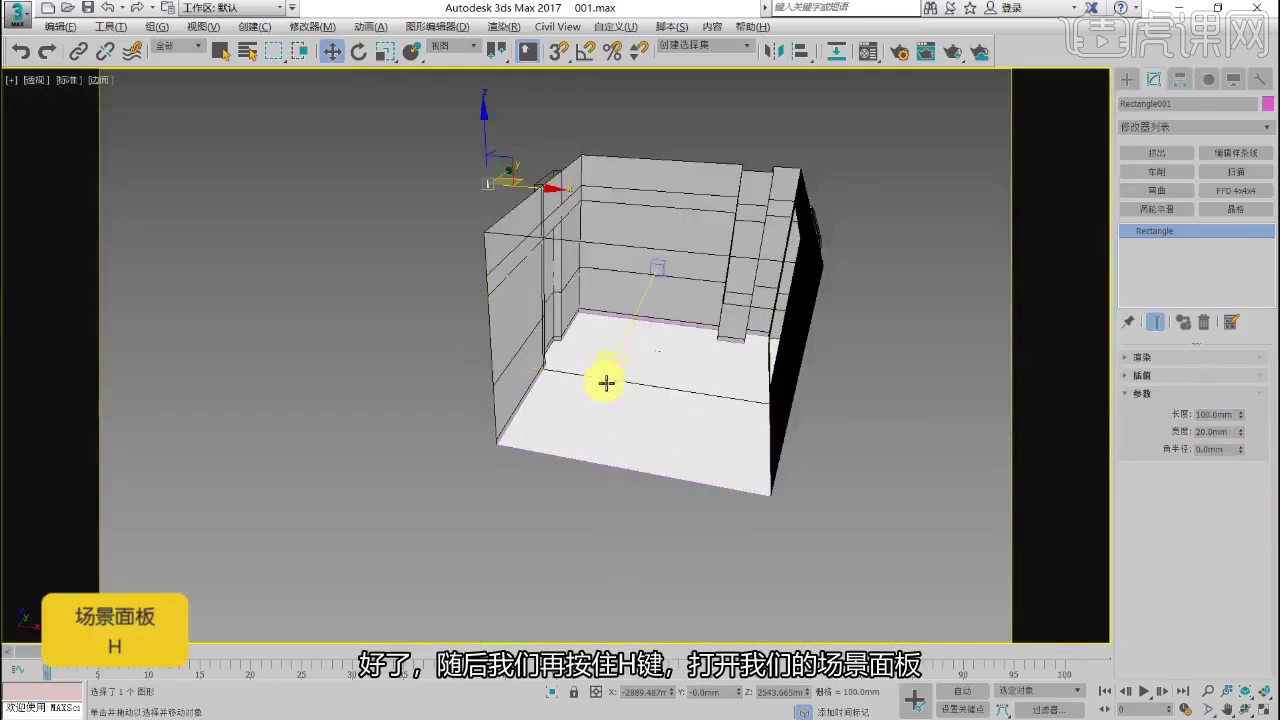
key(h)
drag(160, 11, 404, 68)
double_click(318, 283)
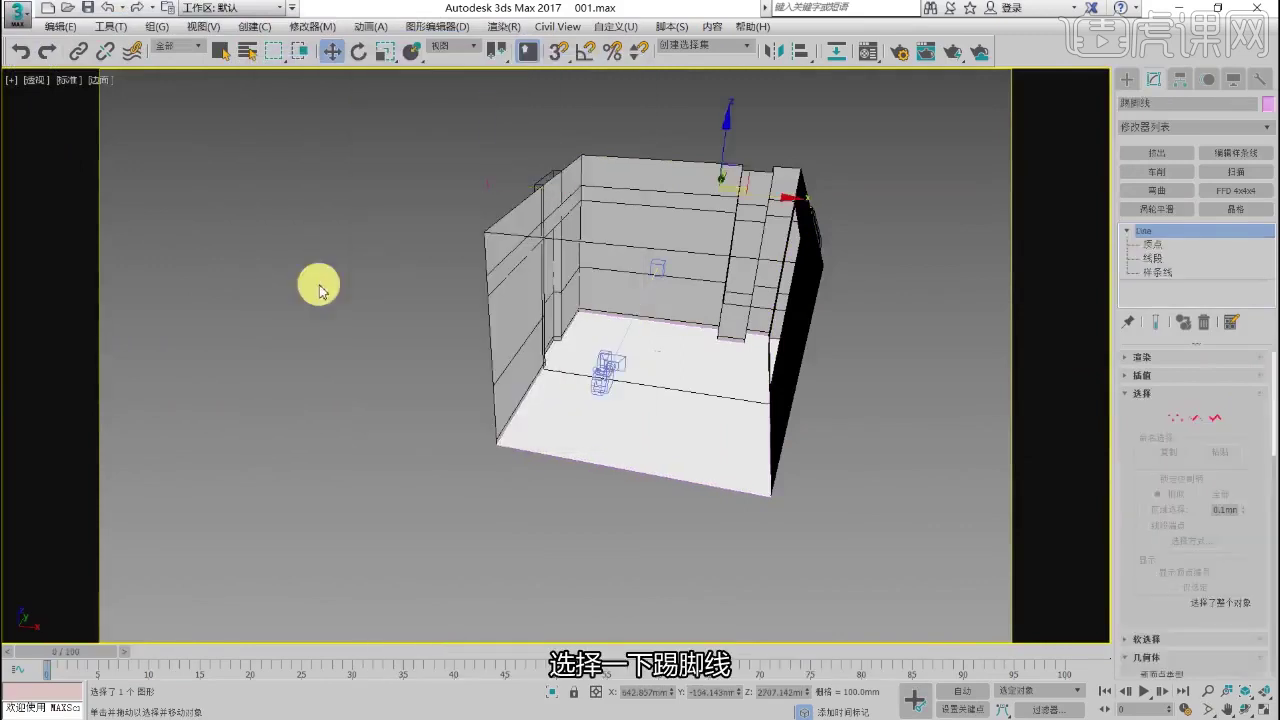
Step: Try the Lathe (车削) modifier on the 踢脚线 spline and undo it
click(1180, 127)
scroll(1213, 353, down, 3)
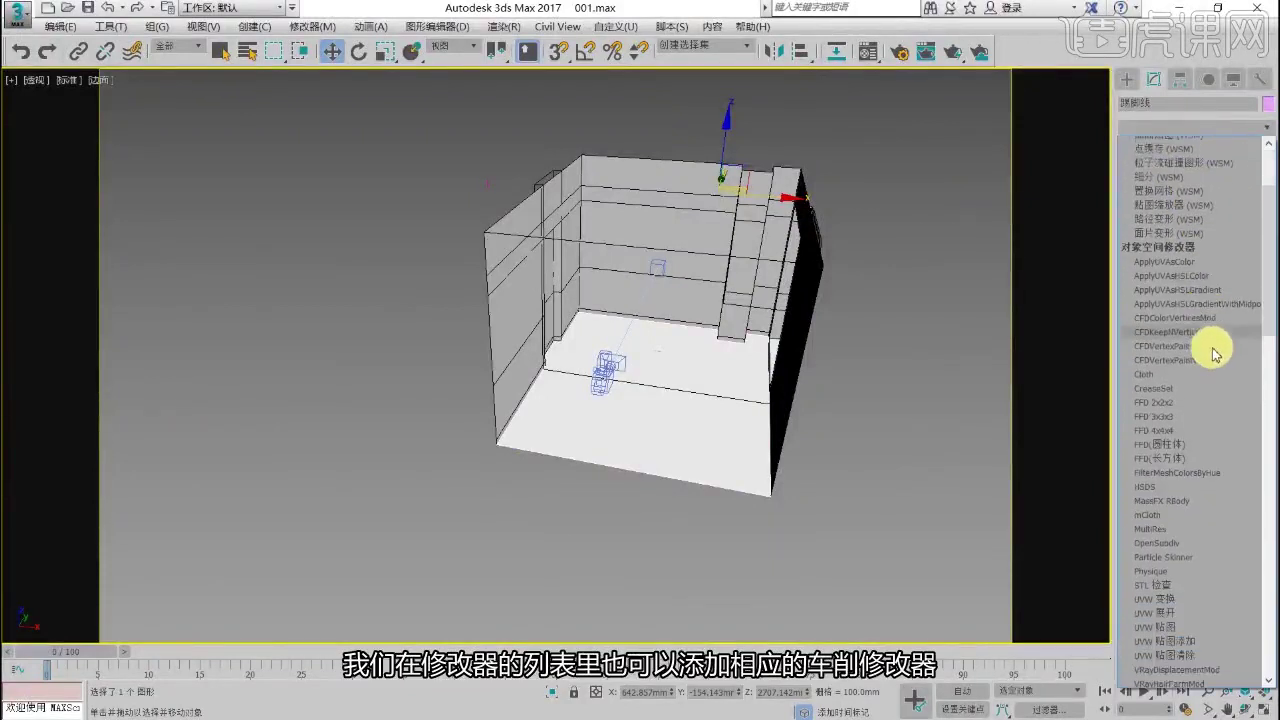
scroll(1210, 138, down, 3)
scroll(1203, 294, down, 7)
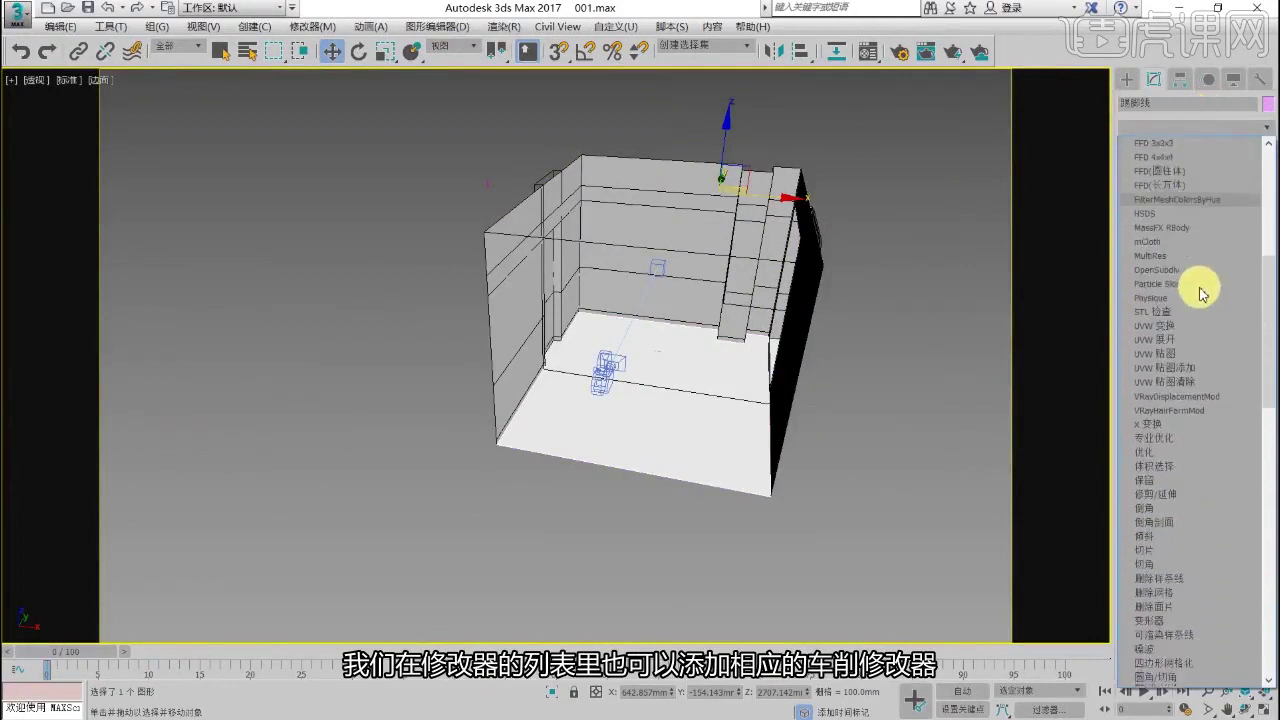
scroll(1176, 420, down, 8)
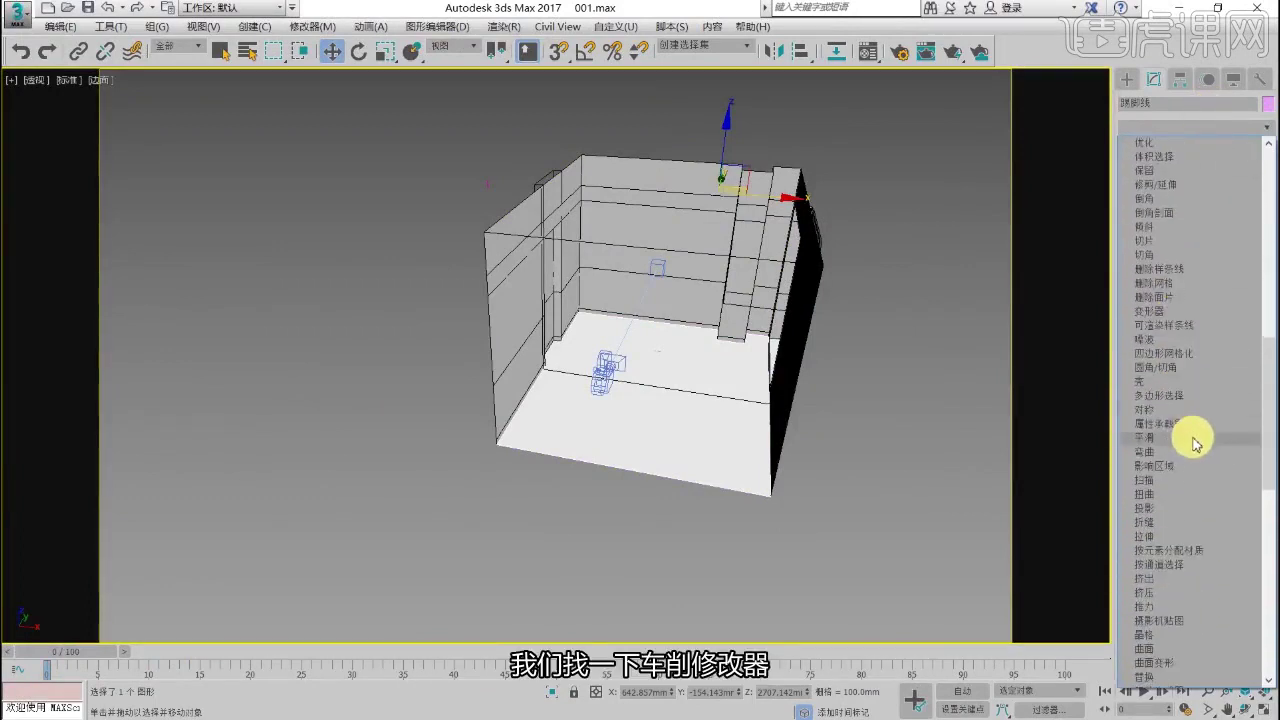
scroll(1176, 484, down, 11)
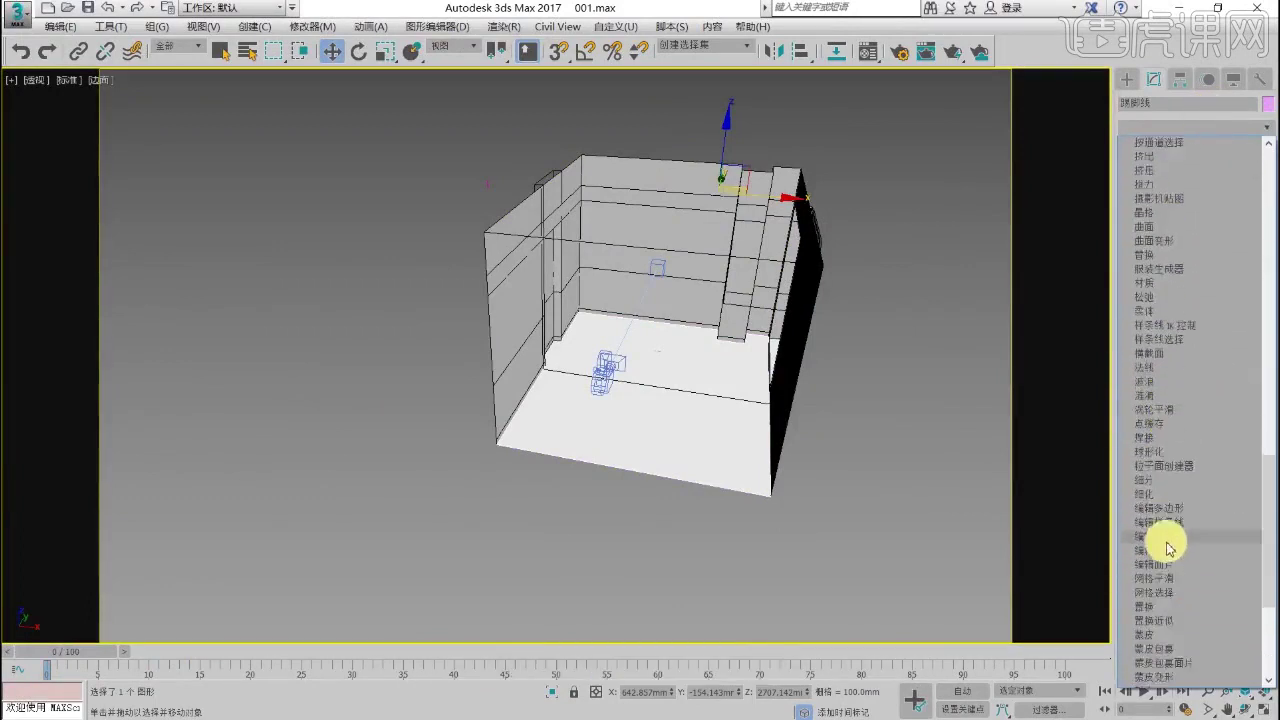
click(1155, 550)
scroll(857, 290, down, 6)
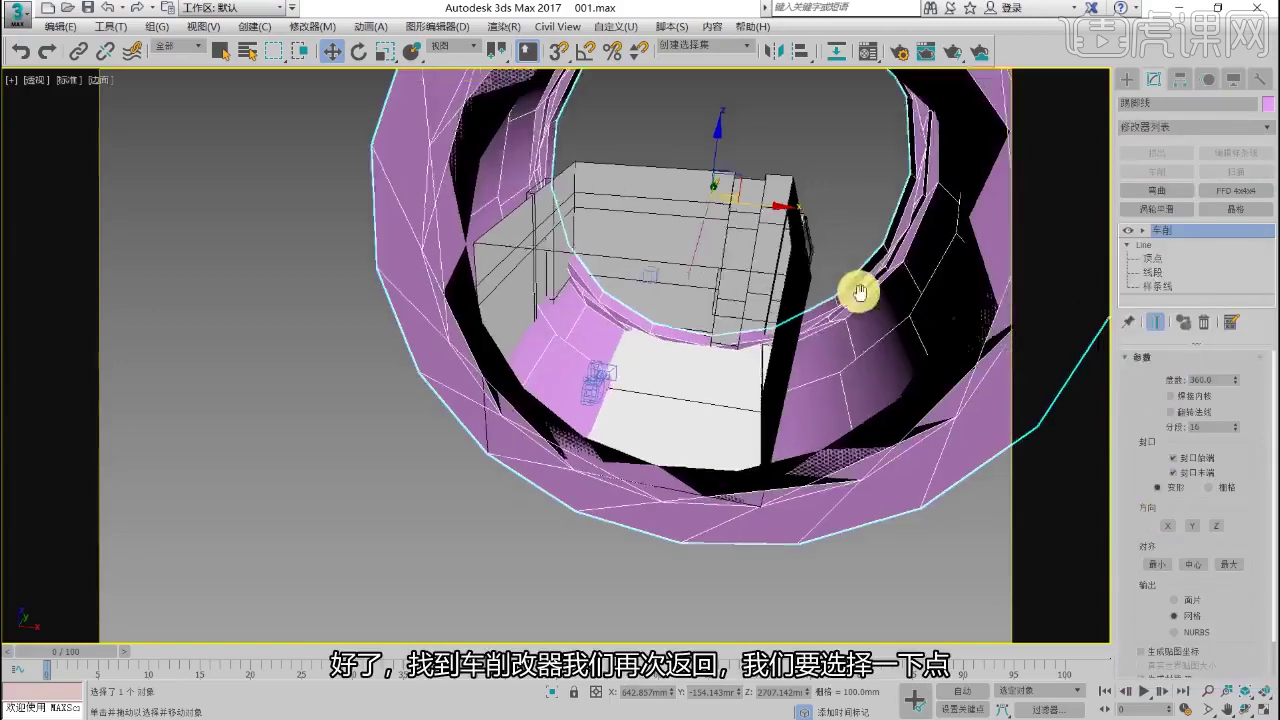
key(ctrl+z)
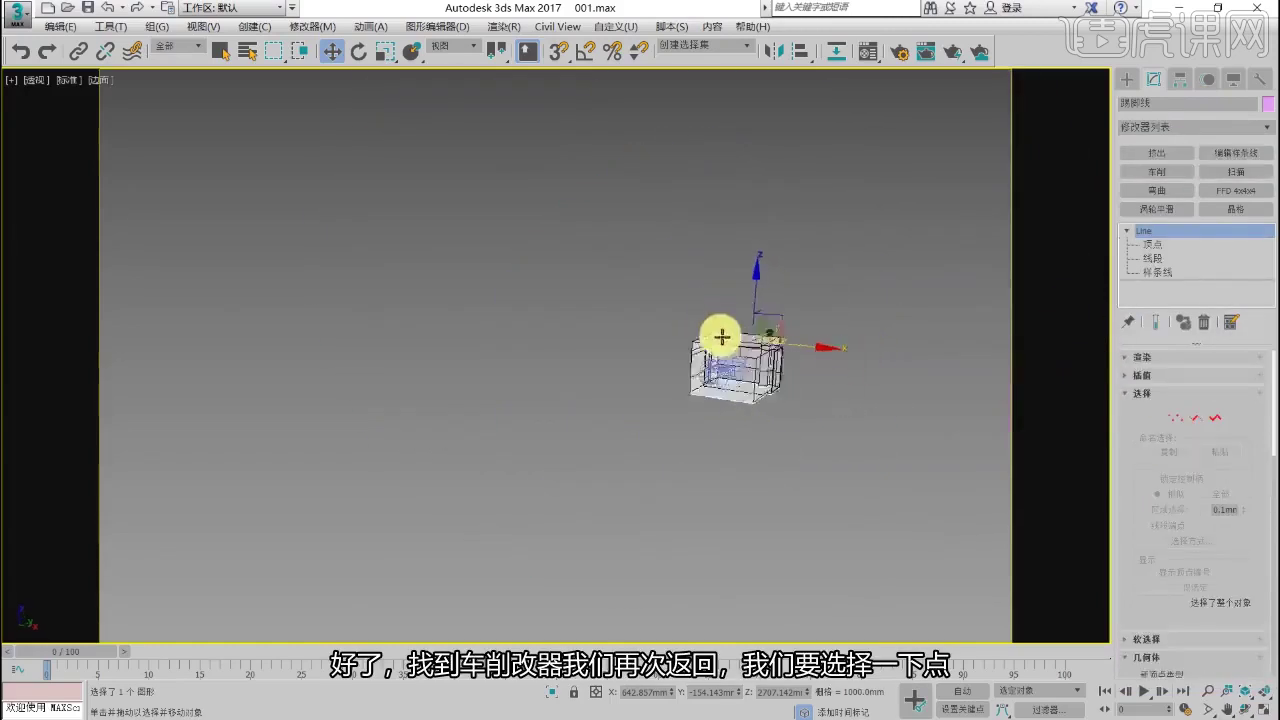
Step: Select 踢脚线 by name from the scene list and isolate it in the perspective view
click(1127, 78)
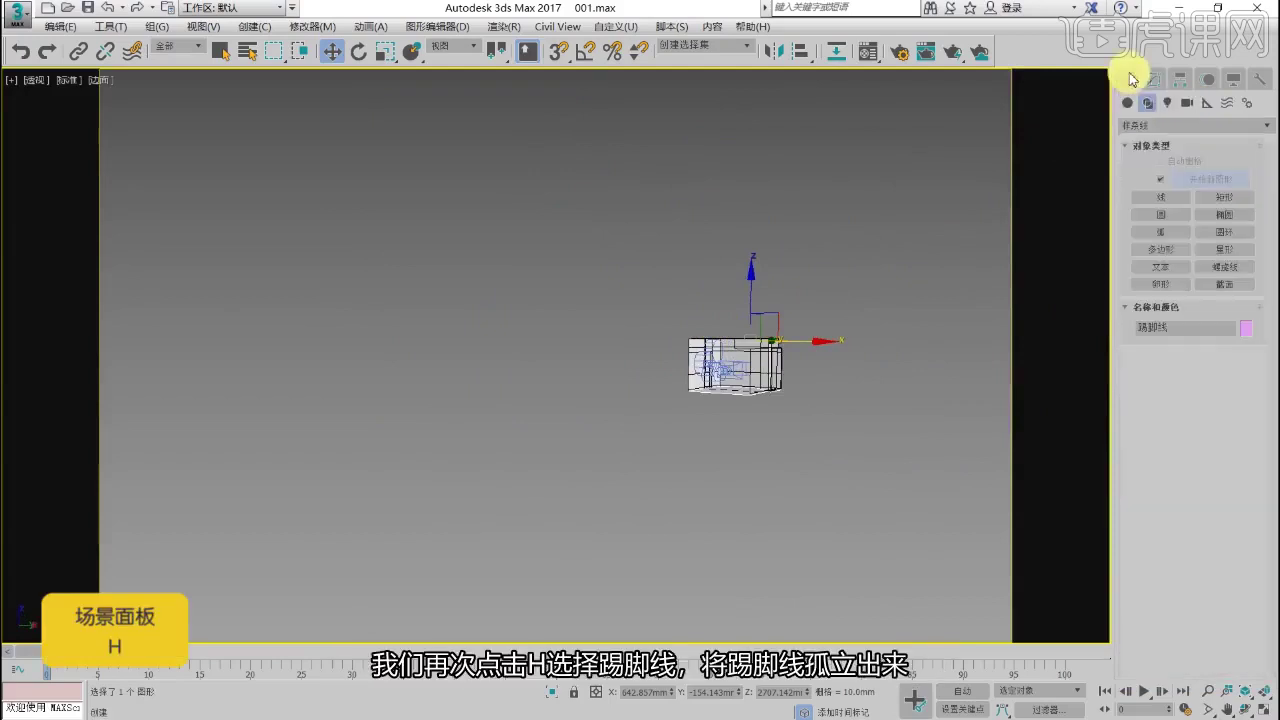
key(h)
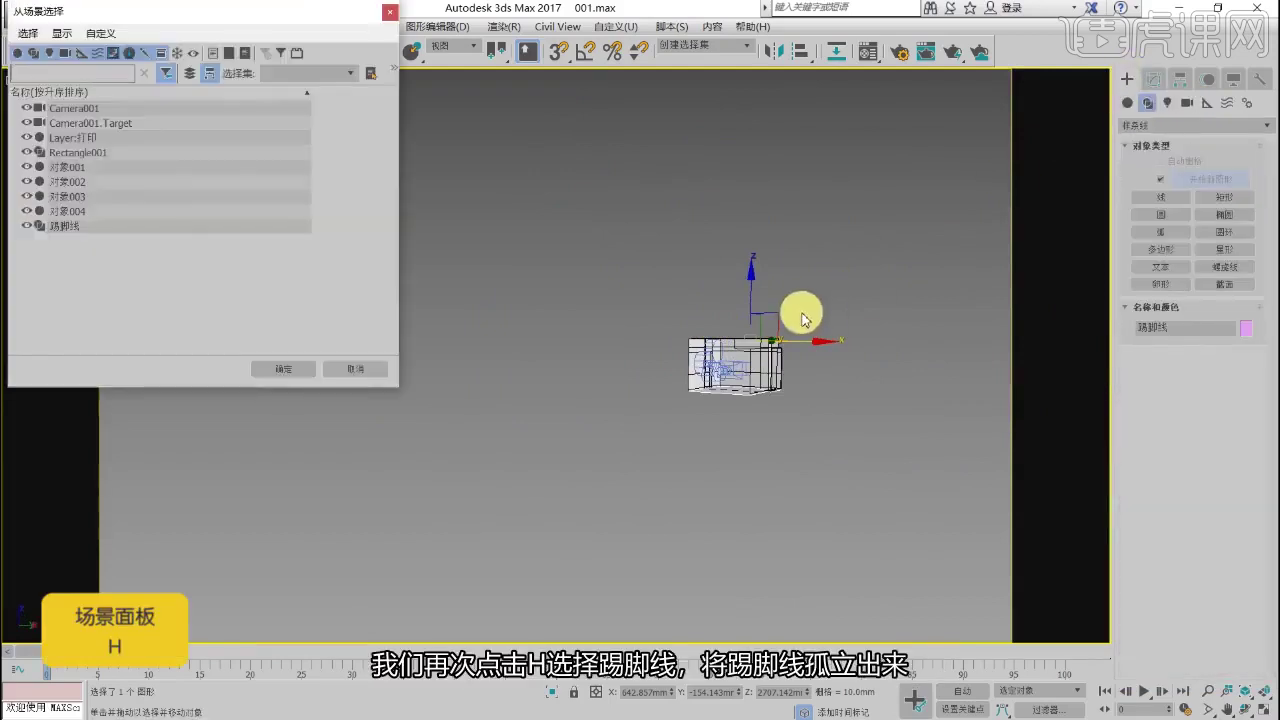
double_click(88, 232)
key(alt+q)
alt+middle_drag(570, 303, 582, 362)
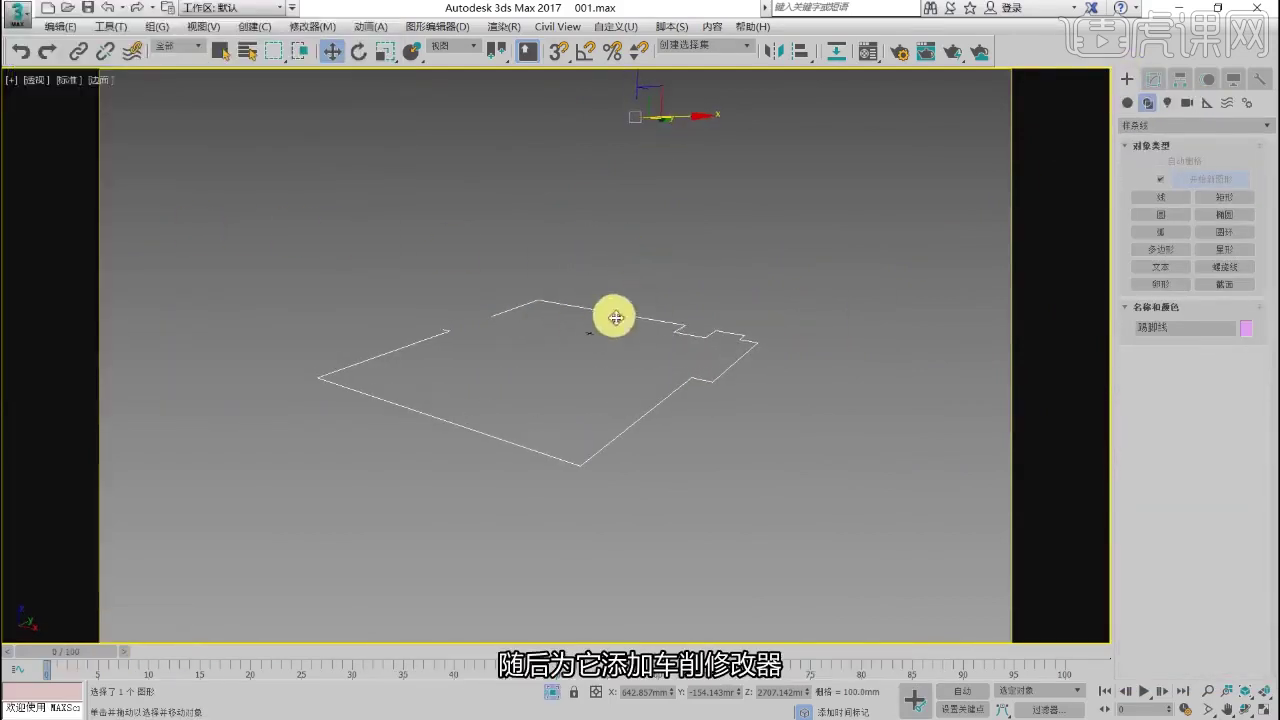
Step: Apply a Lathe (车削) modifier to the isolated spline and delete it from the modifier stack
click(1153, 79)
click(1161, 172)
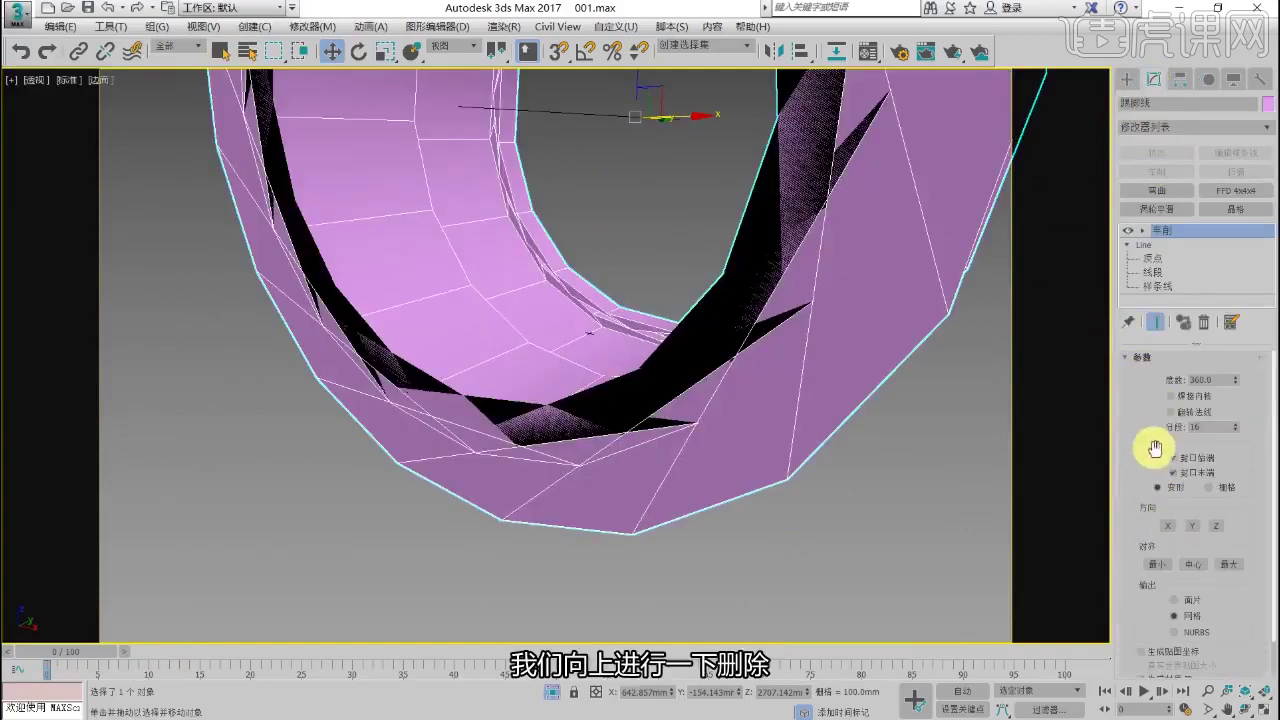
click(1208, 322)
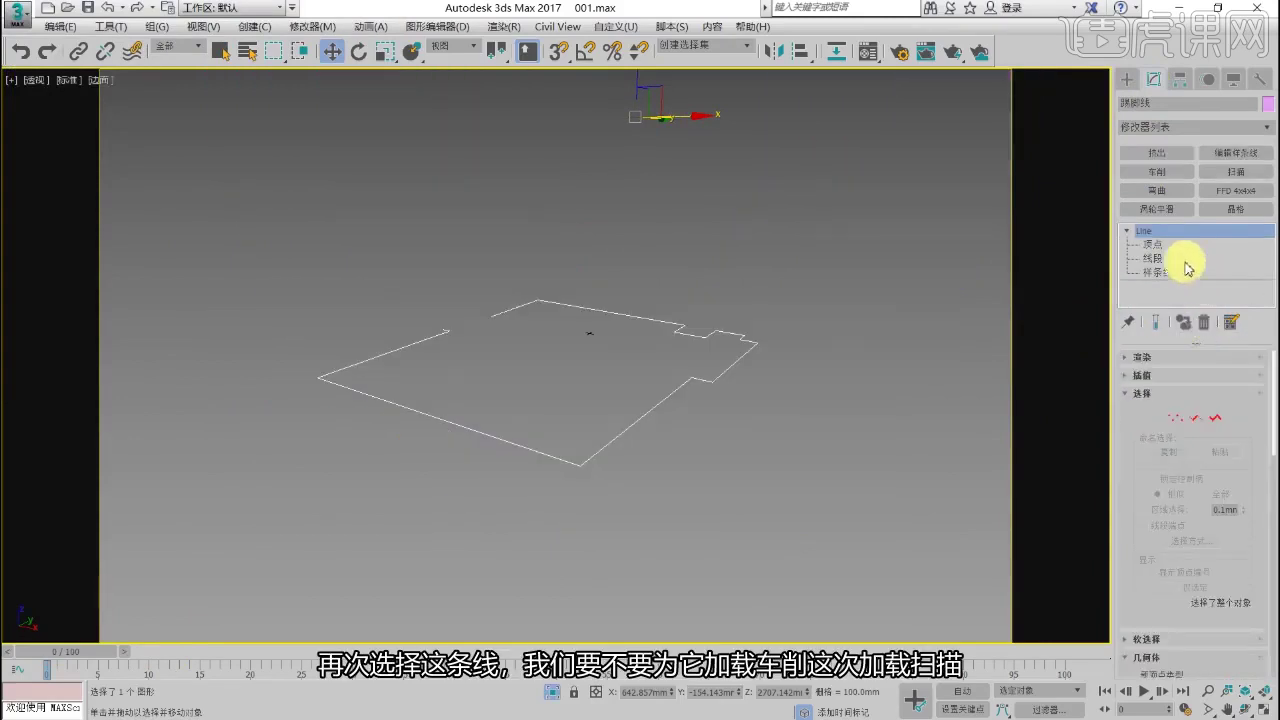
Step: Apply a Sweep (扫描) modifier to the 踢脚线 spline and set its section type to a custom section
click(1236, 173)
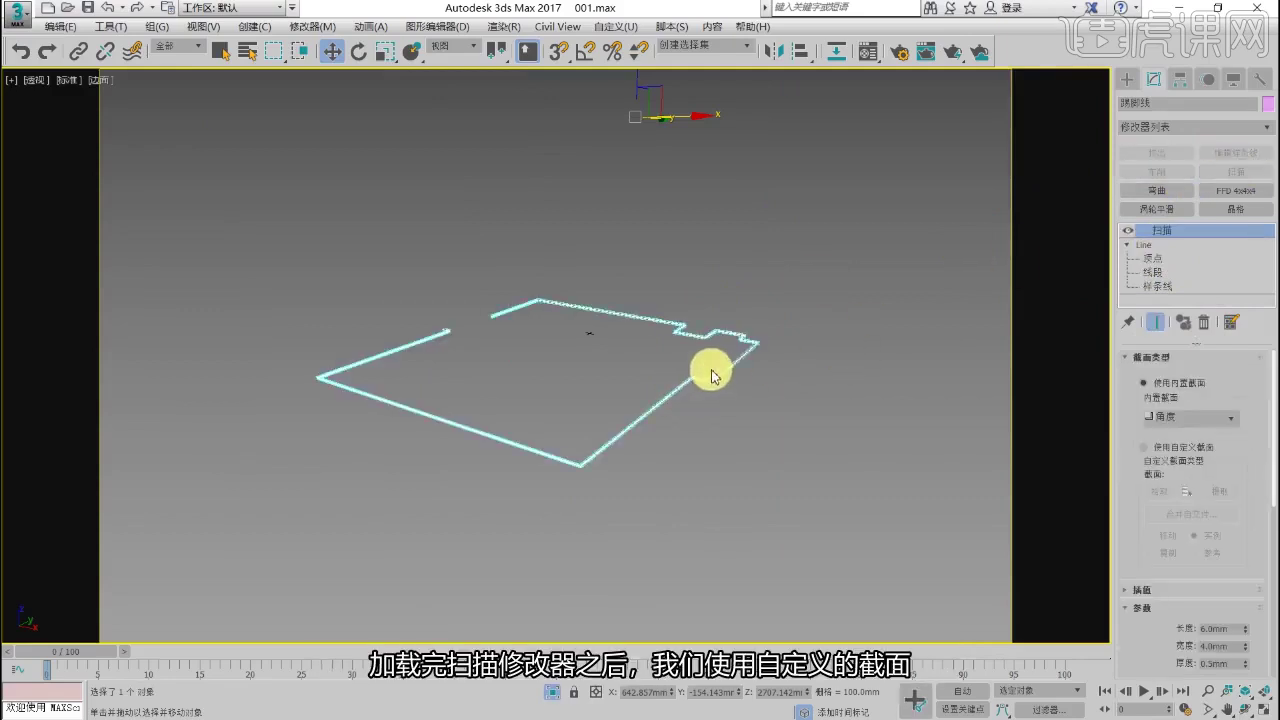
scroll(705, 372, up, 6)
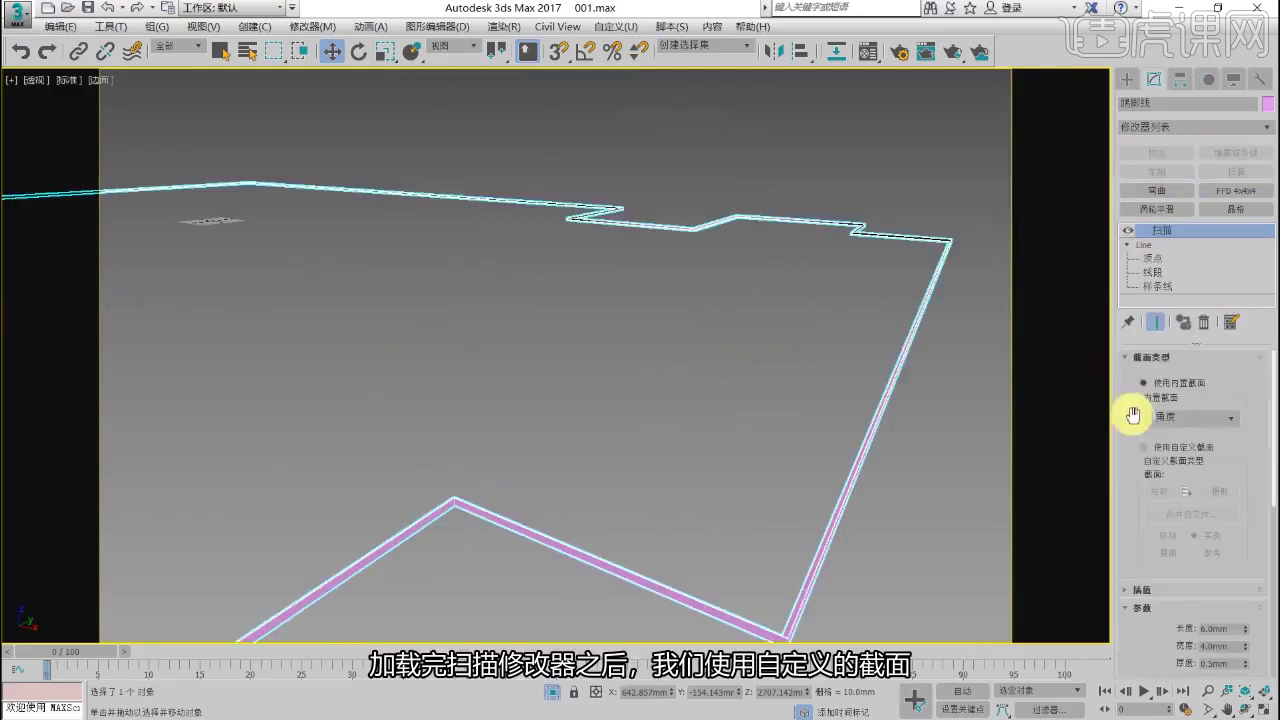
click(1150, 449)
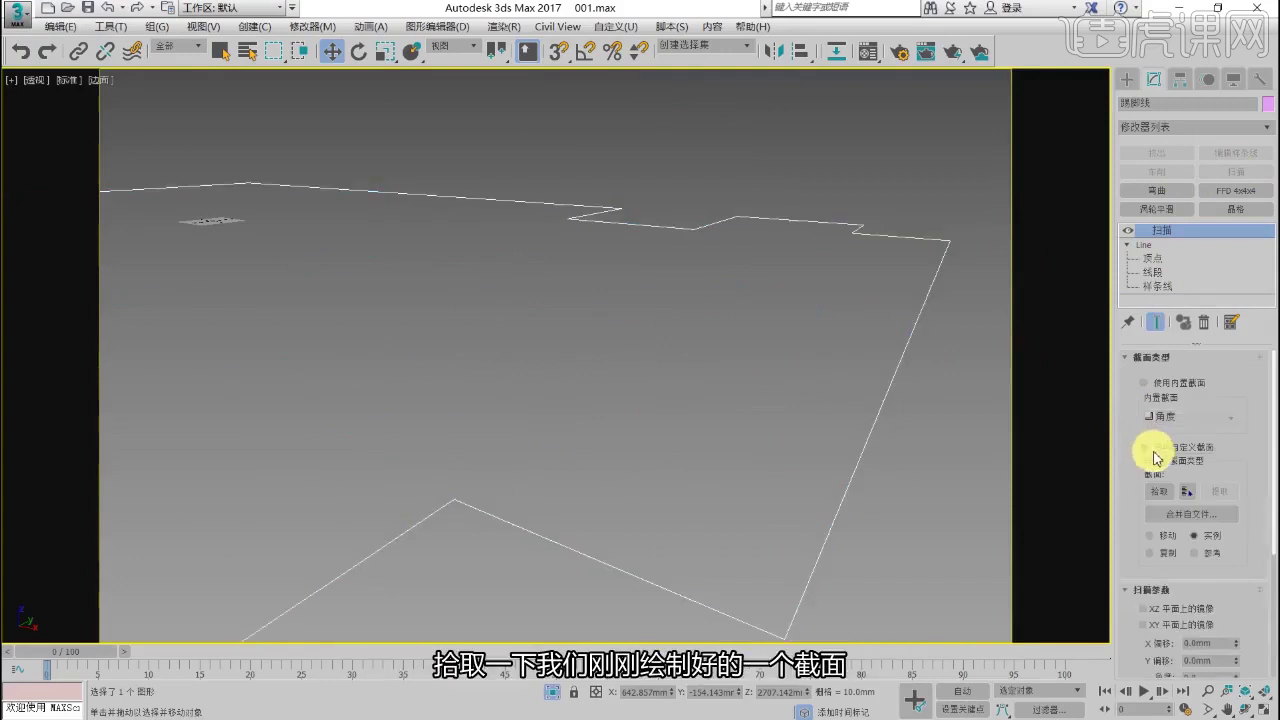
Step: Pick the 100 × 20 mm rectangle in the front view as the custom section of the 踢脚线 sweep
click(1162, 494)
key(alt+w)
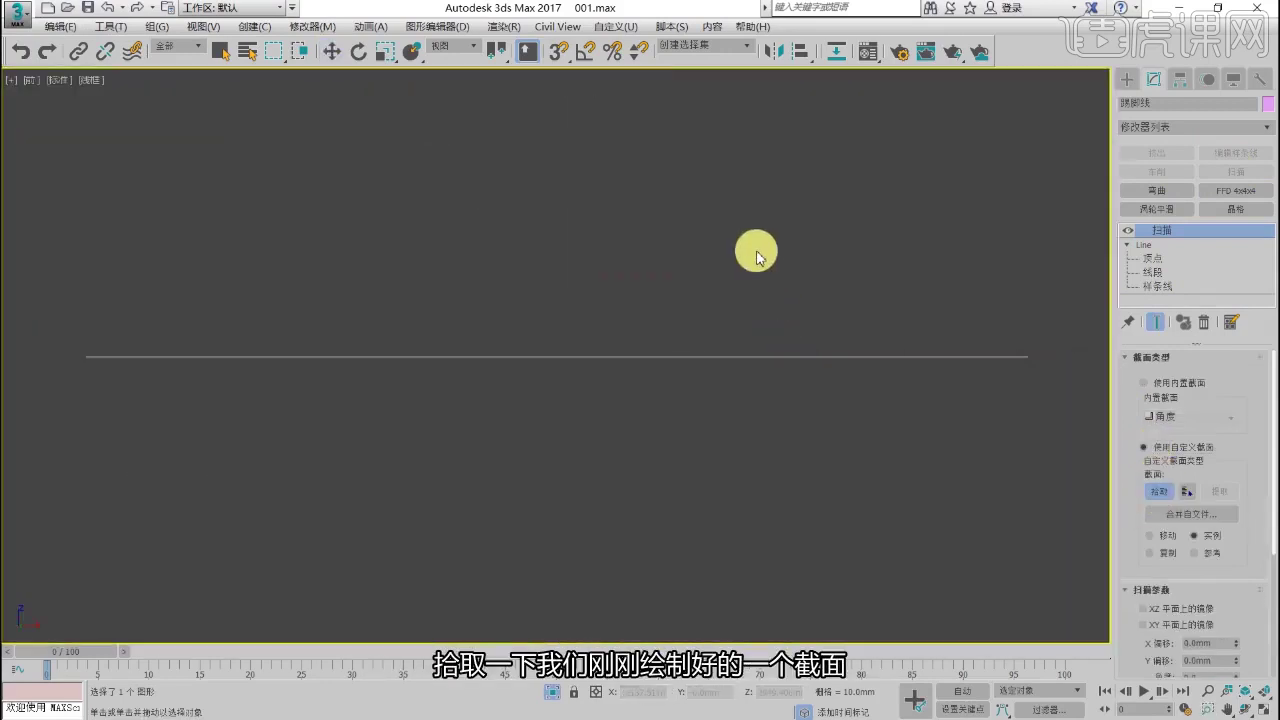
scroll(586, 560, down, 6)
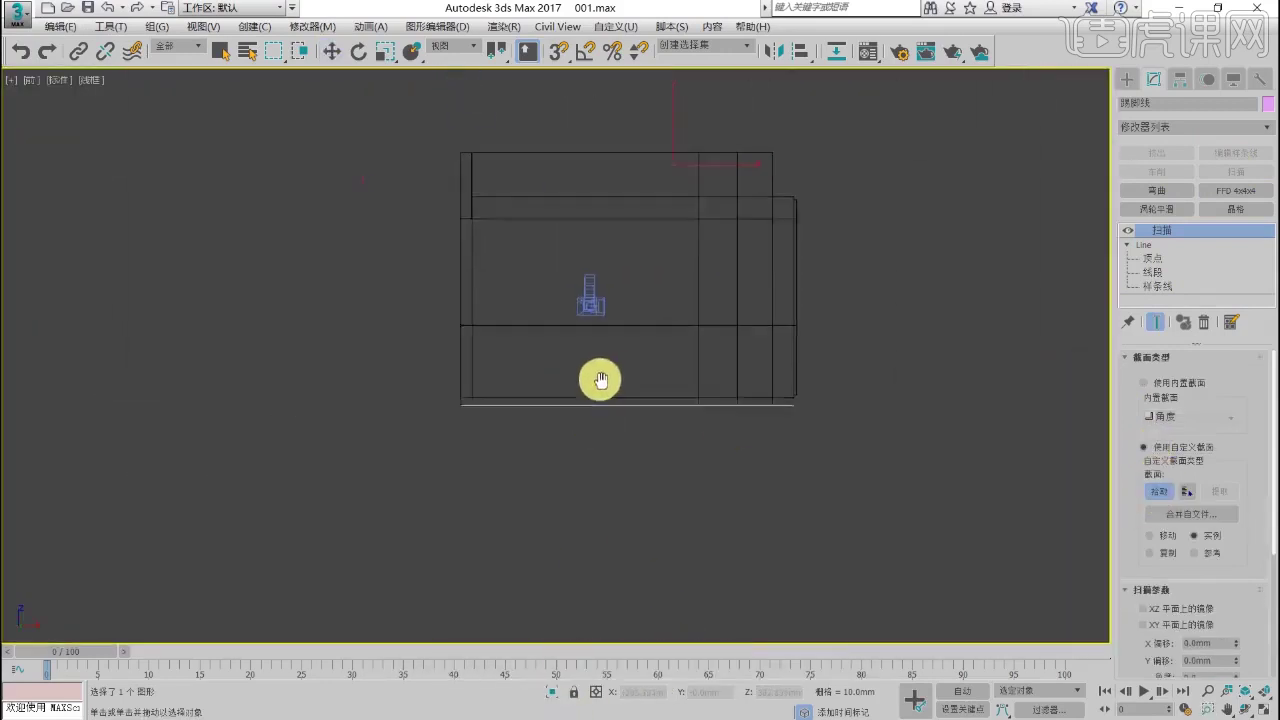
scroll(400, 183, up, 8)
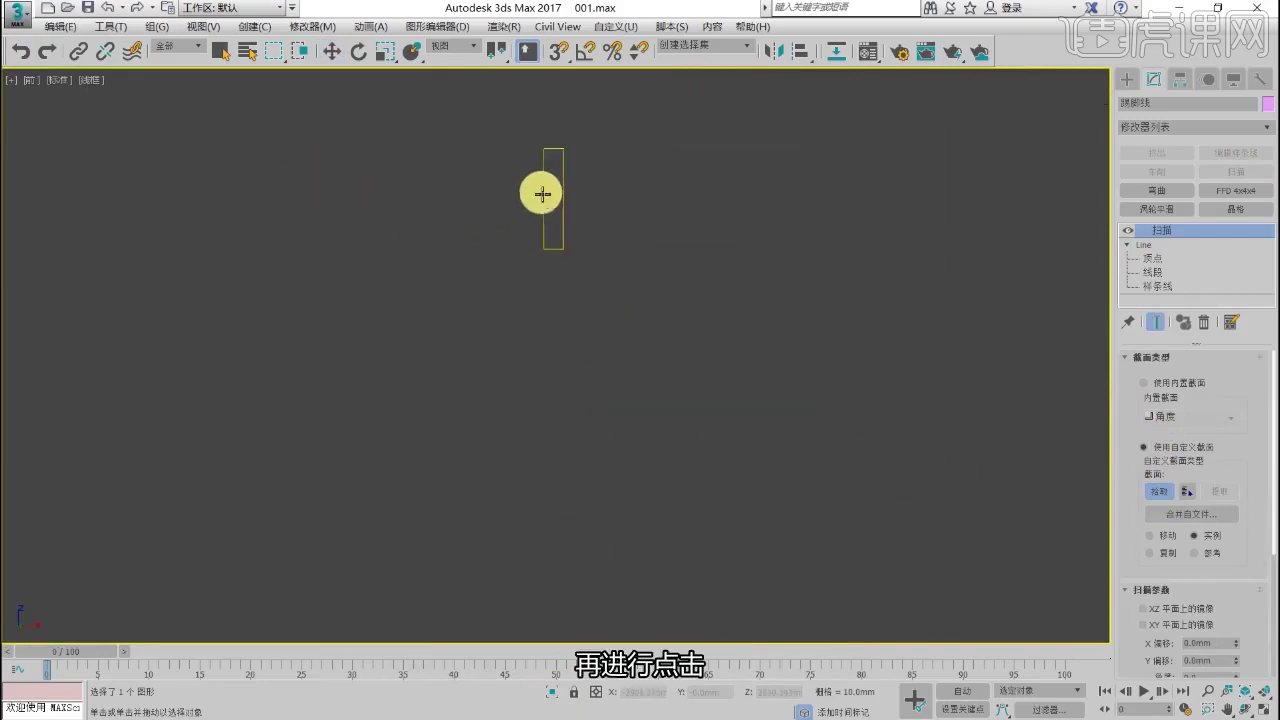
click(542, 193)
key(alt+w)
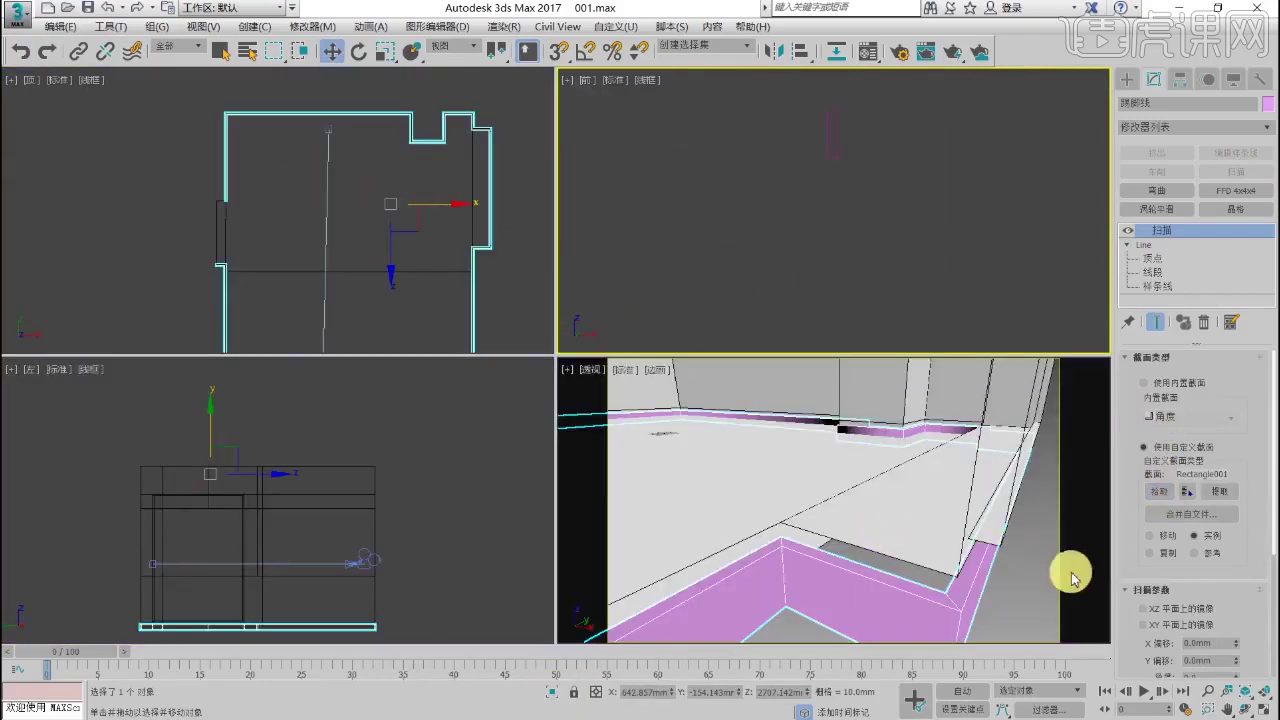
Step: Turn off path smoothing (平滑路径) in the sweep parameters, keeping section smoothing (平滑截面) on
drag(1137, 546, 1150, 418)
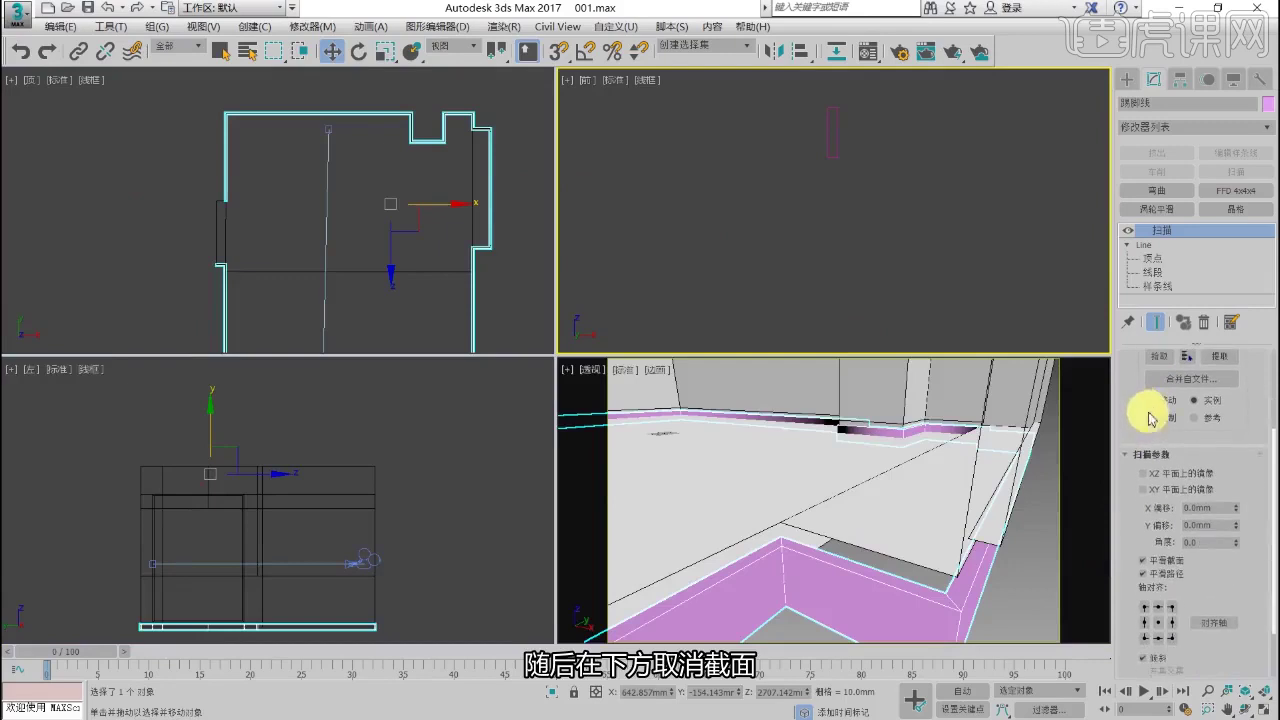
click(1150, 564)
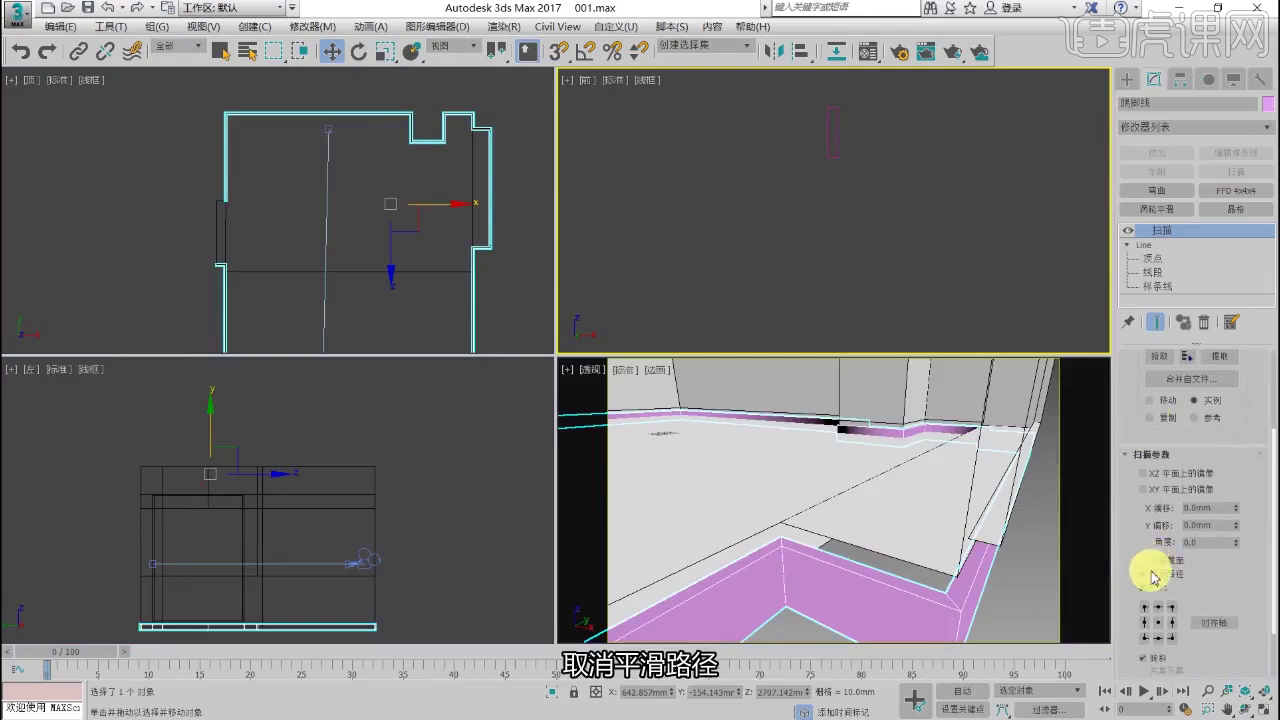
click(1151, 574)
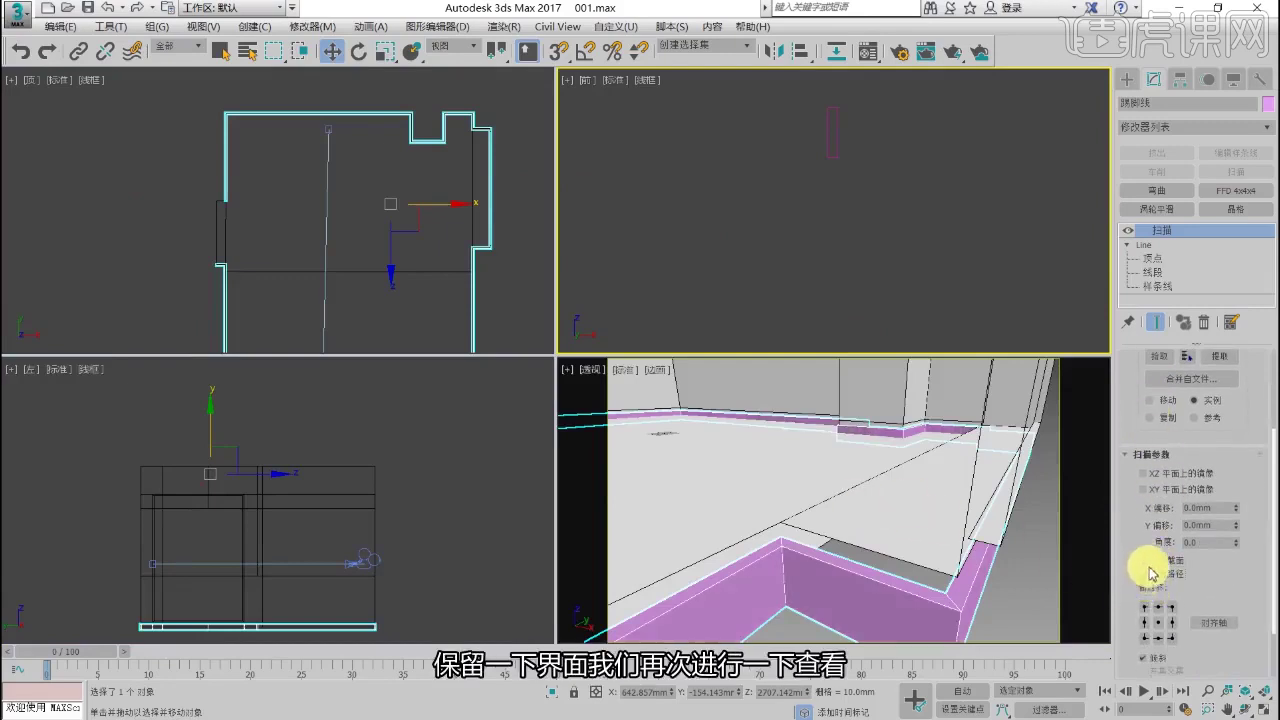
Step: Examine the swept baseboard around the room in the perspective view, including the doorway gap and the window side
scroll(906, 506, up, 3)
key(alt+w)
scroll(686, 457, up, 6)
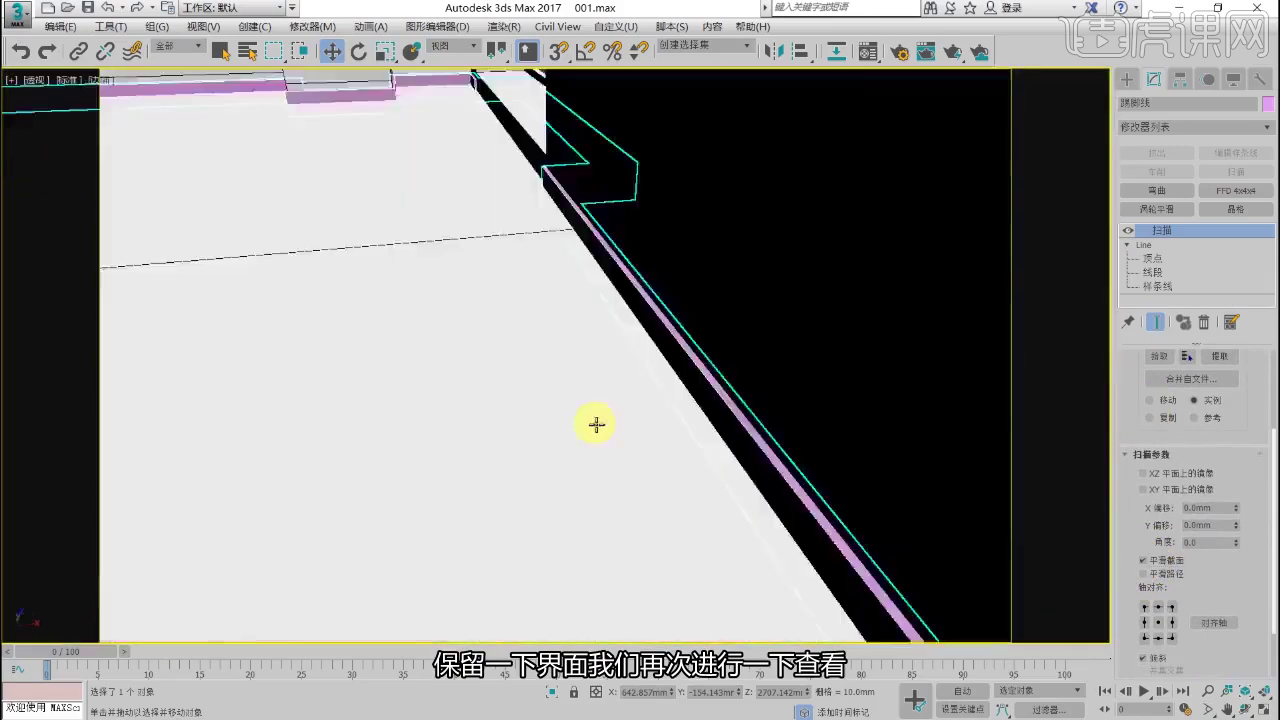
scroll(620, 357, down, 8)
scroll(490, 335, up, 10)
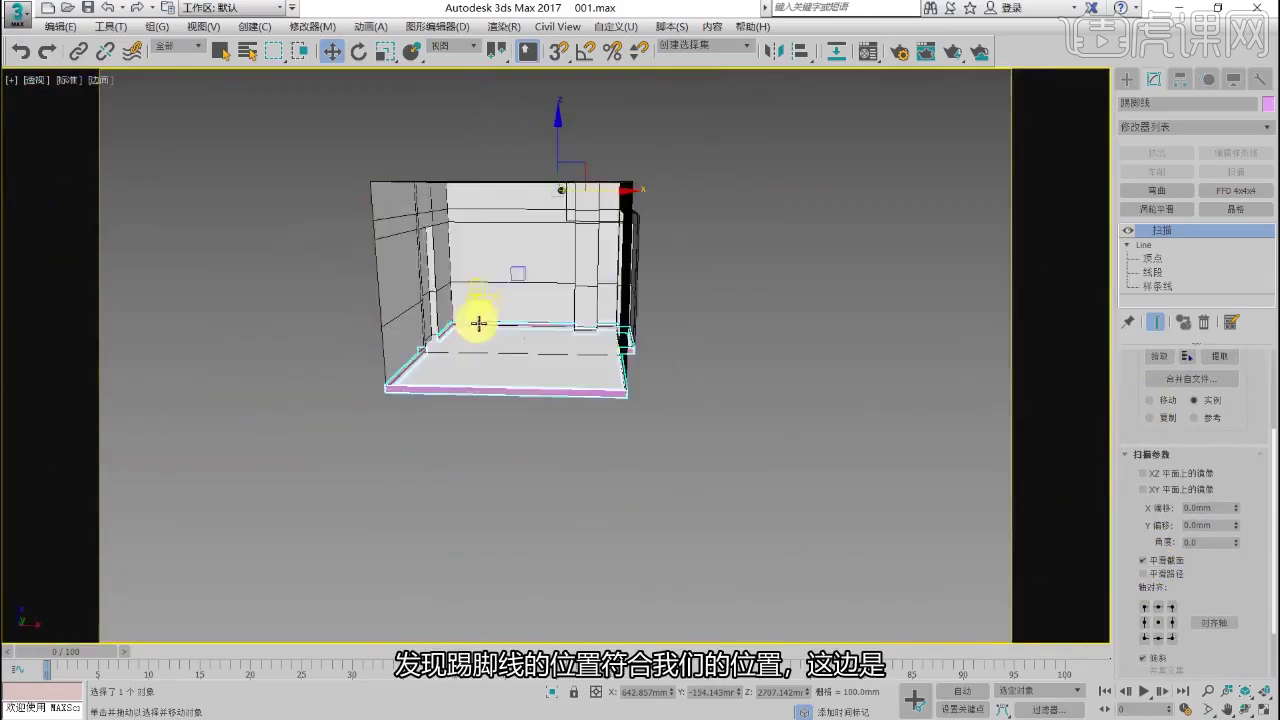
mouse_move(510, 379)
alt+middle_down()
mouse_move(409, 375)
mouse_move(508, 390)
alt+middle_up()
scroll(489, 380, up, 8)
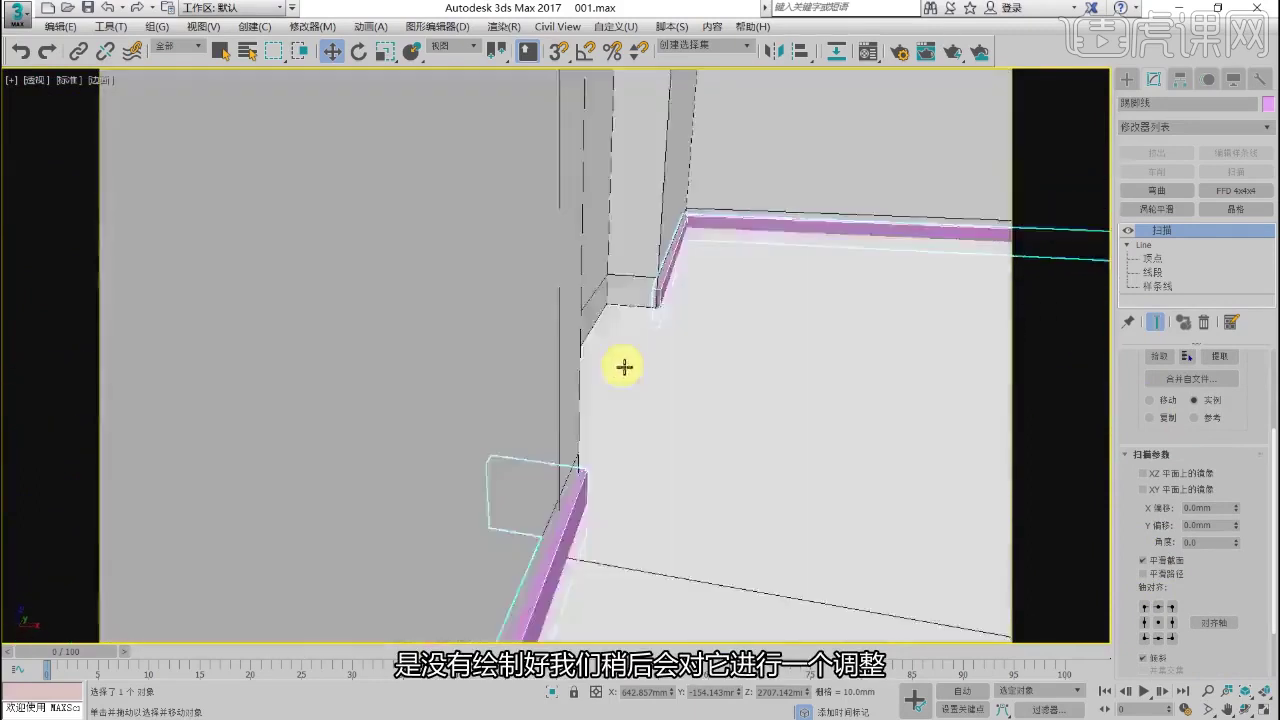
scroll(624, 367, down, 5)
alt+middle_drag(340, 423, 935, 240)
scroll(713, 208, up, 5)
click(935, 240)
Step: Check the isolated 踢脚线 spline's vertices near the window, and exit vertex editing and isolation
click(1153, 258)
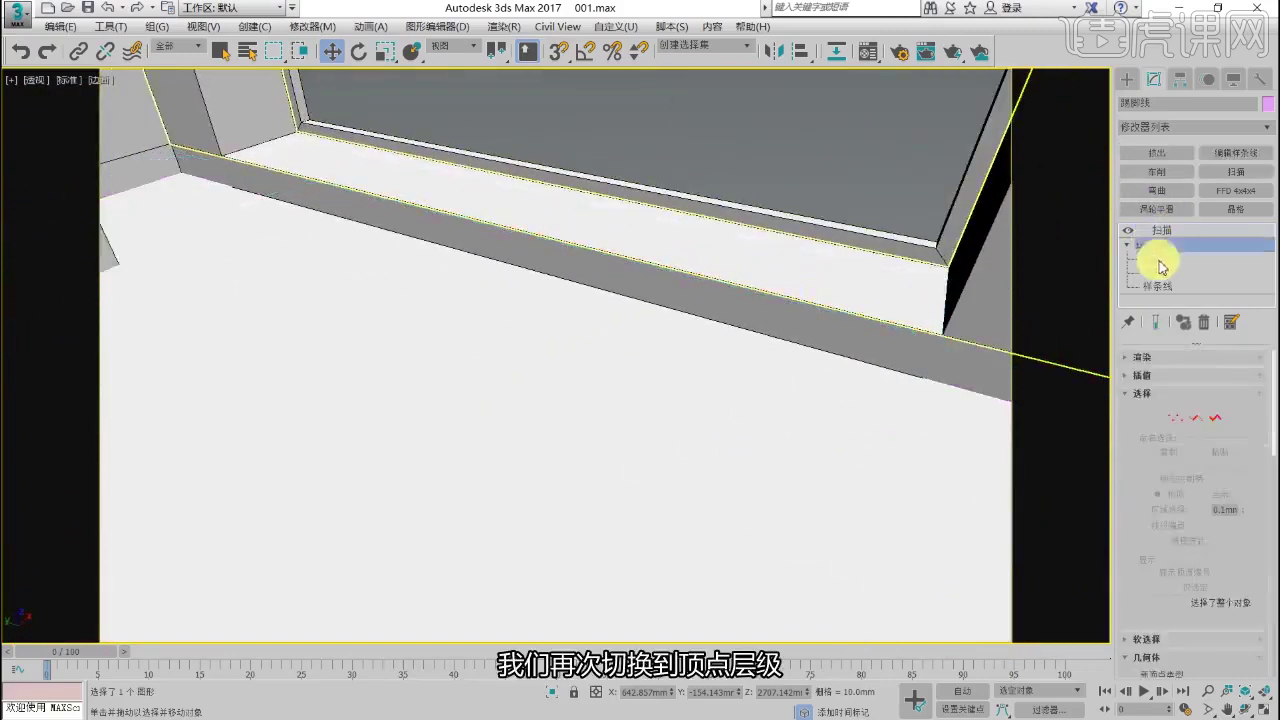
key(alt+q)
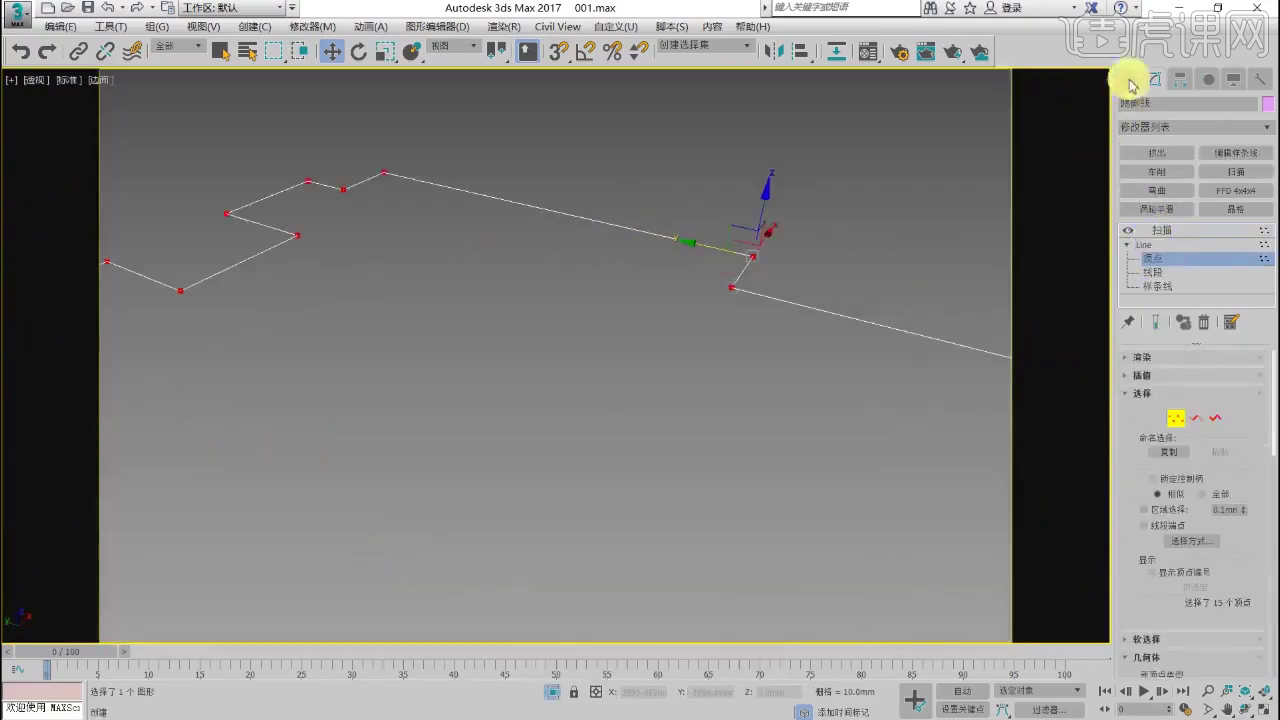
click(1129, 81)
alt+middle_drag(599, 394, 595, 345)
click(556, 692)
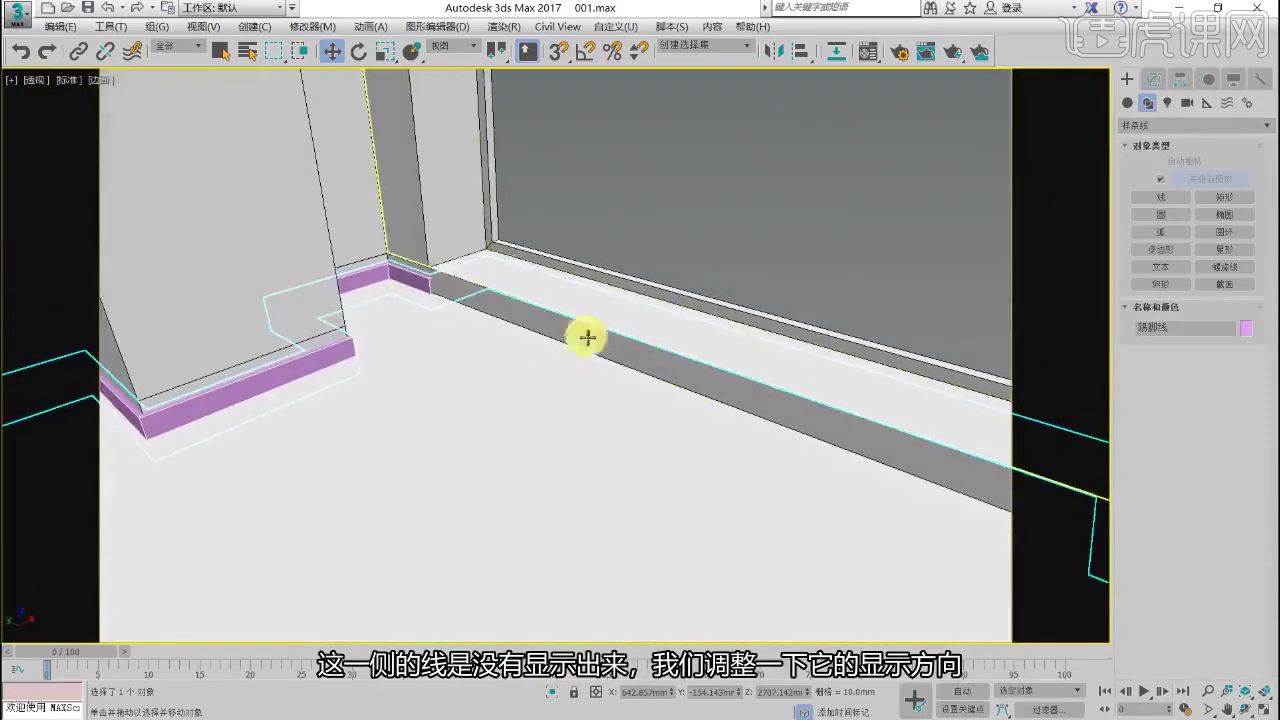
Step: Try several pivot alignment points for the sweep section without mirroring, judging the baseboard beside the window
click(1154, 80)
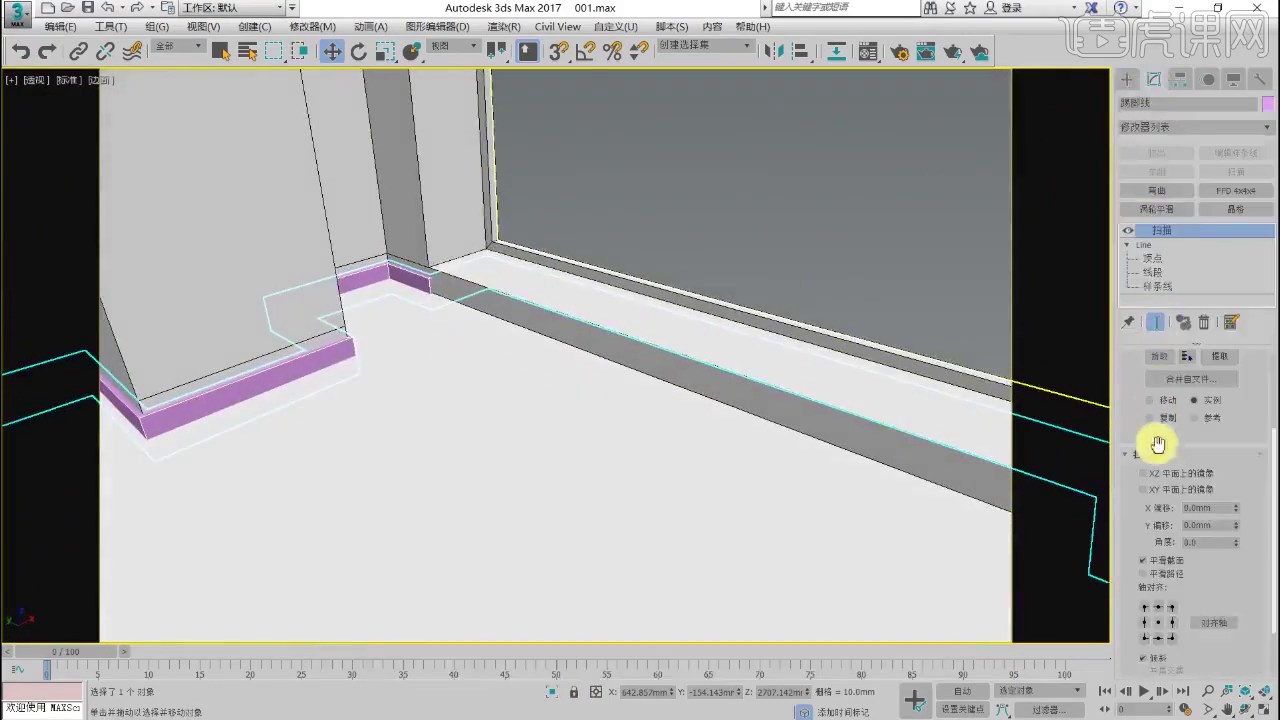
drag(1140, 512, 1137, 487)
click(1146, 582)
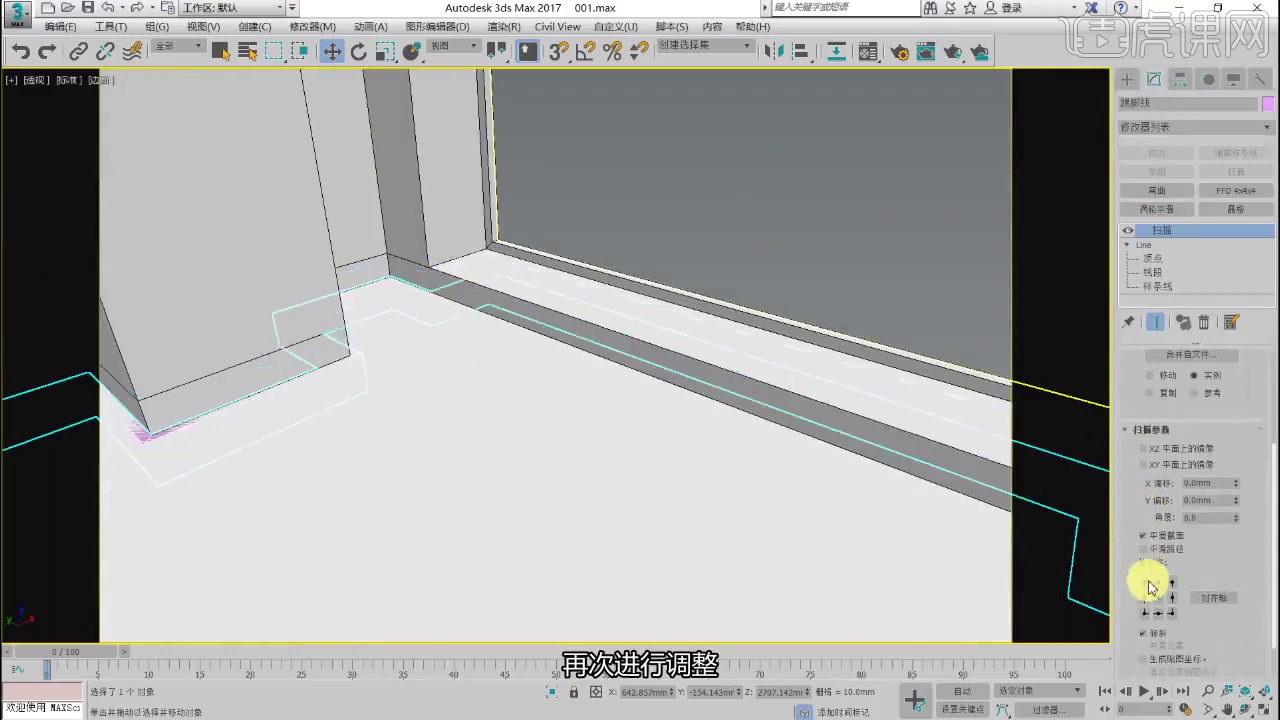
click(1173, 598)
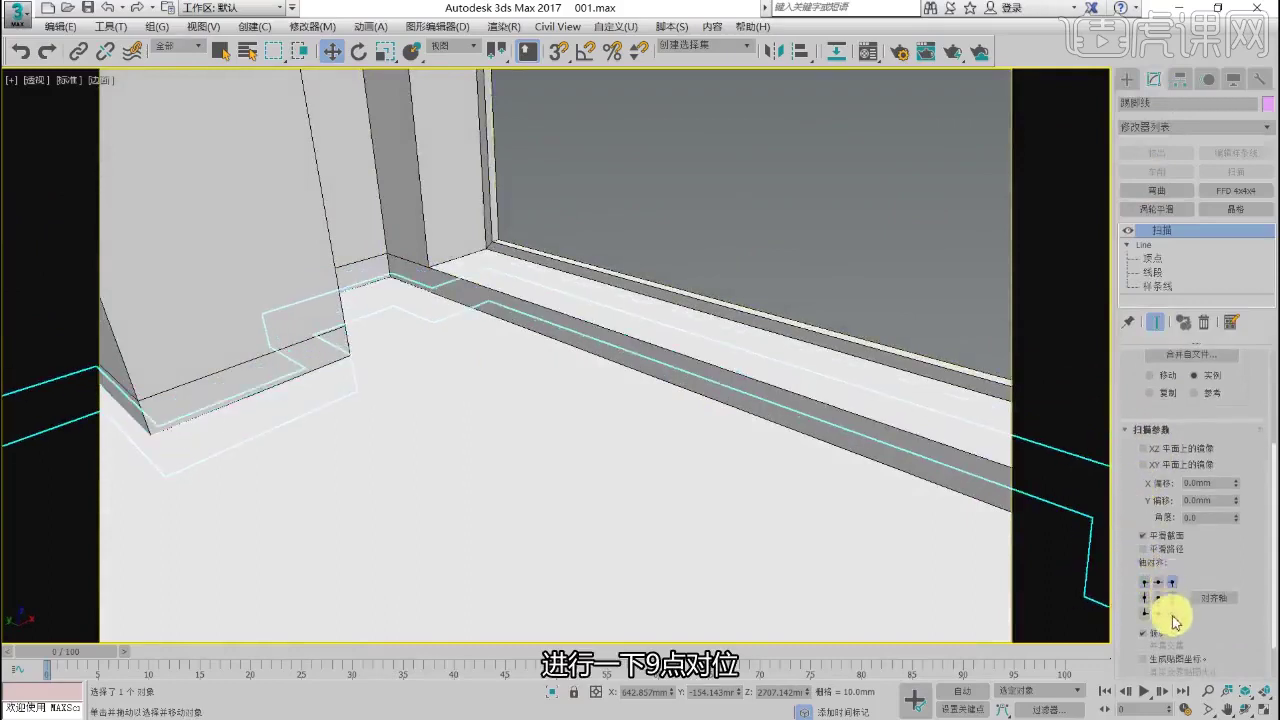
click(1172, 613)
click(1145, 612)
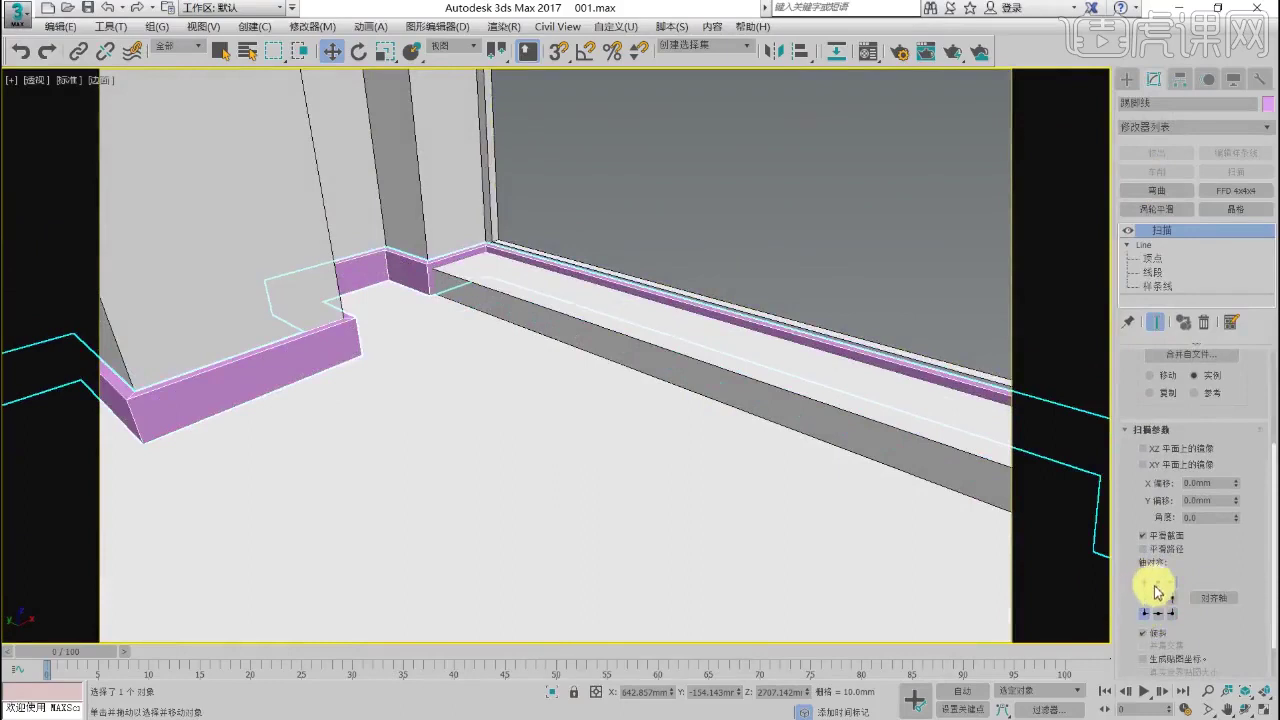
Step: Try further pivot alignment points with the sweep section mirrored on the XZ and XY planes
click(1147, 583)
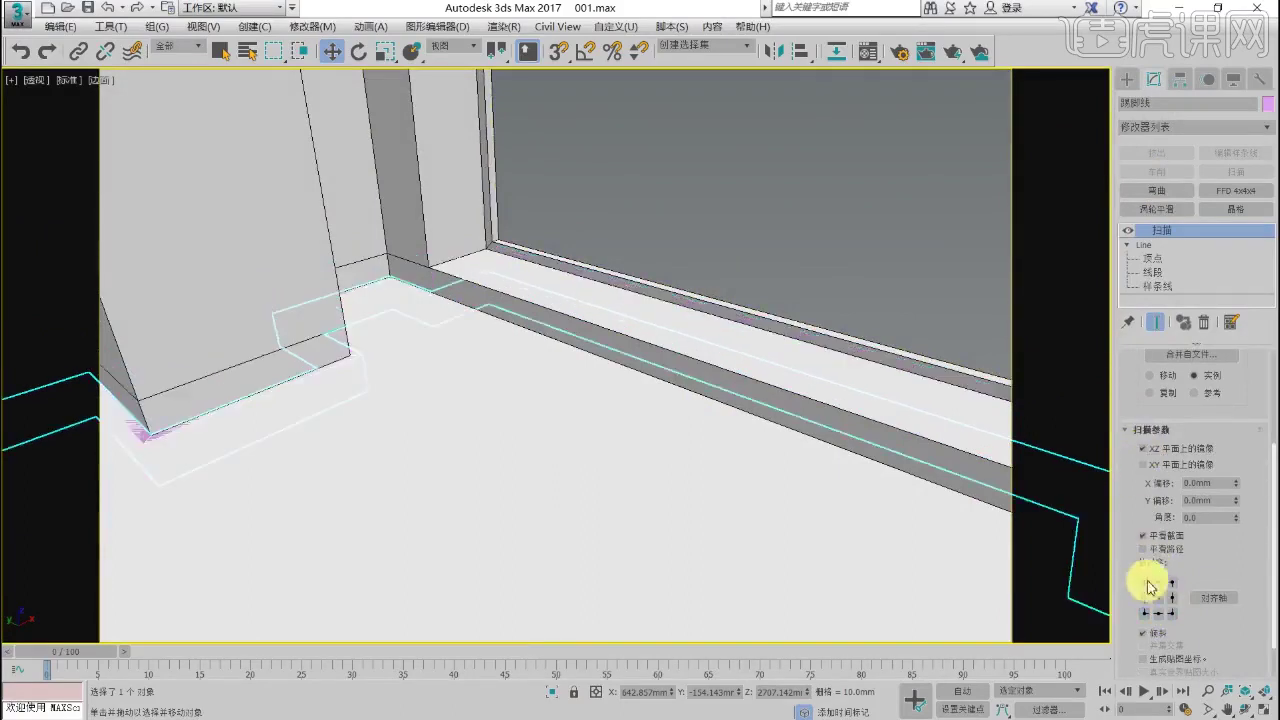
click(1172, 582)
click(1173, 612)
click(1146, 598)
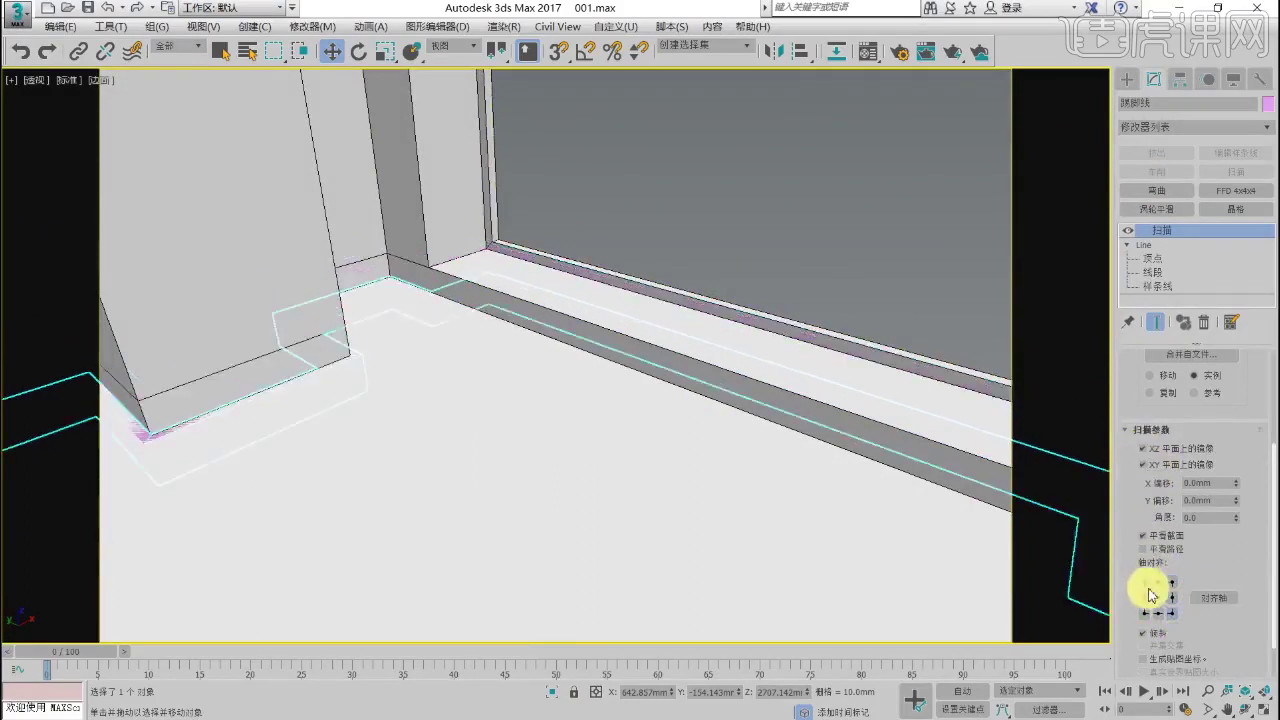
click(1159, 613)
click(1159, 598)
Step: Try the corner pivot alignments of the XZ-mirrored section at the baseboard's open end
middle_drag(568, 398, 719, 343)
scroll(603, 373, down, 5)
scroll(460, 421, up, 5)
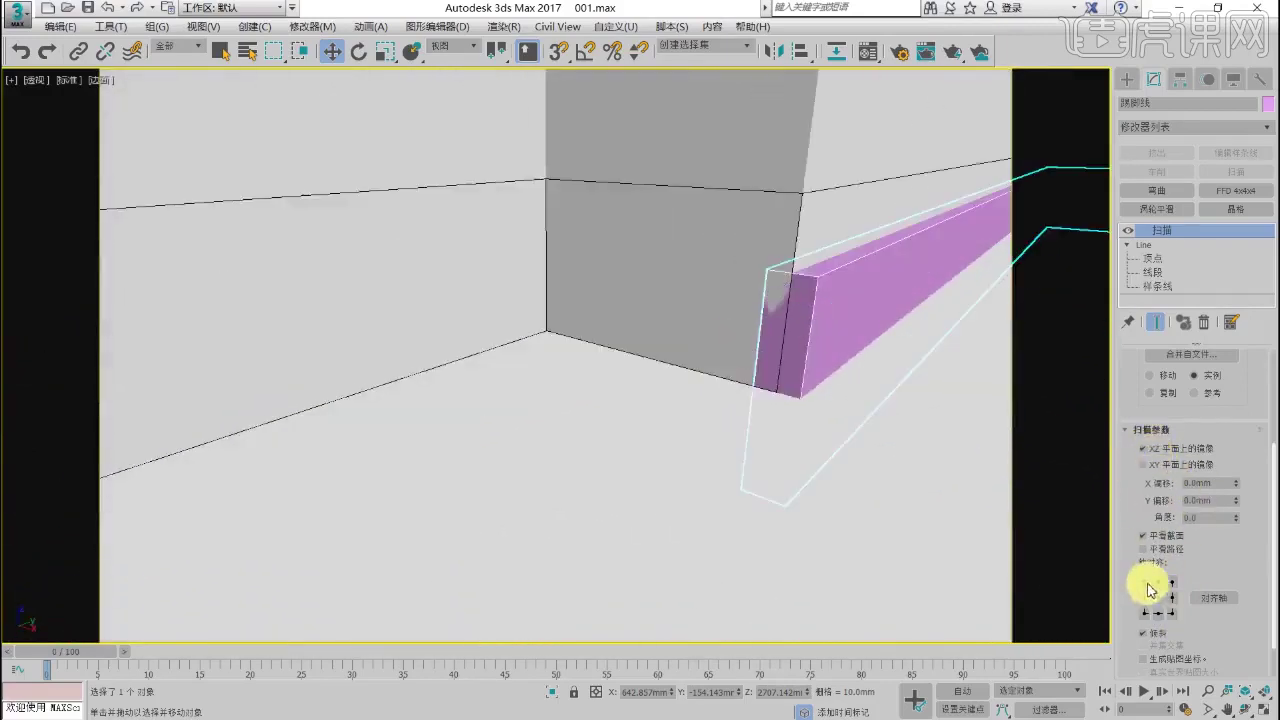
click(1146, 583)
click(1145, 613)
click(1172, 613)
click(1172, 582)
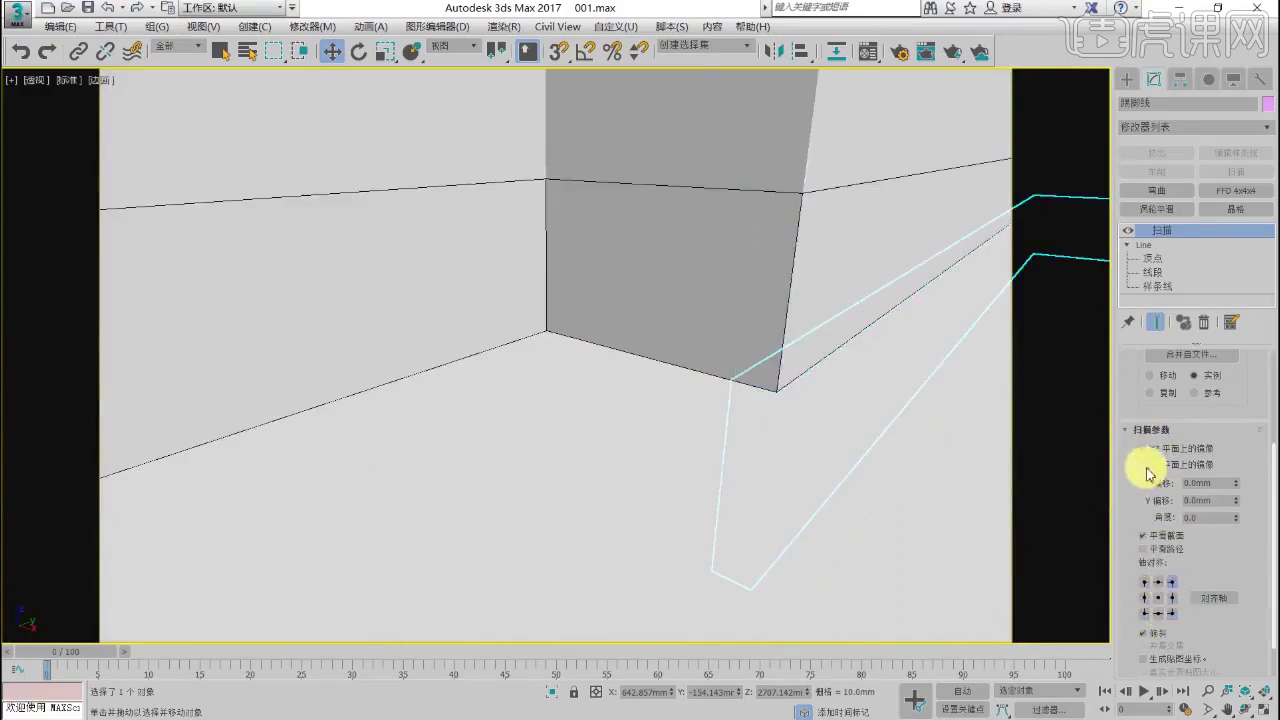
Step: Mirror the sweep section on the XY plane only and align its pivot to the lower-left point
click(1146, 583)
click(1145, 613)
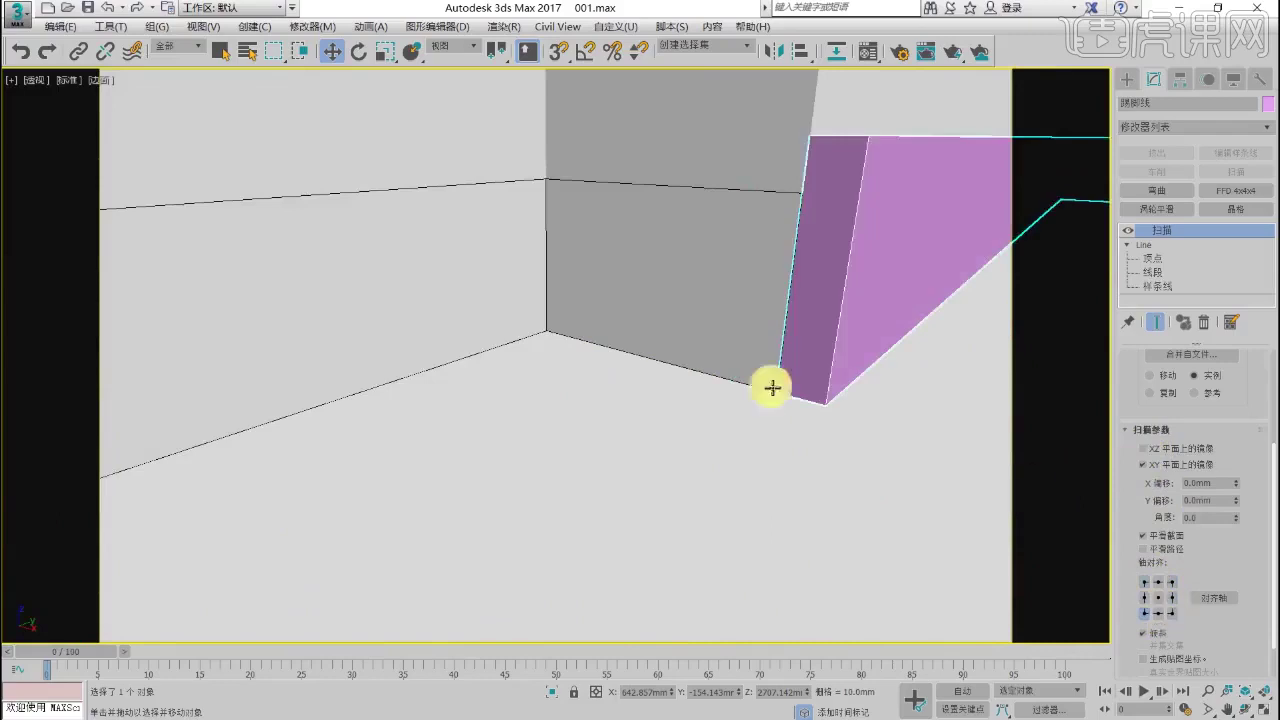
scroll(771, 388, down, 6)
alt+middle_drag(751, 363, 617, 381)
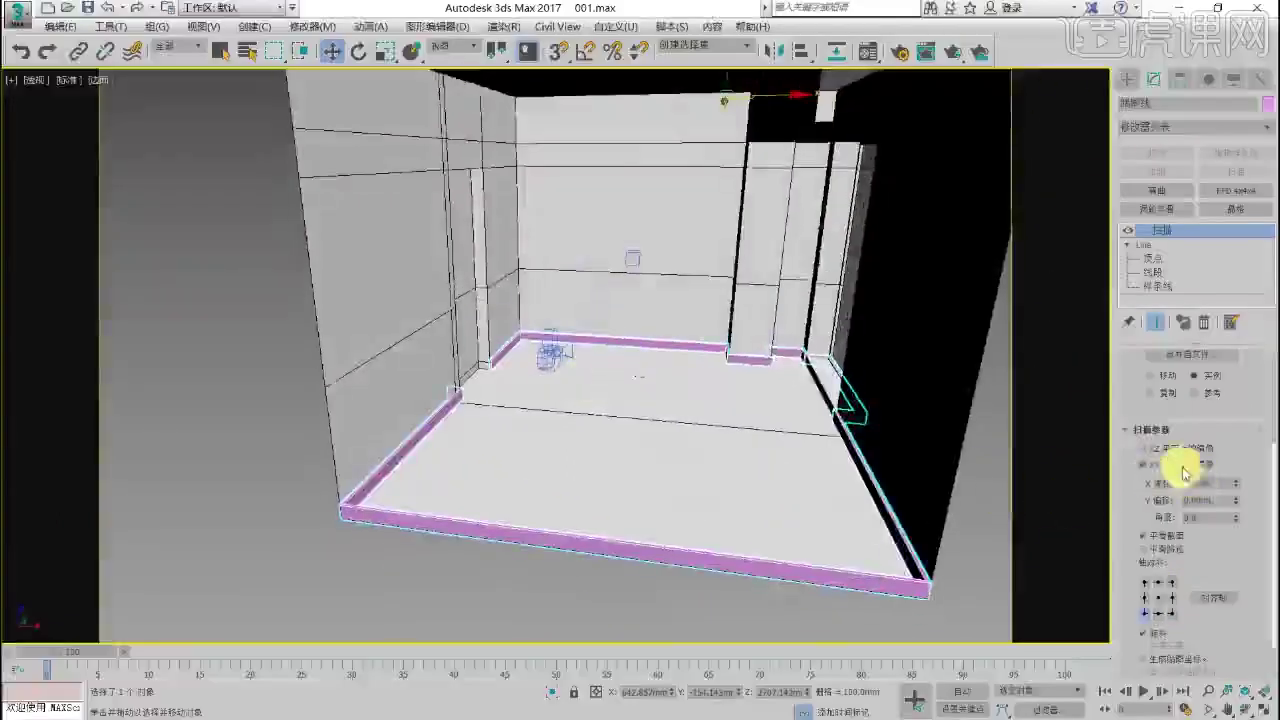
Step: Add a vertex with Refine (优化) to the 踢脚线 spline near its open end at the doorway
alt+middle_drag(540, 395, 713, 430)
scroll(477, 366, up, 6)
scroll(694, 431, up, 5)
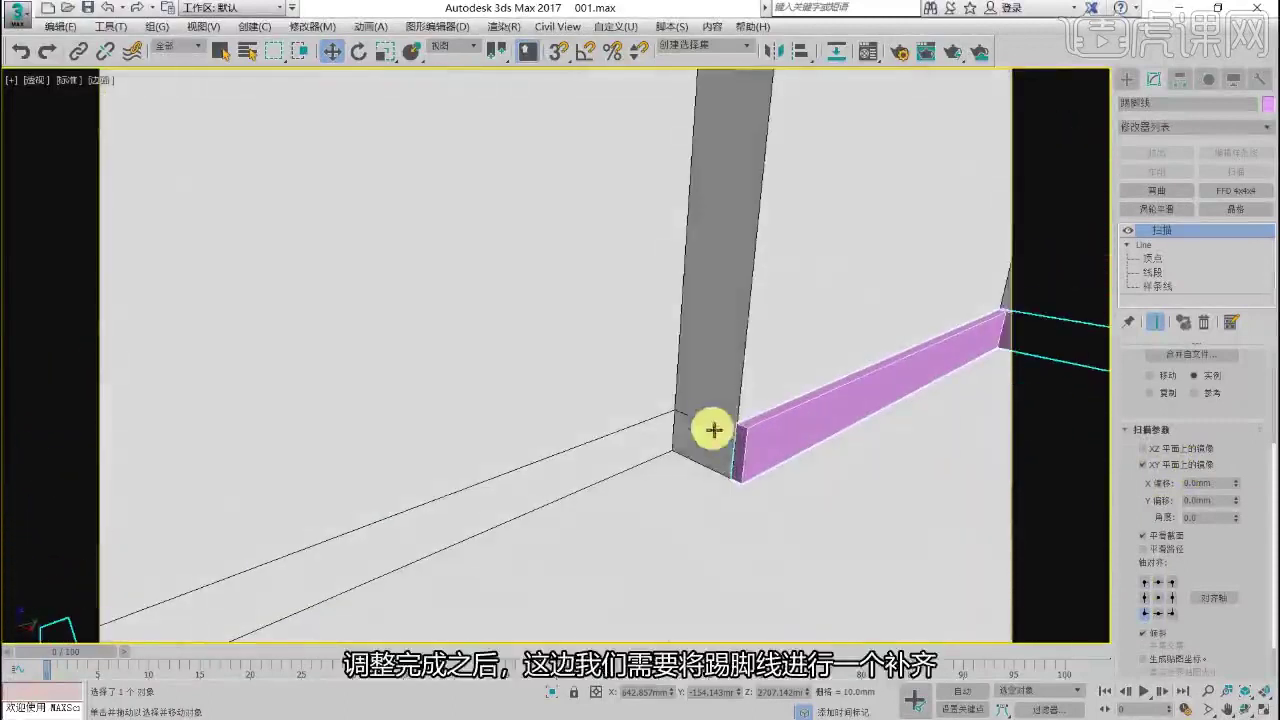
click(1150, 258)
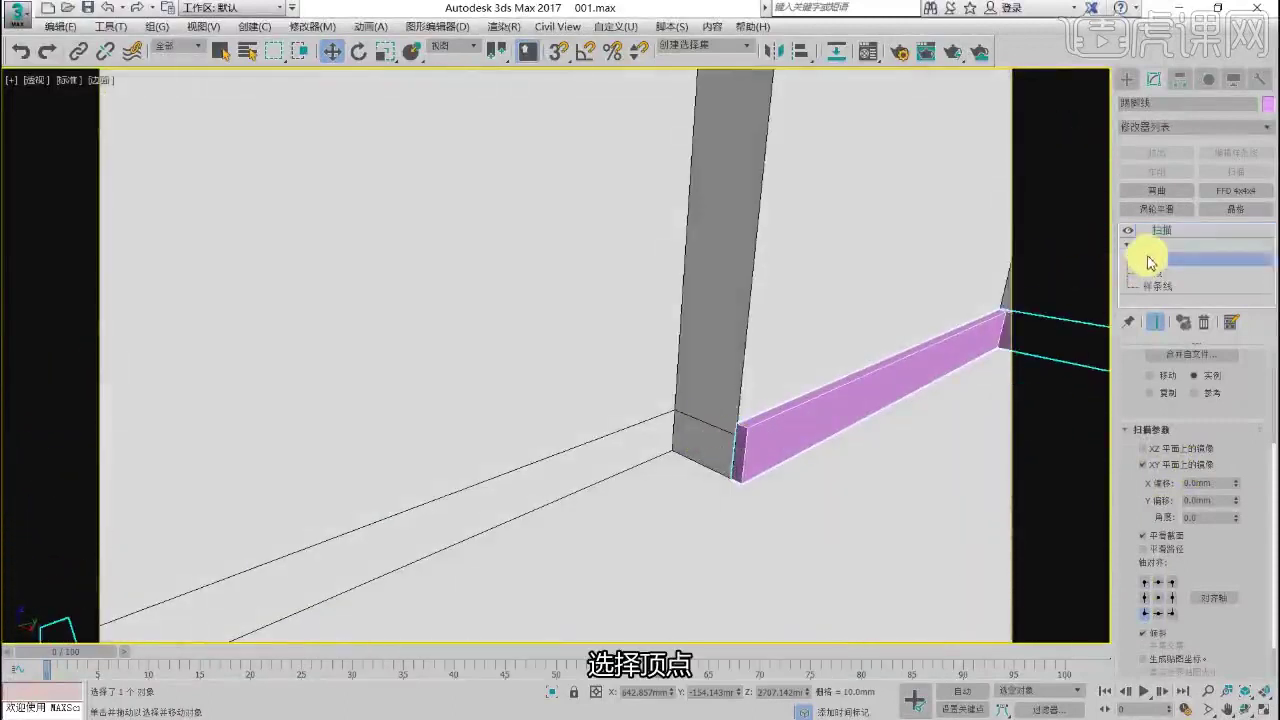
scroll(1168, 506, down, 5)
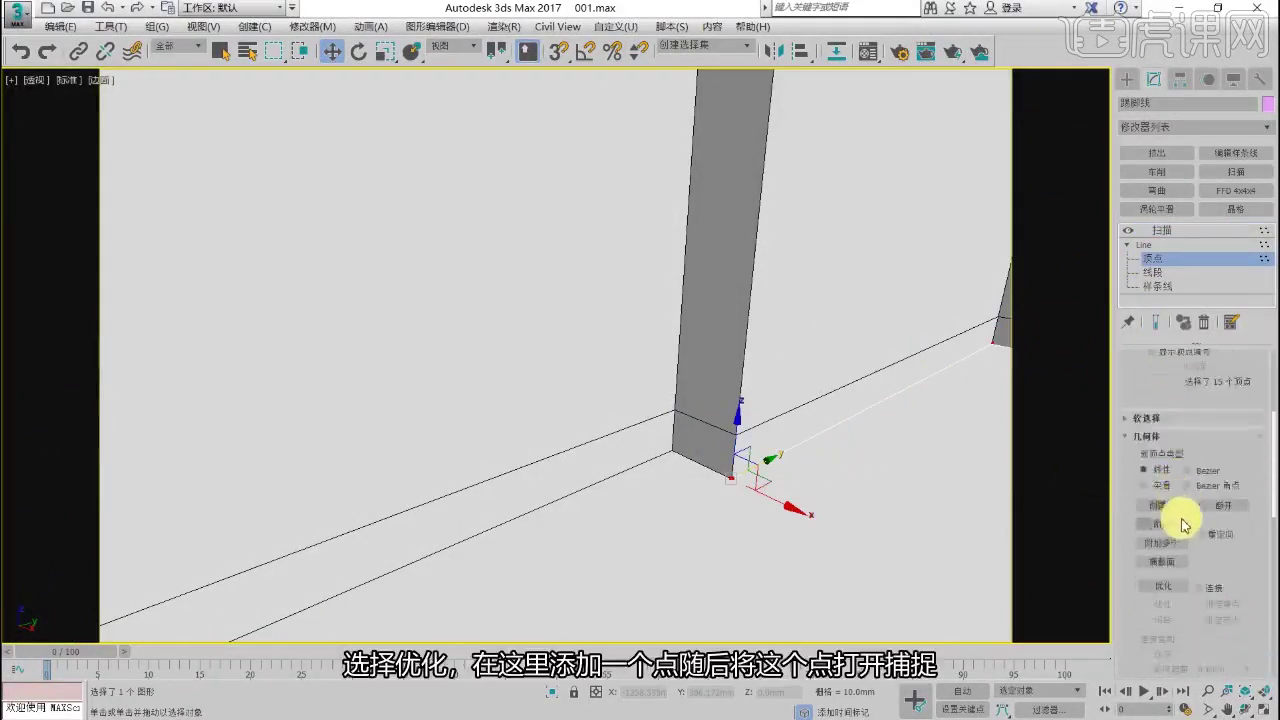
click(1163, 505)
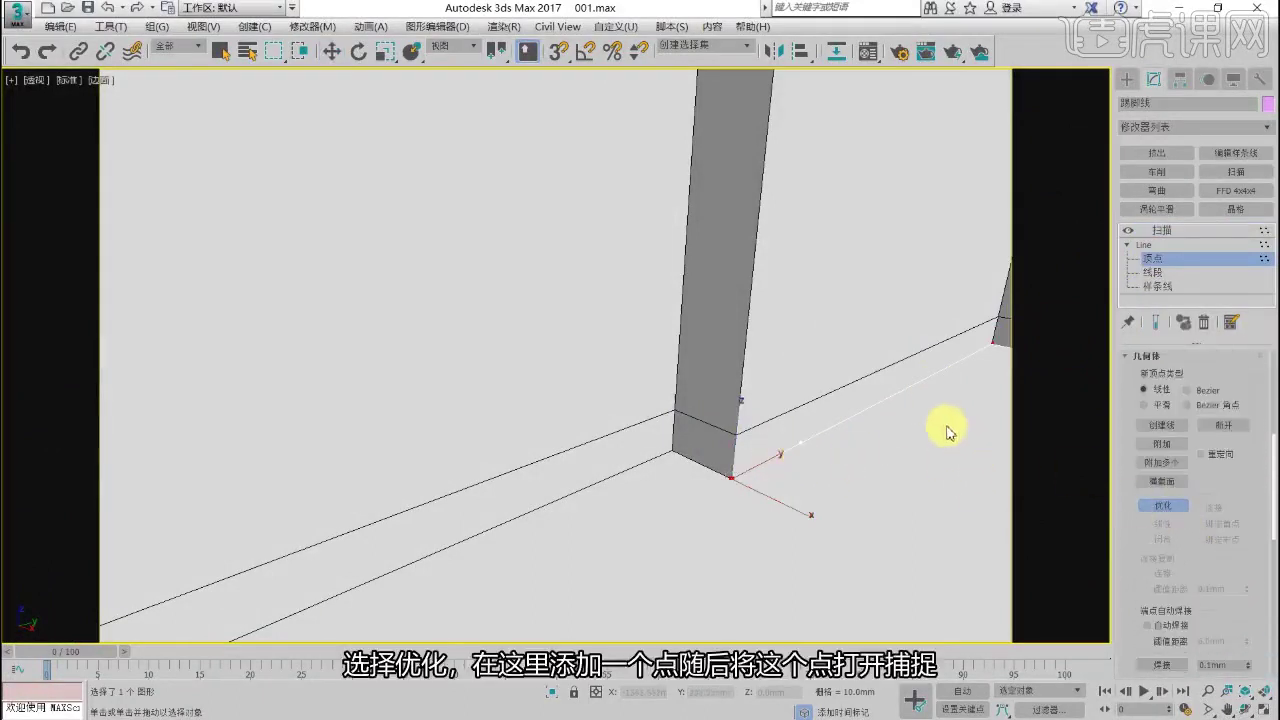
Step: With 3D snap on, move the end and added vertices onto the doorway recess's two floor corners and return to the Sweep level
click(329, 51)
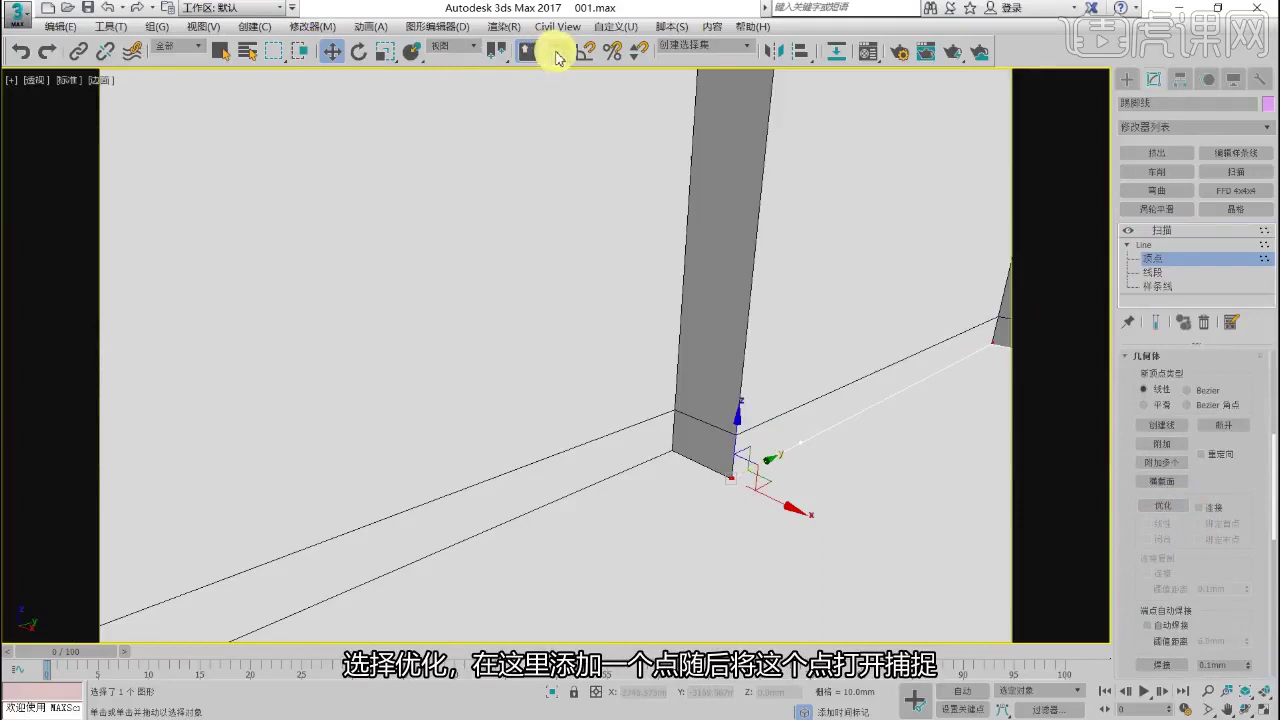
click(558, 52)
drag(762, 497, 741, 482)
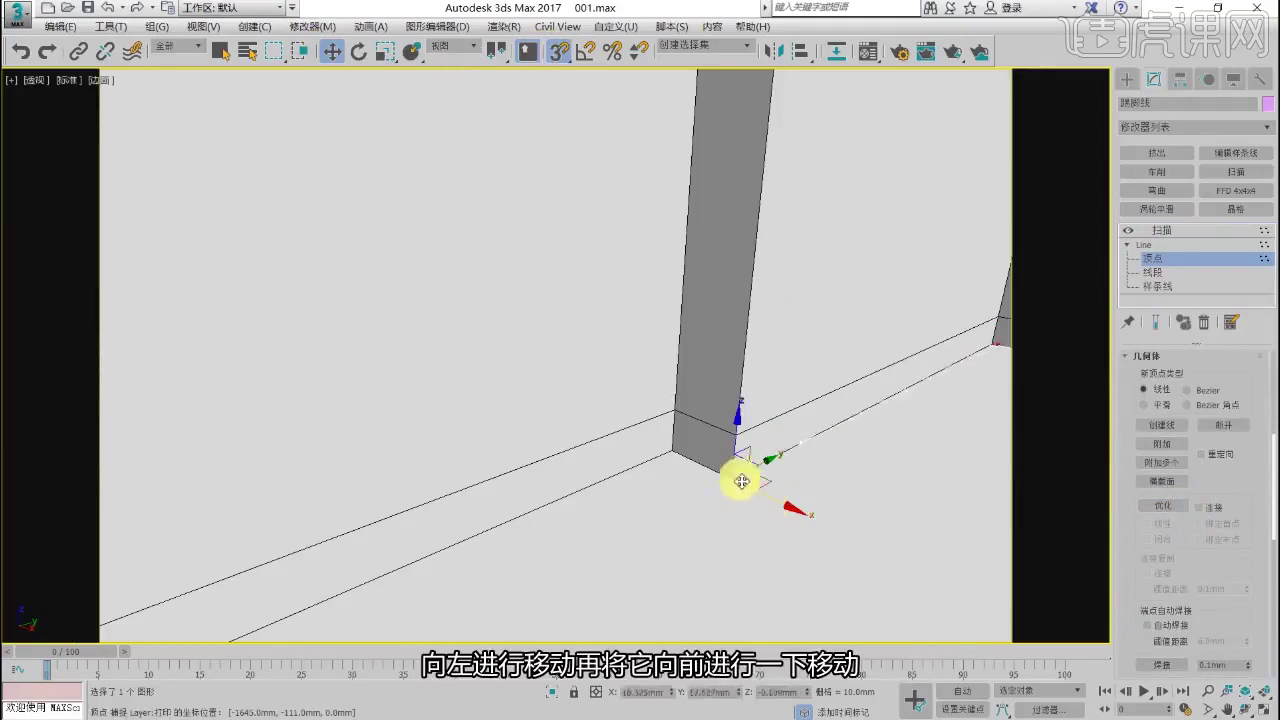
drag(679, 455, 731, 477)
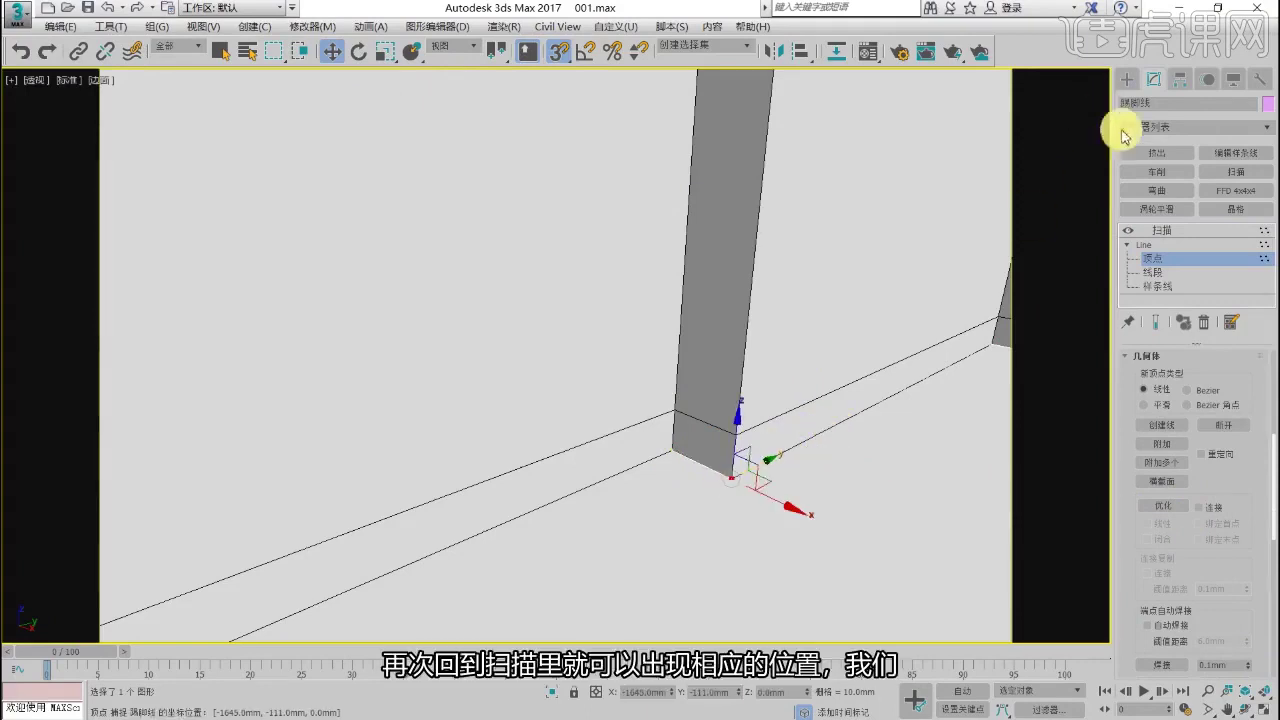
click(1168, 231)
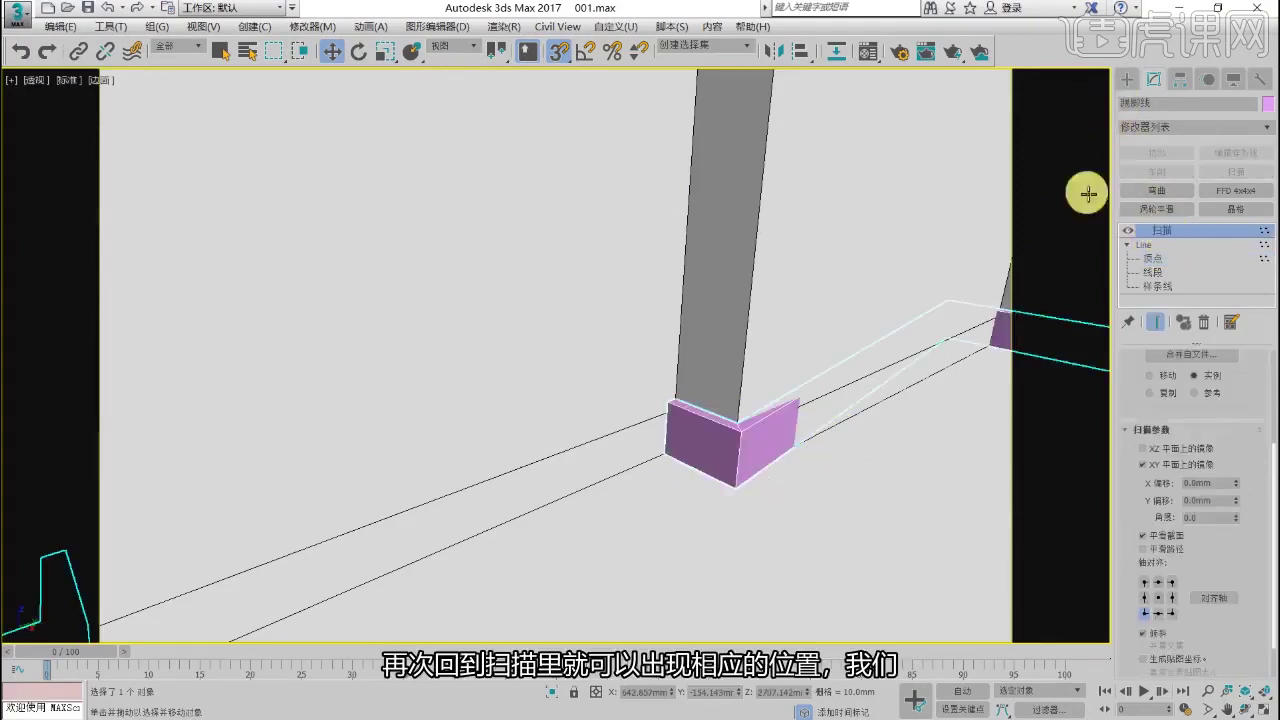
Step: Snap the displaced upper-left spline vertex to the wall corner in the top view, and show the baseboard isolated in perspective
scroll(1000, 215, down, 3)
middle_drag(900, 240, 650, 246)
key(alt+w)
middle_click(412, 180)
key(alt+w)
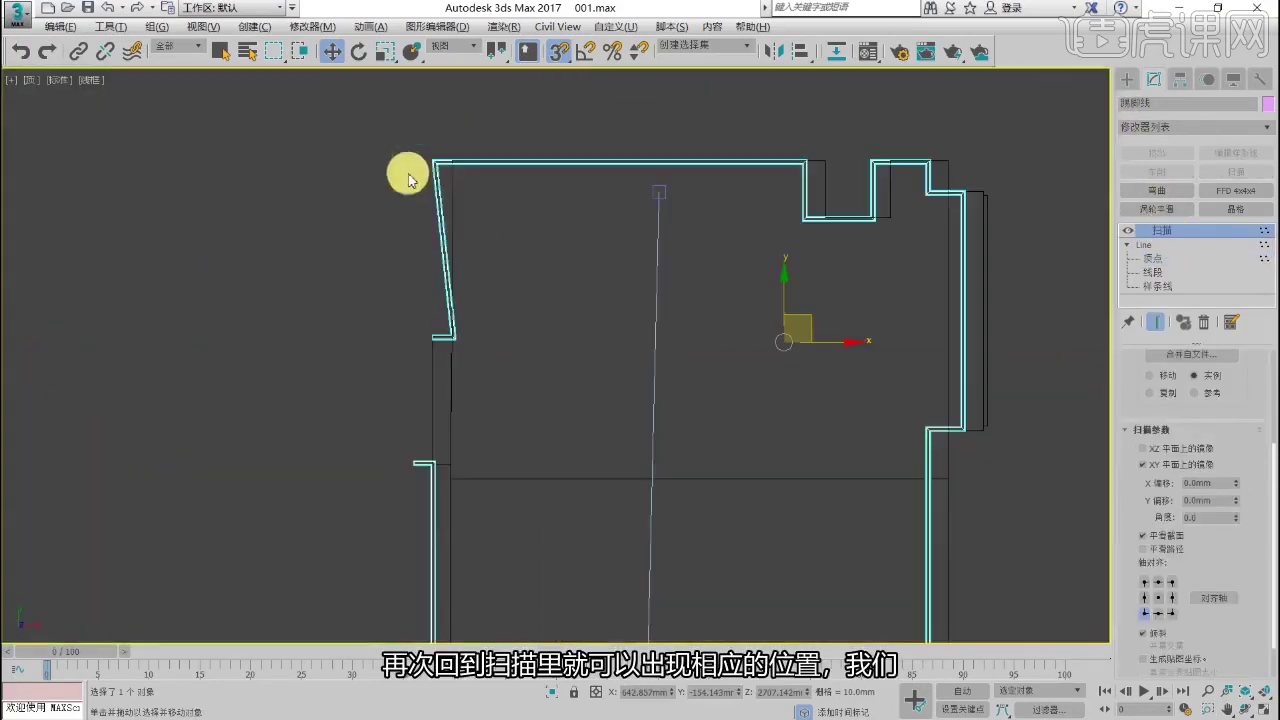
scroll(445, 185, up, 4)
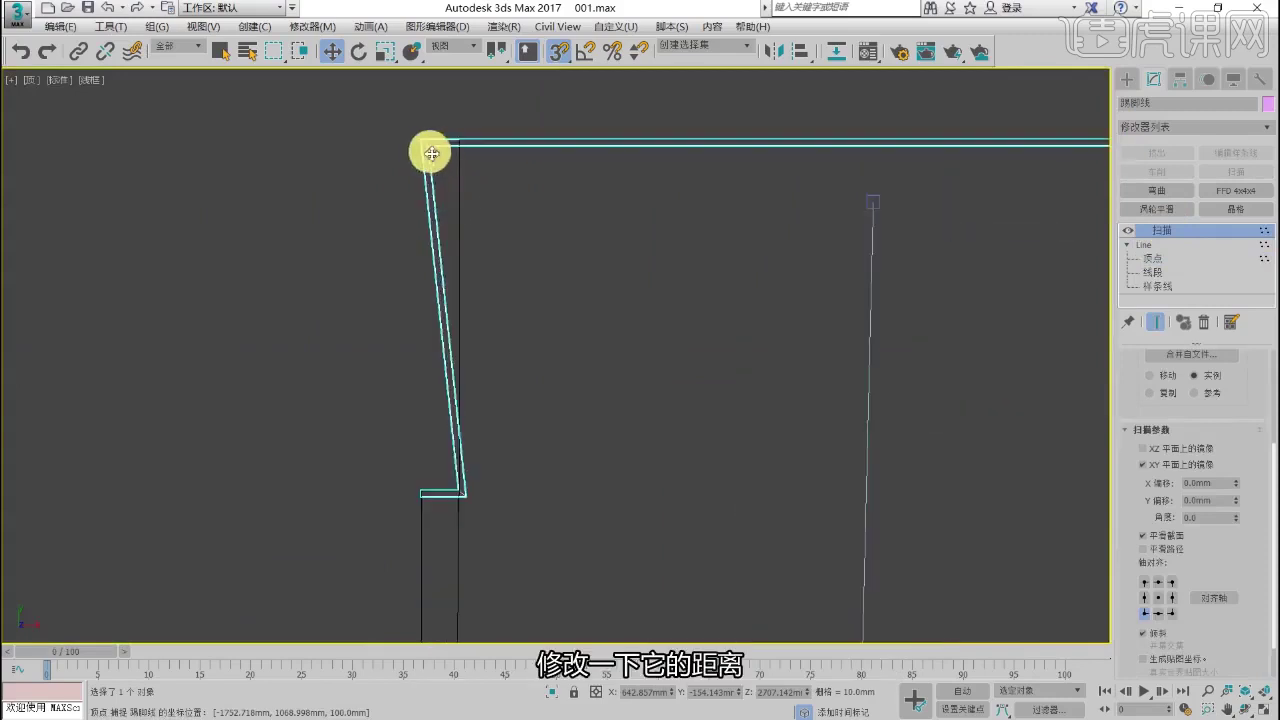
click(1157, 258)
drag(380, 123, 517, 155)
click(1127, 79)
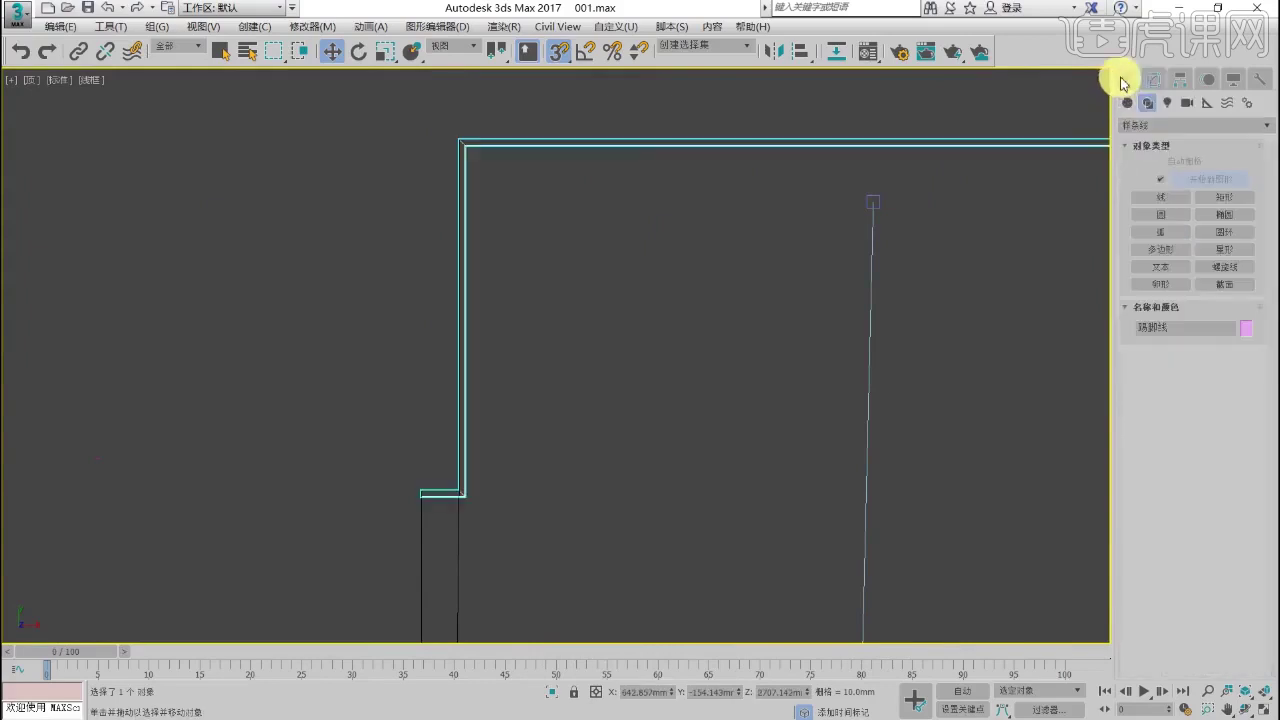
key(z)
right_click(774, 500)
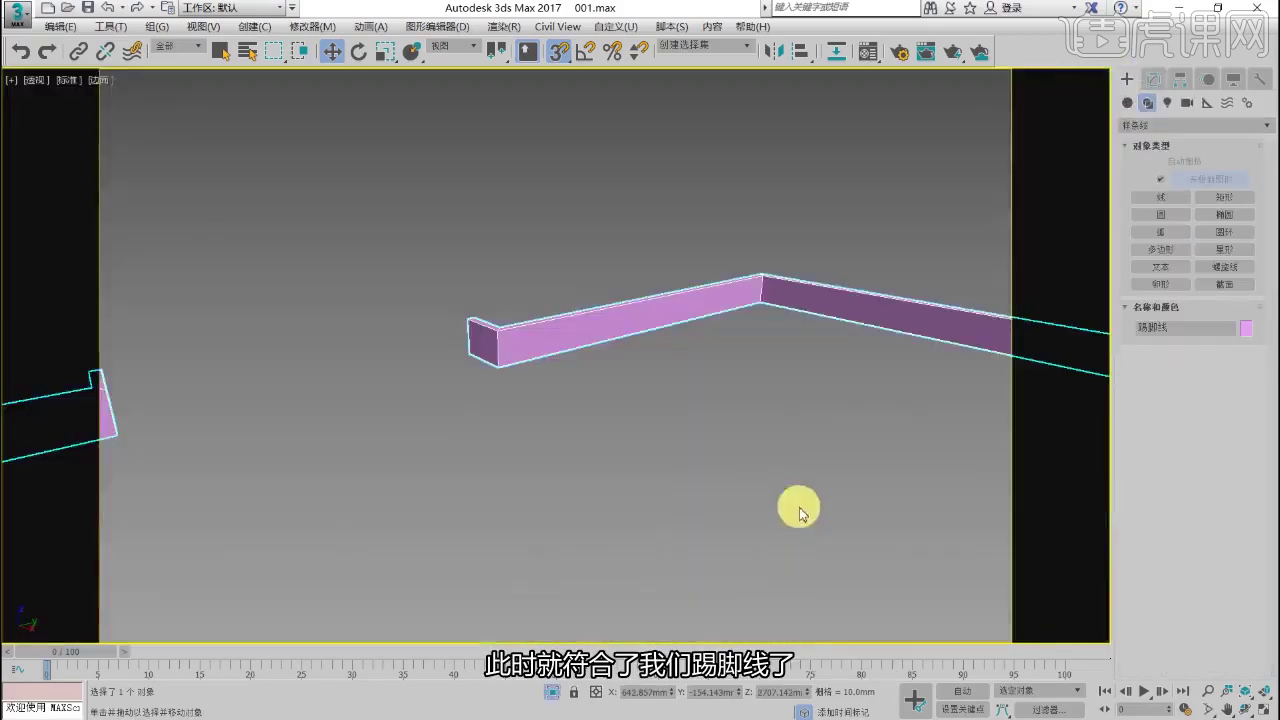
Step: End the isolation of the baseboard and show its doorway side in the top view
click(553, 691)
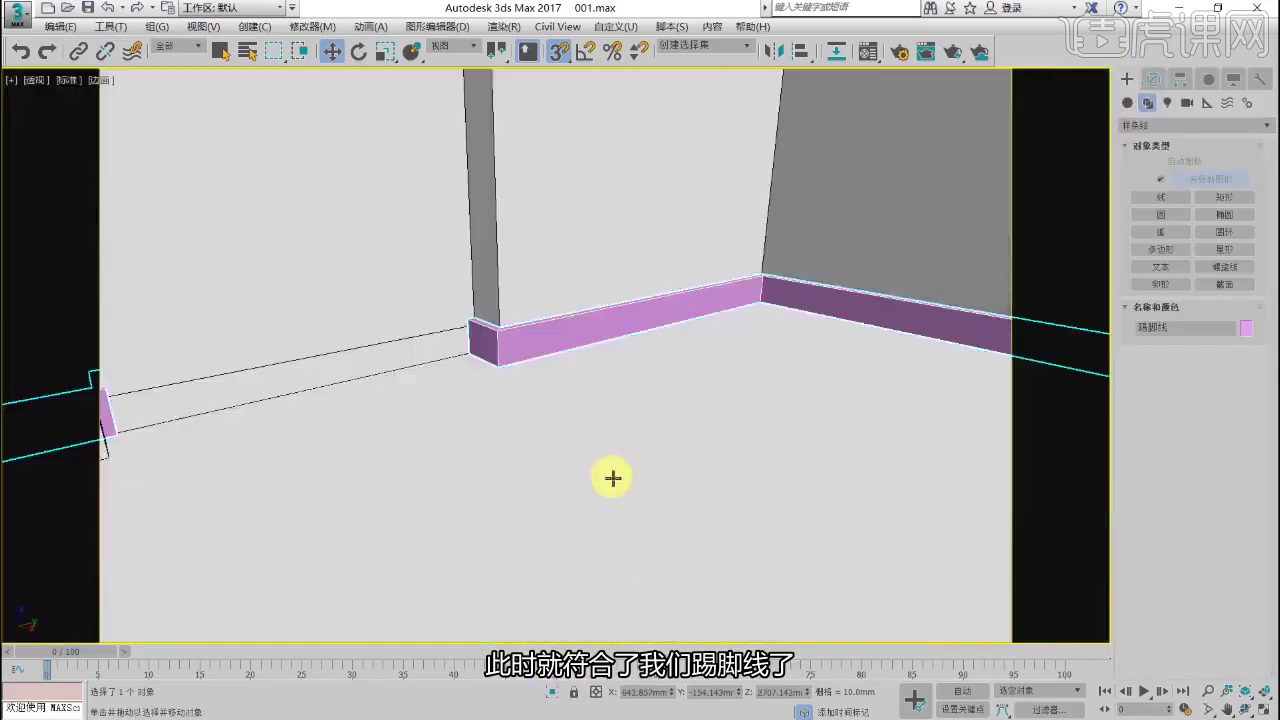
scroll(611, 477, down, 5)
alt+middle_drag(611, 477, 567, 444)
key(alt+w)
middle_click(440, 320)
key(alt+w)
scroll(385, 408, up, 2)
middle_drag(385, 408, 452, 334)
scroll(446, 365, down, 2)
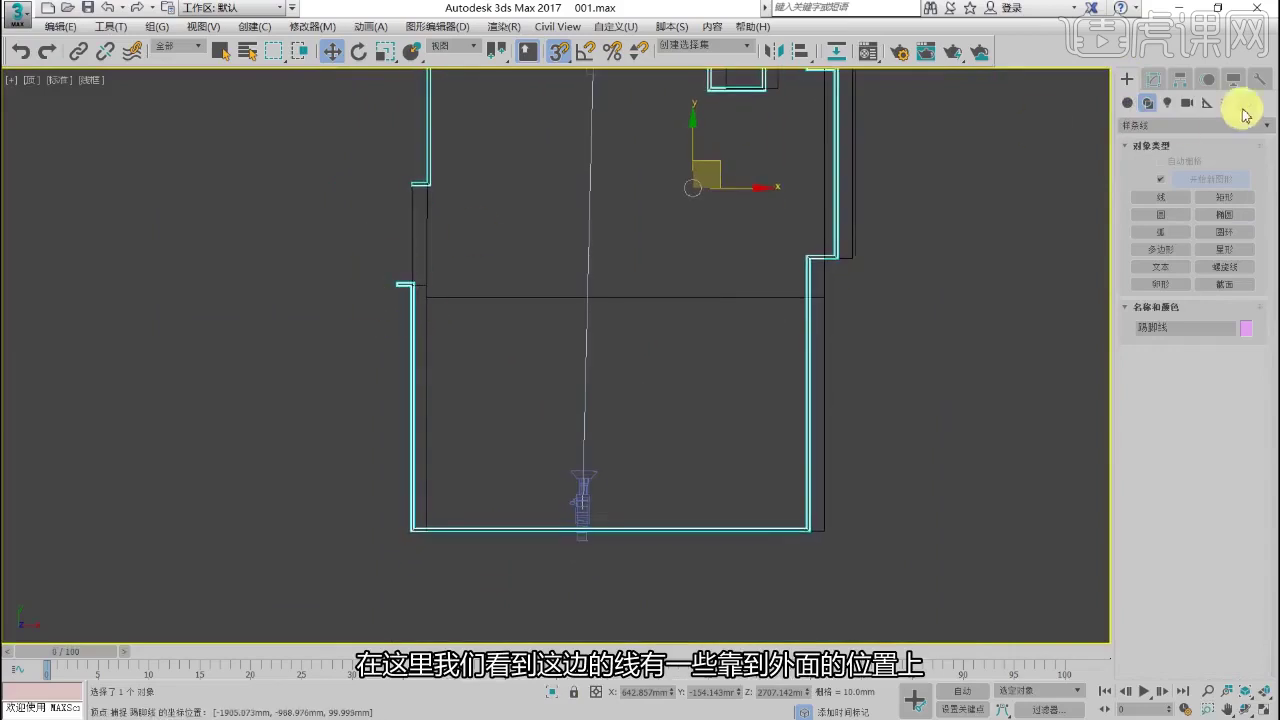
Step: Select the 踢脚线 spline vertices that lie outside the walls and move them along X onto the wall line
click(1154, 79)
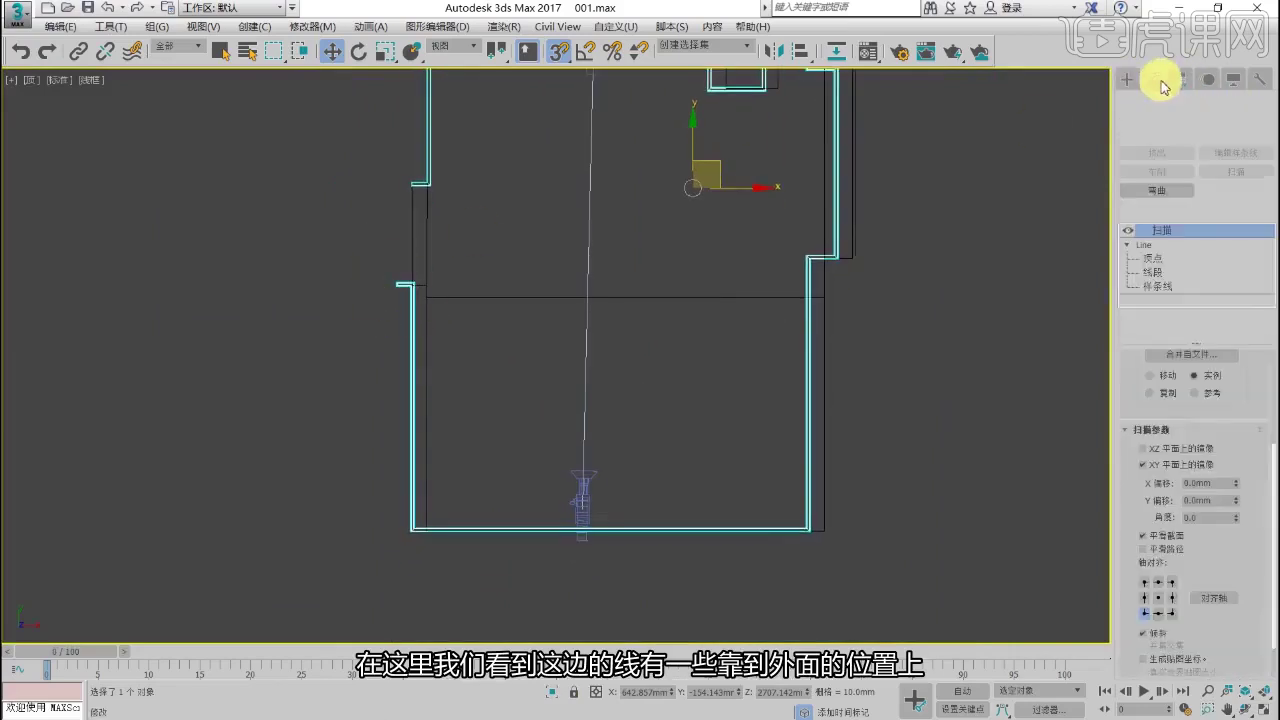
click(1155, 259)
drag(395, 295, 396, 293)
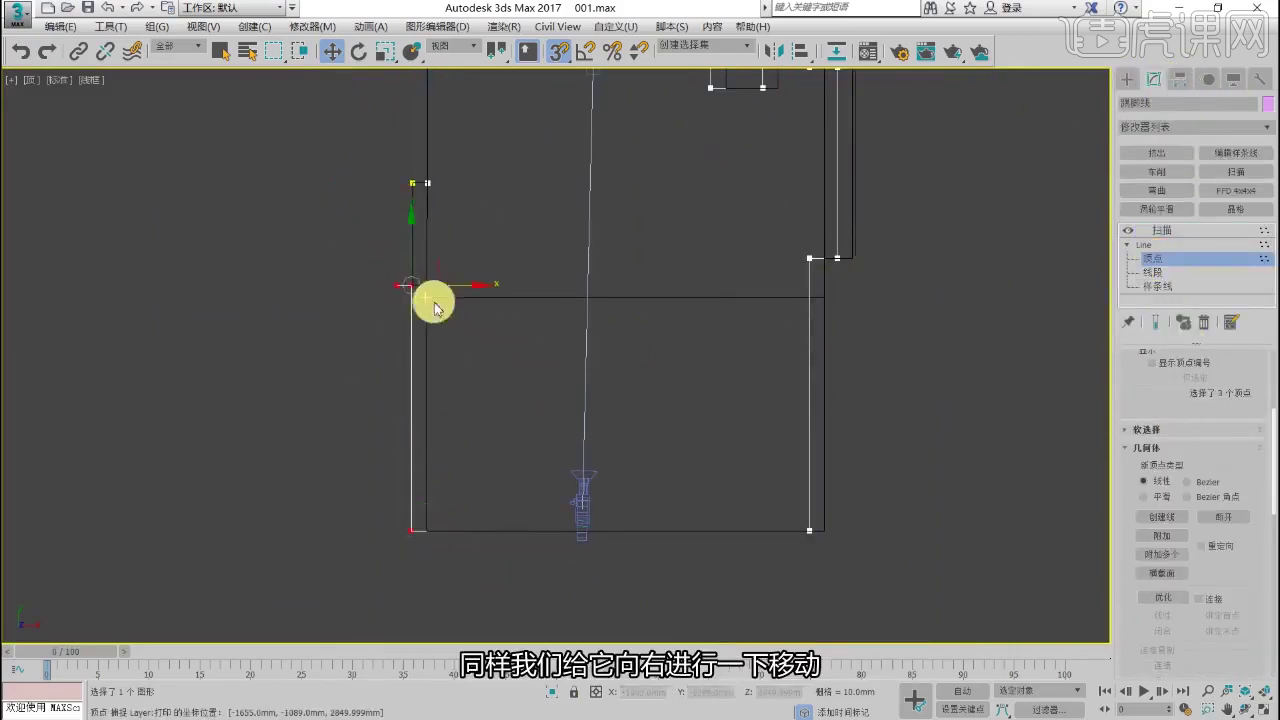
scroll(624, 372, down, 2)
ctrl+drag(803, 529, 651, 109)
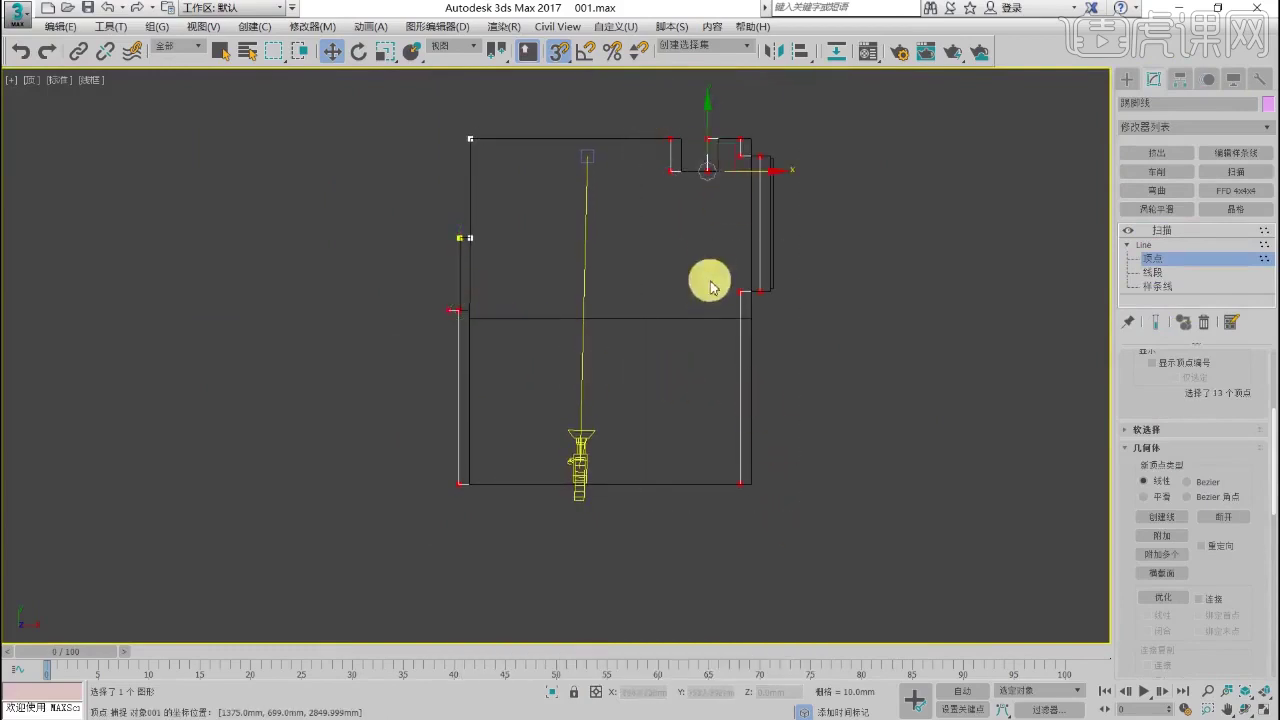
drag(765, 174, 718, 181)
click(1127, 81)
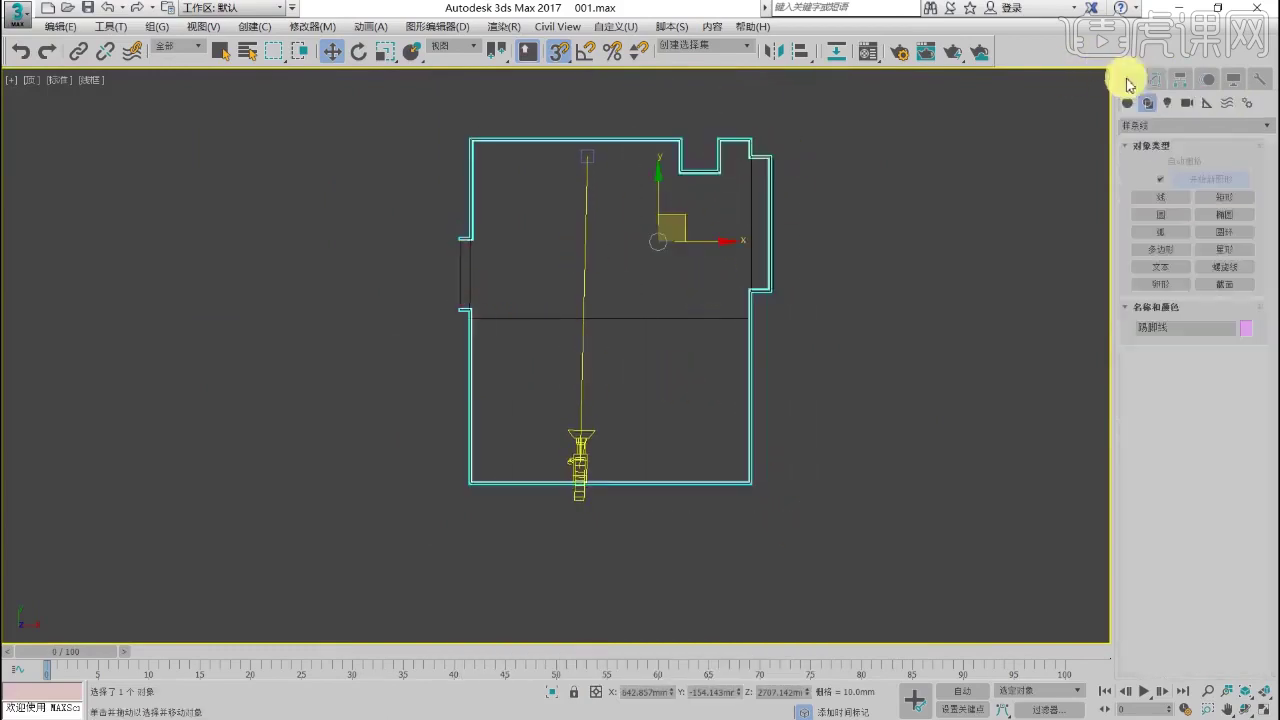
Step: Assign the white 01 - Default material to the baseboard in the perspective view and close the Material Editor
key(alt+w)
right_click(877, 429)
key(alt+w)
alt+middle_drag(877, 429, 735, 419)
key(m)
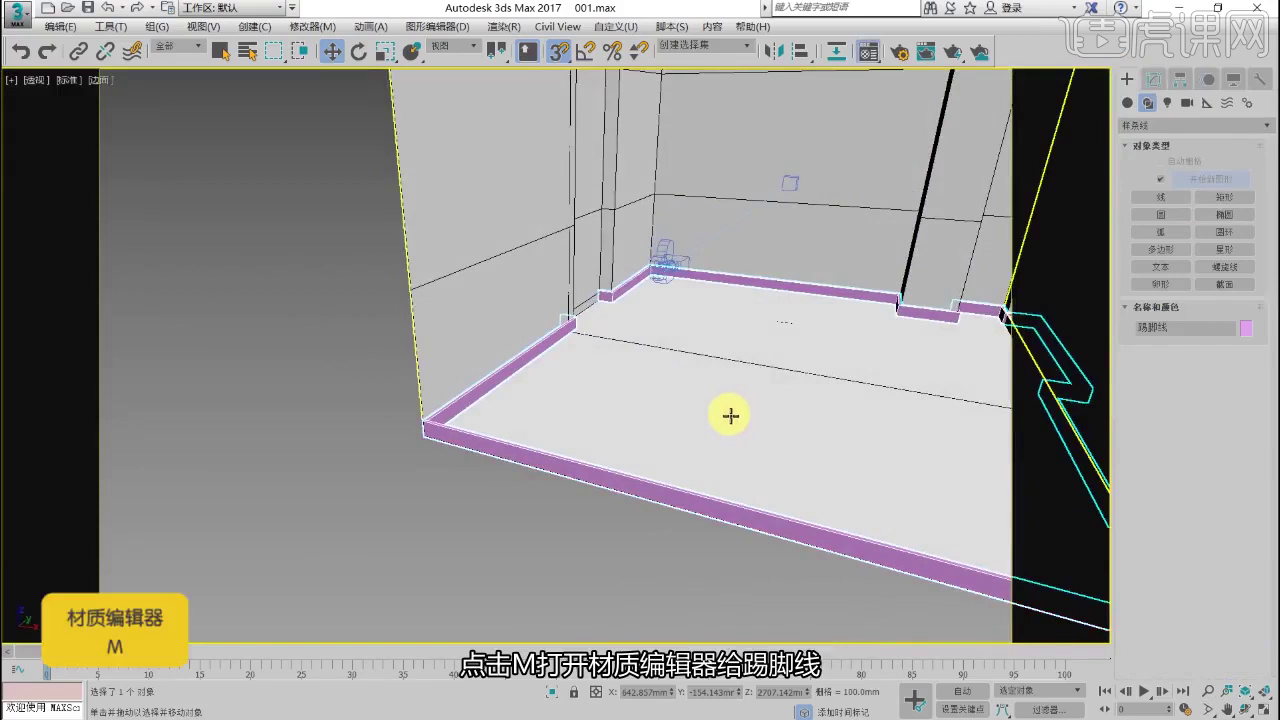
click(835, 162)
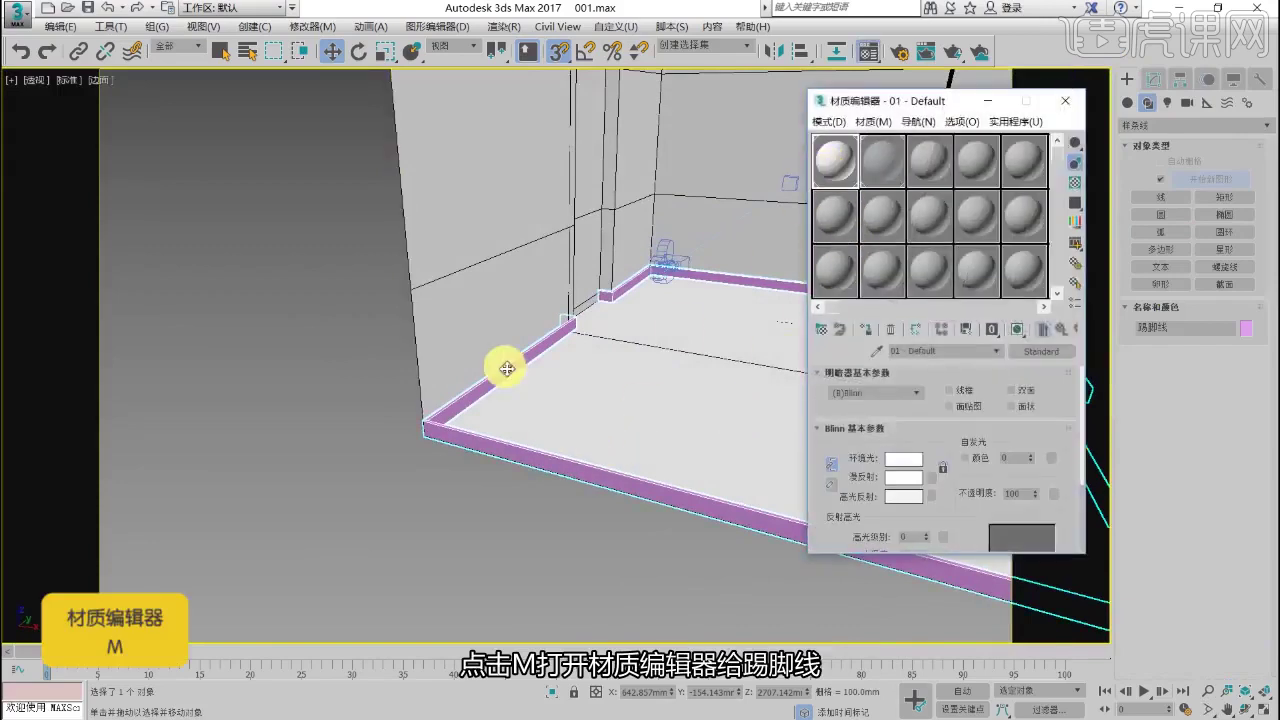
click(865, 332)
click(1066, 101)
Step: Select the room's two floor polygons and detach them as a separate object under the default name
alt+middle_drag(817, 246, 679, 362)
scroll(655, 363, up, 3)
scroll(679, 362, down, 5)
scroll(679, 361, up, 5)
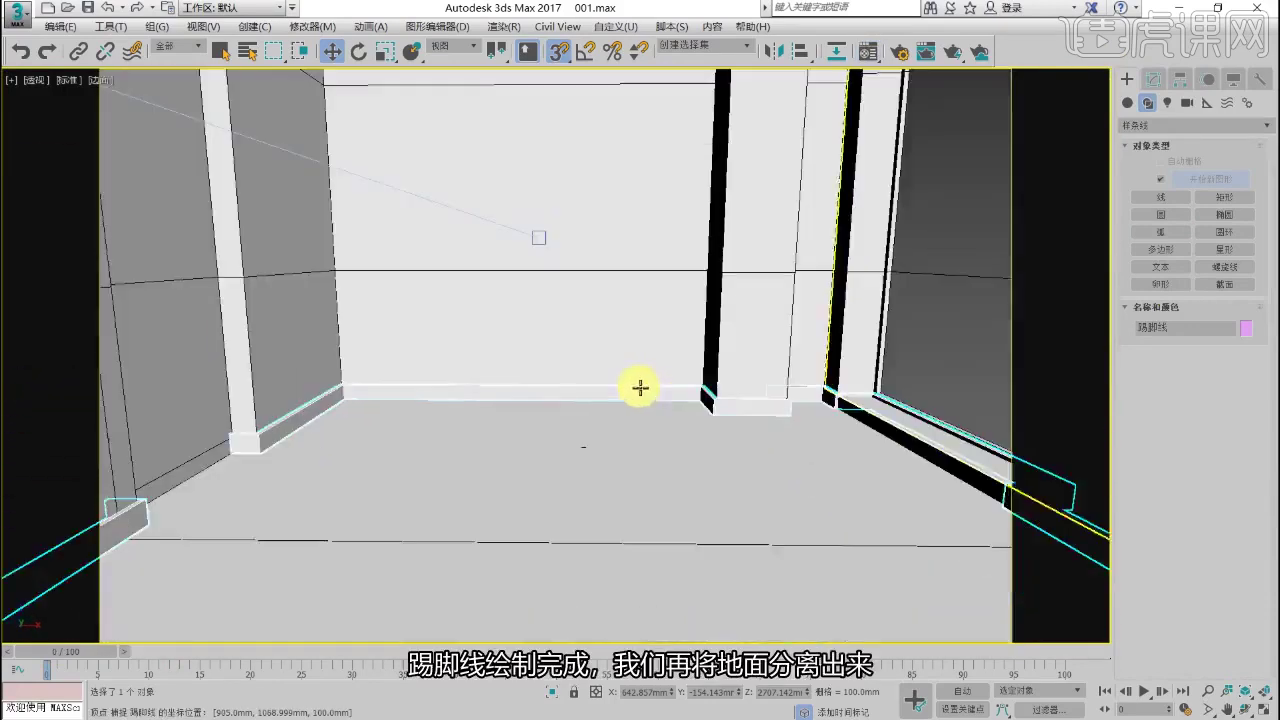
click(620, 512)
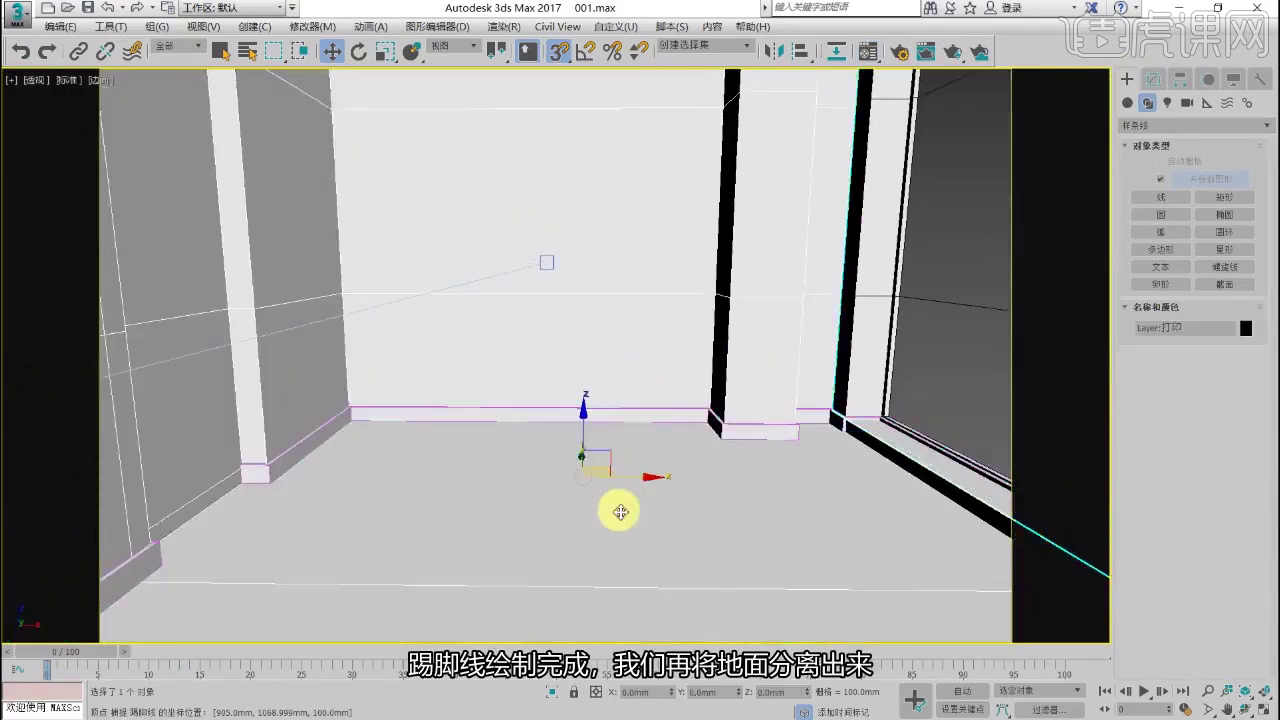
key(4)
click(626, 512)
ctrl+click(609, 600)
scroll(610, 406, down, 5)
alt+middle_drag(659, 427, 651, 450)
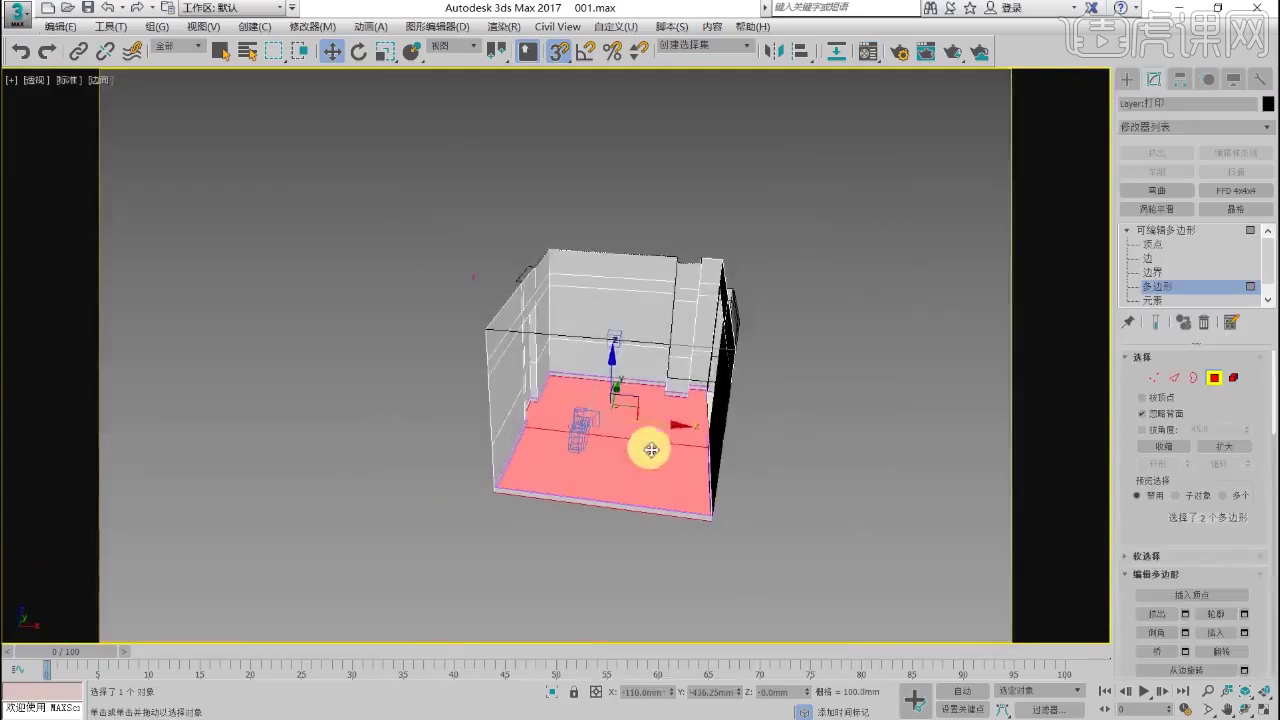
scroll(1180, 520, down, 10)
click(1222, 533)
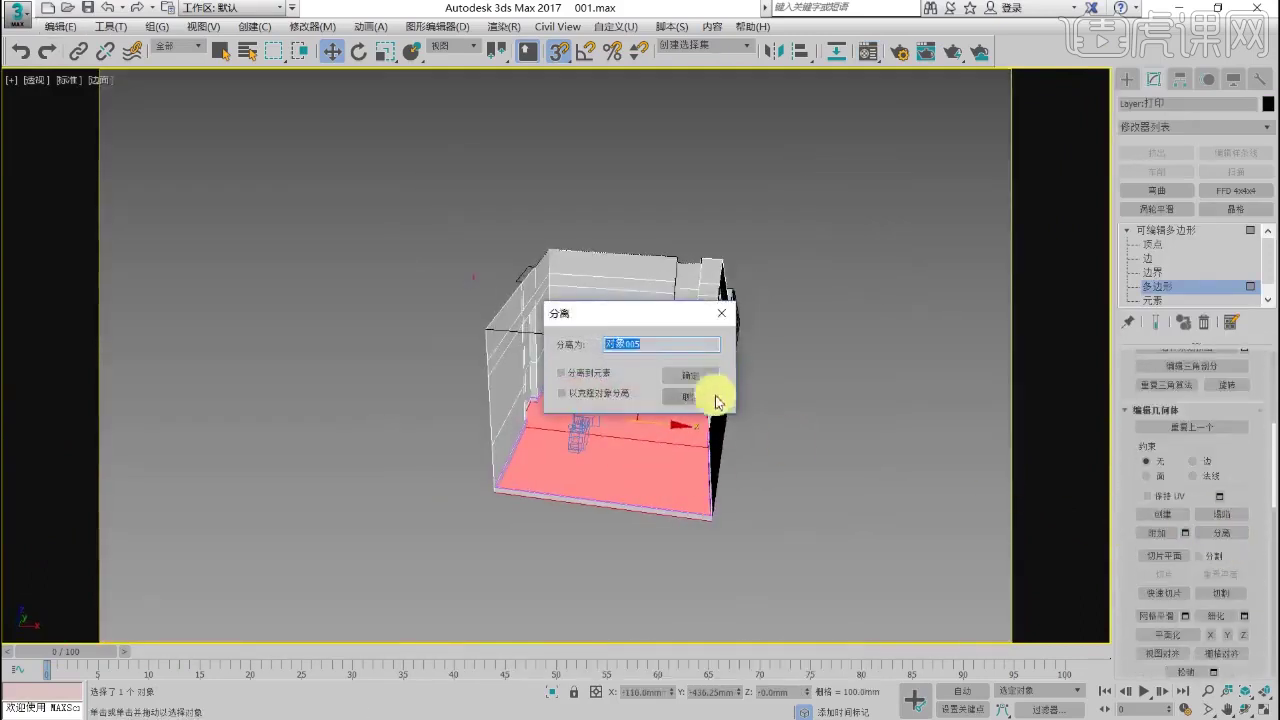
click(706, 380)
click(1127, 79)
Step: Assign the unused third sample material to the detached floor and name the material 木地板
click(612, 479)
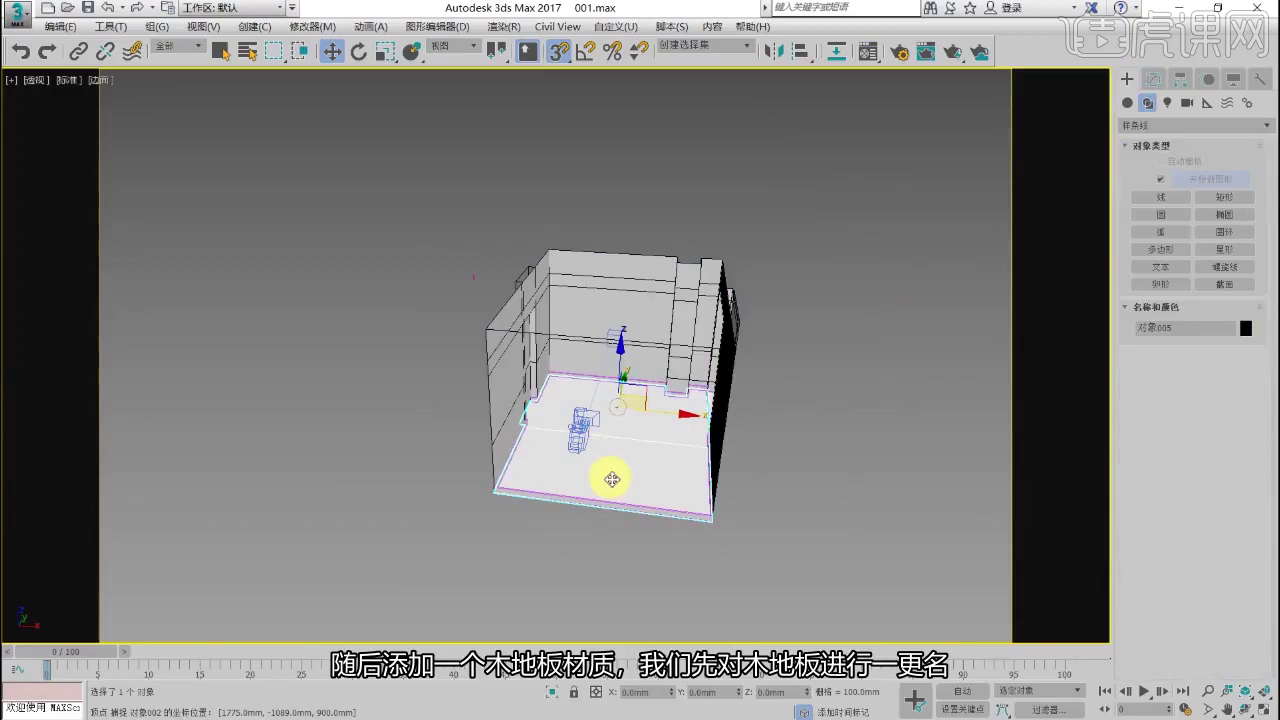
key(m)
click(945, 160)
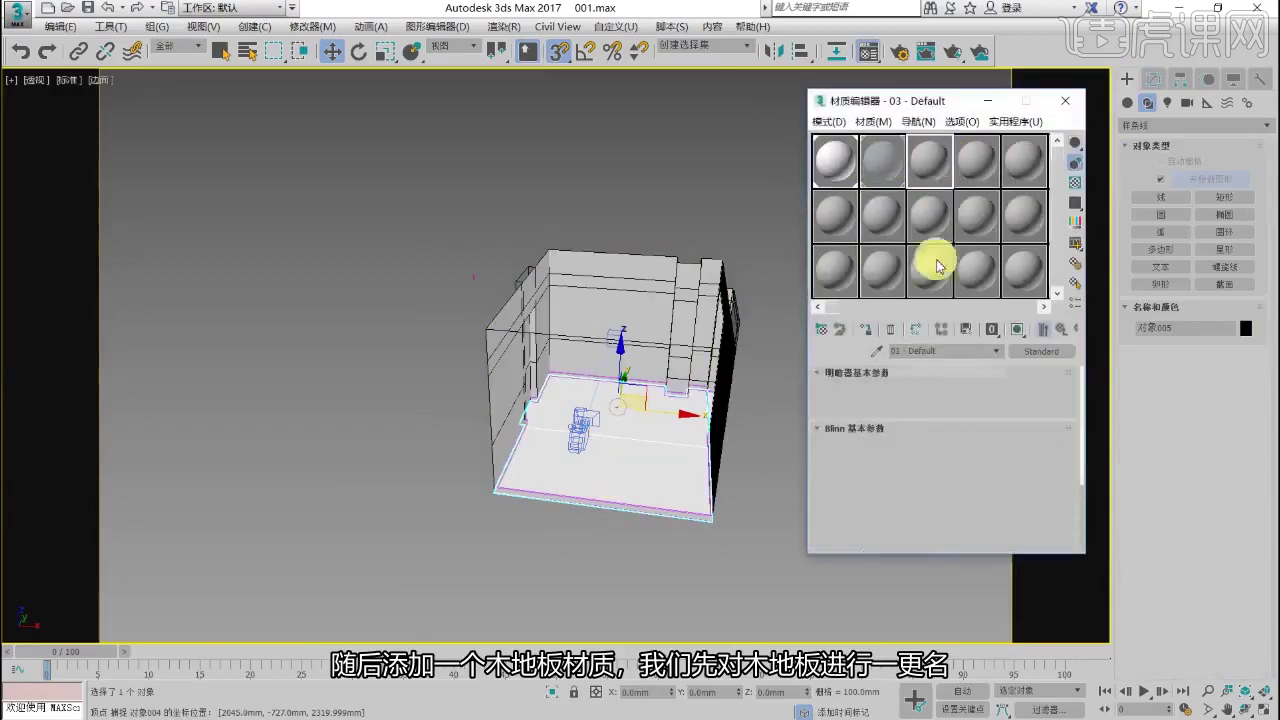
click(866, 328)
click(925, 351)
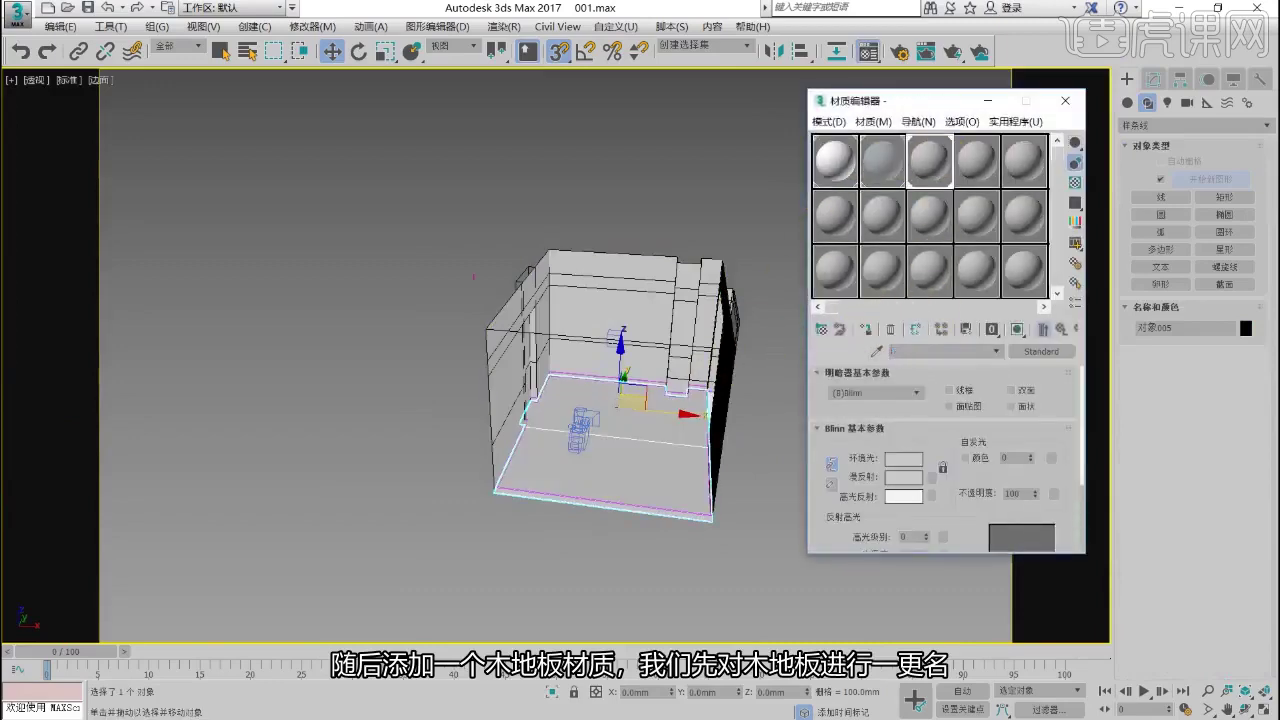
text(木地板)
key(Return)
Step: Set the 木地板 material's diffuse colour to a light peach-yellow and close the Material Editor
click(903, 477)
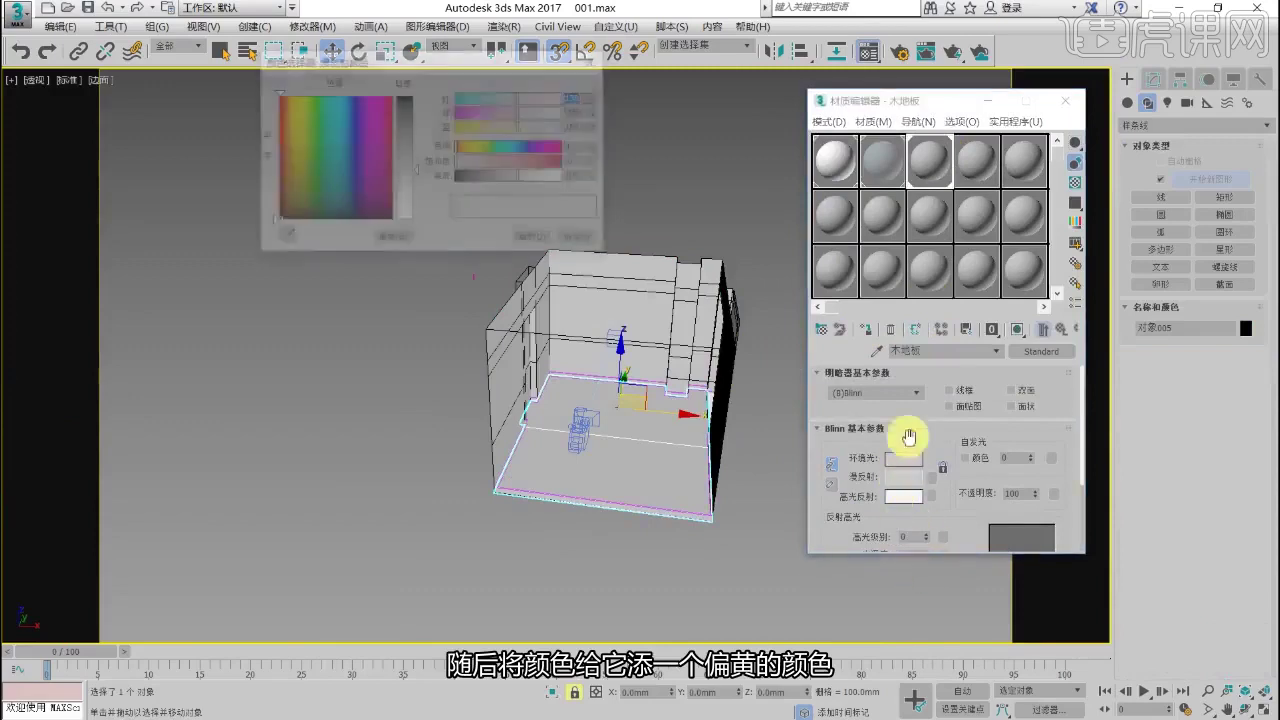
drag(350, 140, 378, 103)
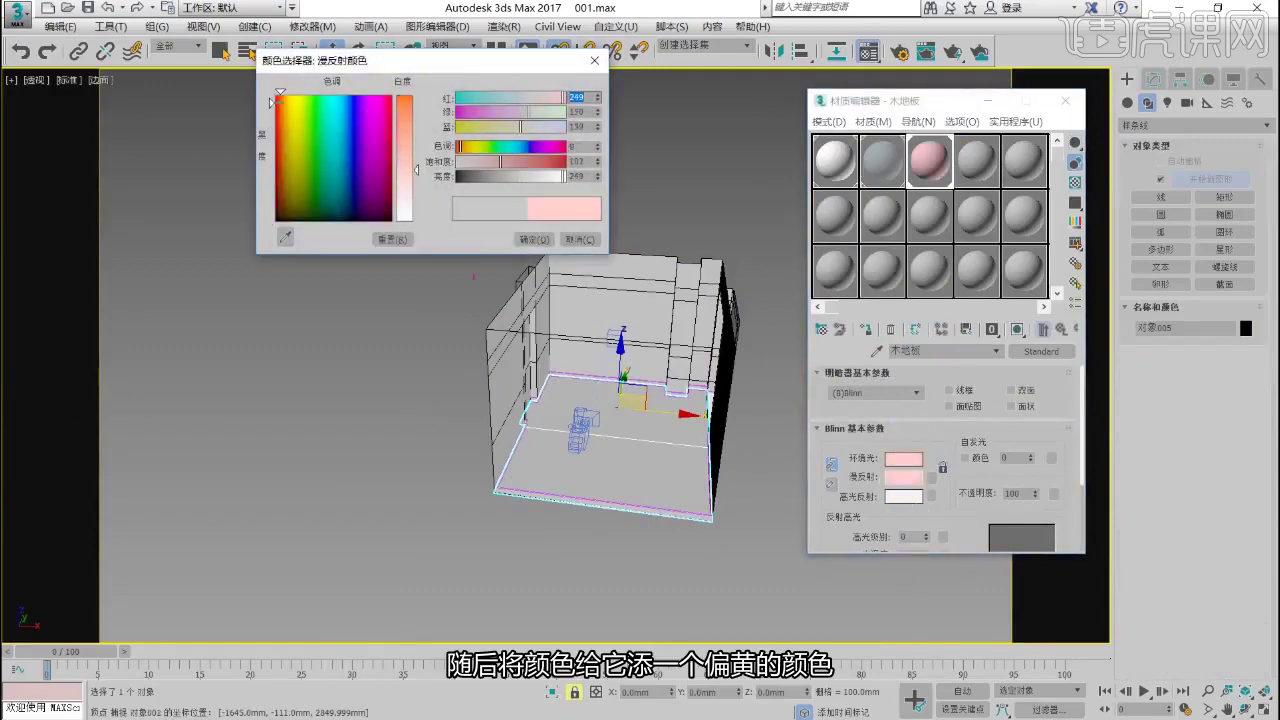
drag(280, 103, 286, 103)
drag(414, 169, 414, 96)
drag(520, 177, 487, 177)
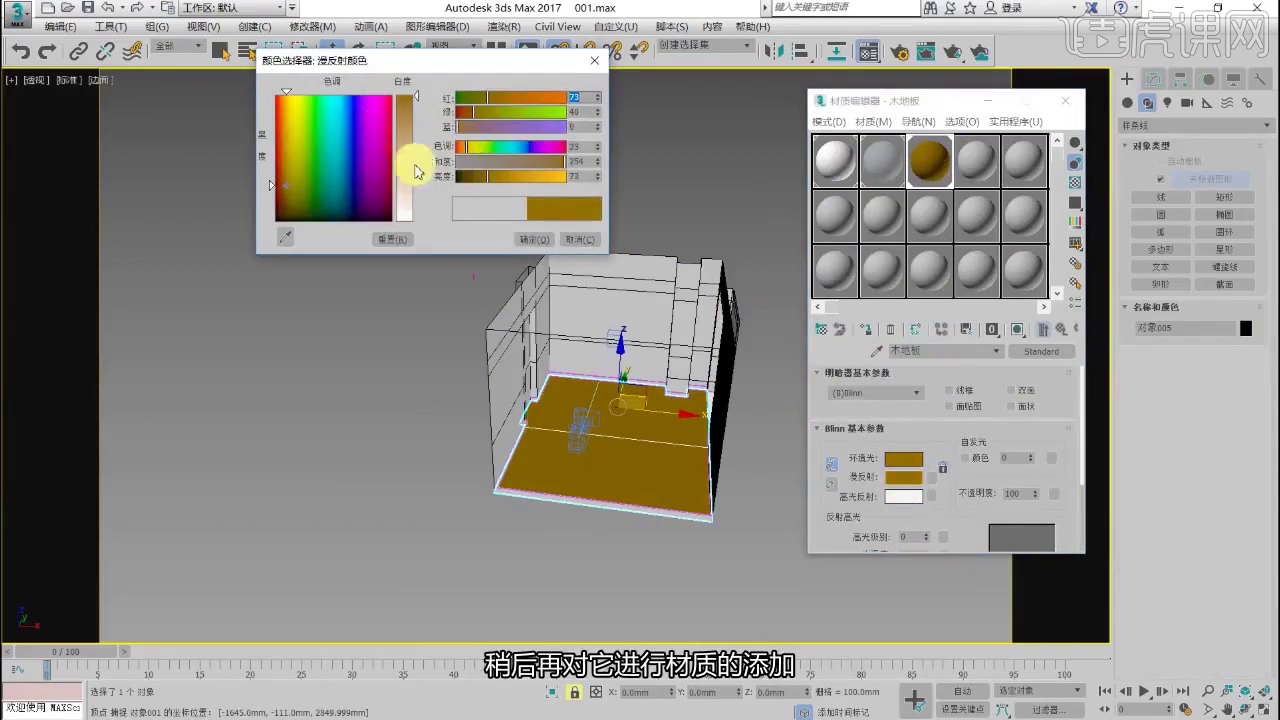
drag(297, 155, 283, 104)
drag(414, 102, 421, 166)
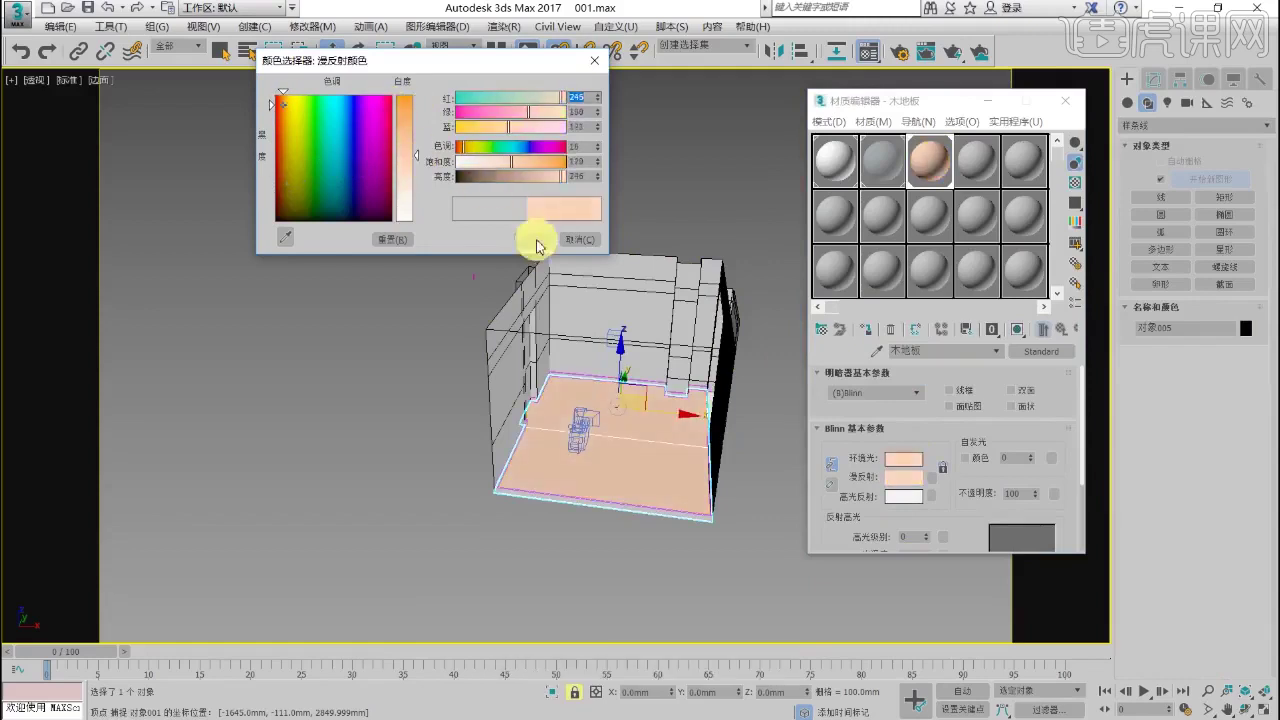
click(537, 242)
click(1065, 101)
Step: View the room through Camera001, and switch to the SketchUp model to check the daylight direction at the window
key(c)
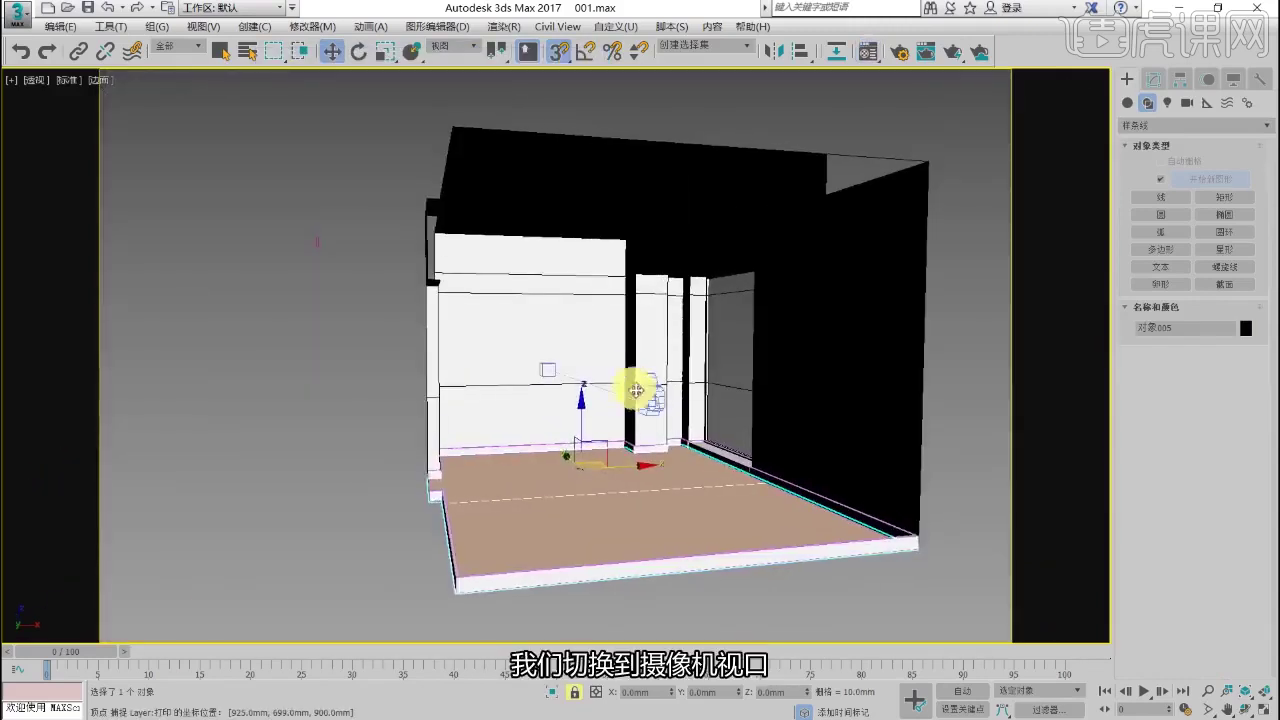
key(c)
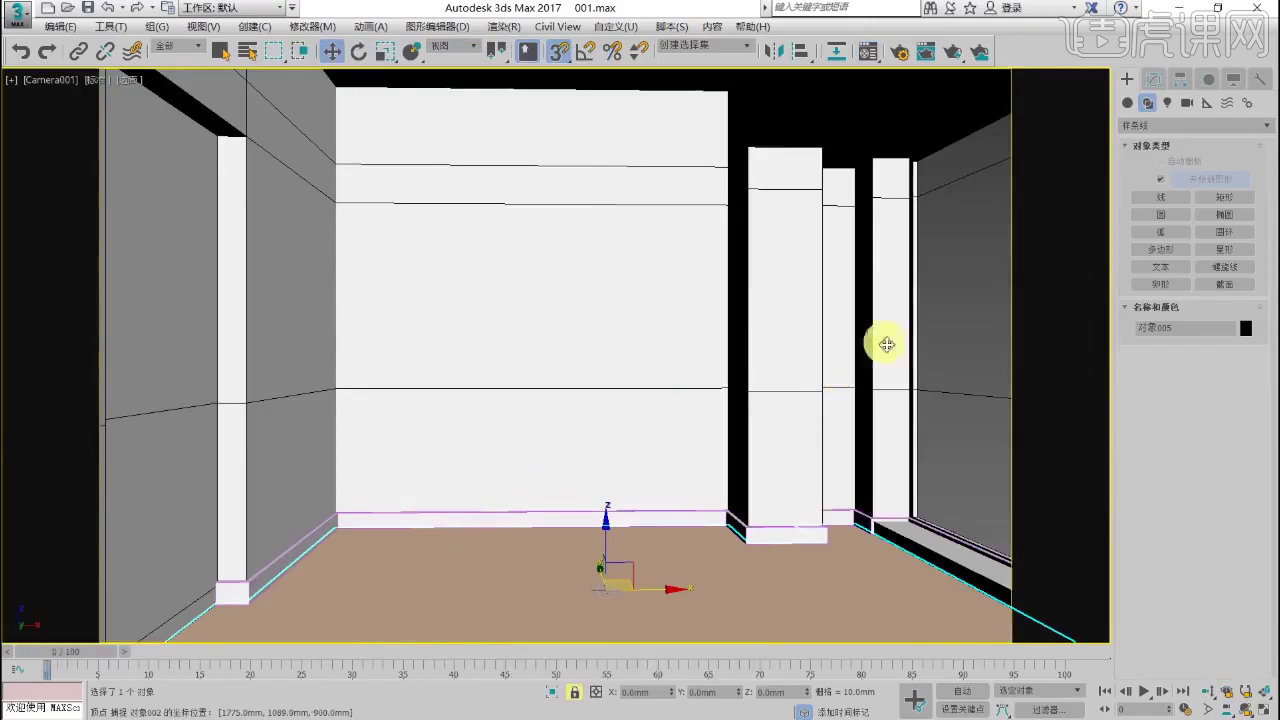
key(super)
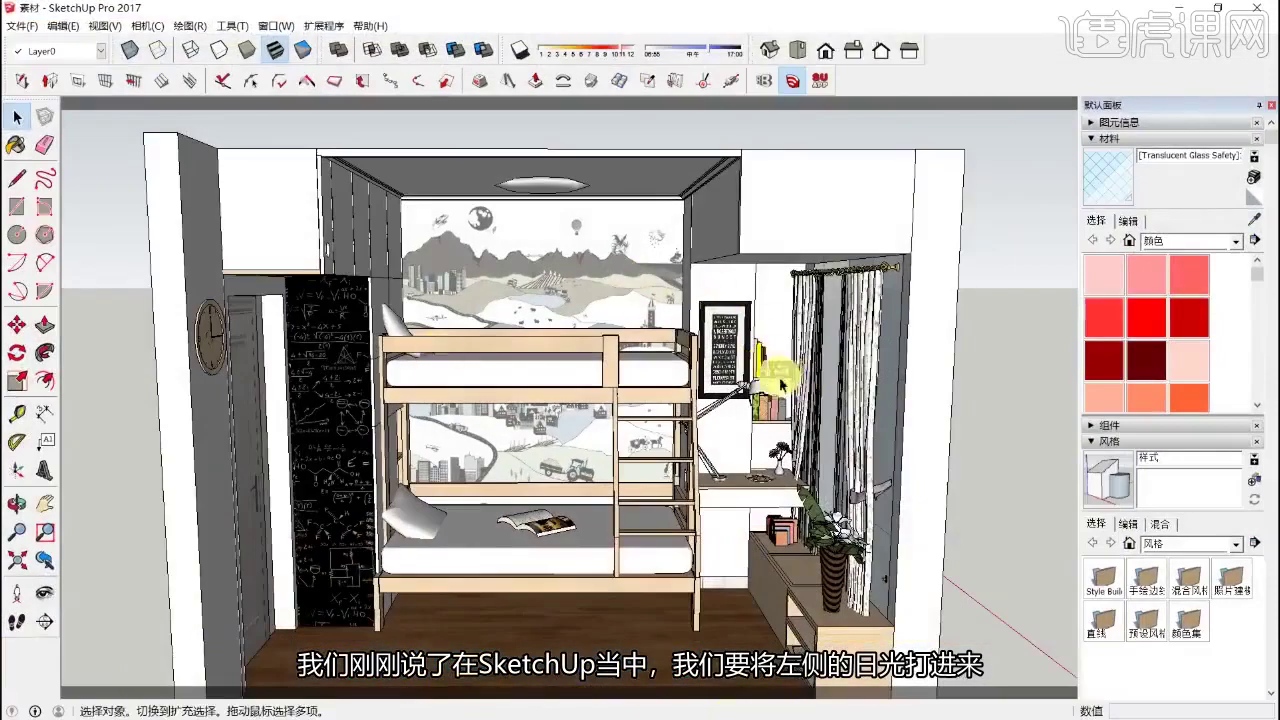
middle_drag(783, 383, 966, 279)
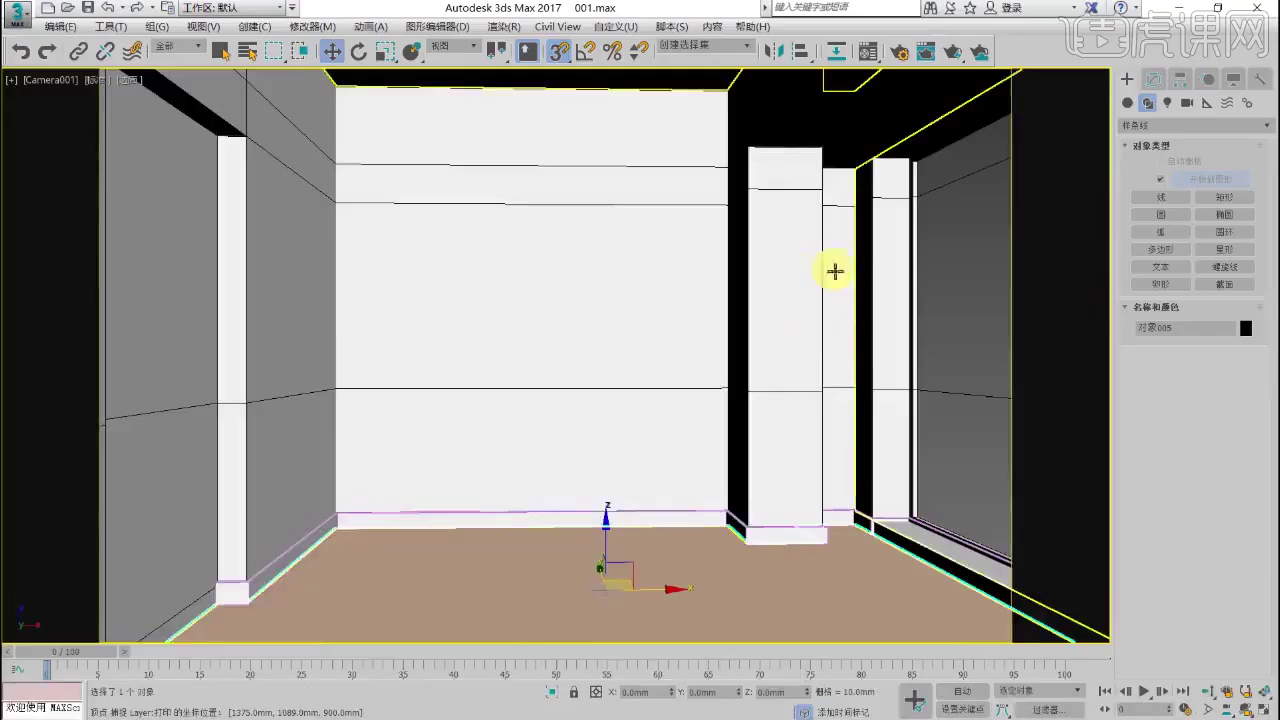
Step: In 3ds Max's top view, create a standard target directional light about 8443 mm long, from outside the window wall into the room
key(alt+w)
middle_click(441, 172)
key(alt+w)
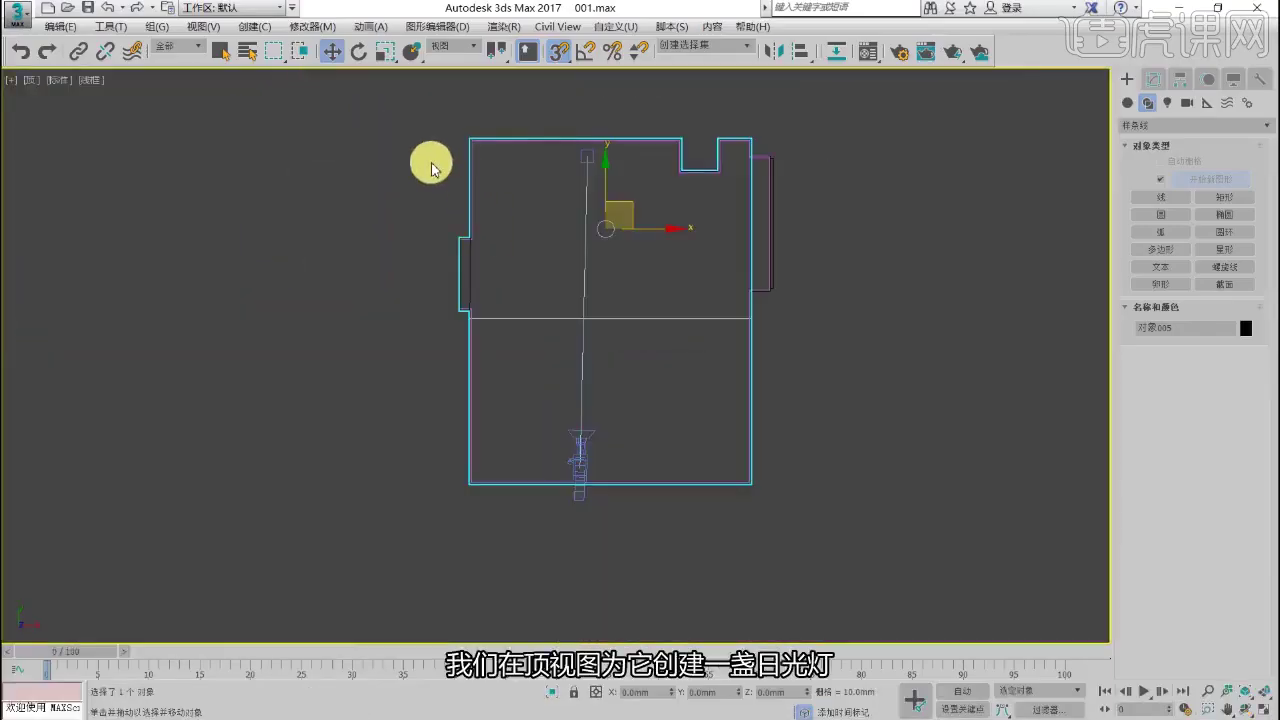
click(1154, 79)
click(1127, 79)
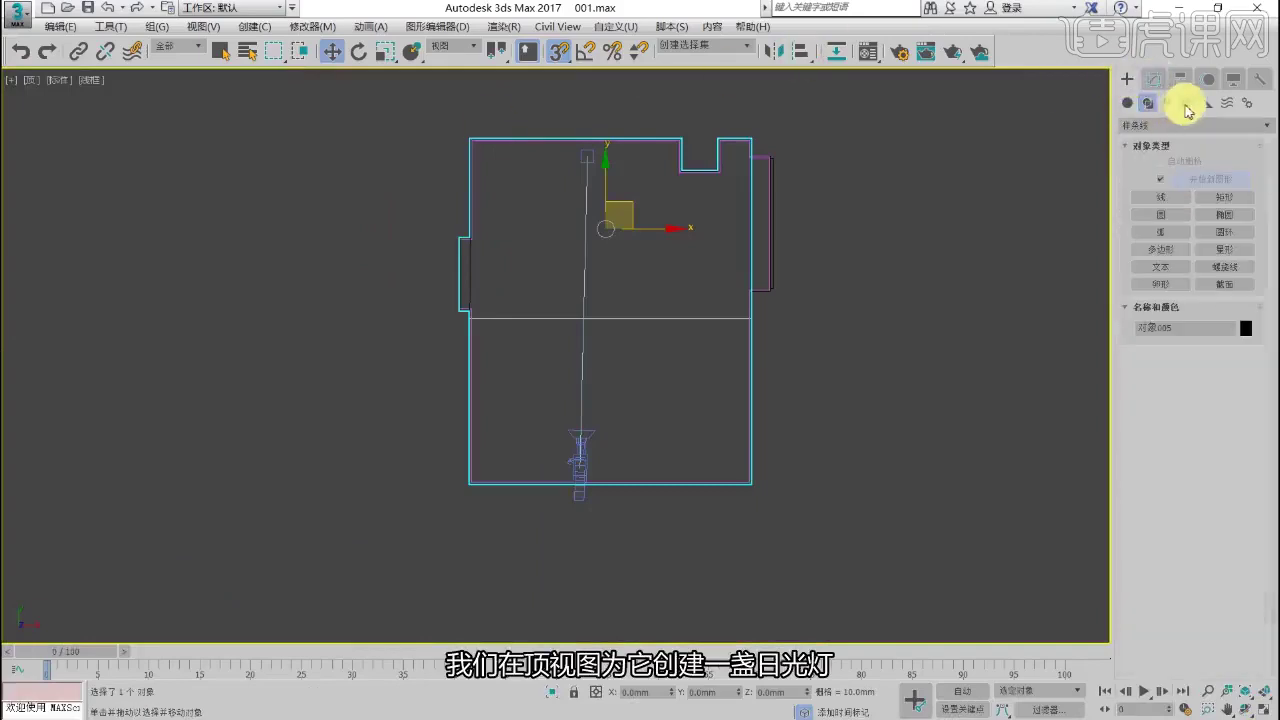
click(1167, 102)
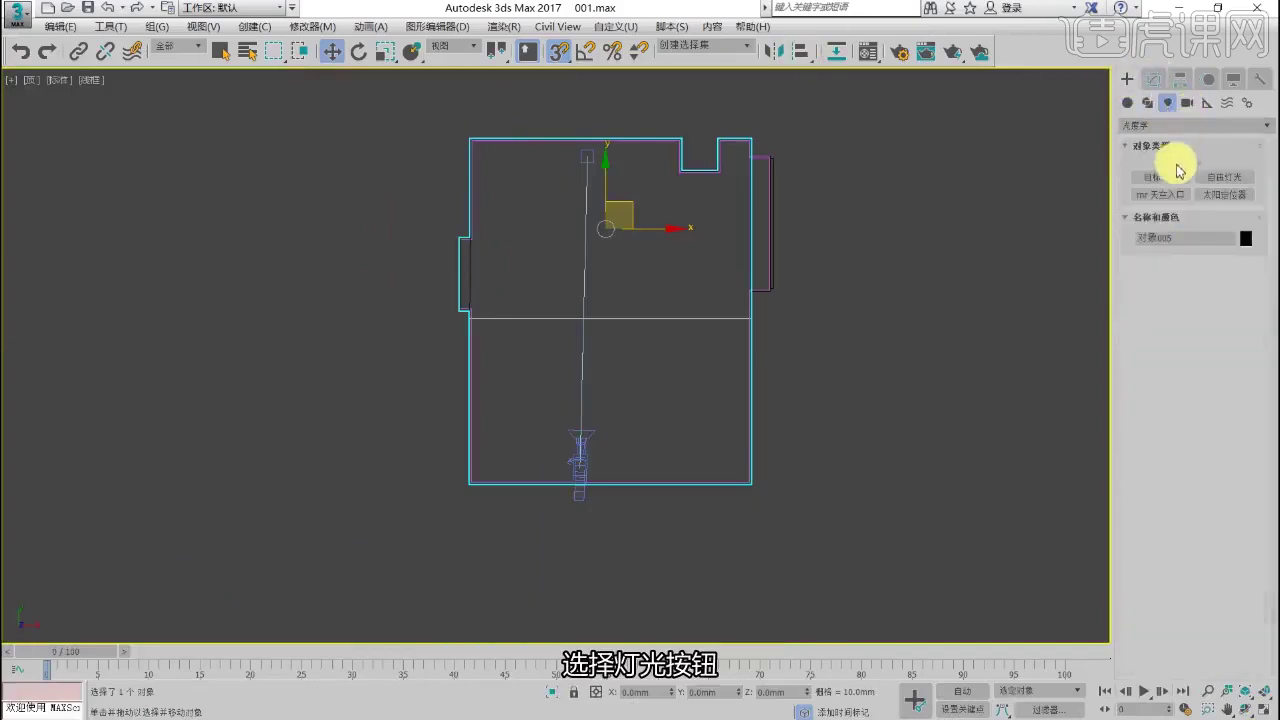
click(1150, 126)
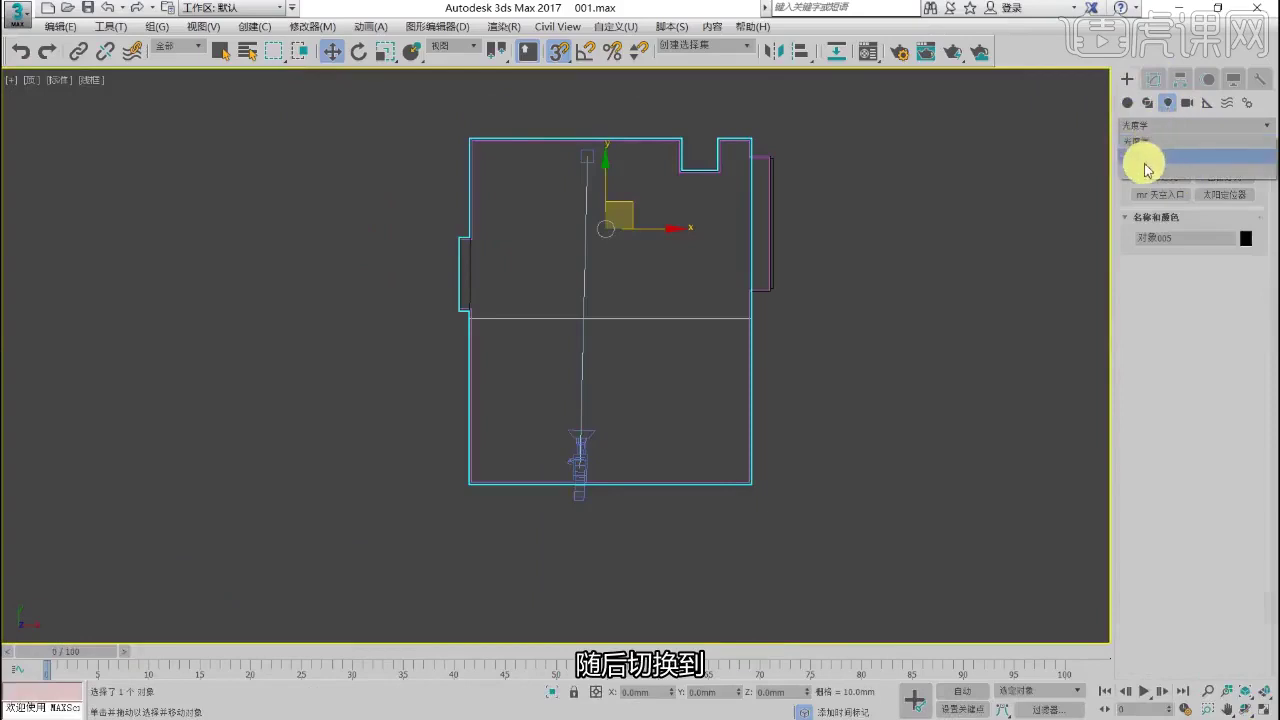
click(1146, 157)
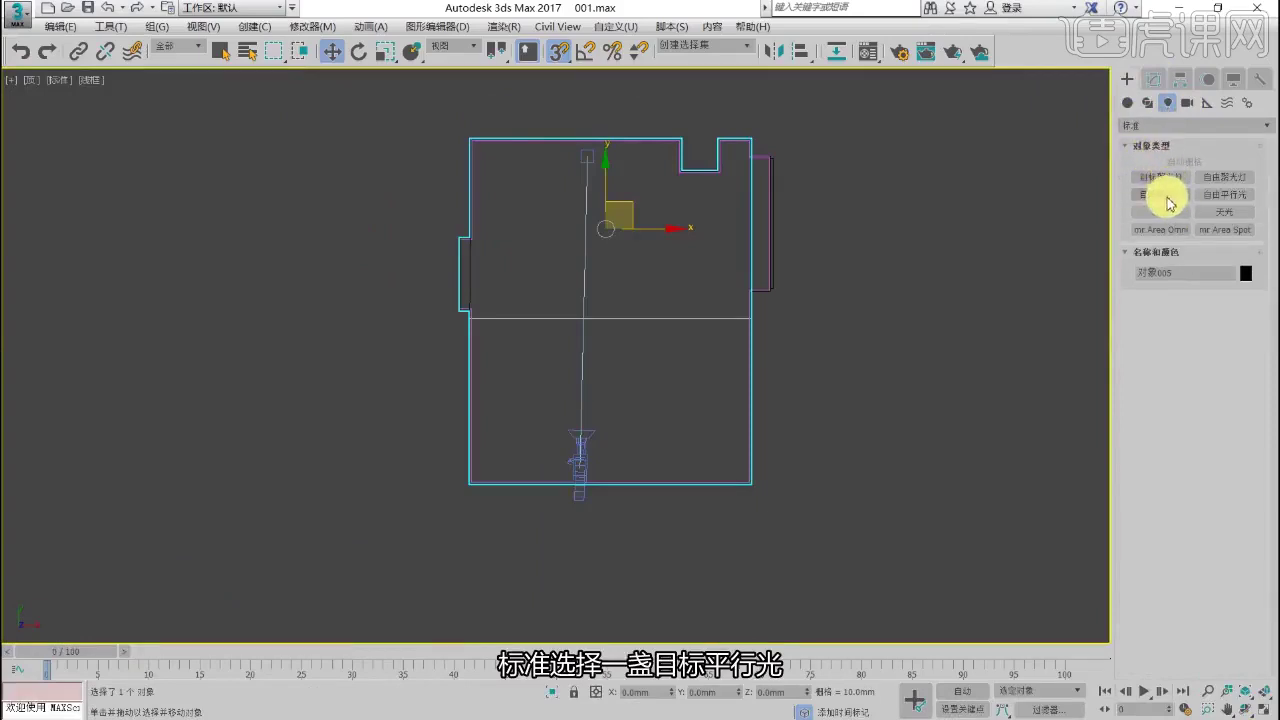
click(1165, 197)
scroll(618, 306, down, 3)
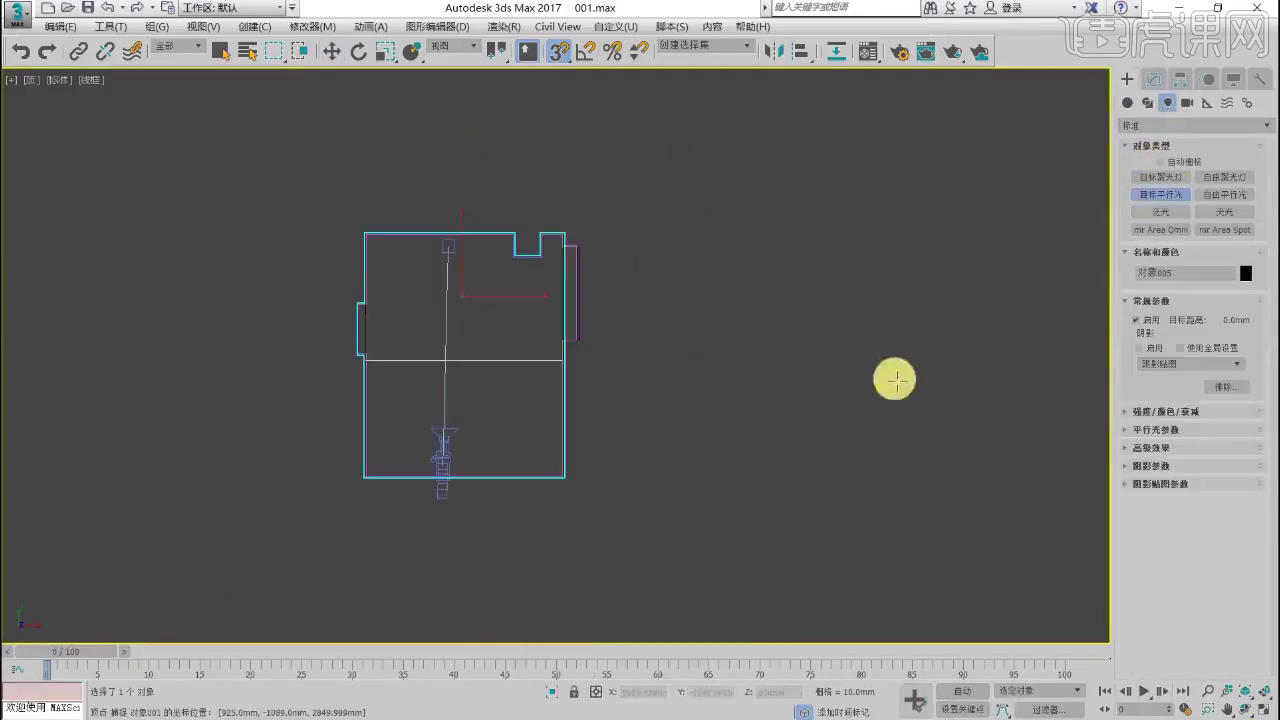
drag(891, 461, 471, 250)
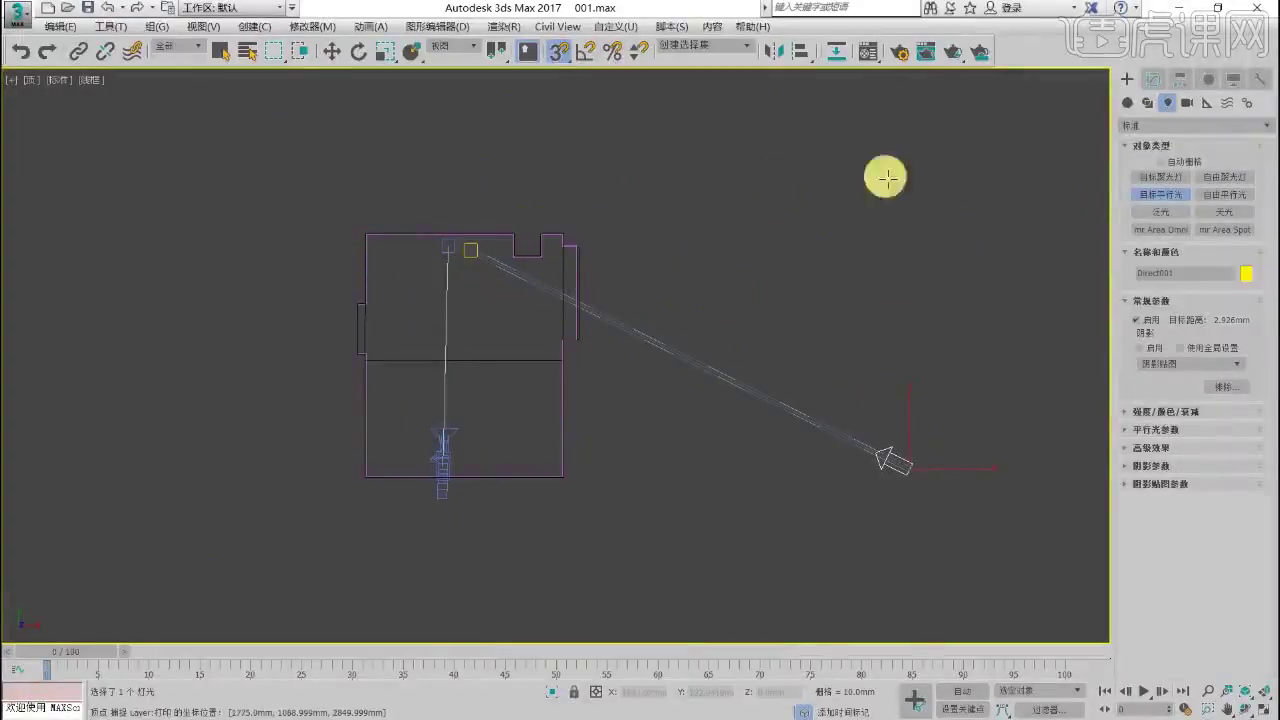
Step: Hide the 摄影机 category so cameras are not displayed in the scene
click(1230, 84)
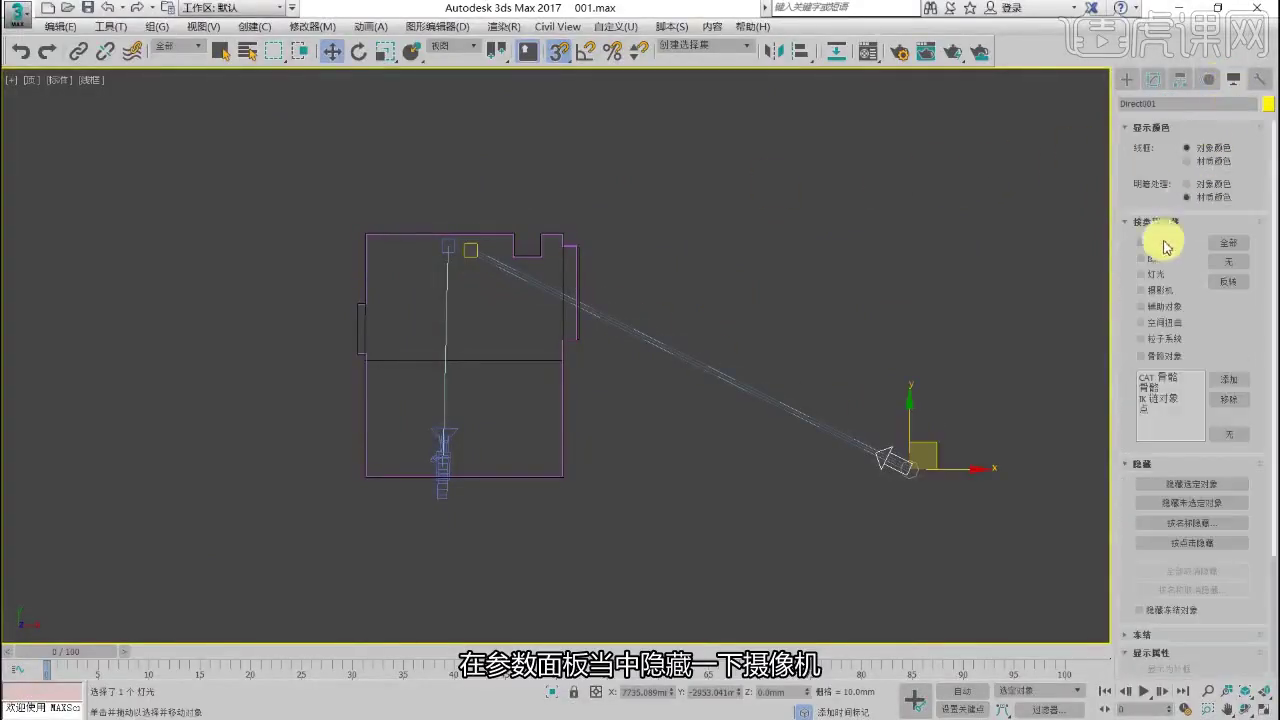
click(1157, 290)
click(1129, 83)
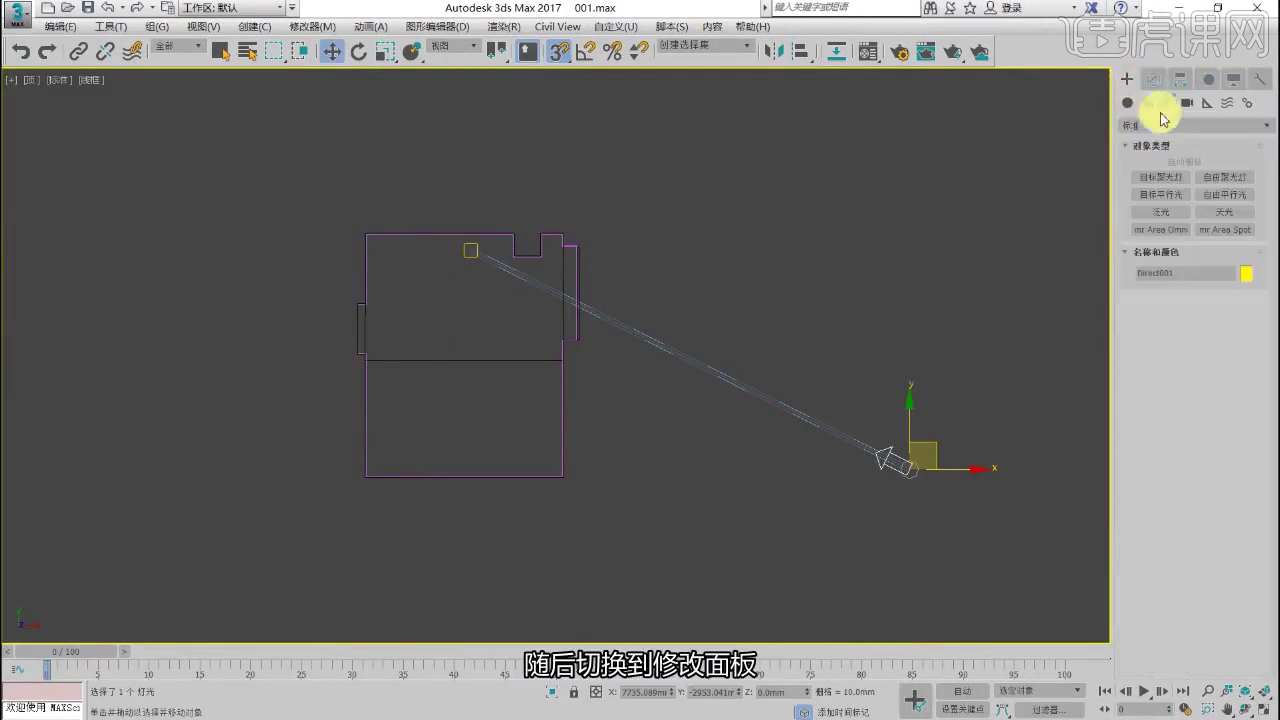
Step: Enable VRayShadow shadows on the directional light, with a 长方体 area shadow sized 150 mm
click(1155, 82)
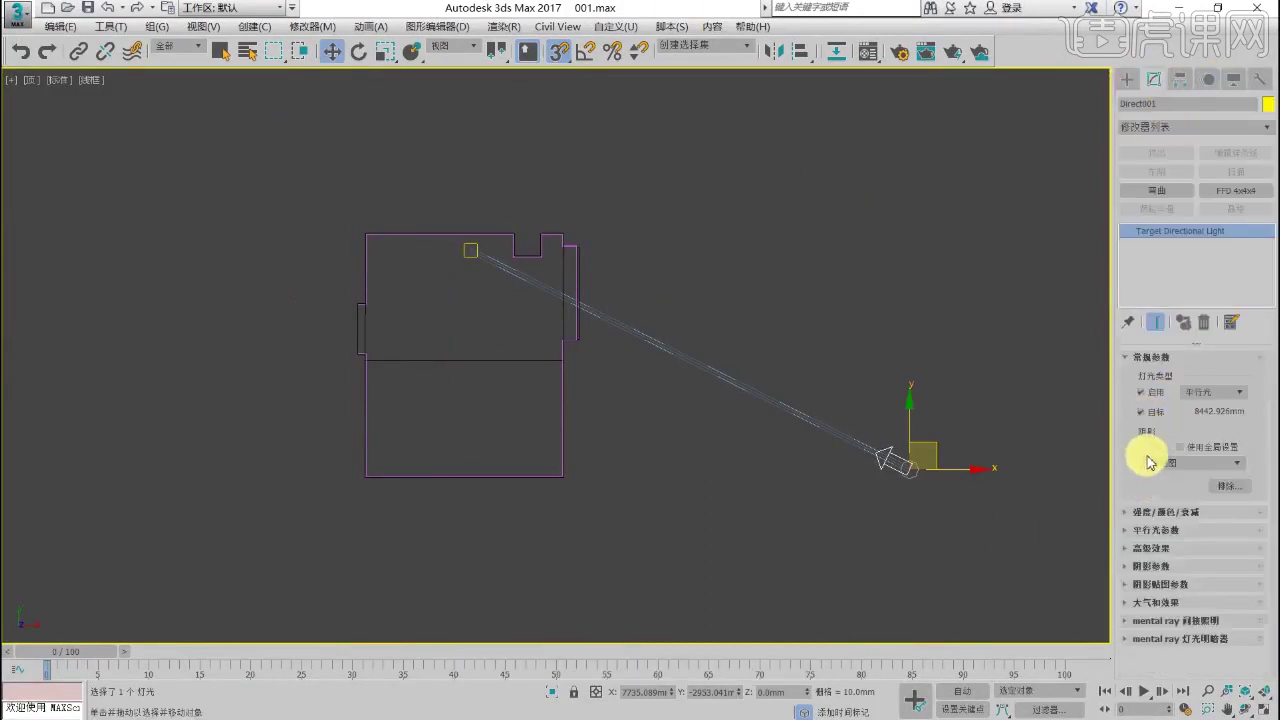
click(1167, 464)
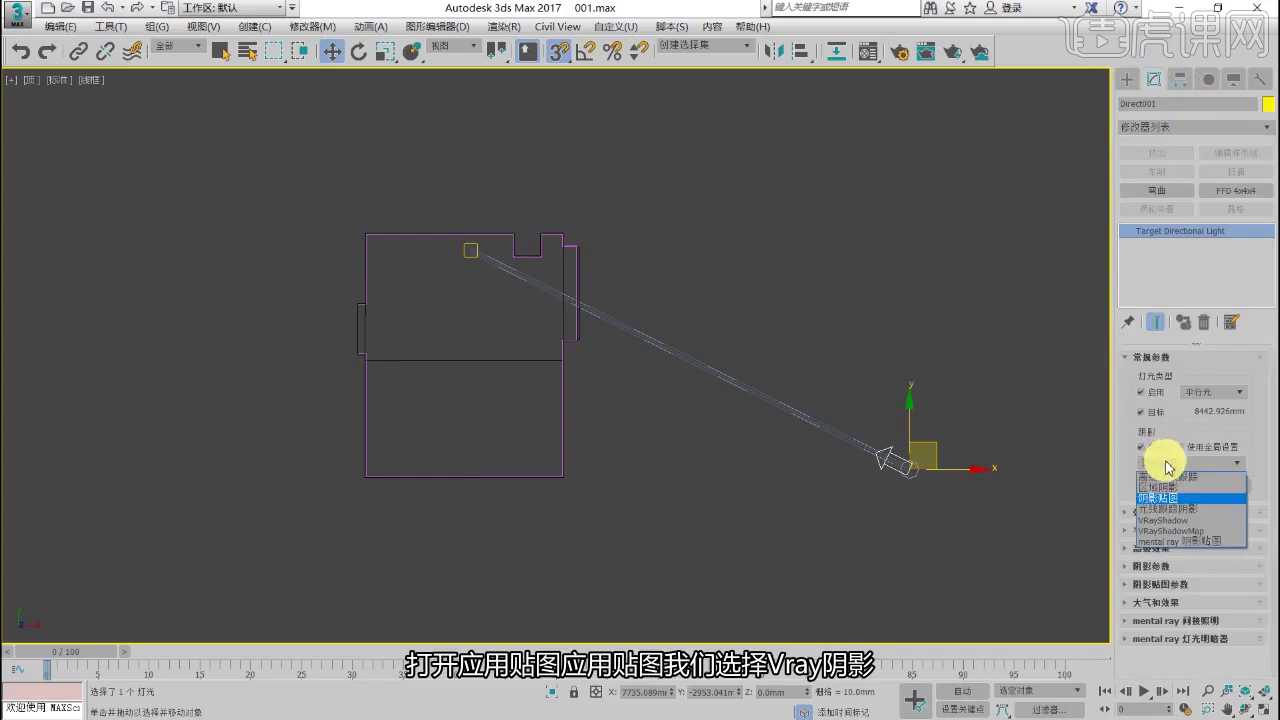
click(1170, 521)
scroll(1158, 458, down, 2)
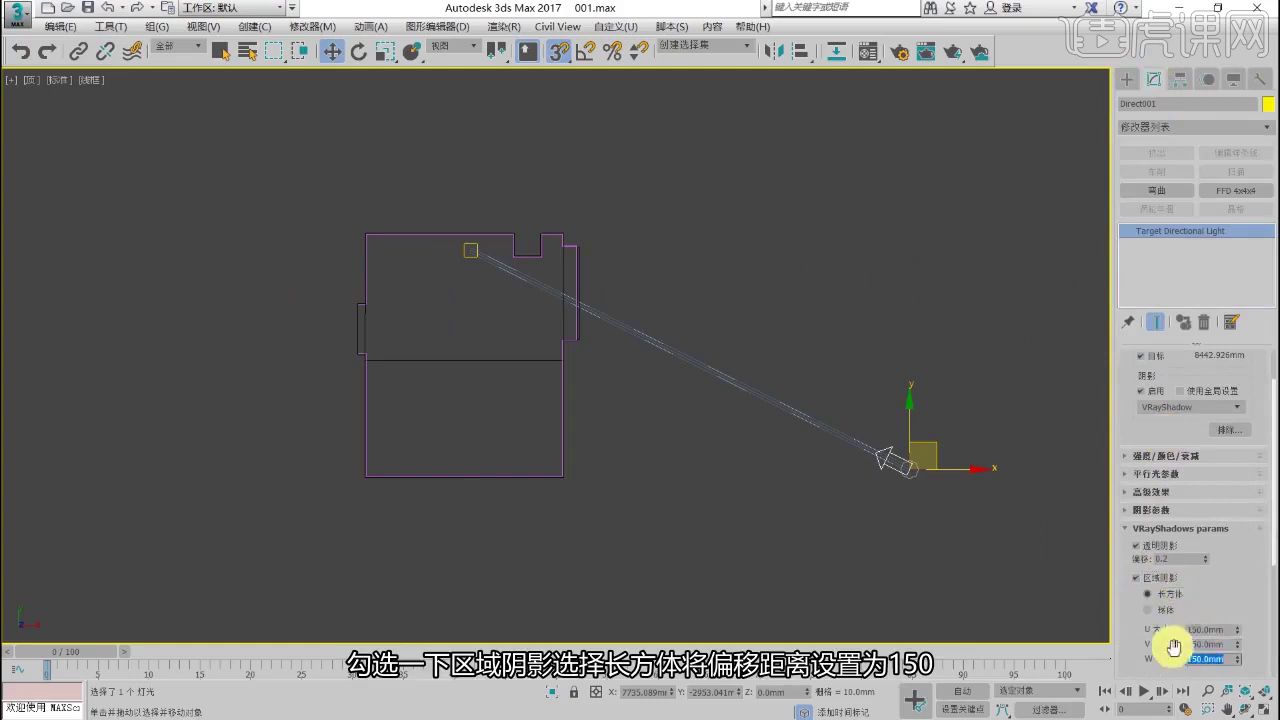
Step: Set the directional light's cone to 矩形, with a hotspot of about 4433 mm and a falloff of about 5119 mm
scroll(1173, 647, down, 2)
click(1157, 455)
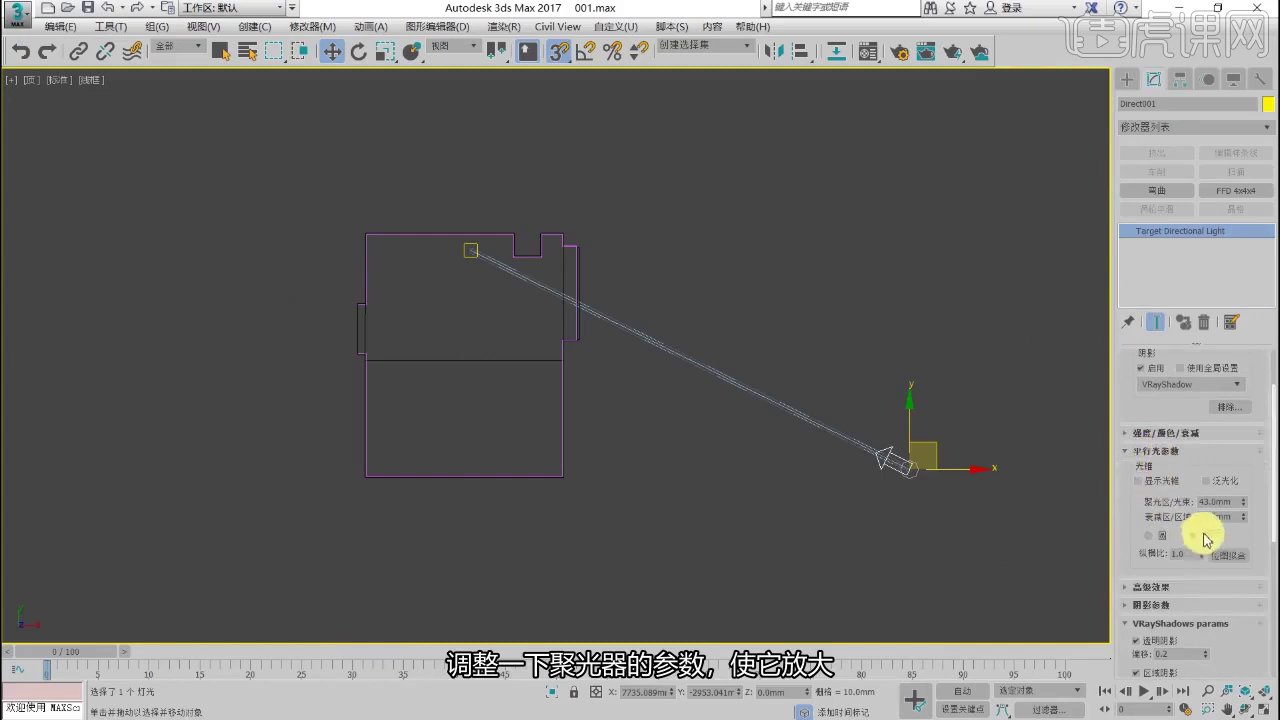
drag(1243, 501, 1184, 69)
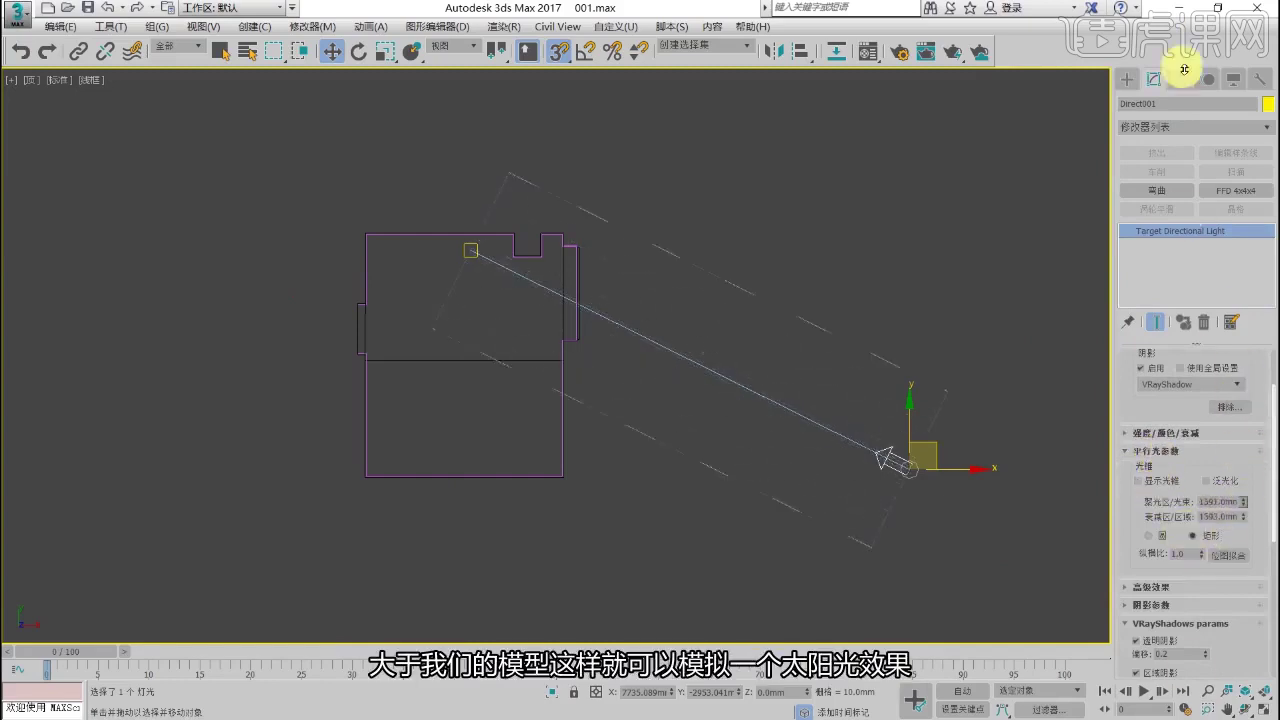
drag(674, 82, 797, 146)
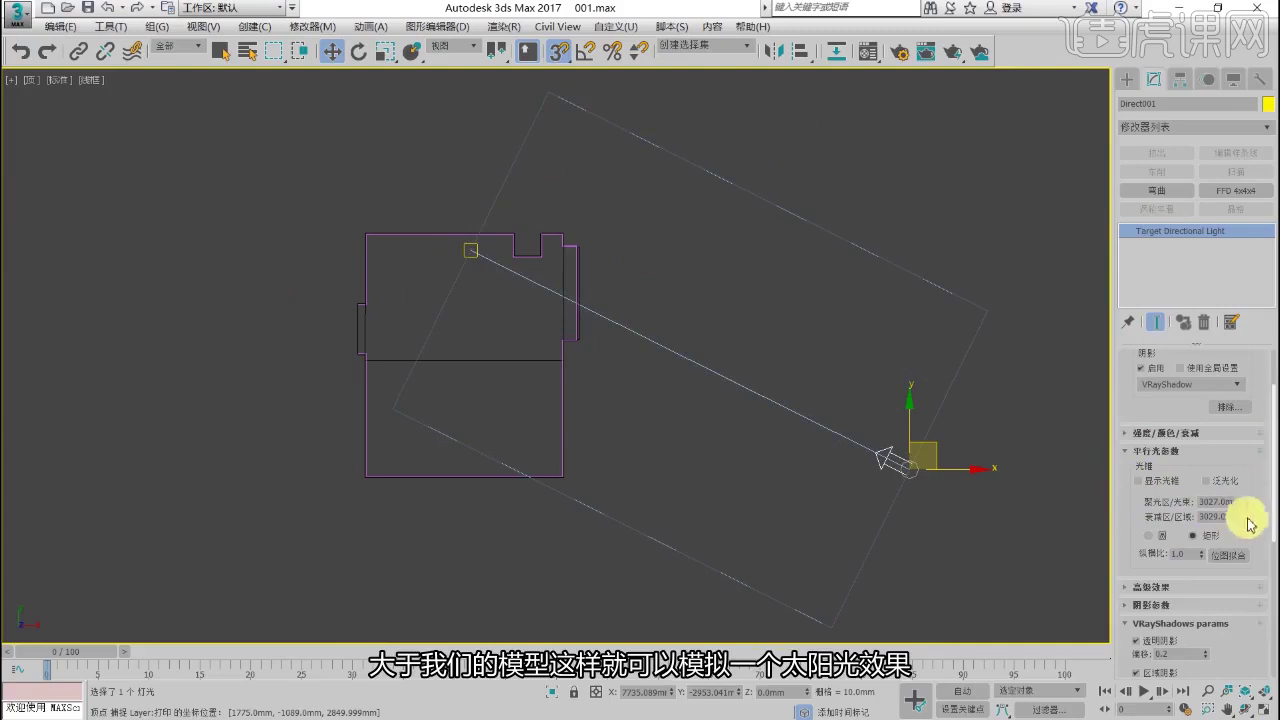
drag(1250, 523, 1257, 463)
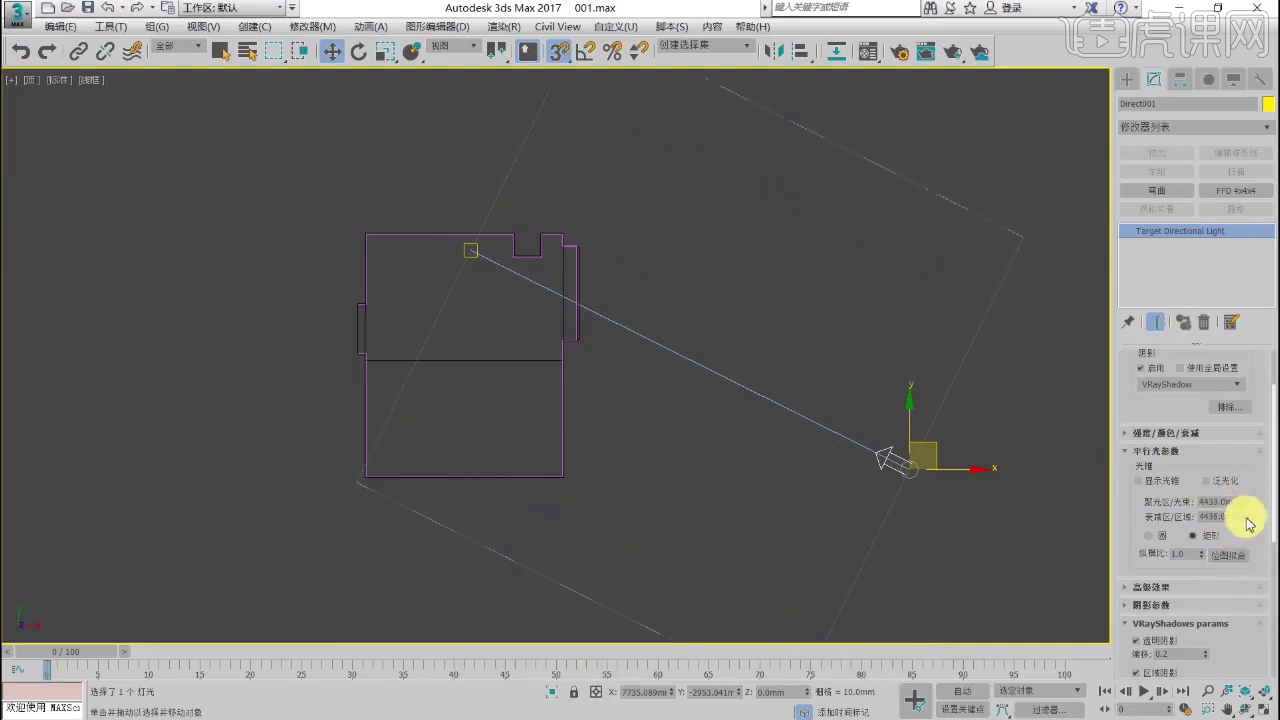
drag(1248, 523, 586, 354)
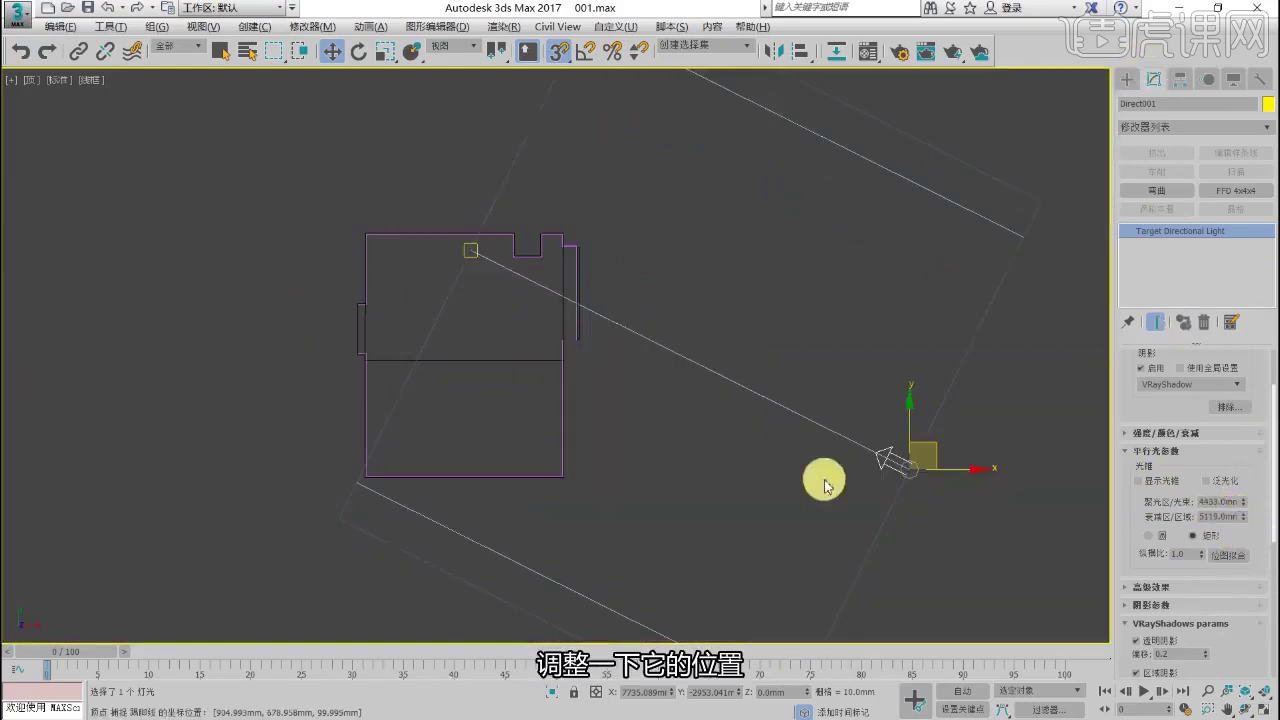
Step: Nudge the light in the top view, and in the left view move it outward and up to a height of about 5878 mm
mouse_move(929, 449)
mouse_down()
mouse_move(966, 446)
mouse_move(946, 457)
mouse_up()
key(alt+w)
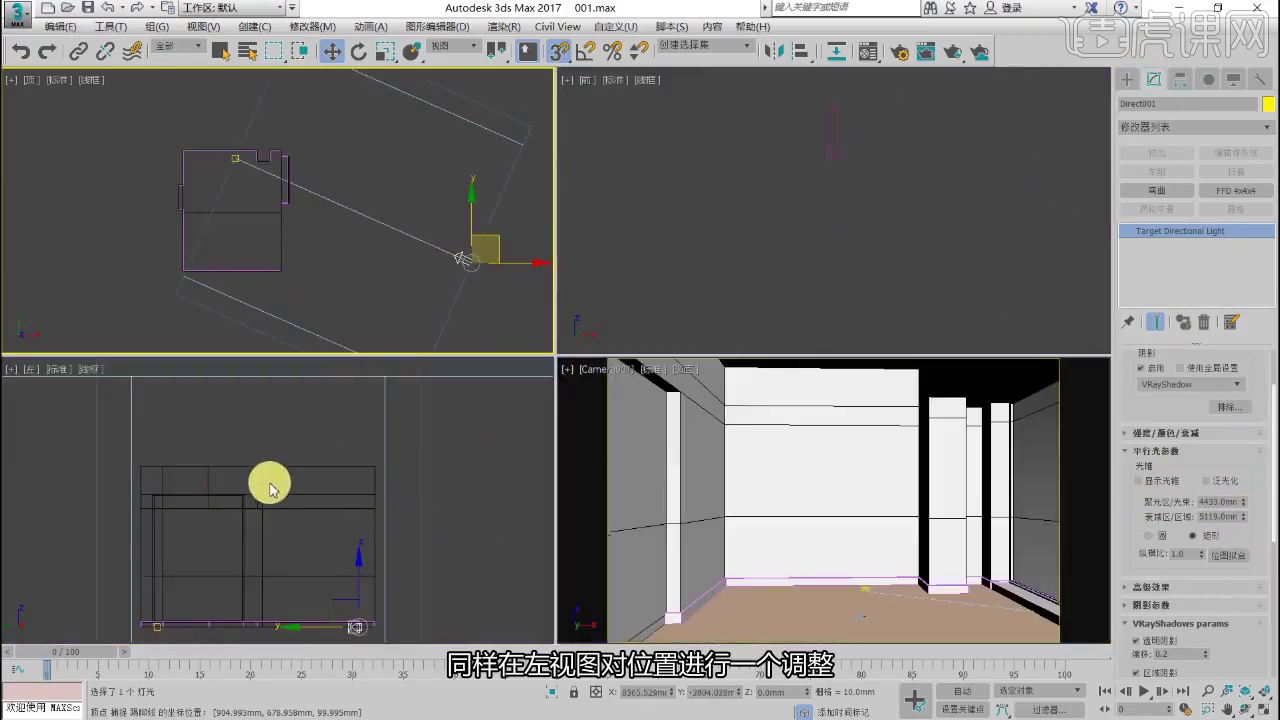
right_click(268, 485)
key(alt+w)
key(z)
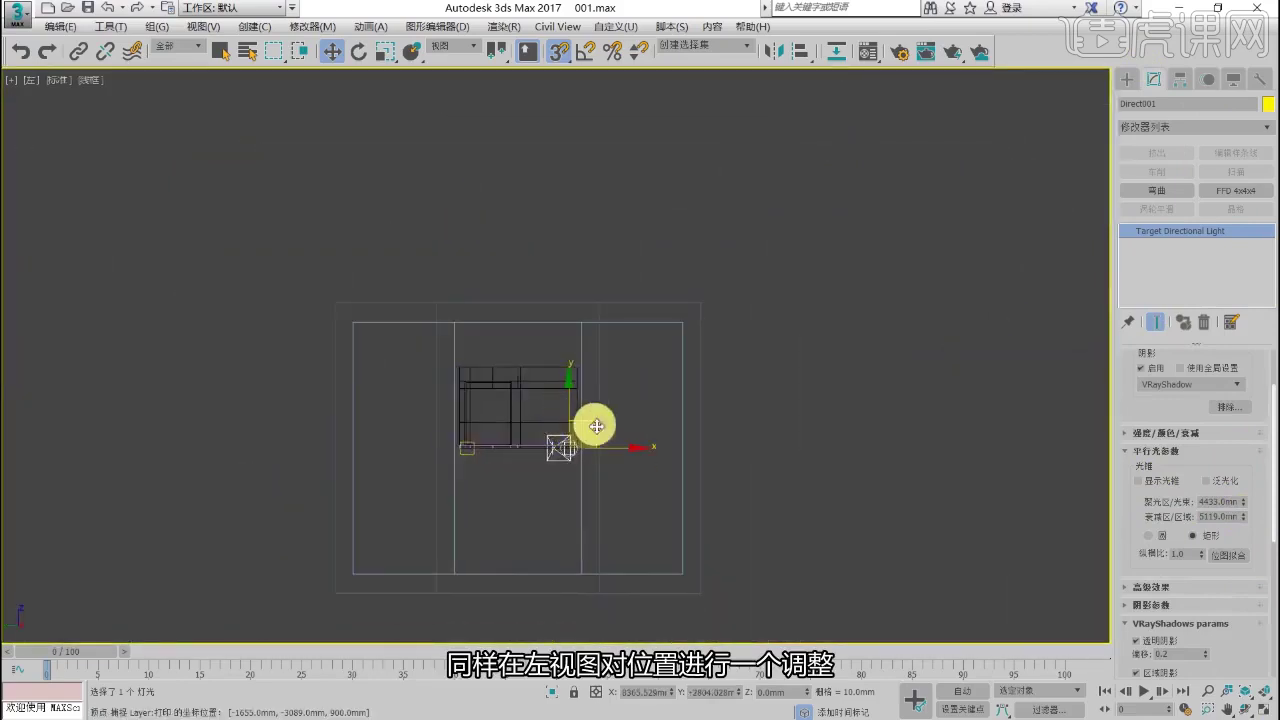
alt+middle_drag(596, 426, 771, 291)
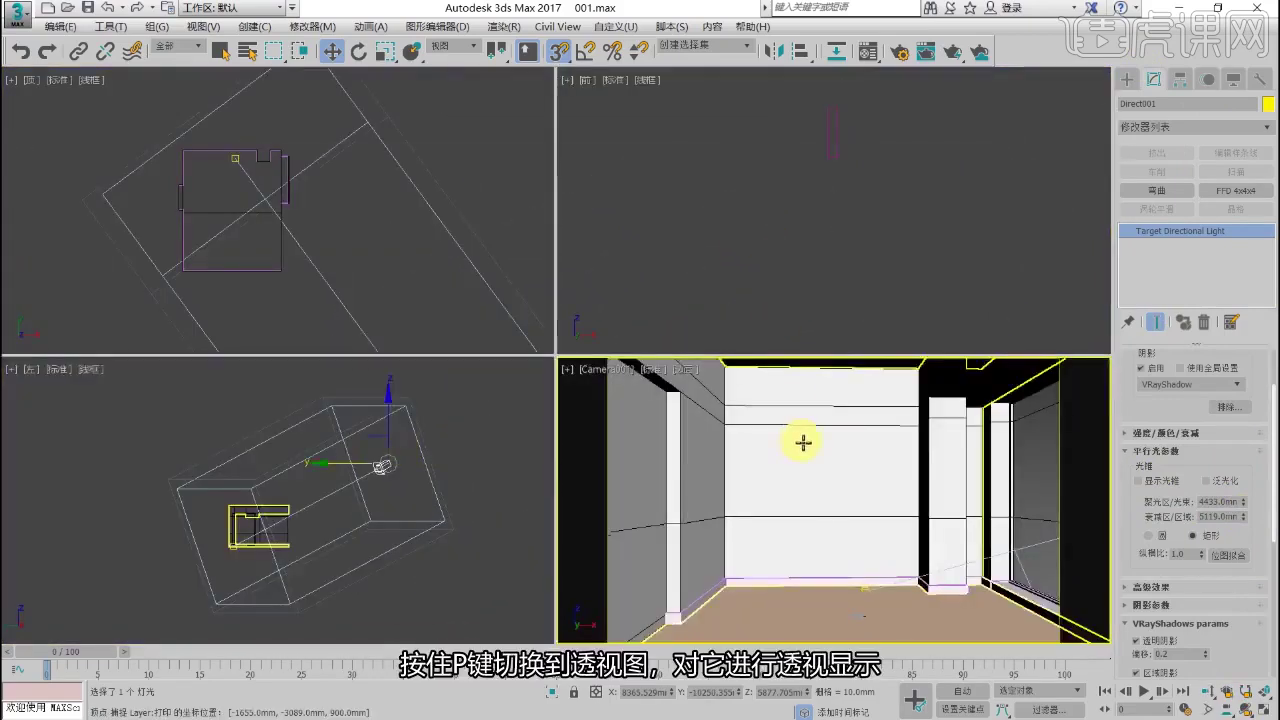
Step: Switch the camera viewport to perspective and examine how the light's beam meets the room and its window glass
key(alt+w)
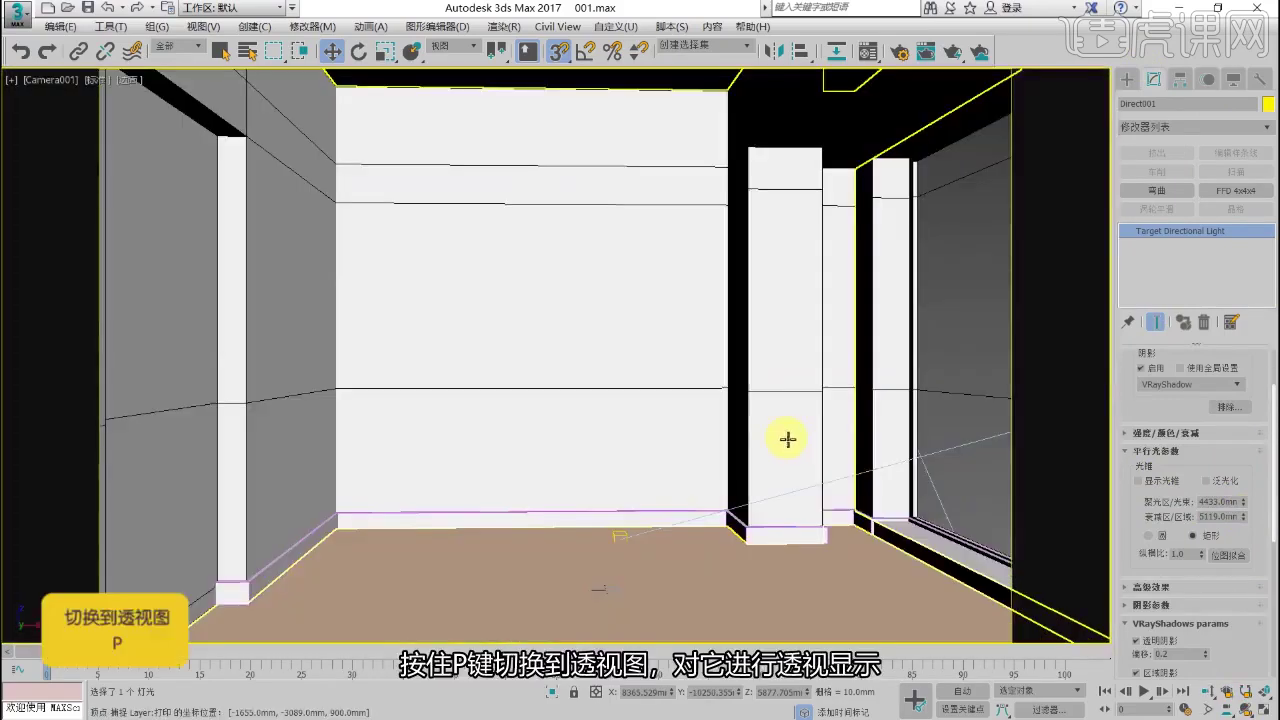
key(p)
scroll(771, 351, down, 6)
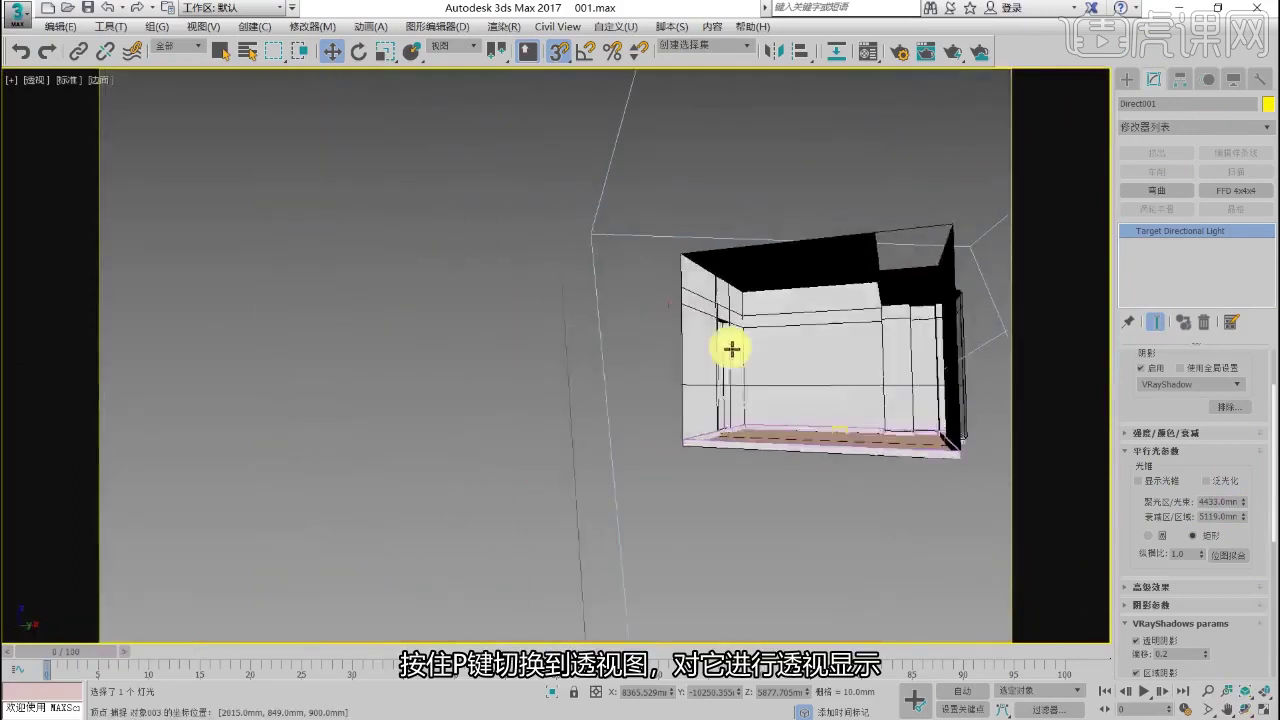
alt+middle_drag(732, 349, 790, 345)
middle_drag(790, 345, 508, 374)
scroll(466, 360, up, 3)
scroll(501, 342, down, 5)
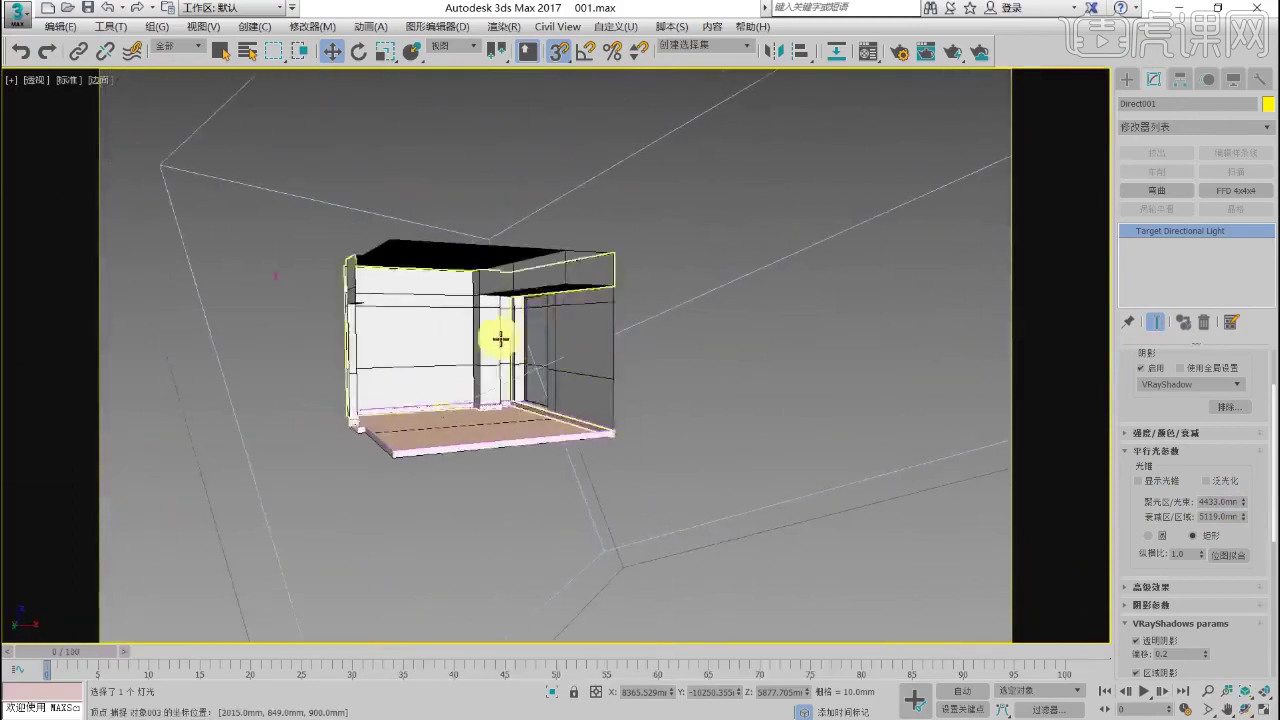
scroll(500, 338, up, 8)
click(584, 294)
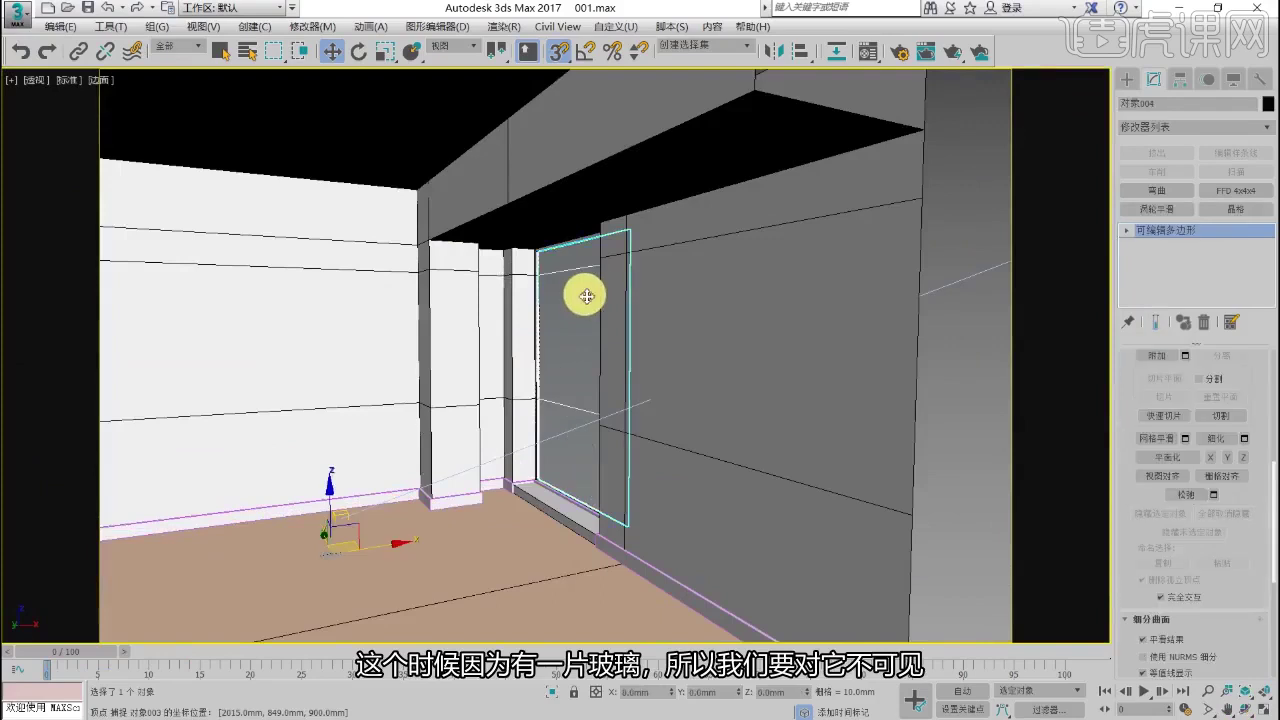
scroll(586, 318, down, 10)
alt+middle_drag(606, 332, 648, 358)
Step: Select the directional light and move it in the top view to about X 12909 mm, Y -5517 mm
click(931, 277)
key(t)
scroll(560, 315, down, 3)
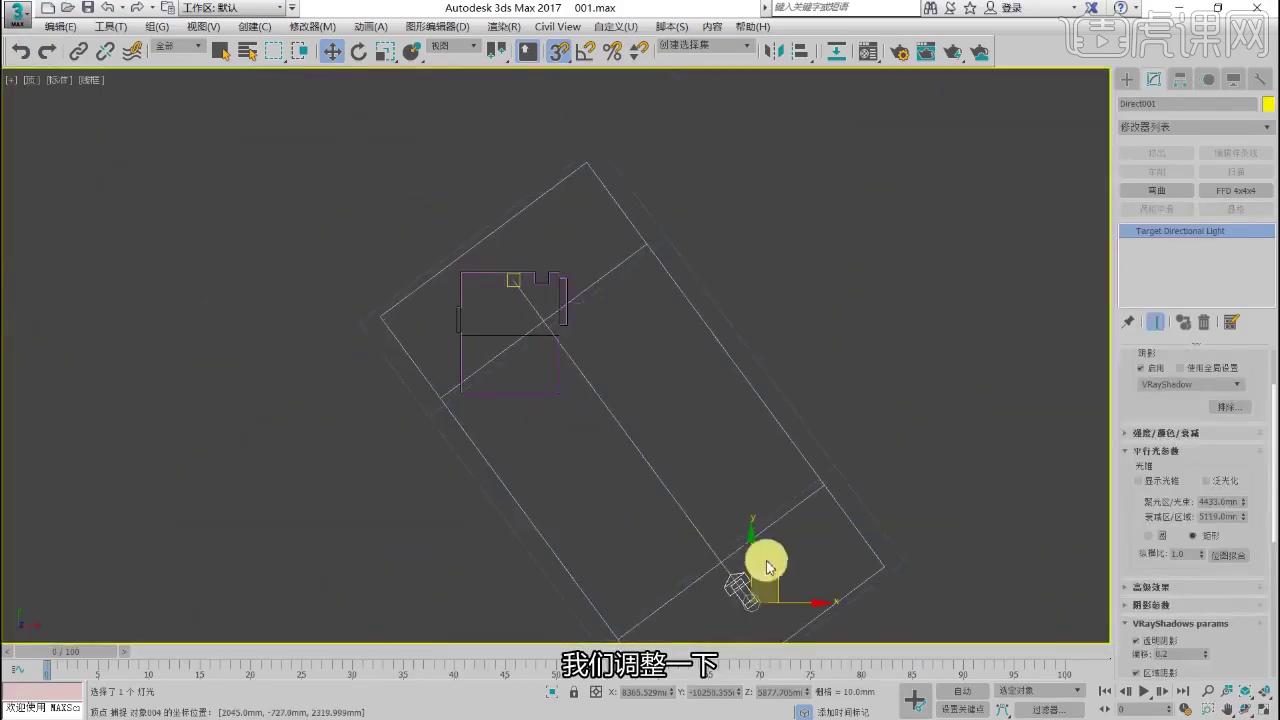
drag(771, 557, 881, 463)
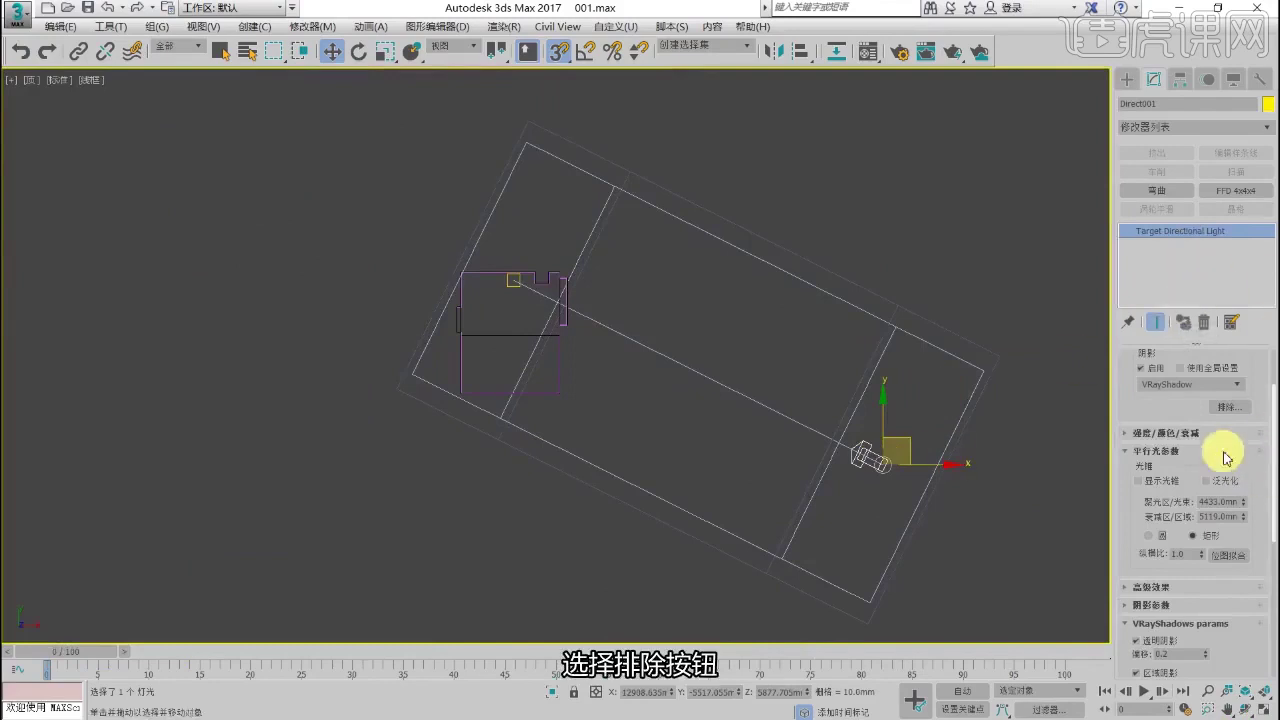
Step: Select the window's glass pane in the perspective view, check its object name in isolation, and restore the full scene
click(1229, 407)
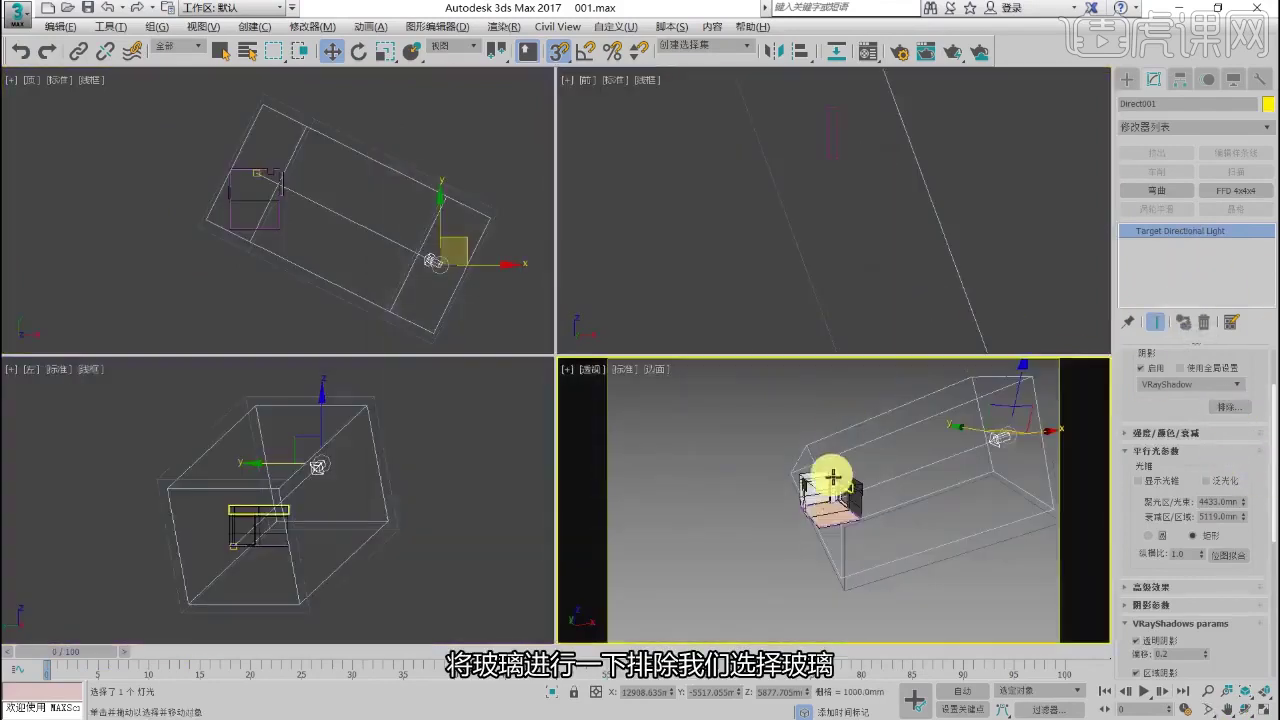
key(alt+w)
scroll(586, 357, up, 6)
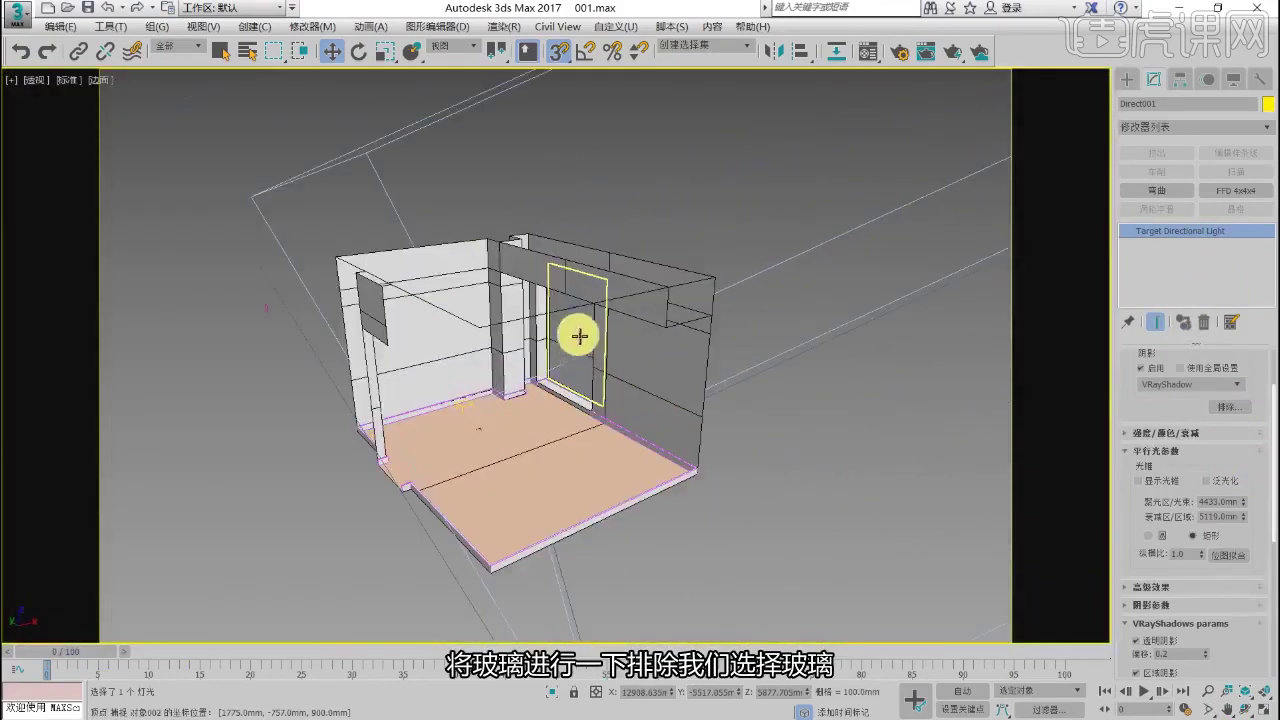
click(580, 336)
key(z)
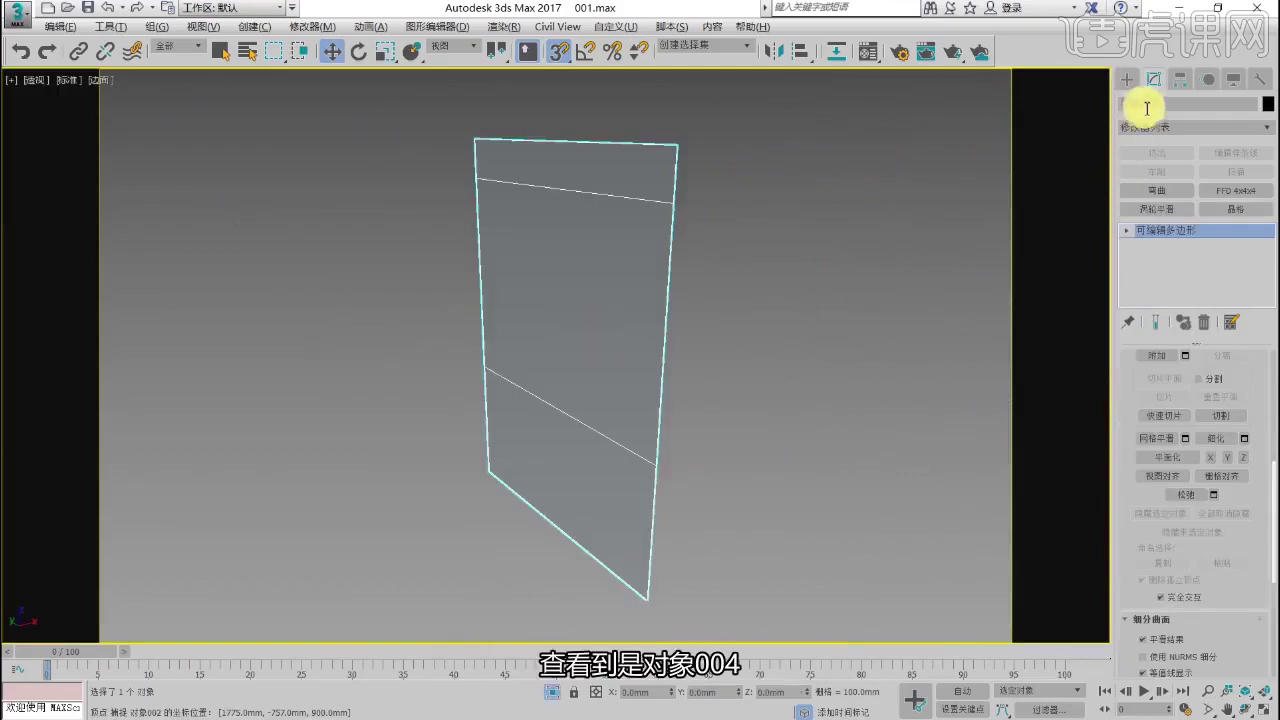
click(552, 691)
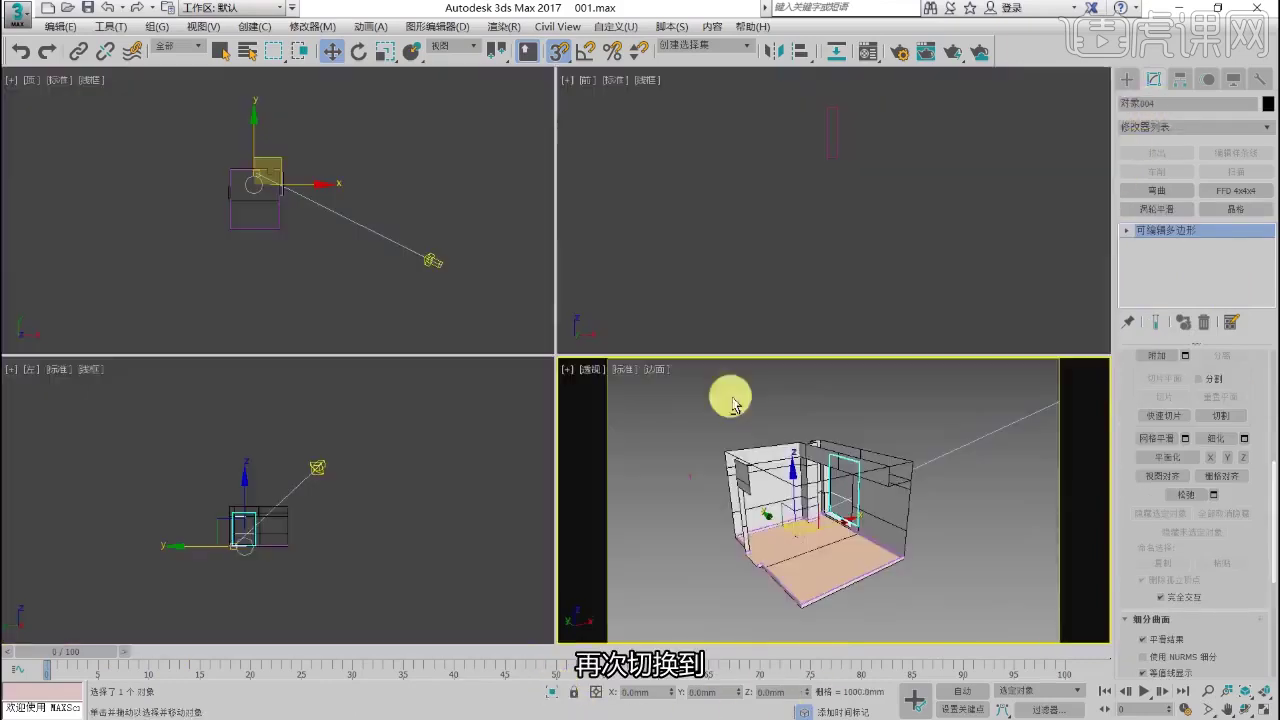
Step: Exclude the window glass 对象004 from the directional light for both illumination and shadow casting (二者兼有)
right_click(435, 260)
click(438, 262)
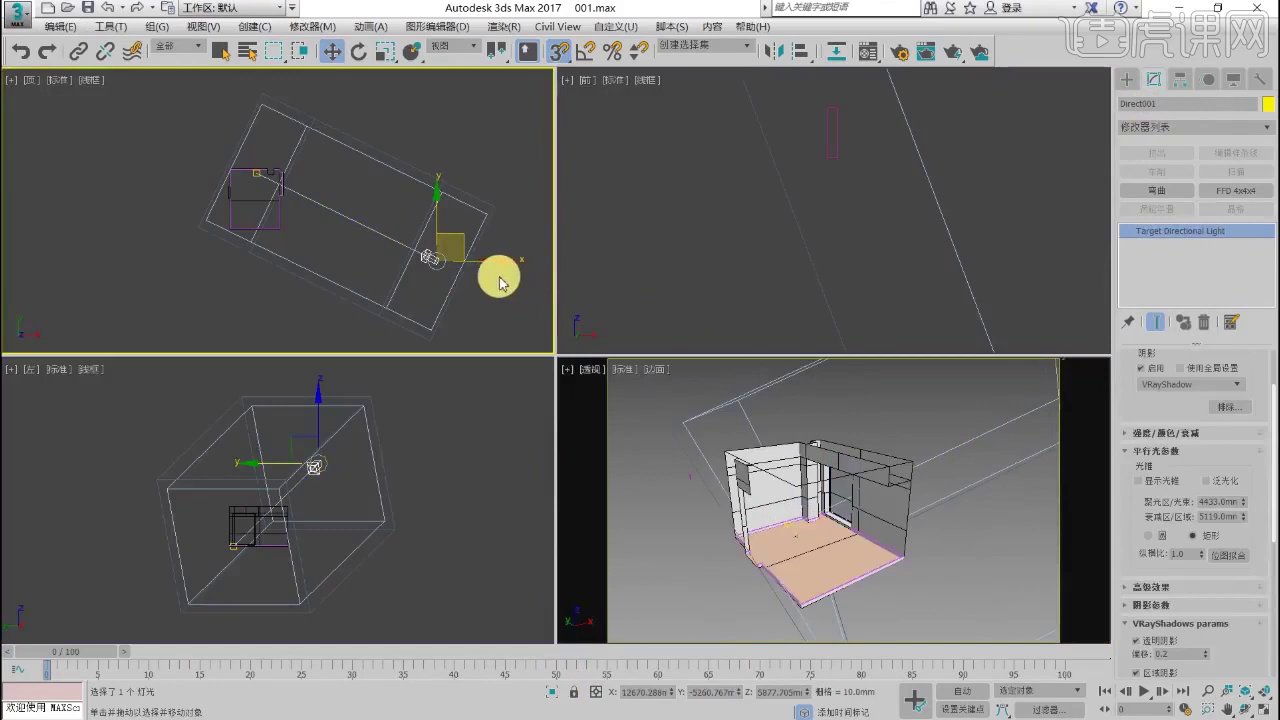
click(1228, 407)
click(414, 264)
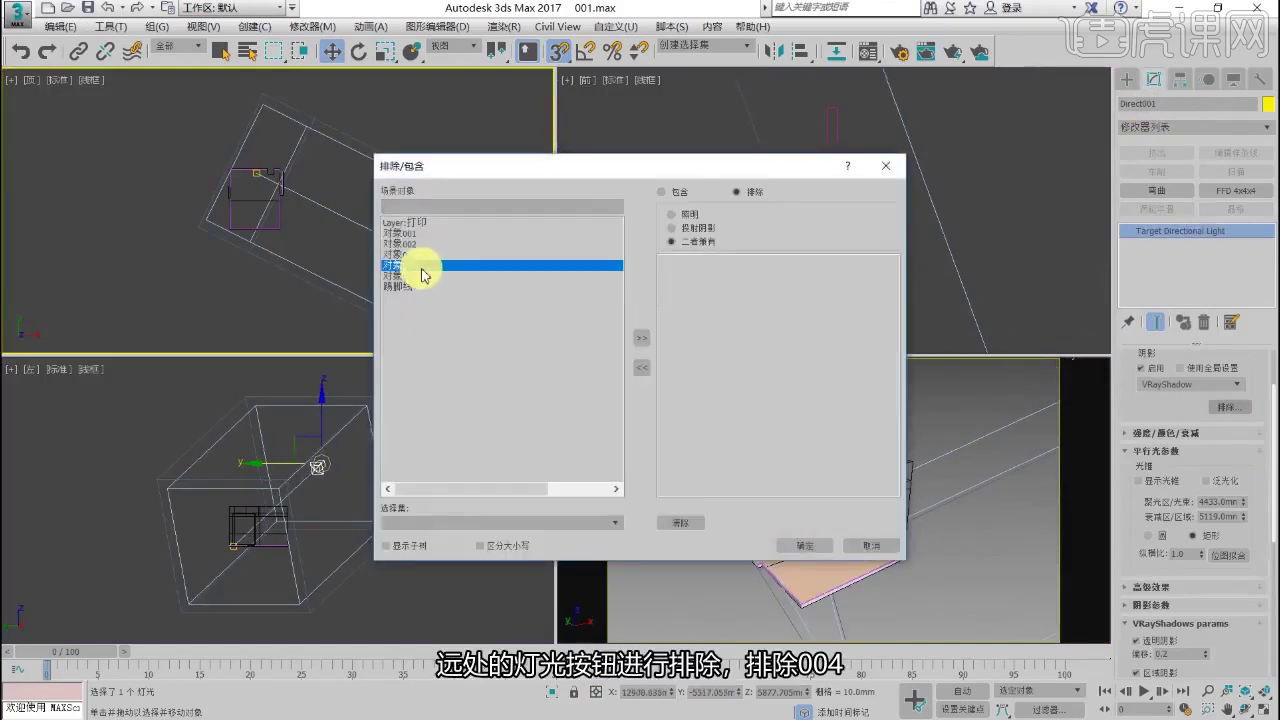
click(641, 337)
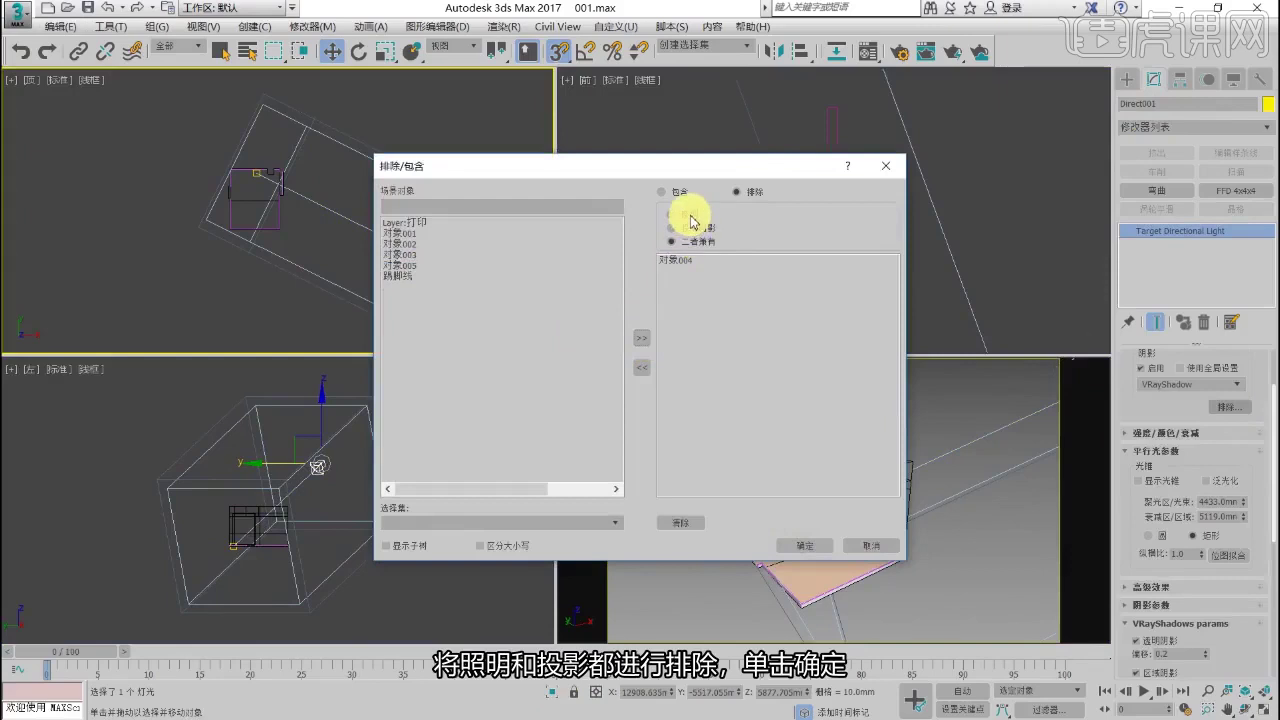
click(805, 545)
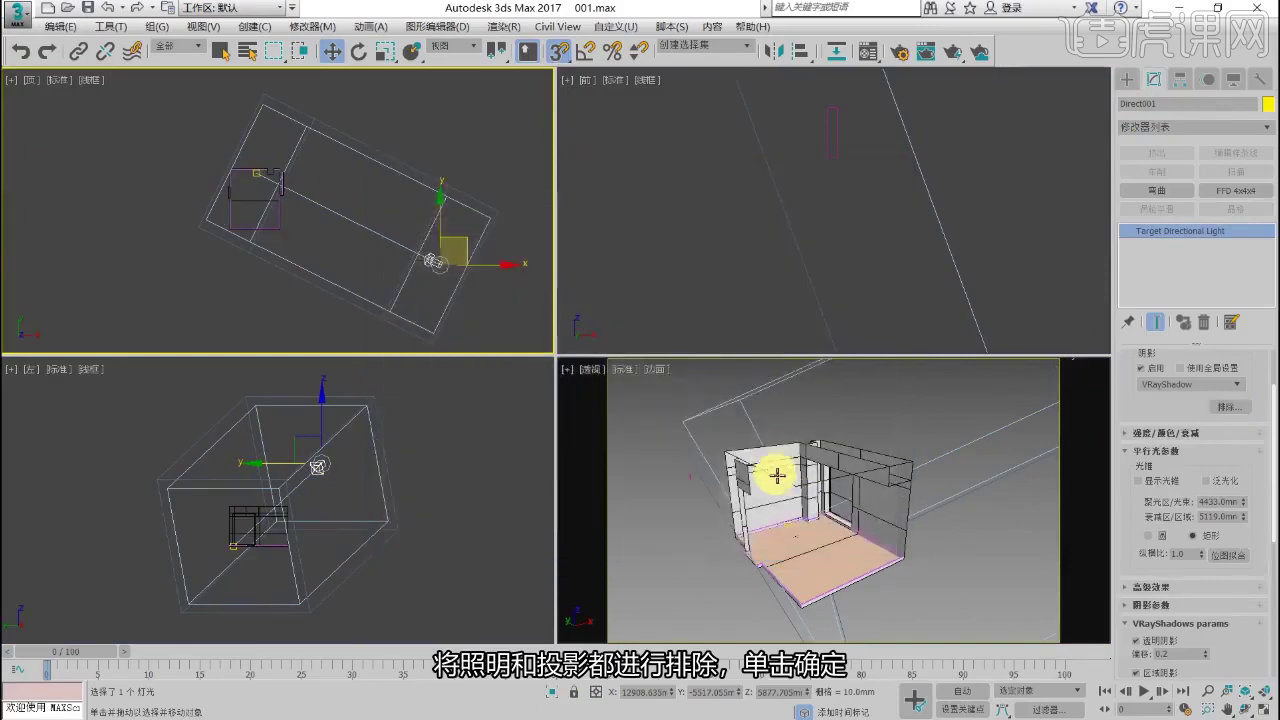
Step: Maximize the perspective viewport and return it to the Camera001 view
right_click(772, 465)
key(alt+w)
alt+middle_drag(785, 462, 730, 457)
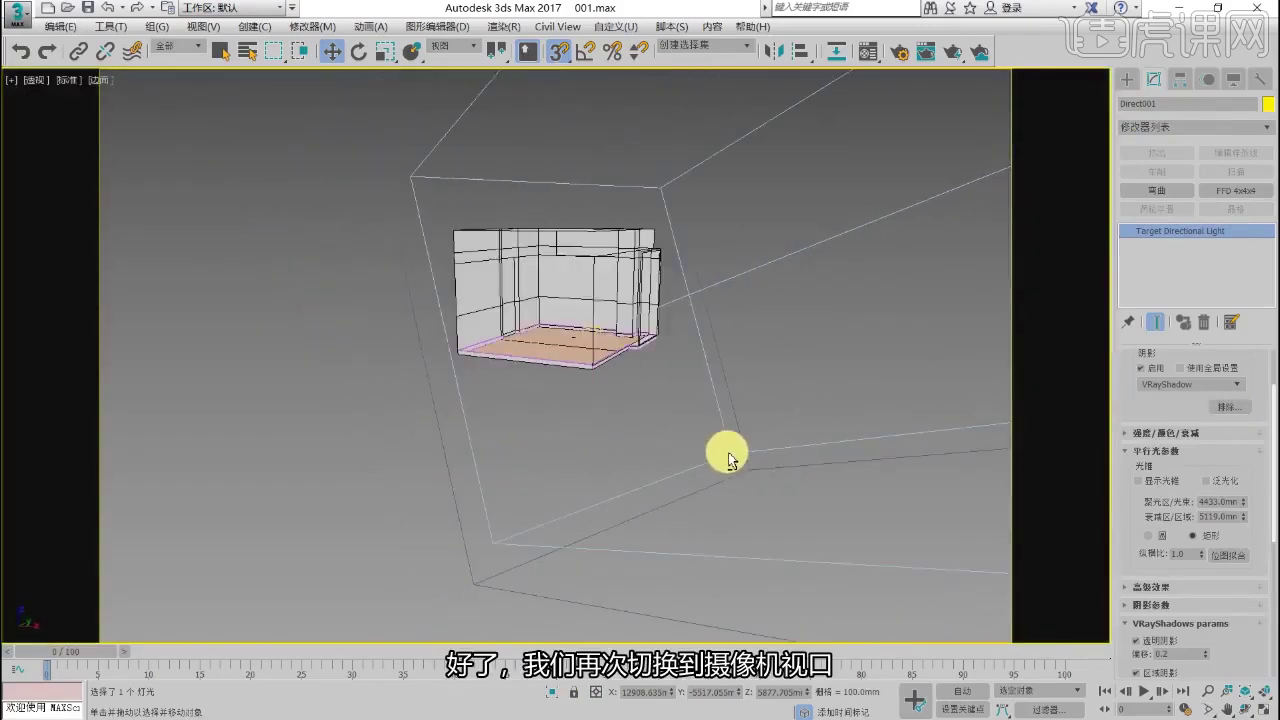
key(c)
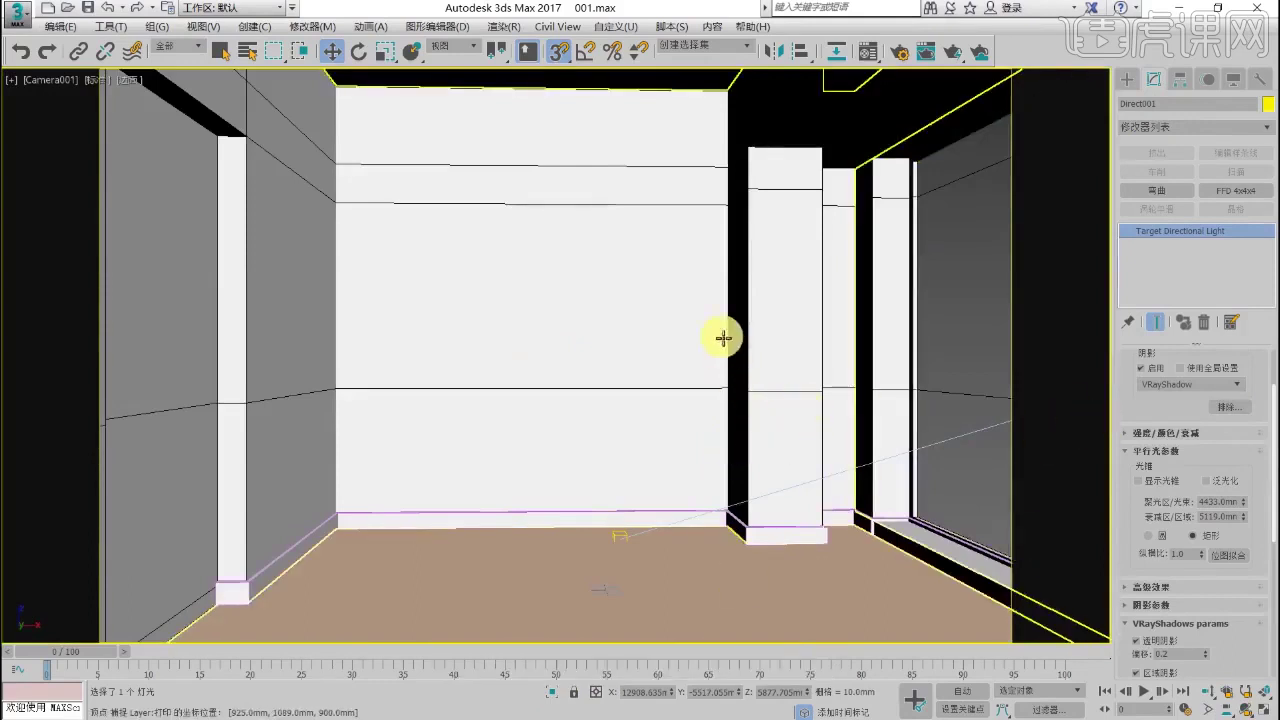
Step: Set the renderer to V-Ray Adv 3.40.01 and the output size to 320 x 200 in the render setup
click(897, 60)
click(656, 197)
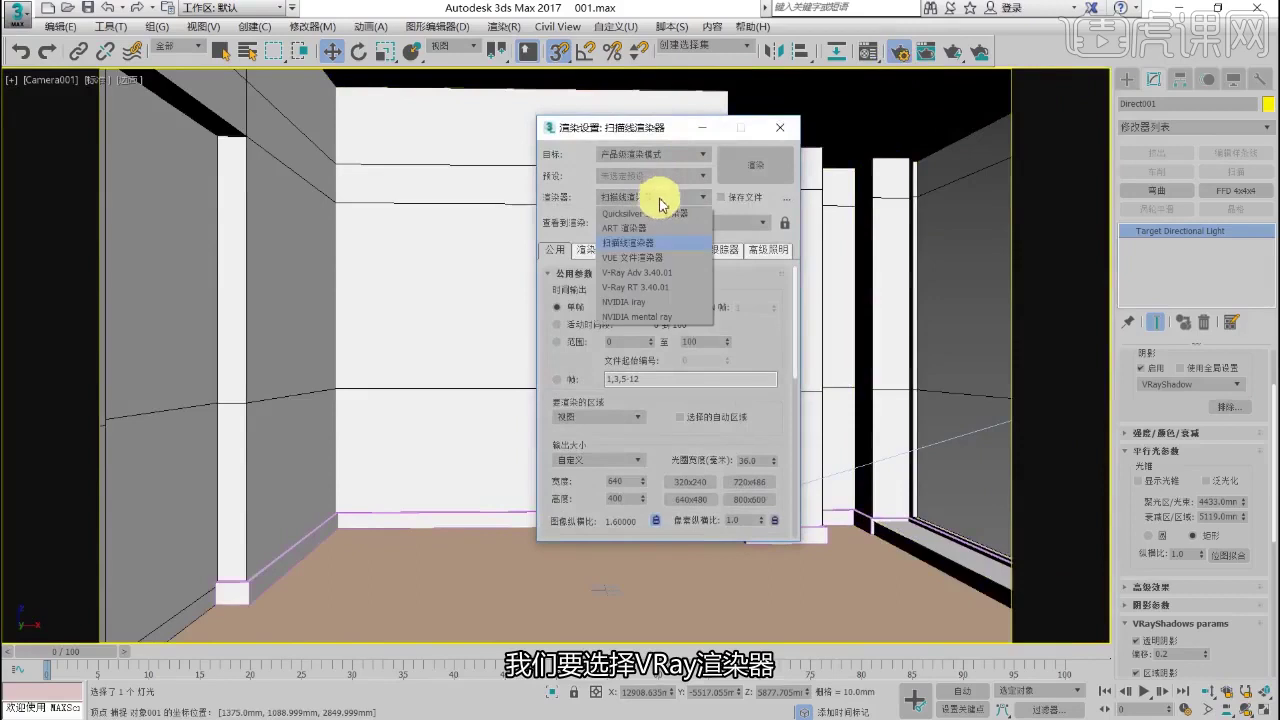
click(657, 272)
scroll(664, 388, down, 2)
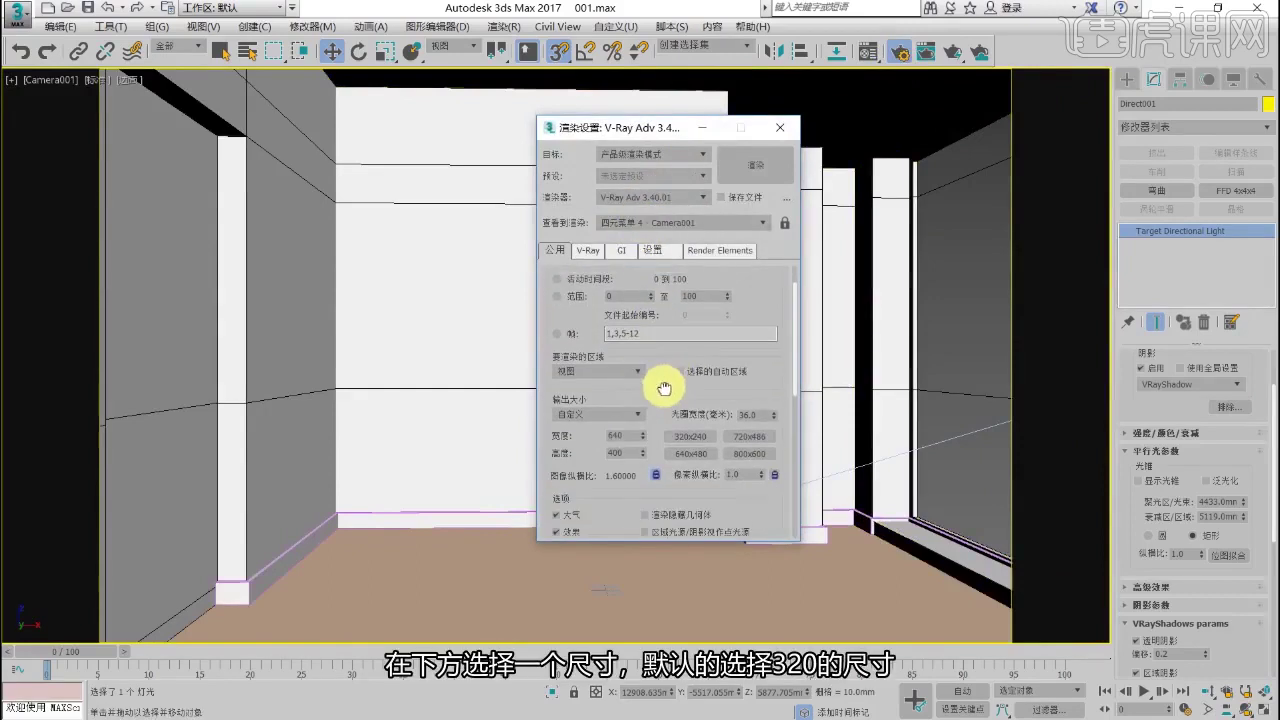
scroll(662, 395, down, 1)
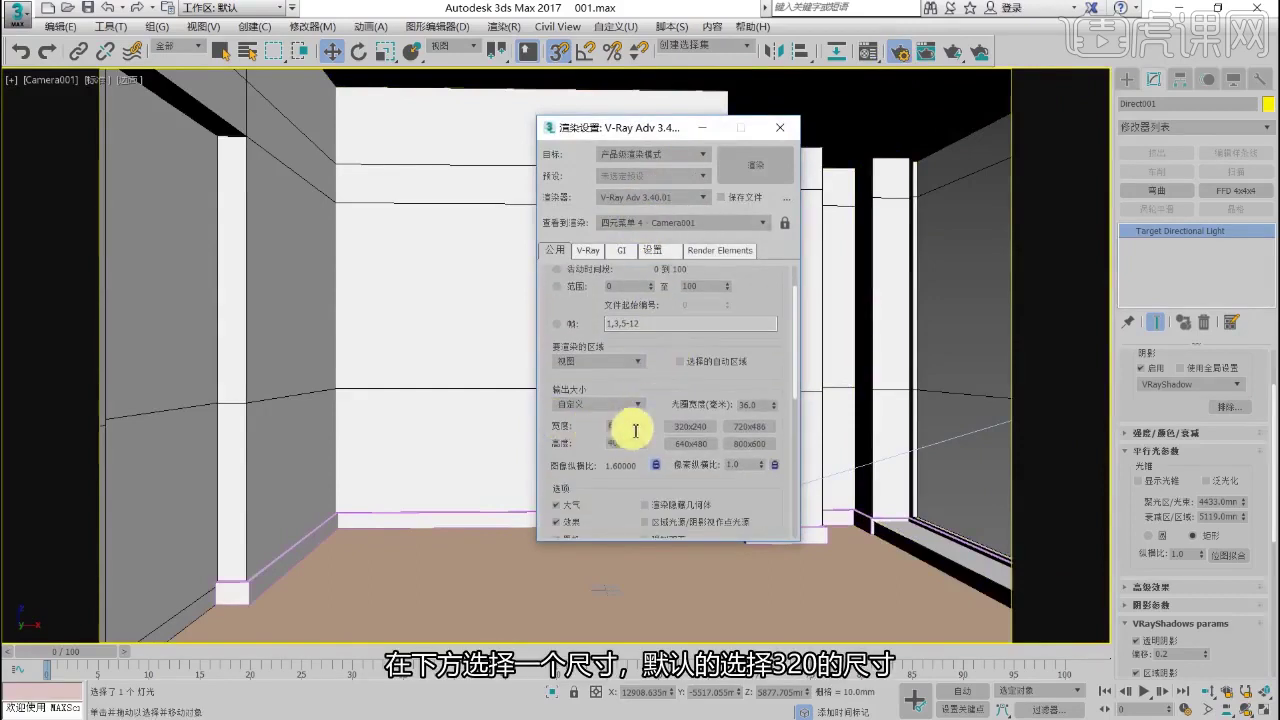
drag(631, 428, 552, 428)
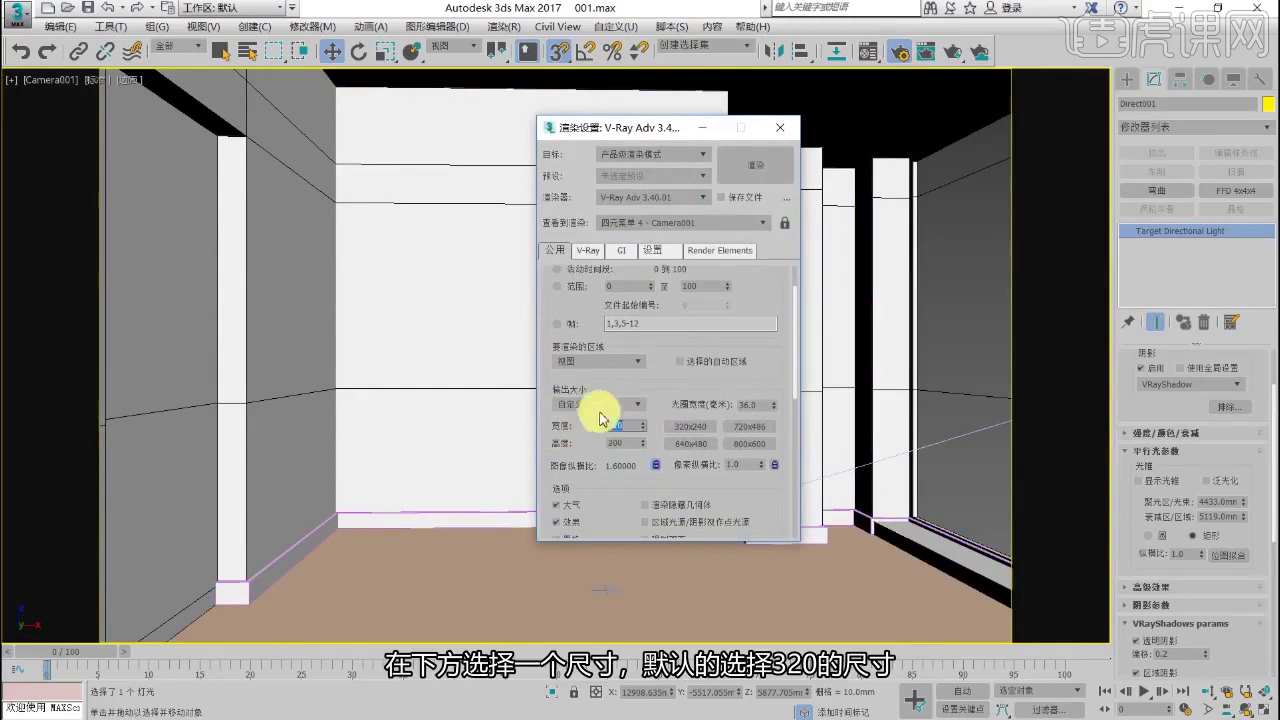
scroll(600, 418, down, 1)
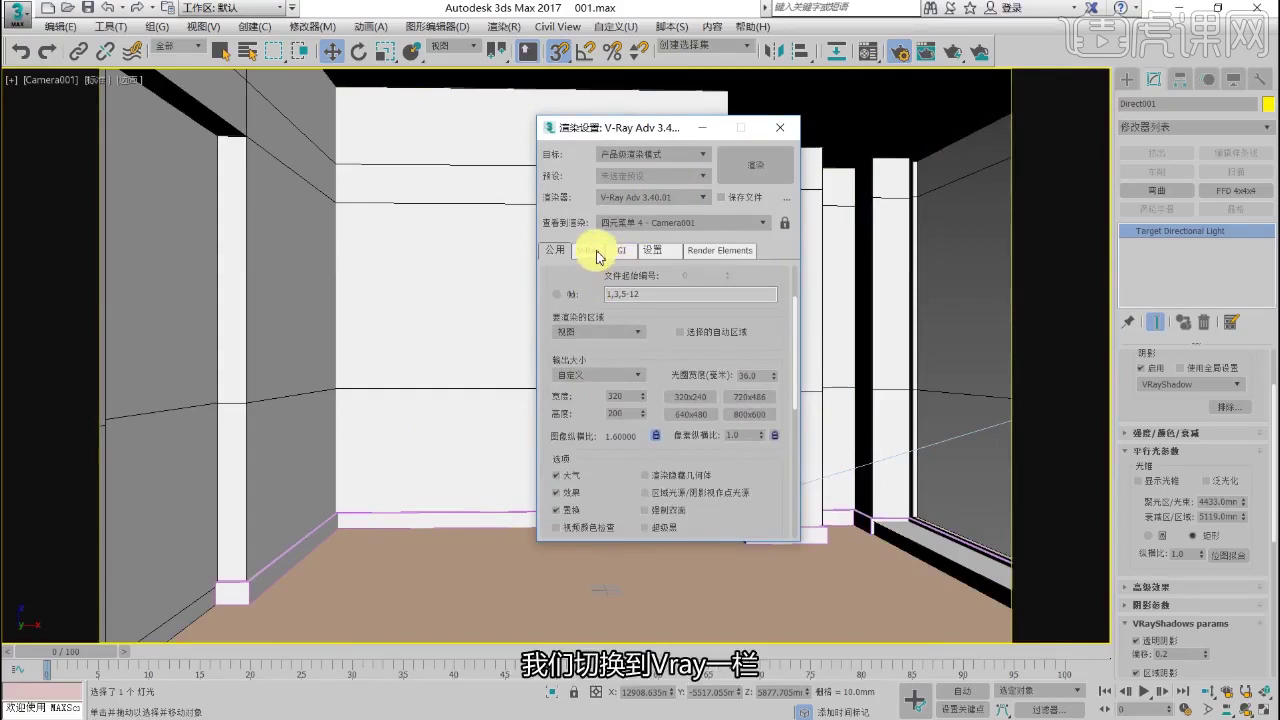
Step: Switch V-Ray's 全局开关 settings to 高级模式 and set the default lights (默认灯光) to 关
click(590, 250)
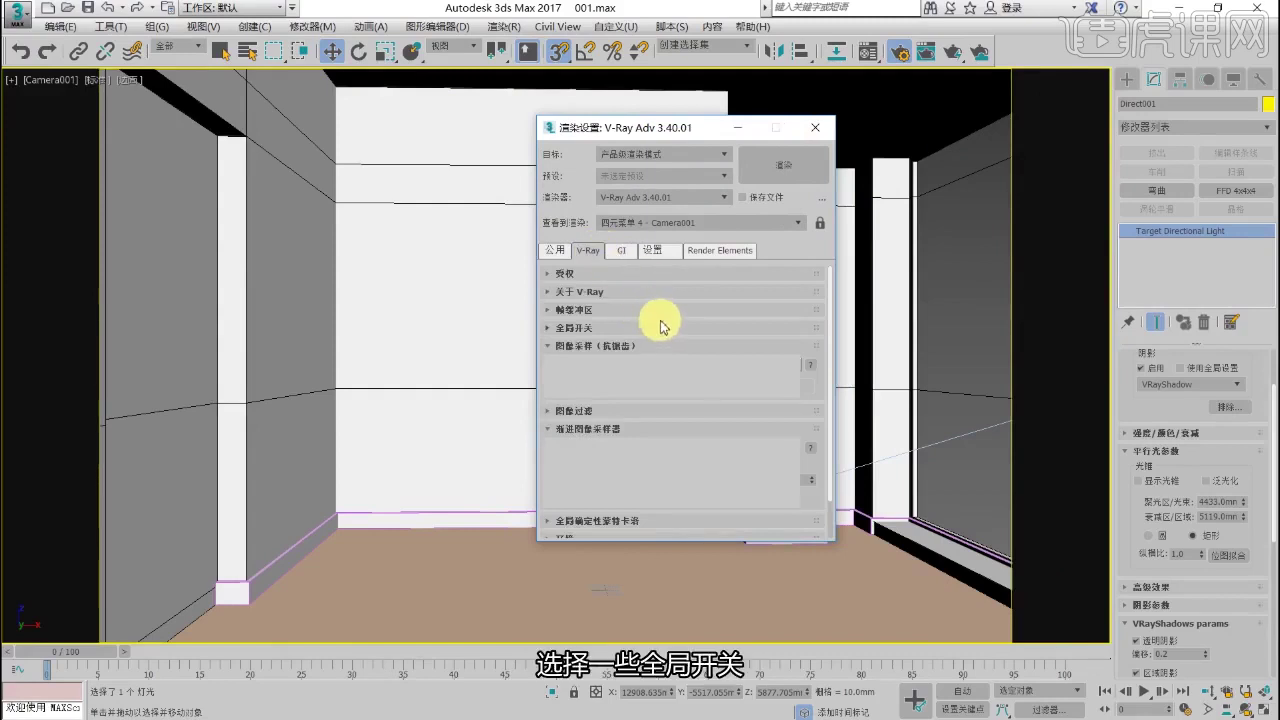
click(550, 330)
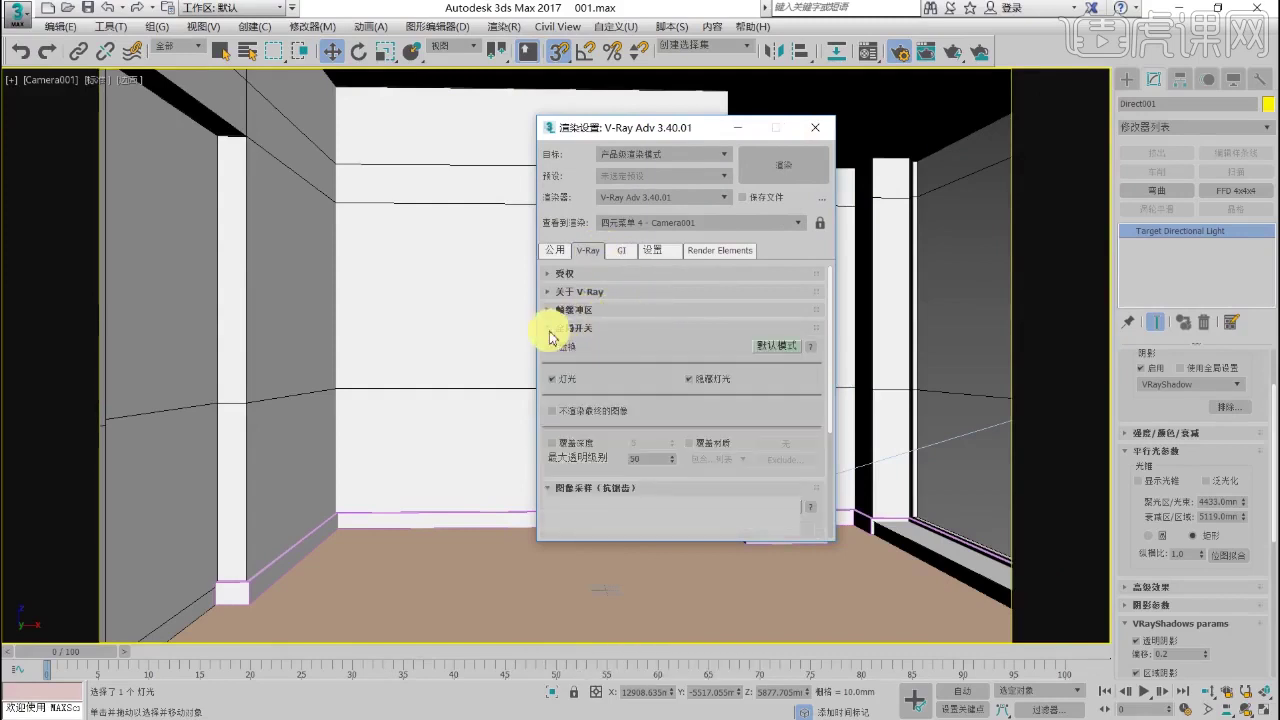
click(782, 347)
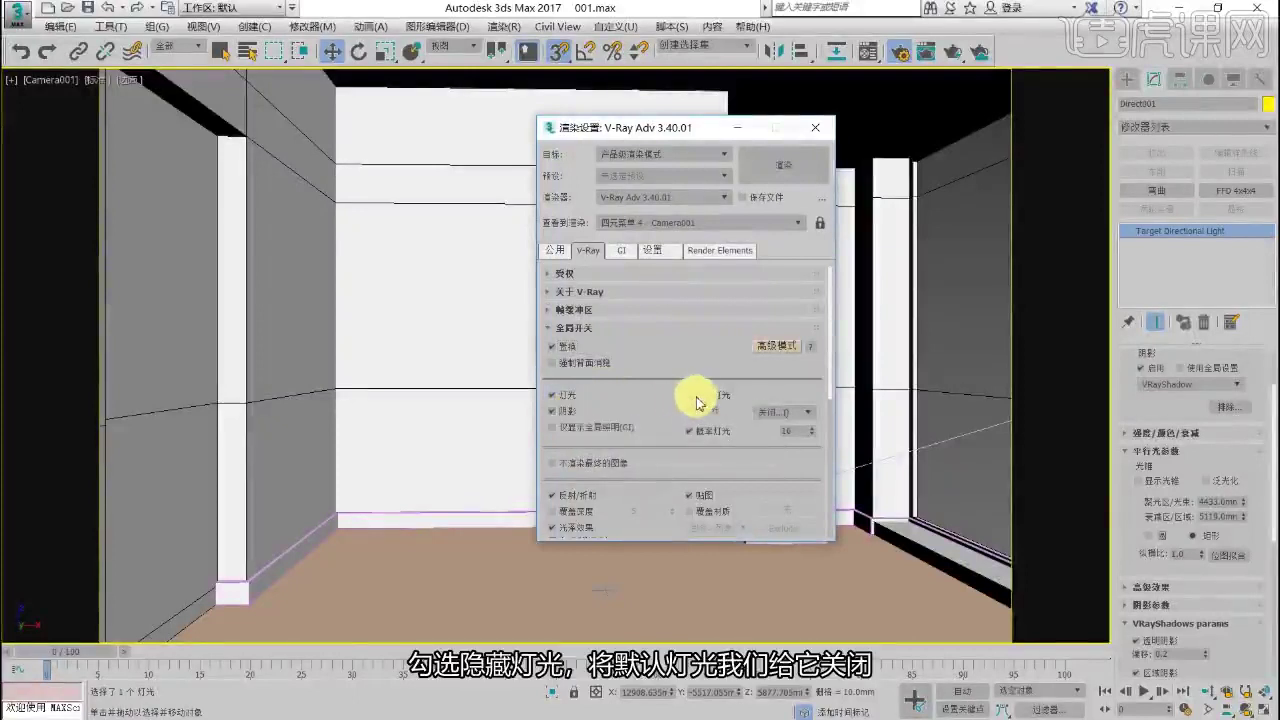
click(768, 412)
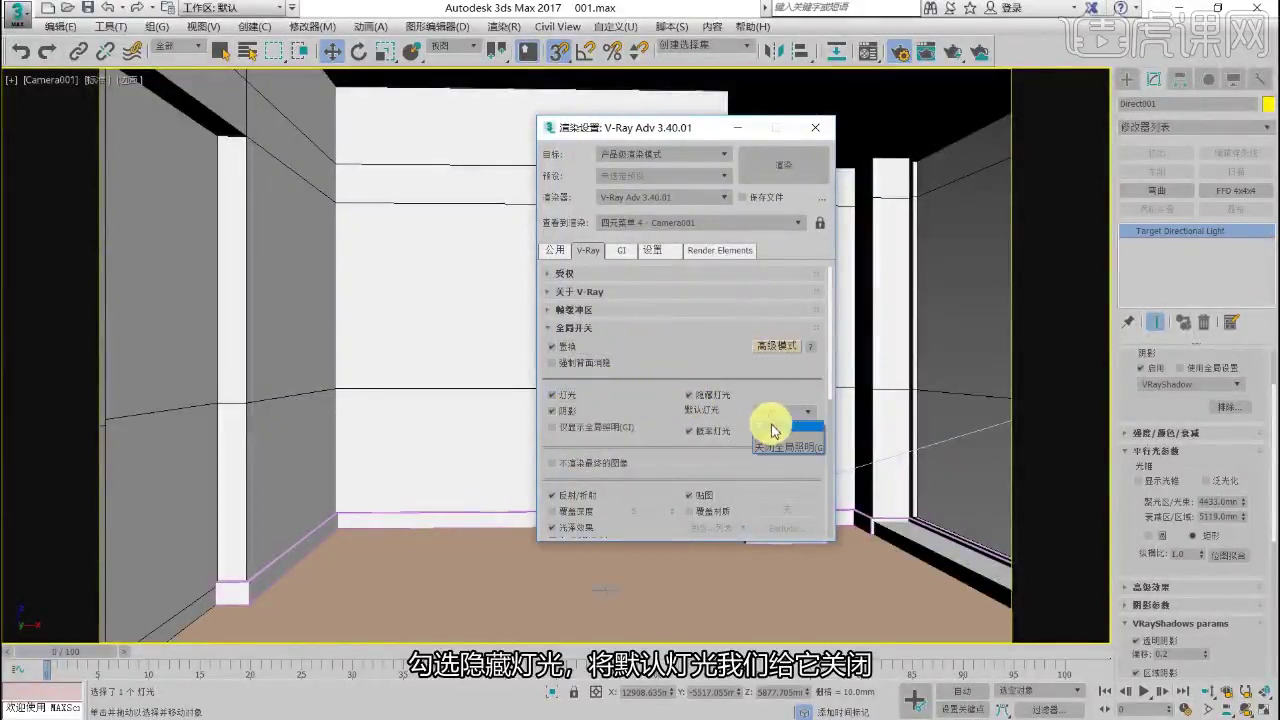
click(771, 428)
Step: Set the image sampler (图像采样) type to 块 and switch its settings to 专家模式
scroll(711, 434, down, 2)
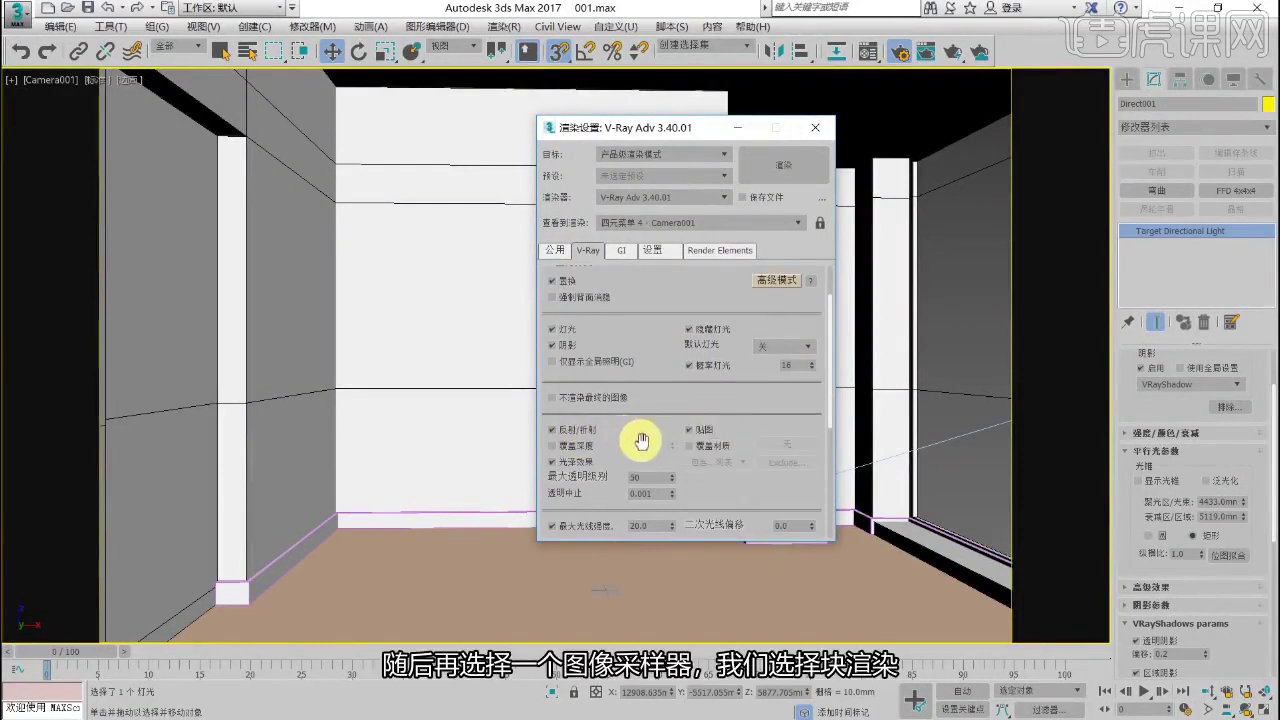
drag(668, 416, 673, 335)
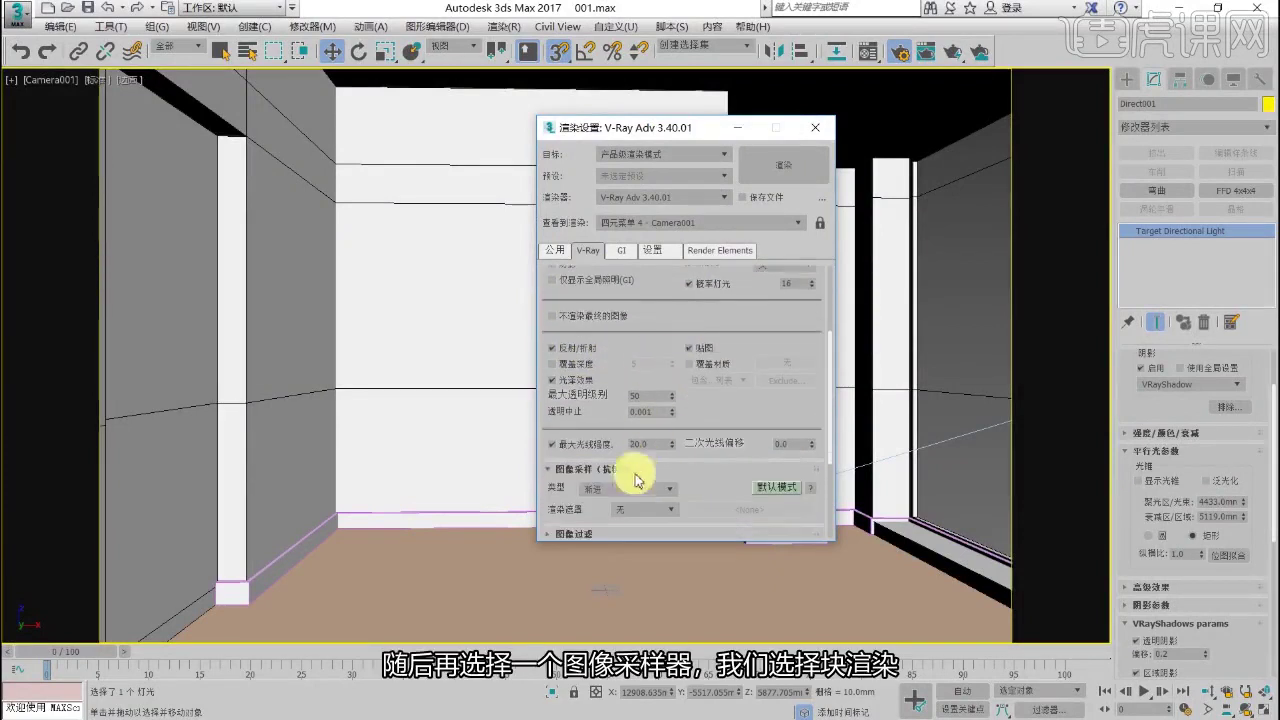
drag(565, 502, 566, 467)
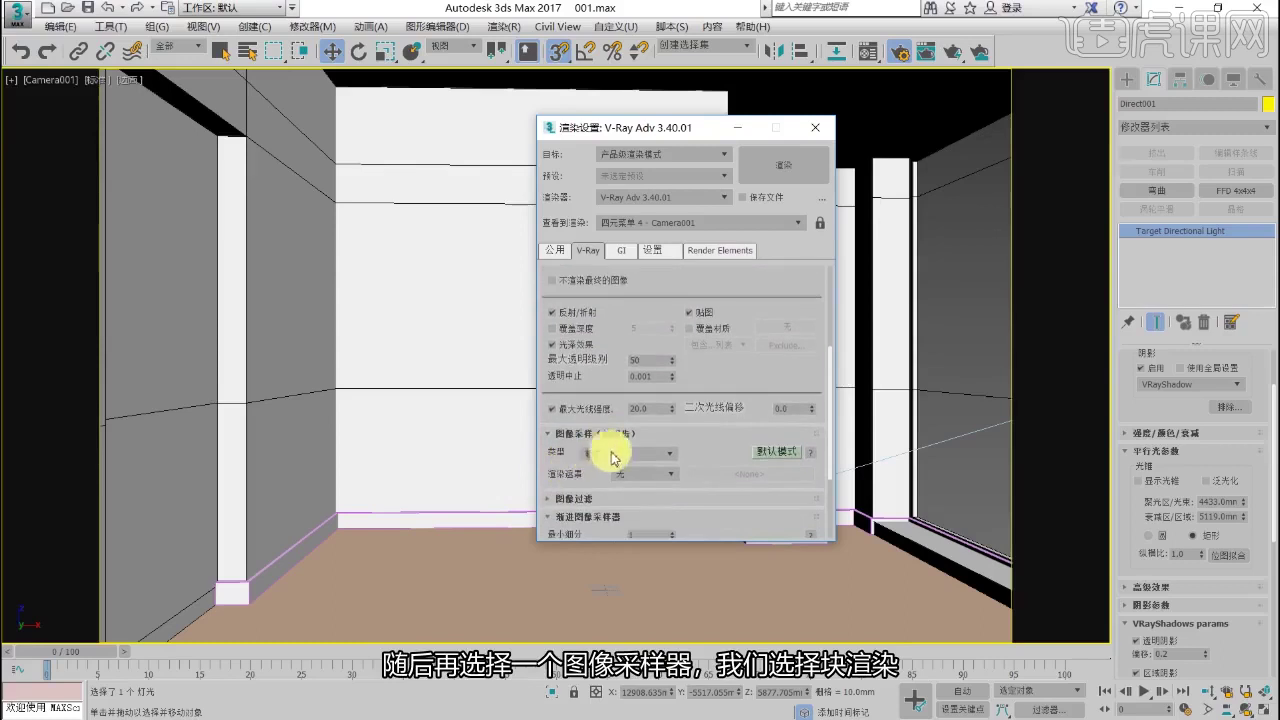
click(613, 458)
click(601, 462)
click(770, 451)
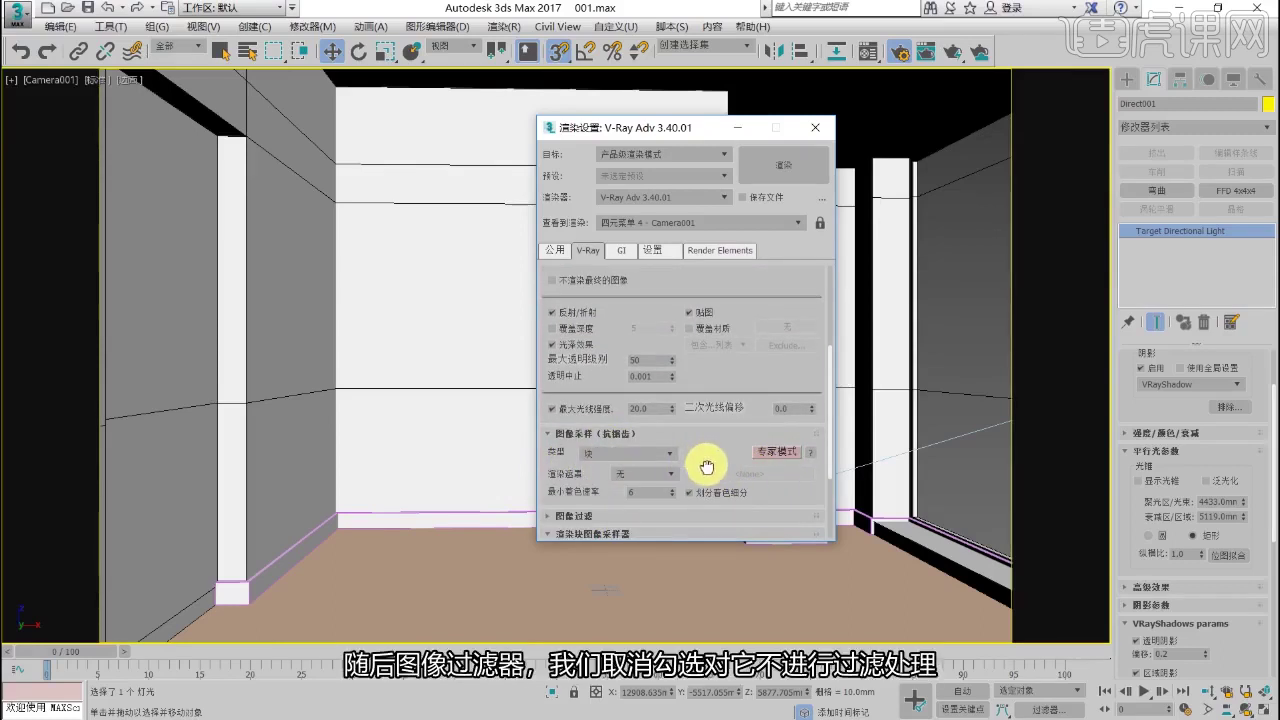
Step: Turn off 图像过滤器 in the image filter settings and 最大细分 in the block image sampler
drag(714, 451, 713, 397)
click(571, 462)
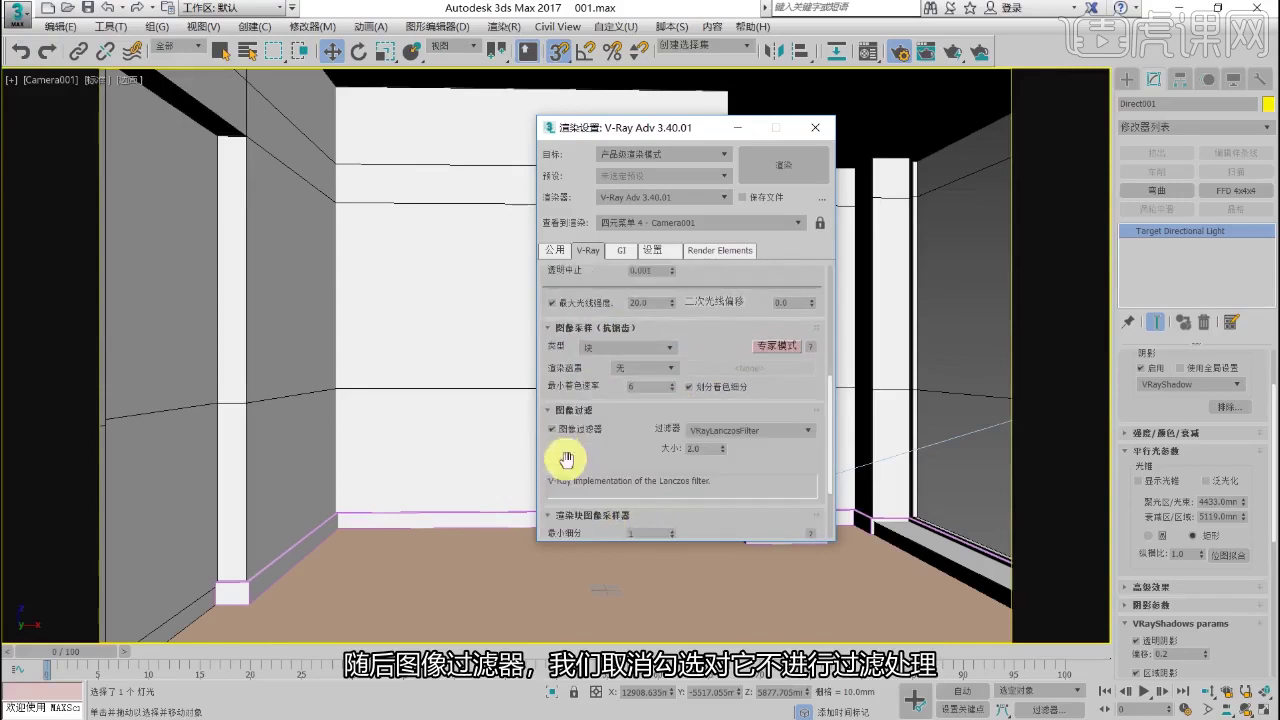
click(564, 430)
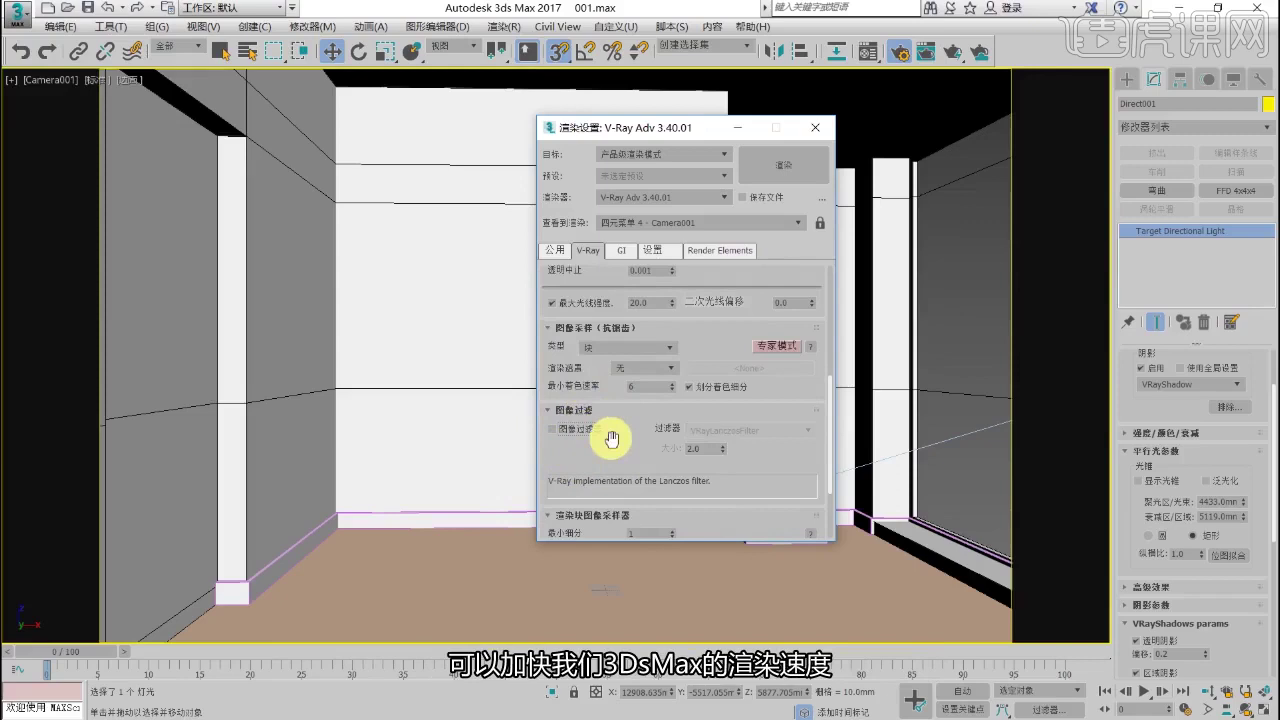
drag(611, 440, 609, 366)
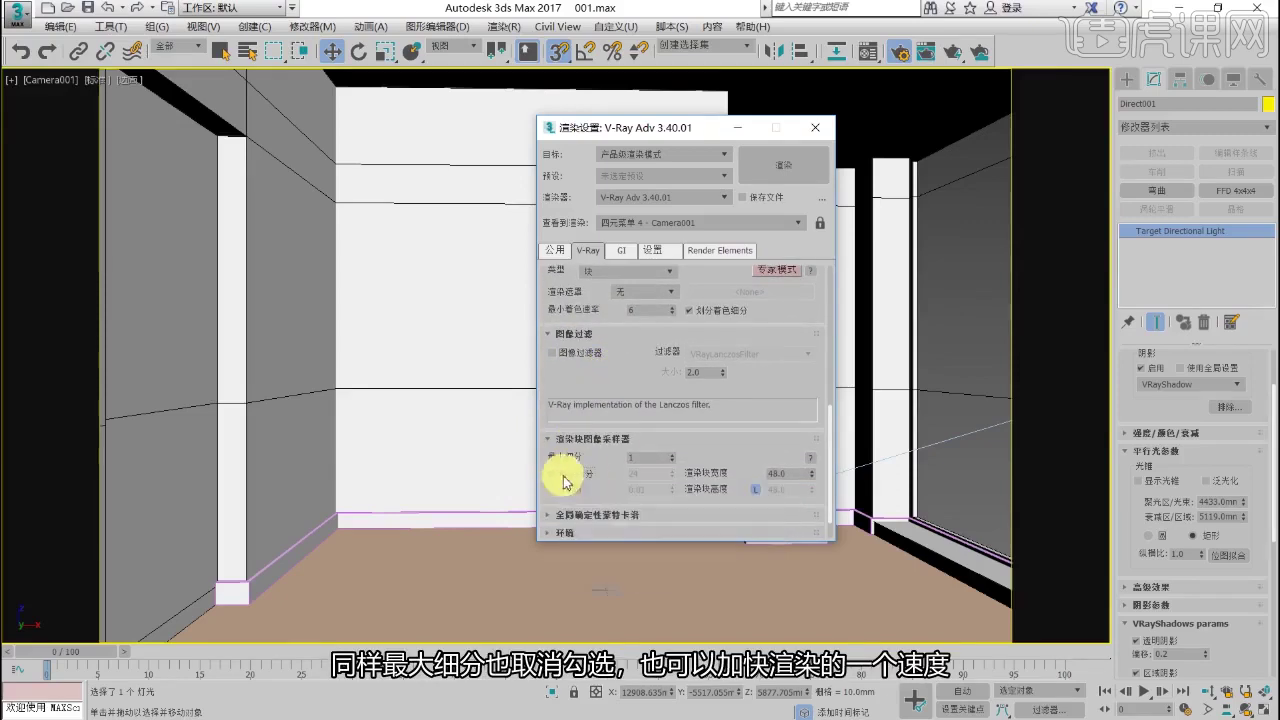
Step: Enable 全局照明(GI)环境 in the V-Ray environment settings and give the skylight a light blue colour
drag(594, 487, 611, 422)
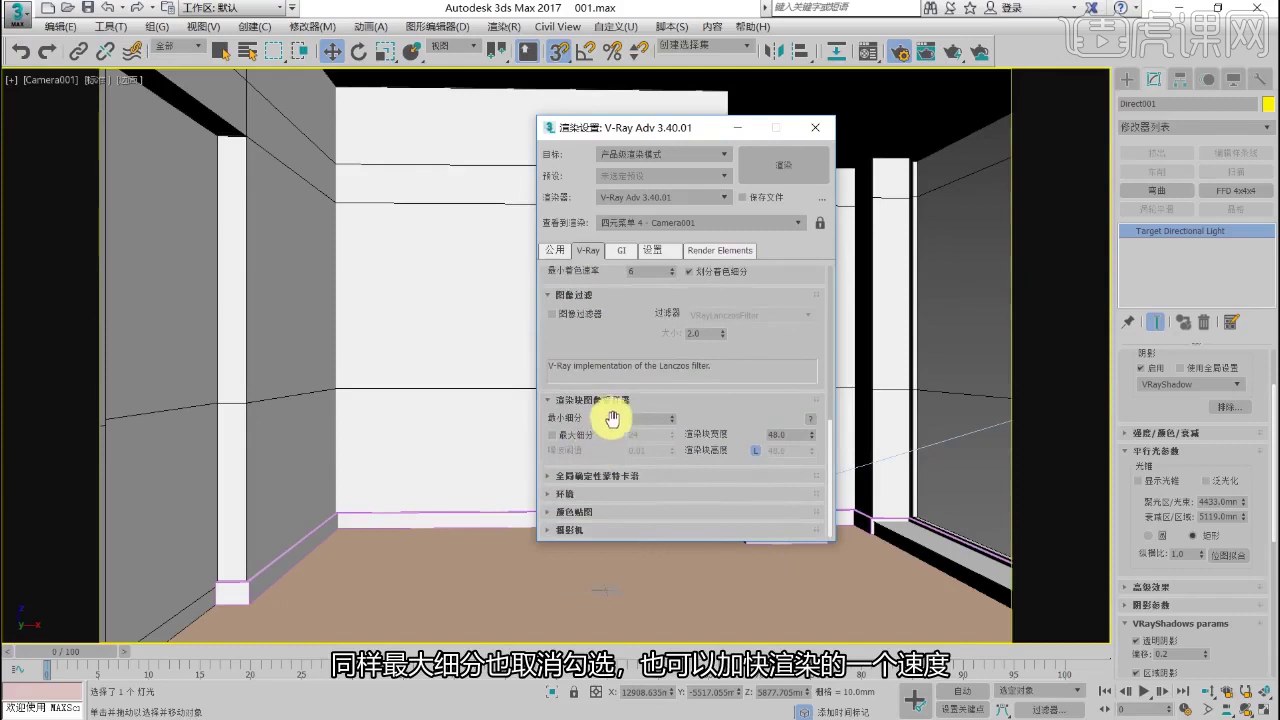
click(560, 494)
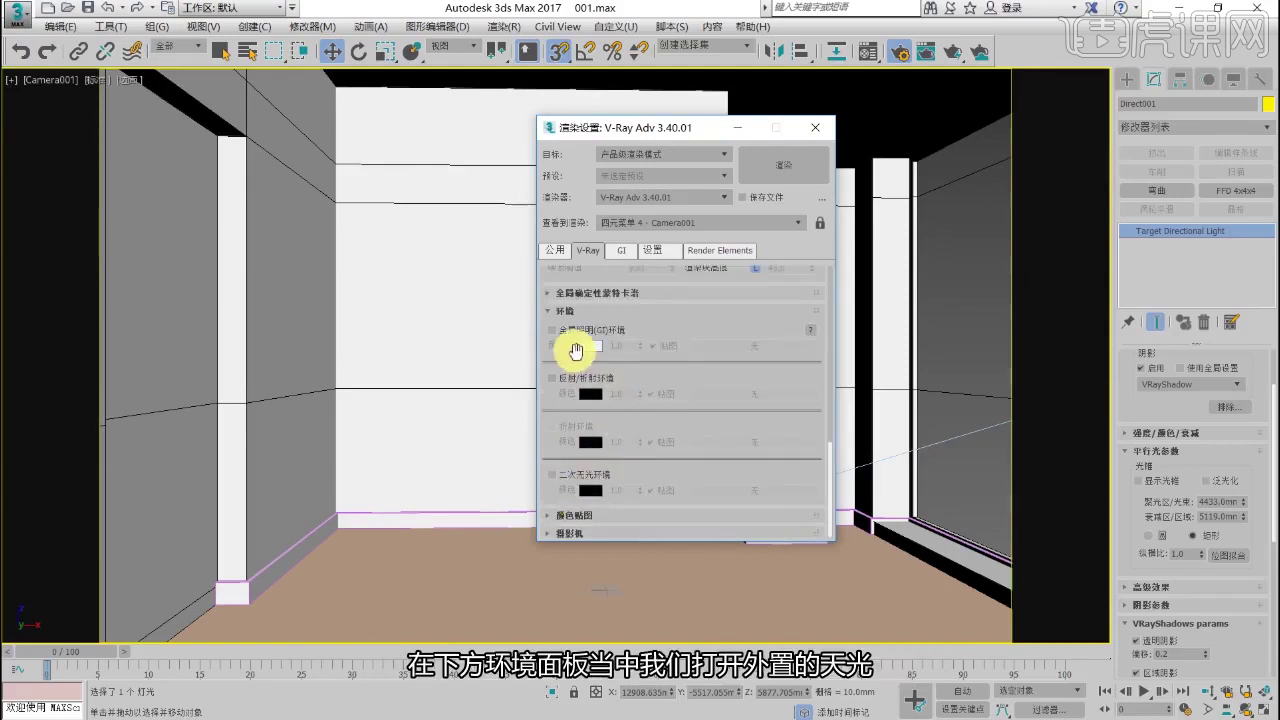
click(552, 330)
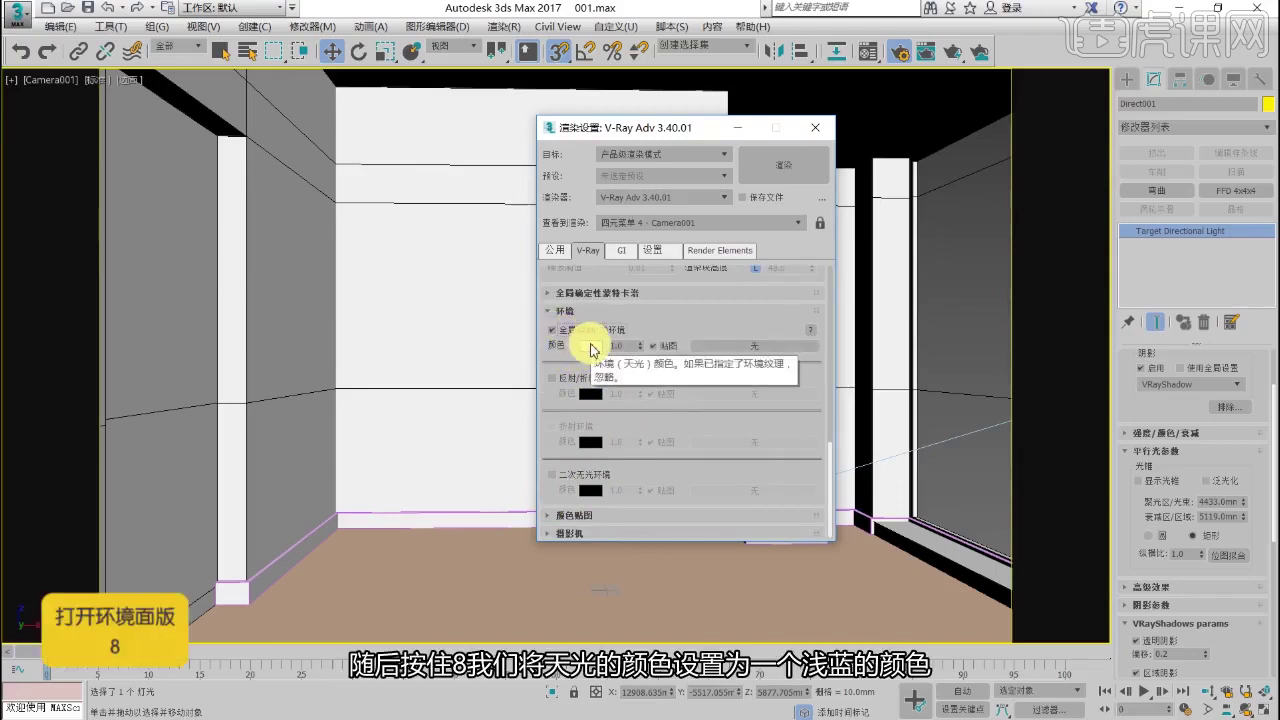
key(8)
click(546, 309)
drag(343, 128, 419, 193)
click(534, 239)
click(747, 211)
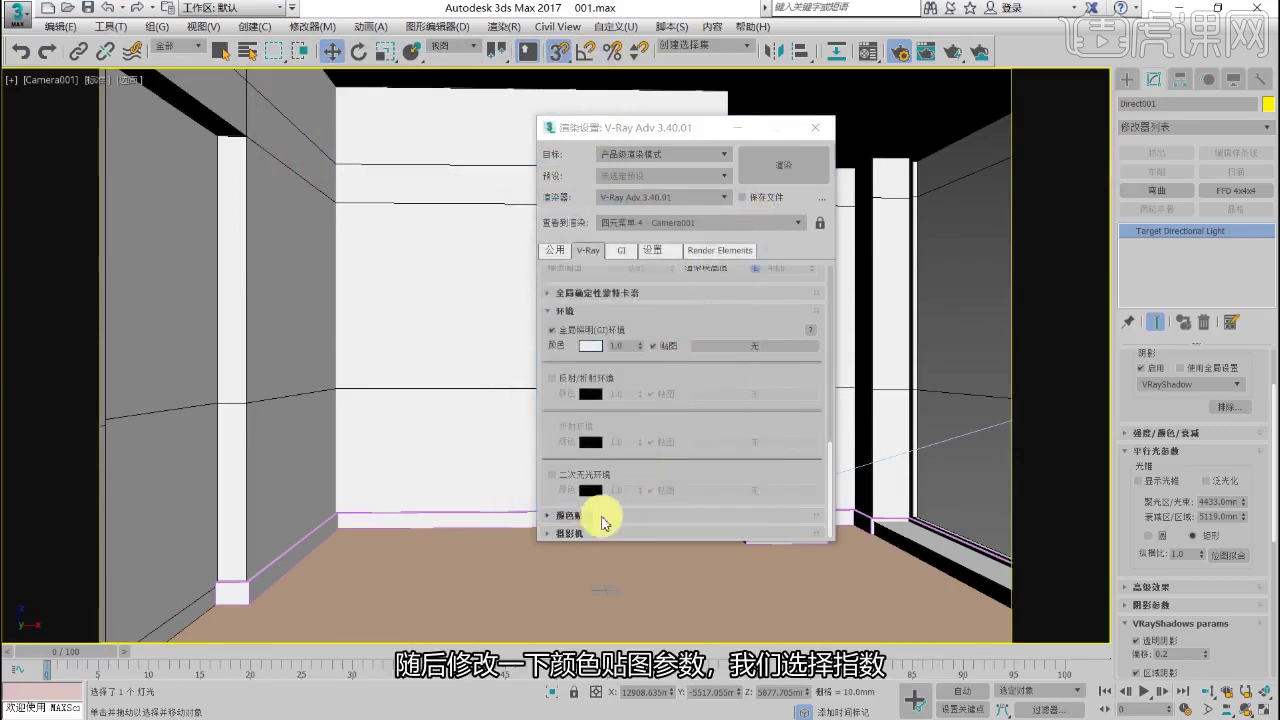
Step: Set colour mapping (颜色贴图) to Exponential in 高级模式 with a gamma (伽玛) of 1.0
click(560, 516)
click(612, 479)
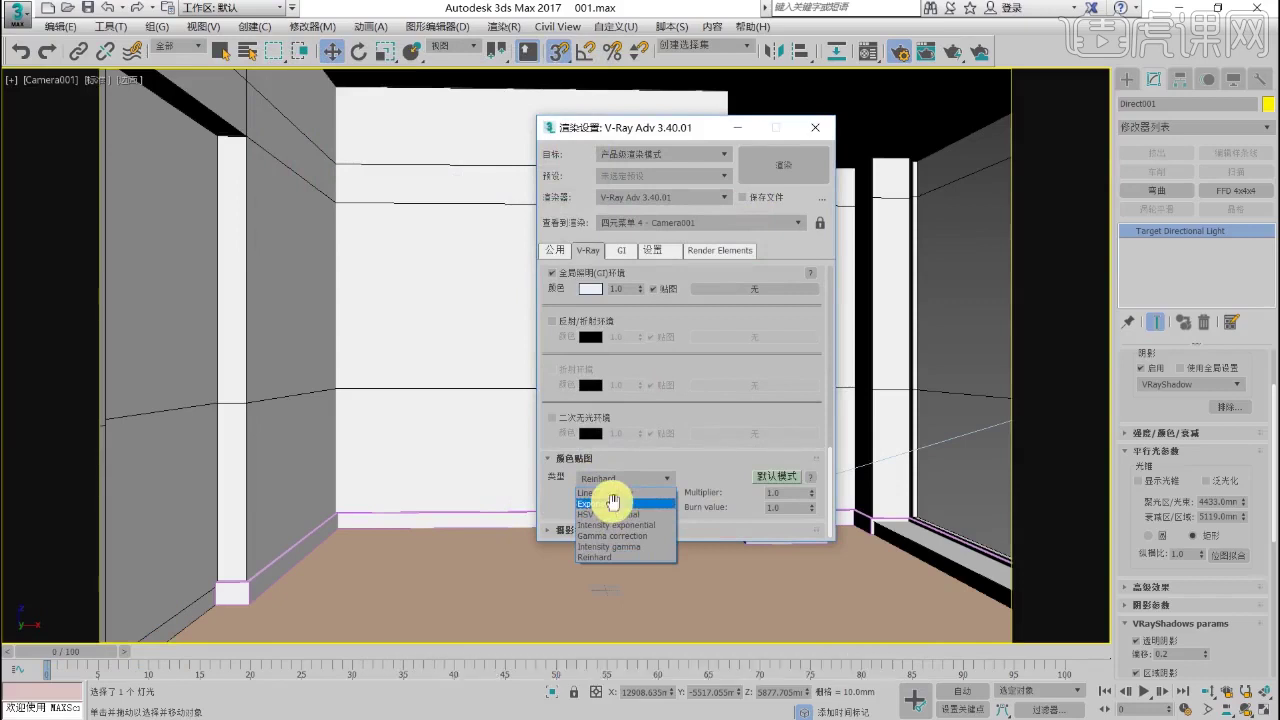
click(612, 504)
click(762, 489)
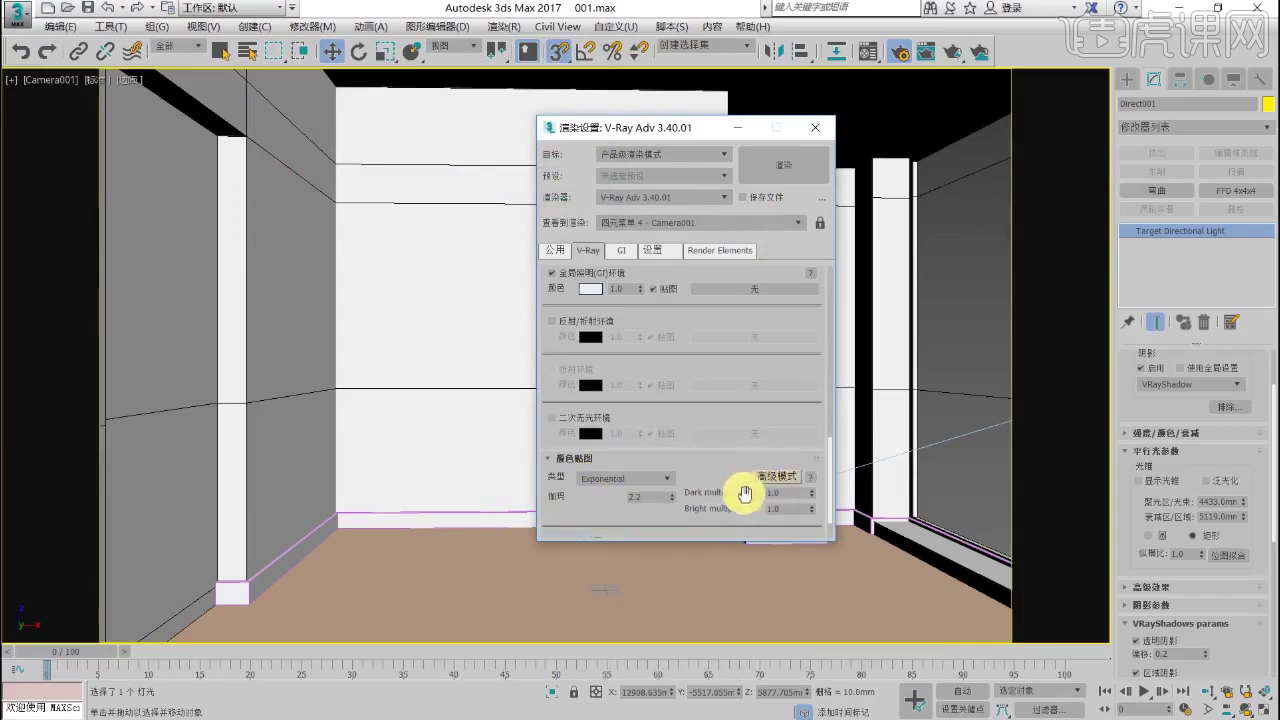
drag(650, 497, 590, 497)
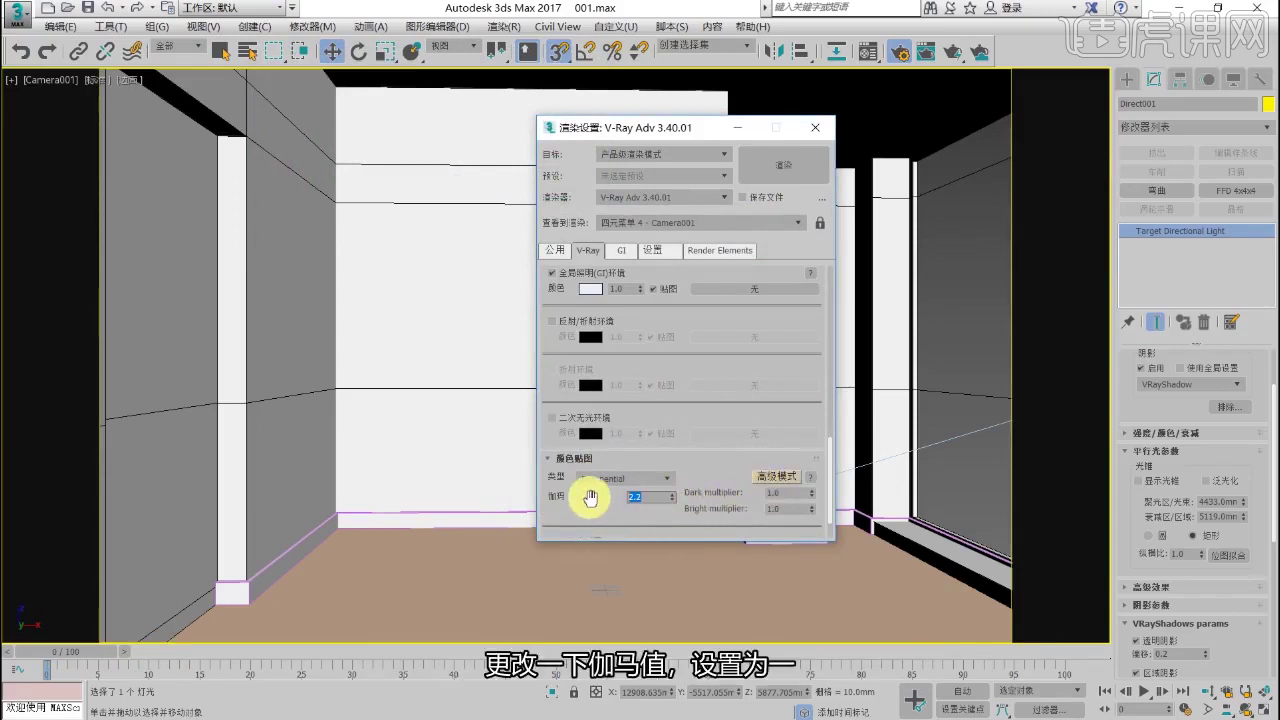
key(Return)
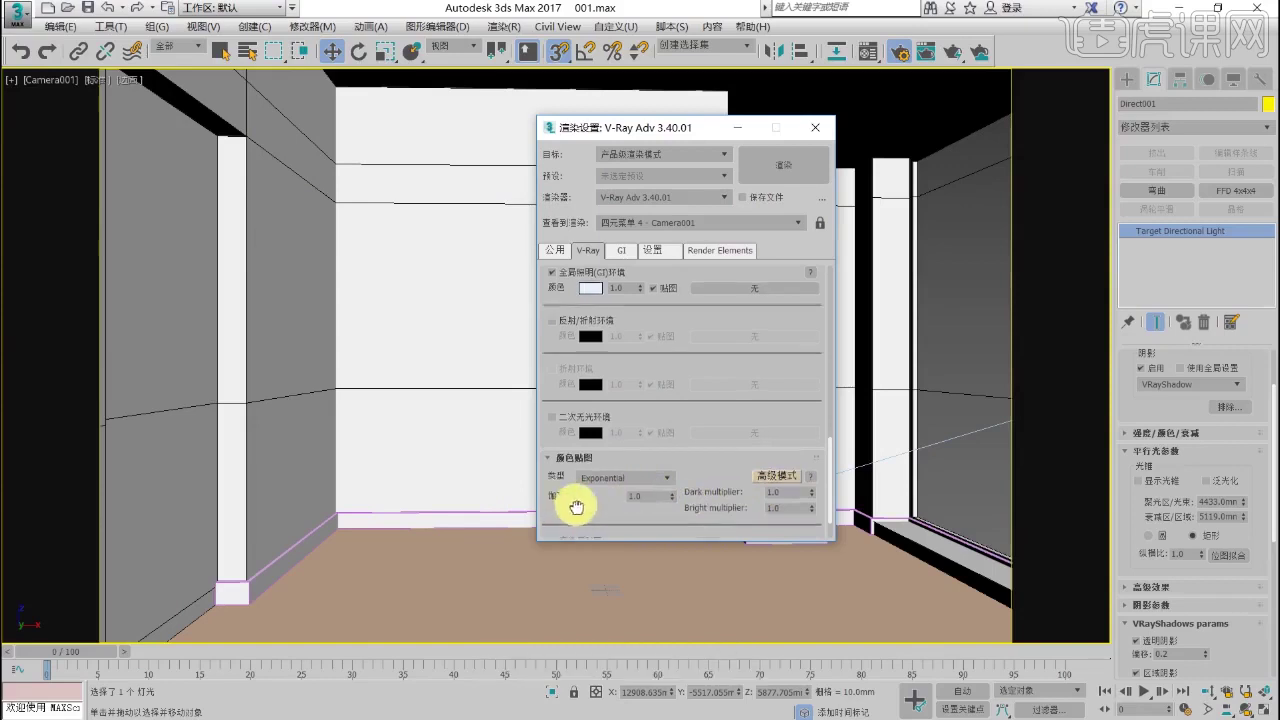
scroll(575, 505, down, 2)
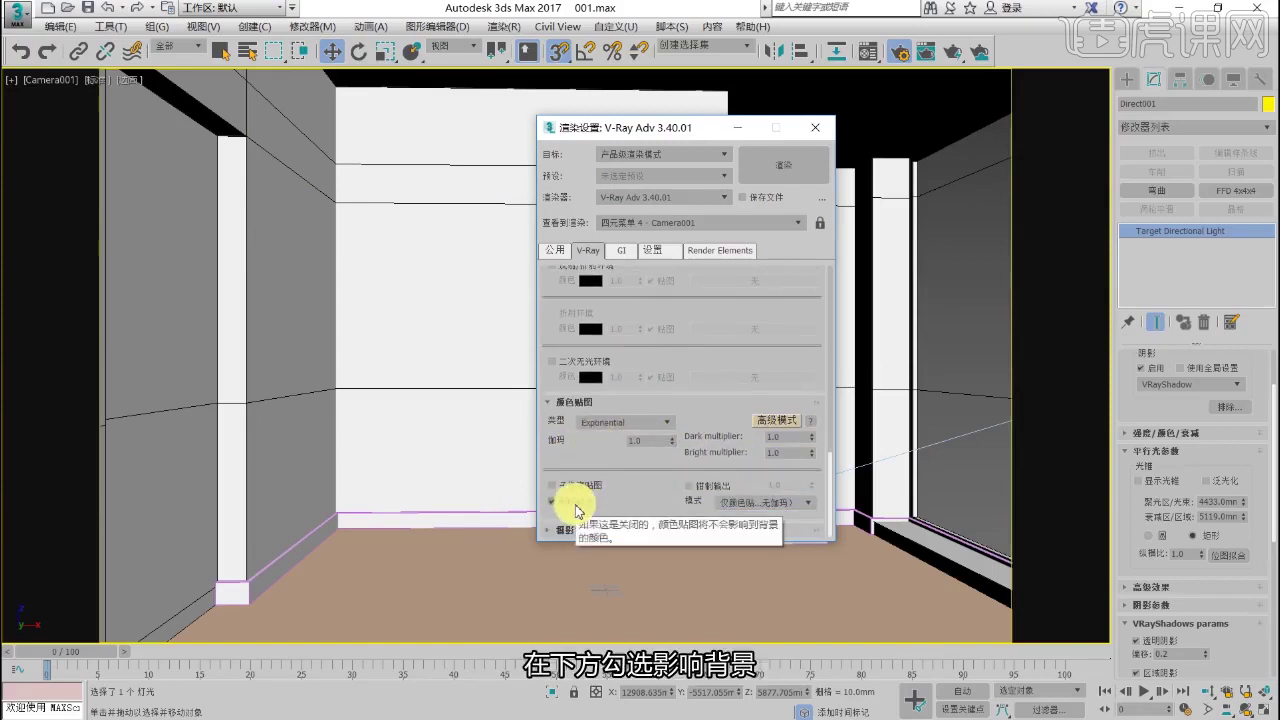
Step: Set the primary GI engine (首次引擎) to 发光图 and its preset to Very low
click(621, 251)
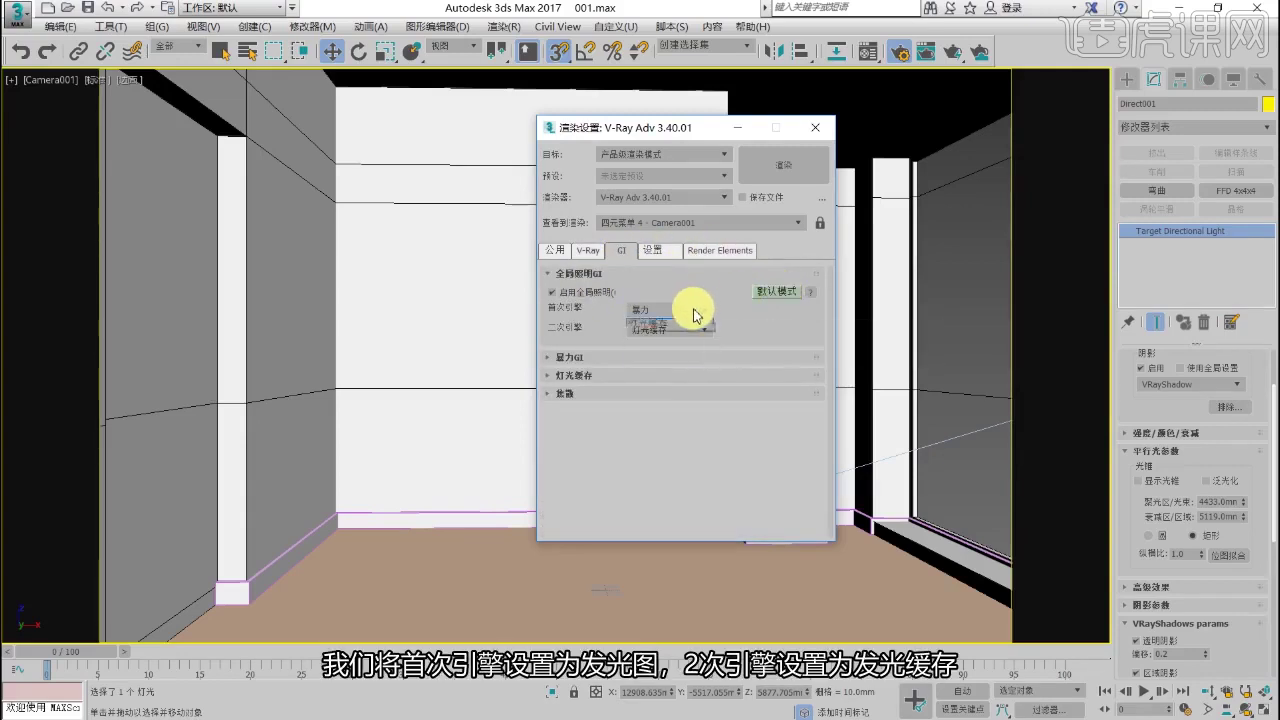
click(697, 315)
click(650, 322)
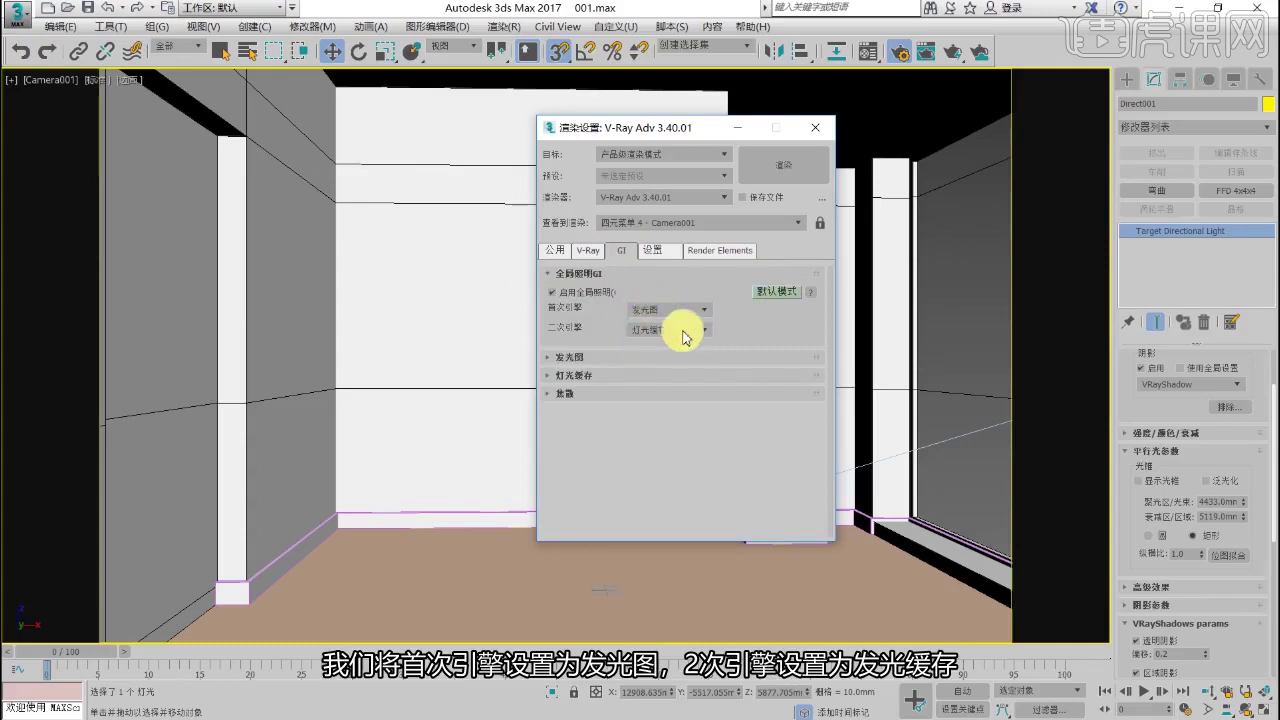
click(560, 358)
scroll(678, 330, down, 1)
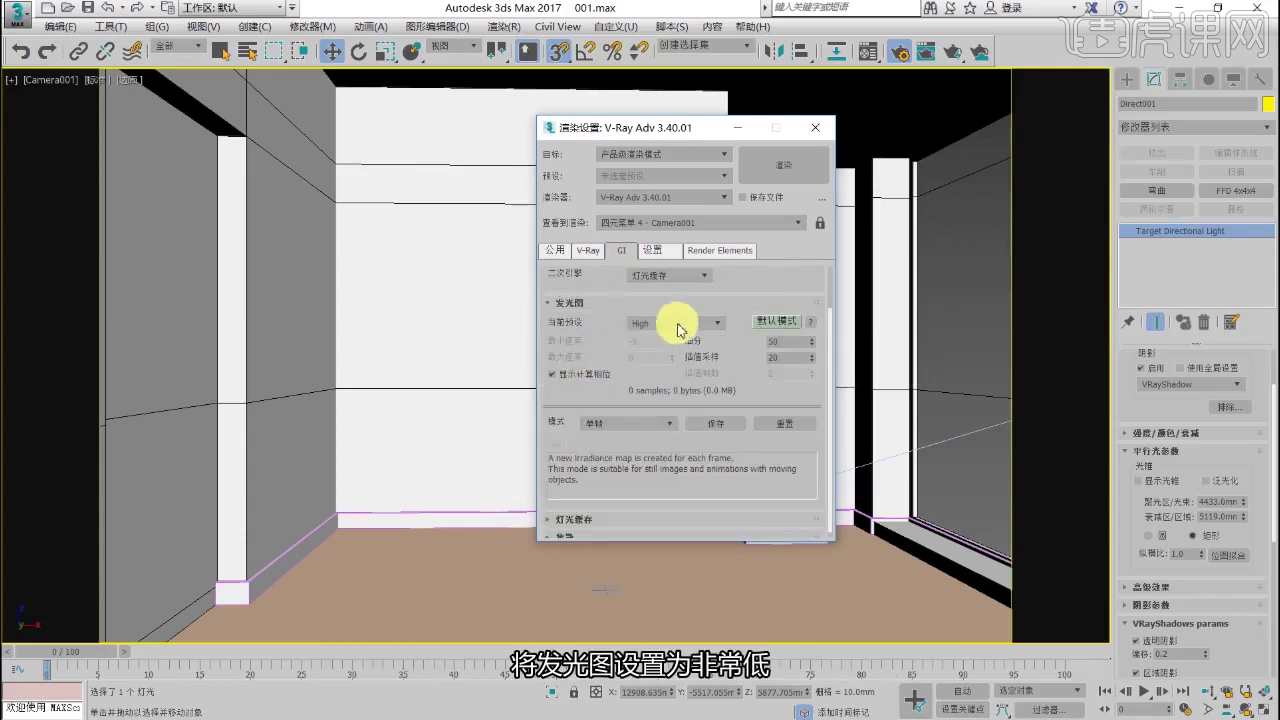
click(678, 330)
click(656, 342)
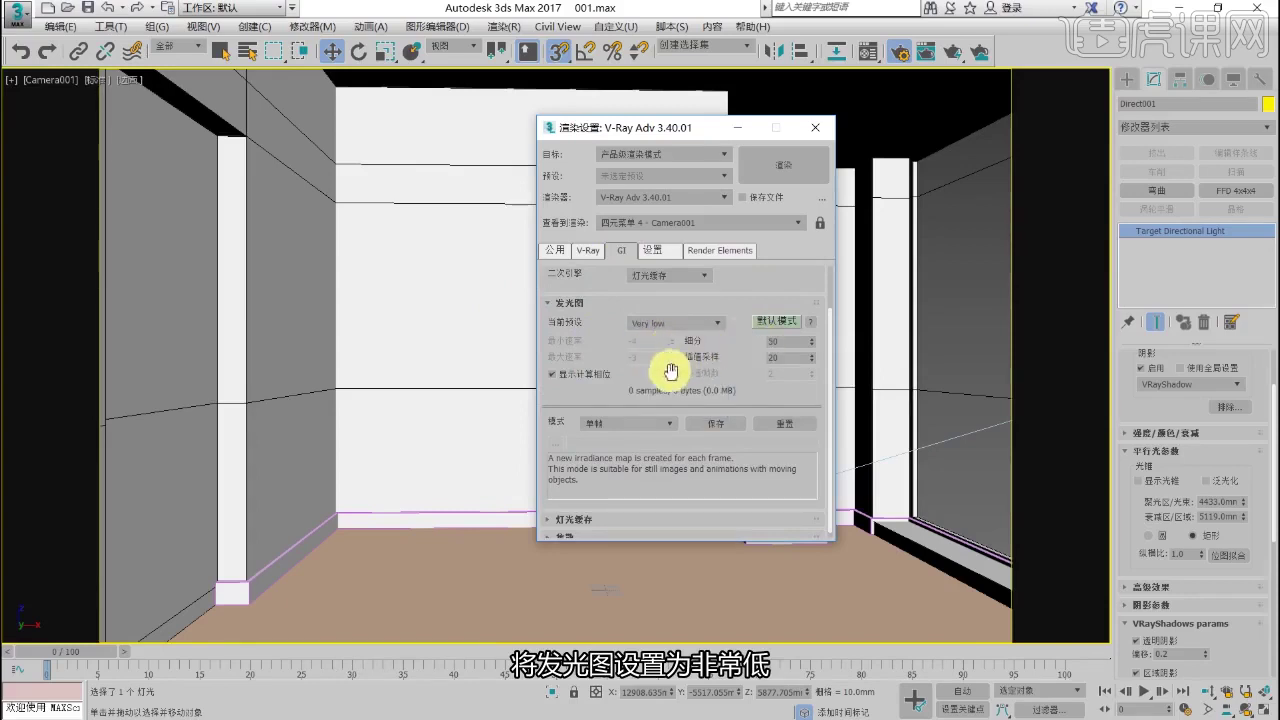
Step: Set the light cache (灯光缓存) subdivisions (细分) to 300
scroll(591, 394, down, 1)
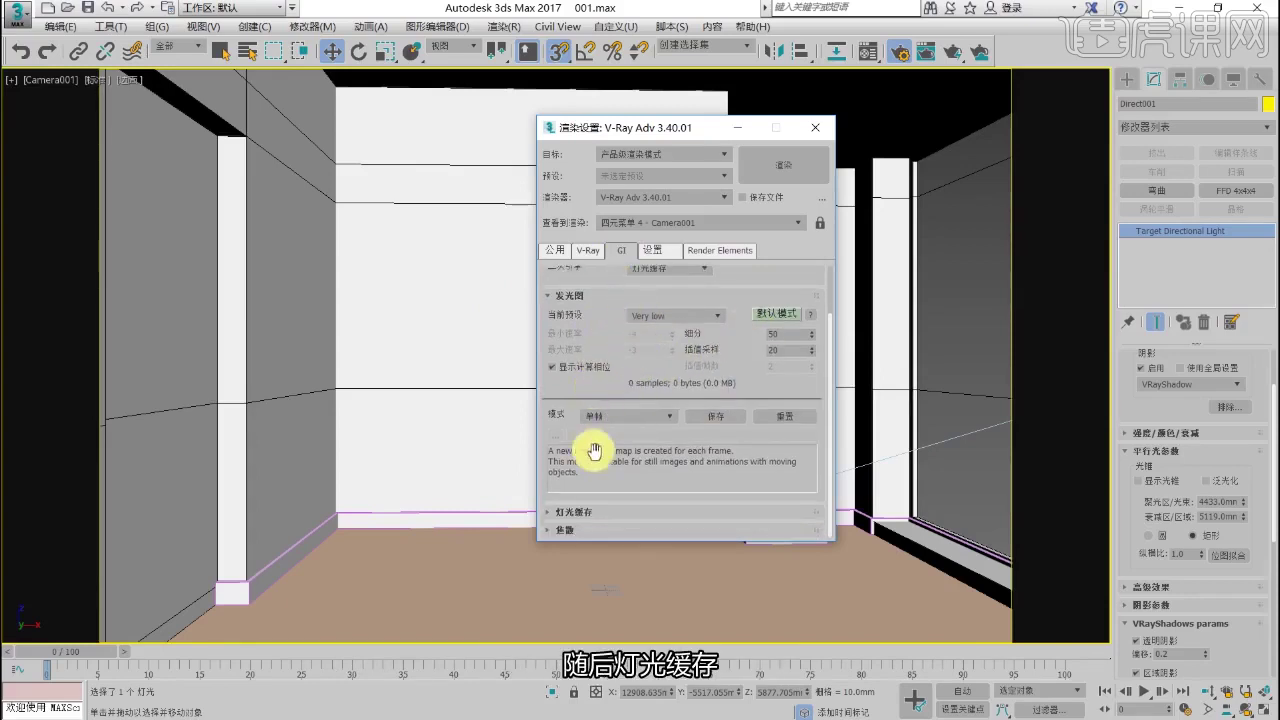
click(551, 513)
scroll(657, 457, down, 3)
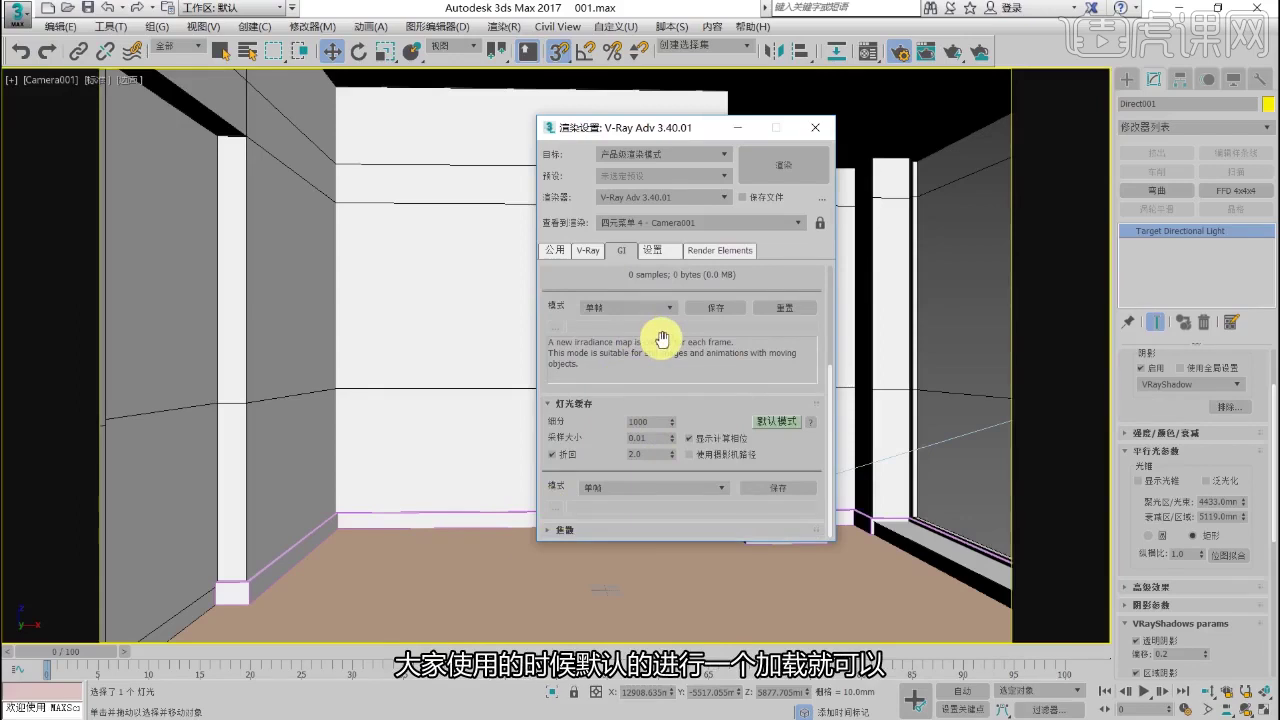
double_click(650, 421)
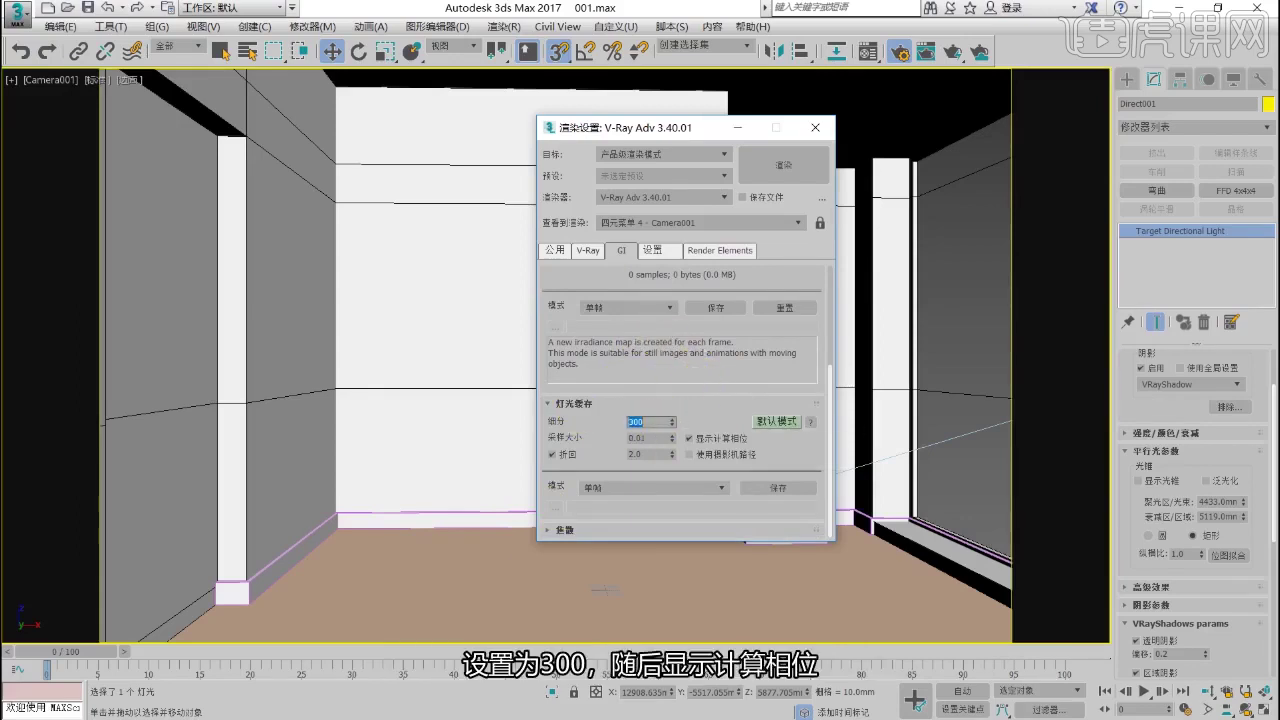
click(709, 386)
Step: Switch 全局确定性蒙特卡洛 to 高级模式 and set 最小采样 to 8, 自适应数量 to 0.97 and 噪波阈值 to 0.1
click(595, 251)
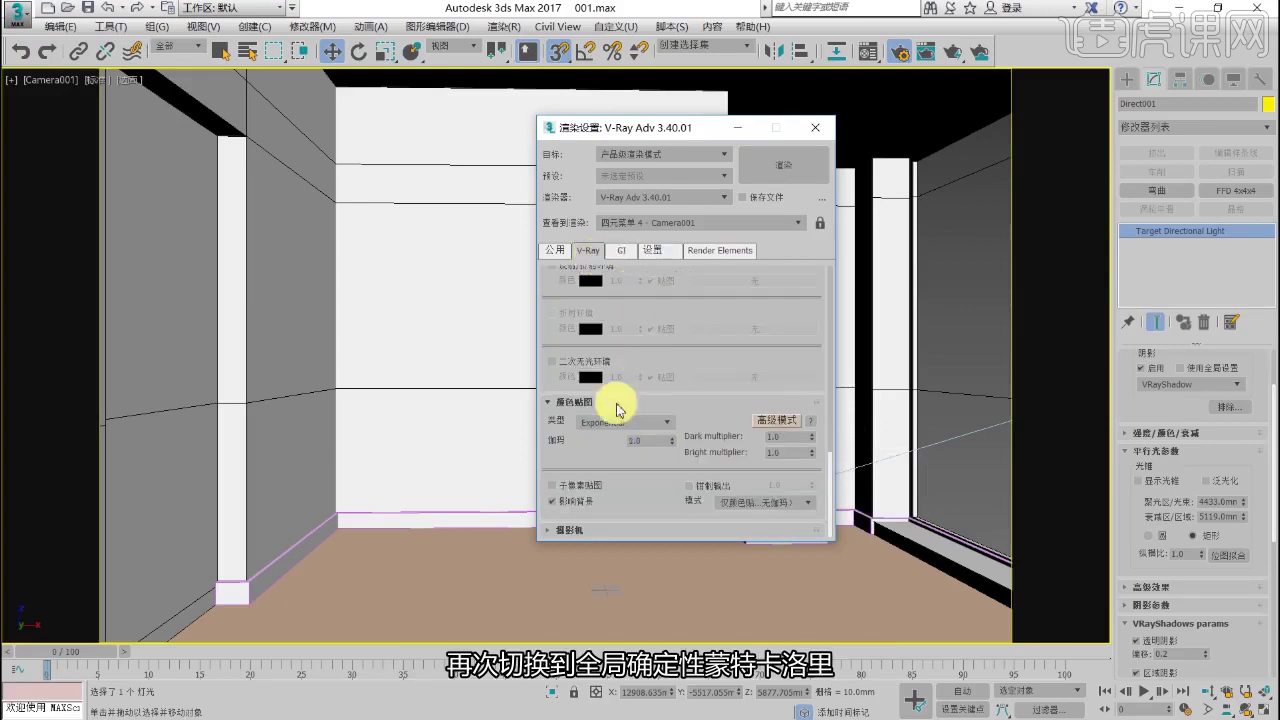
scroll(586, 423, down, 3)
click(560, 295)
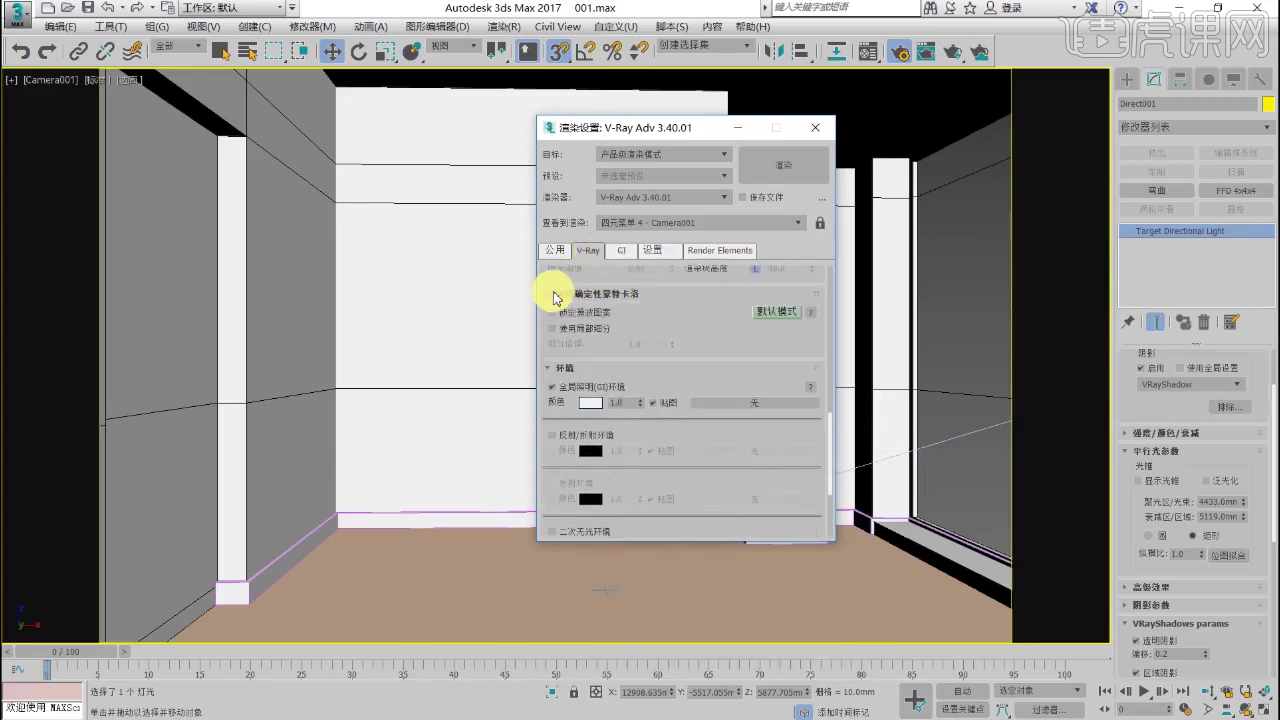
click(776, 313)
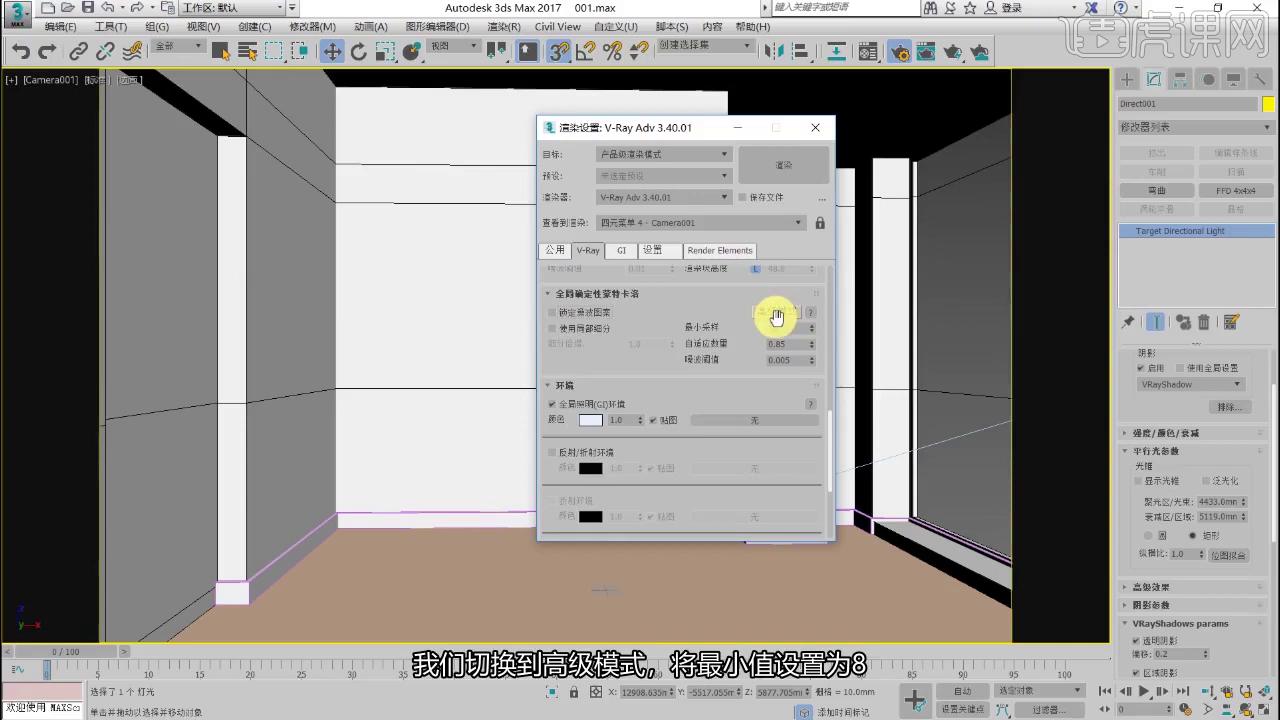
double_click(790, 327)
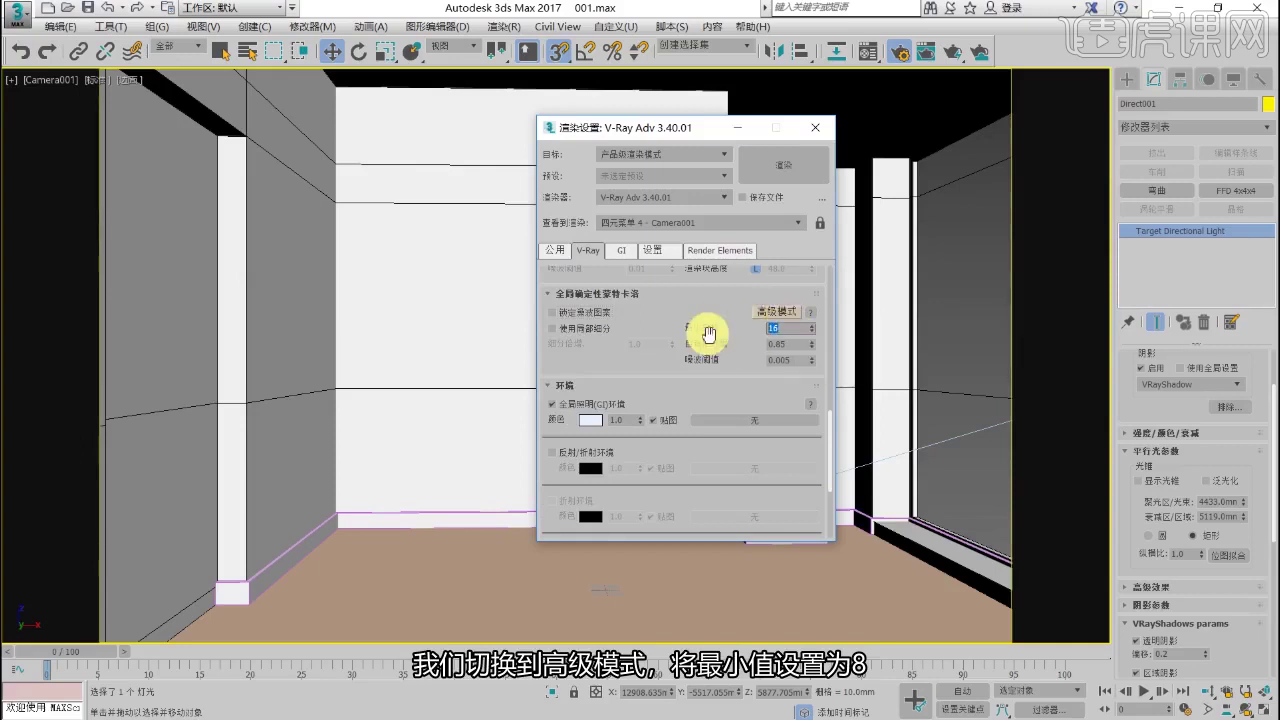
text(8)
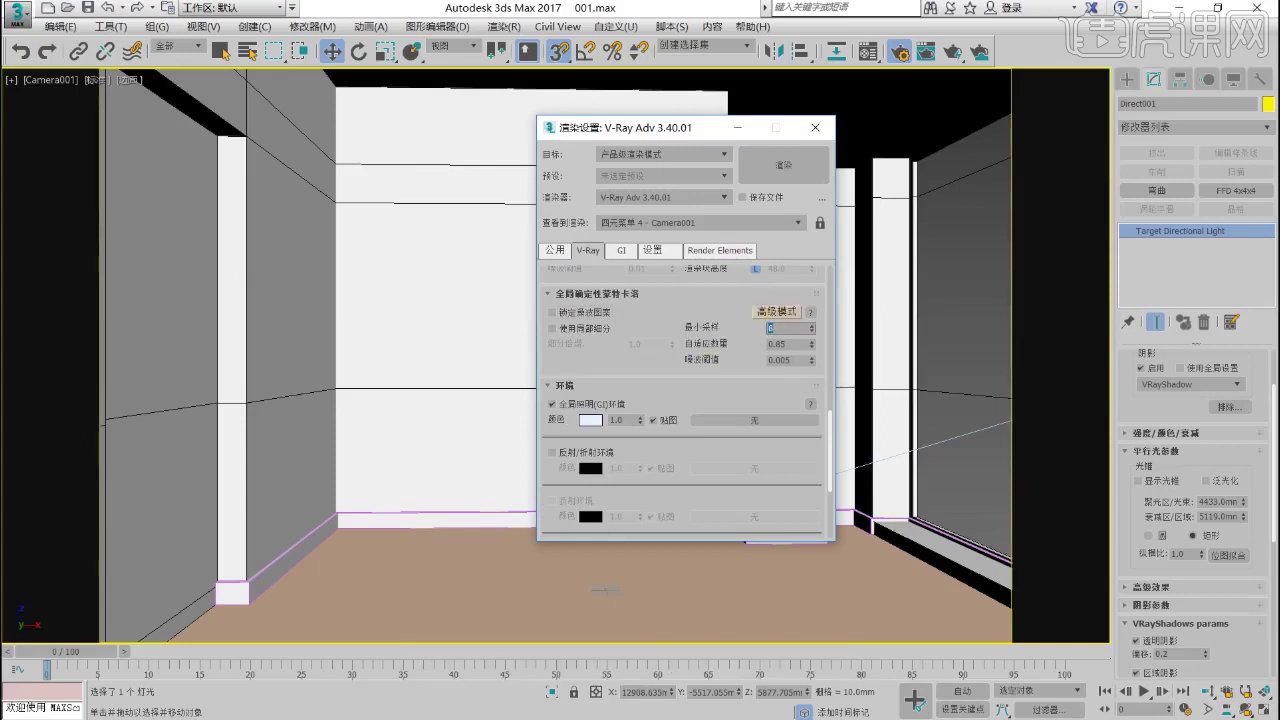
double_click(788, 344)
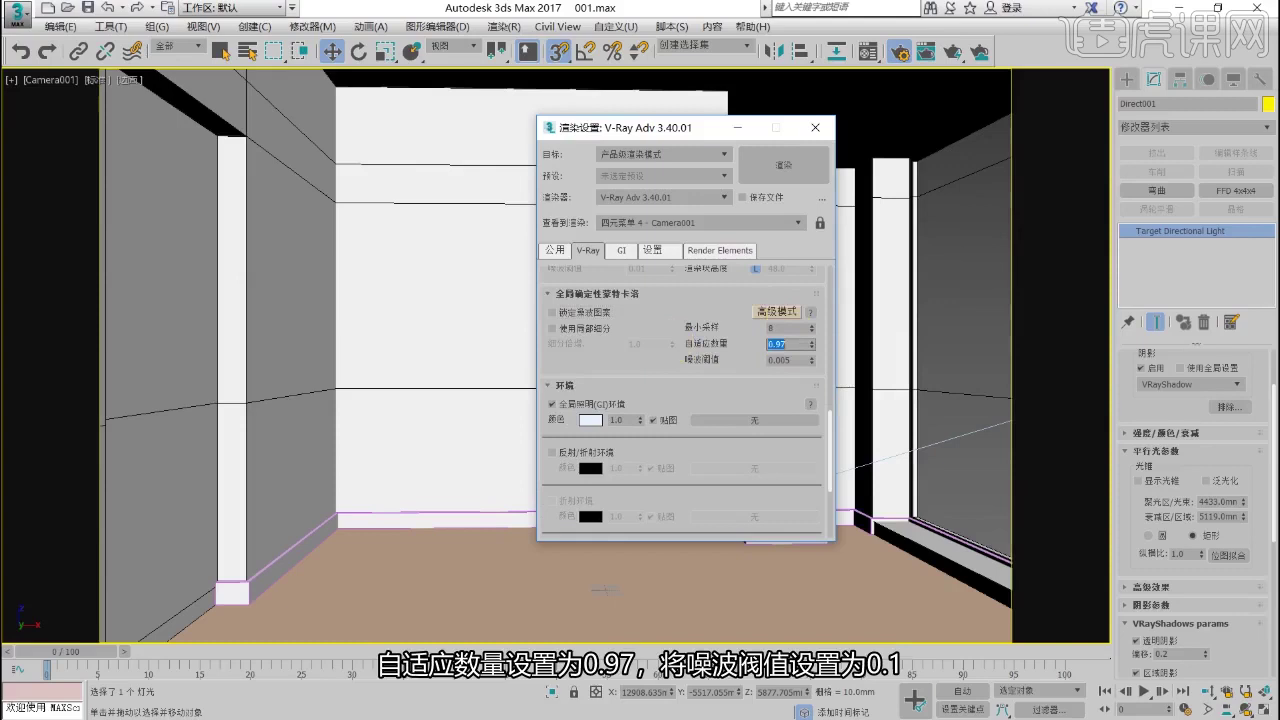
double_click(790, 360)
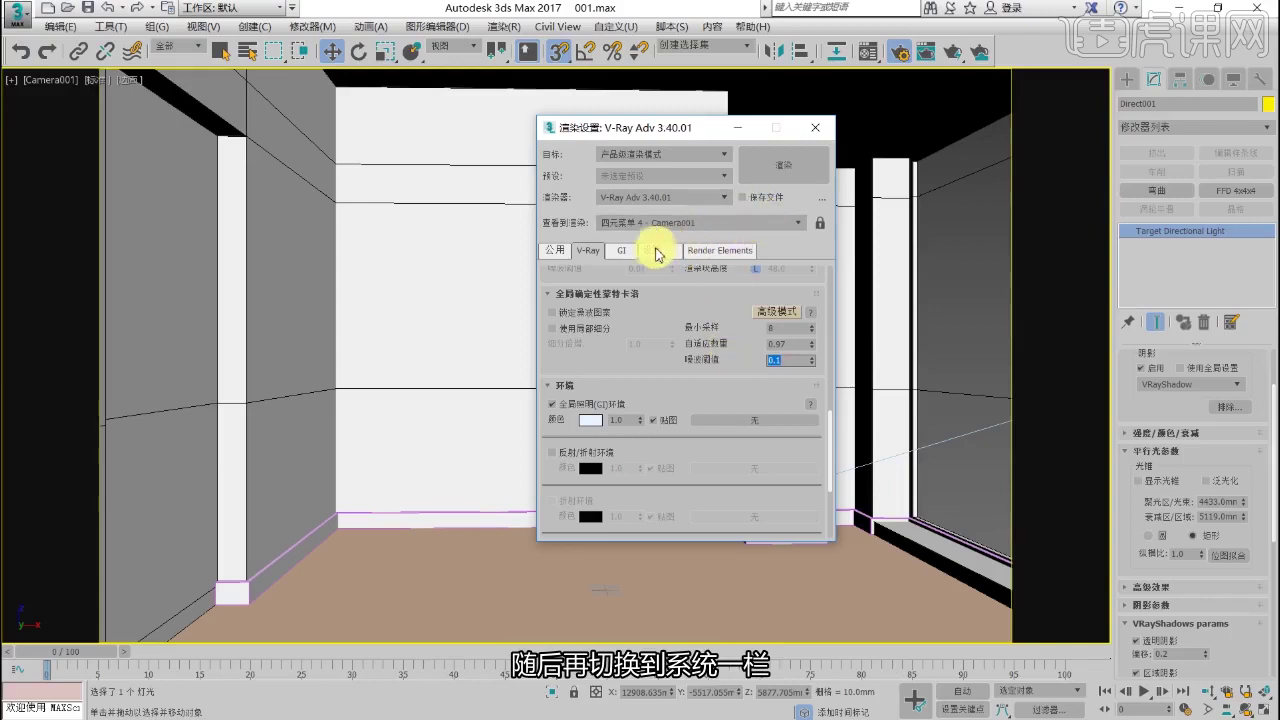
Step: In V-Ray's 系统 settings, set the render sequence (序列) to Checker, switch to 高级模式 and set the log window (日志窗口) to 从不
click(656, 251)
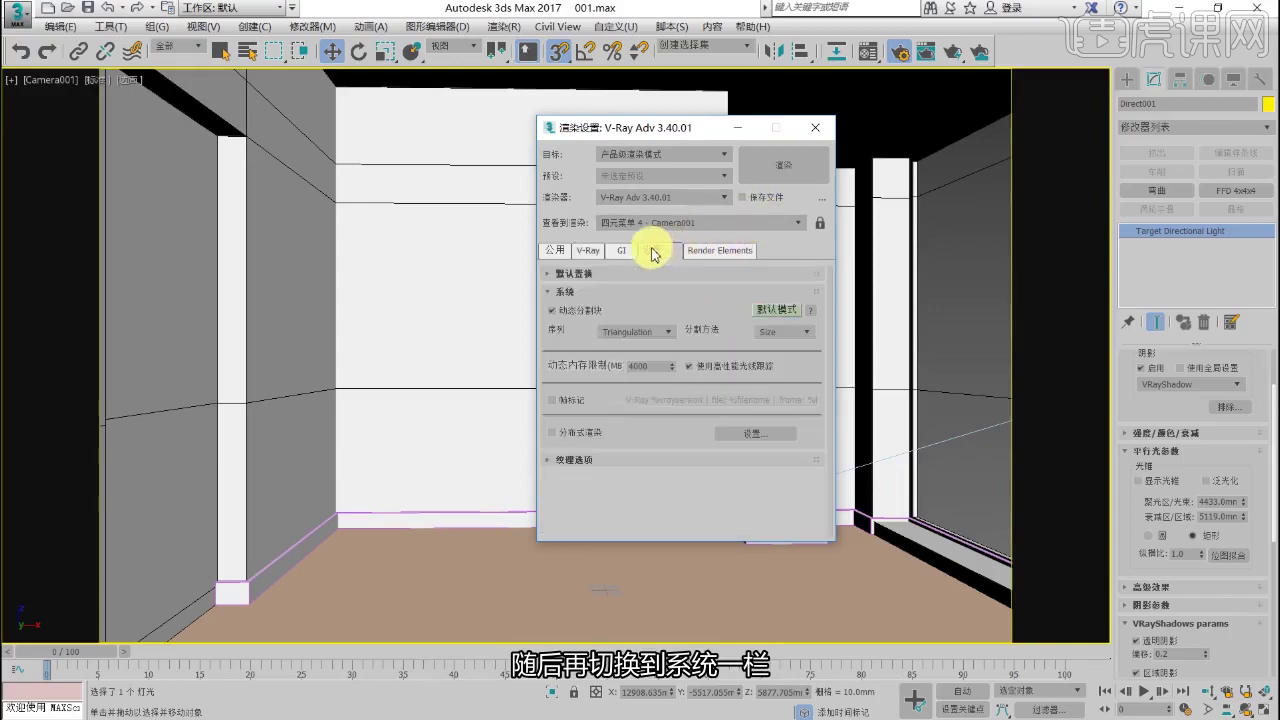
click(636, 331)
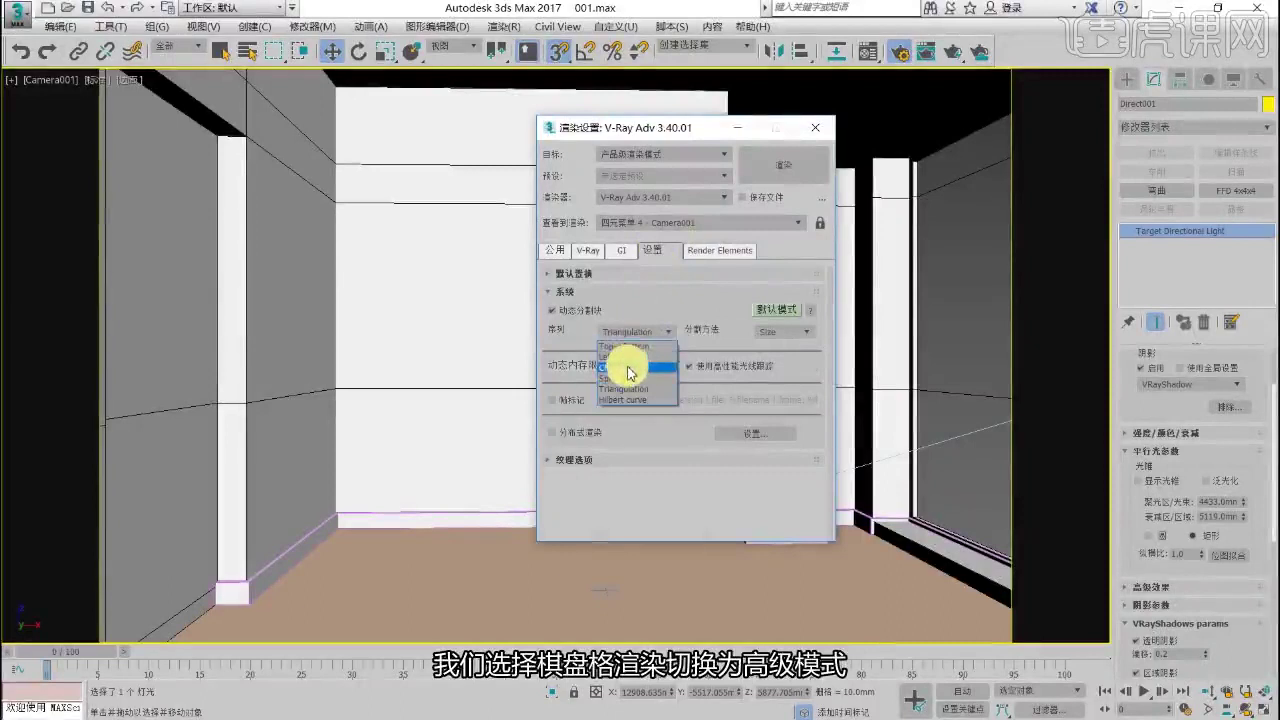
click(630, 370)
click(776, 309)
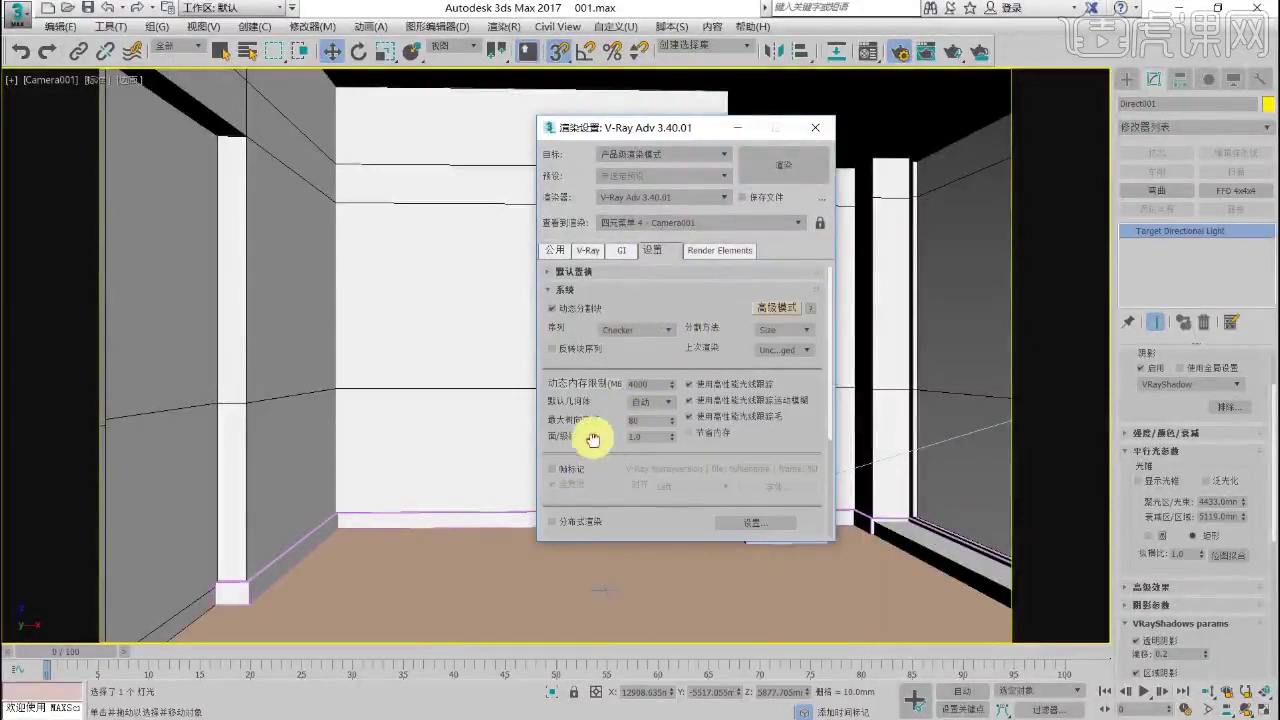
scroll(593, 438, down, 3)
click(630, 480)
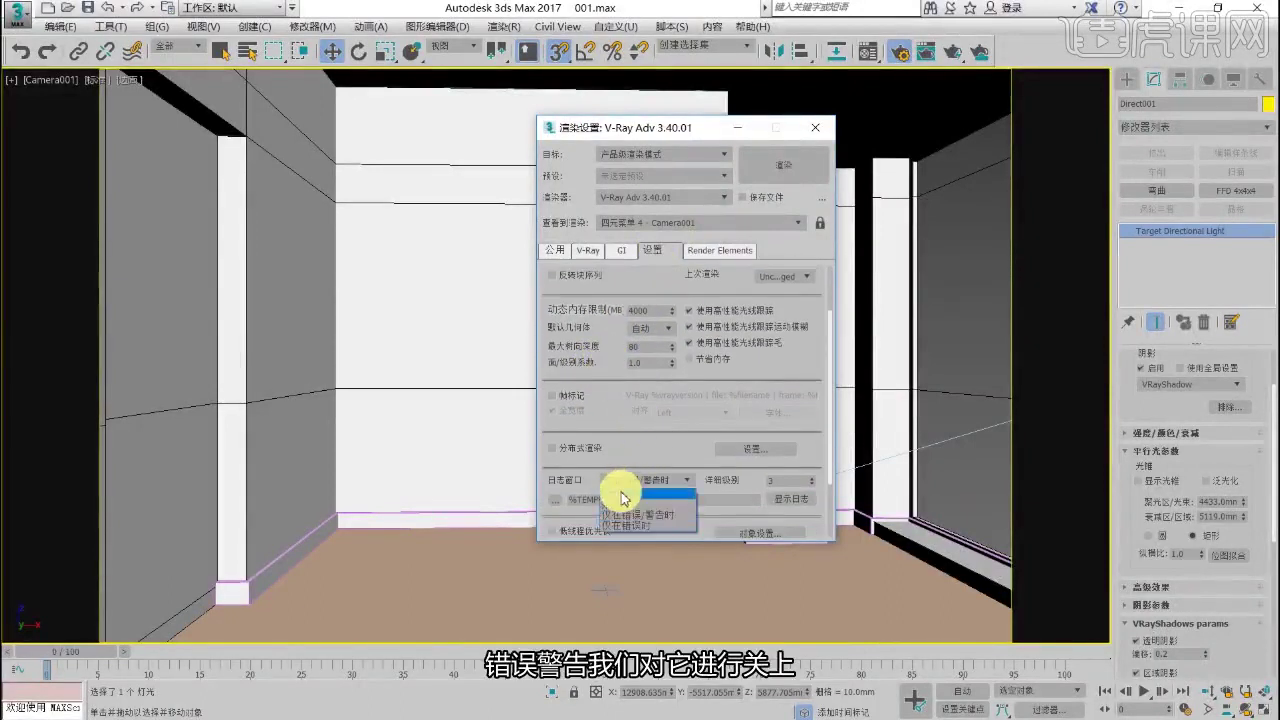
click(622, 494)
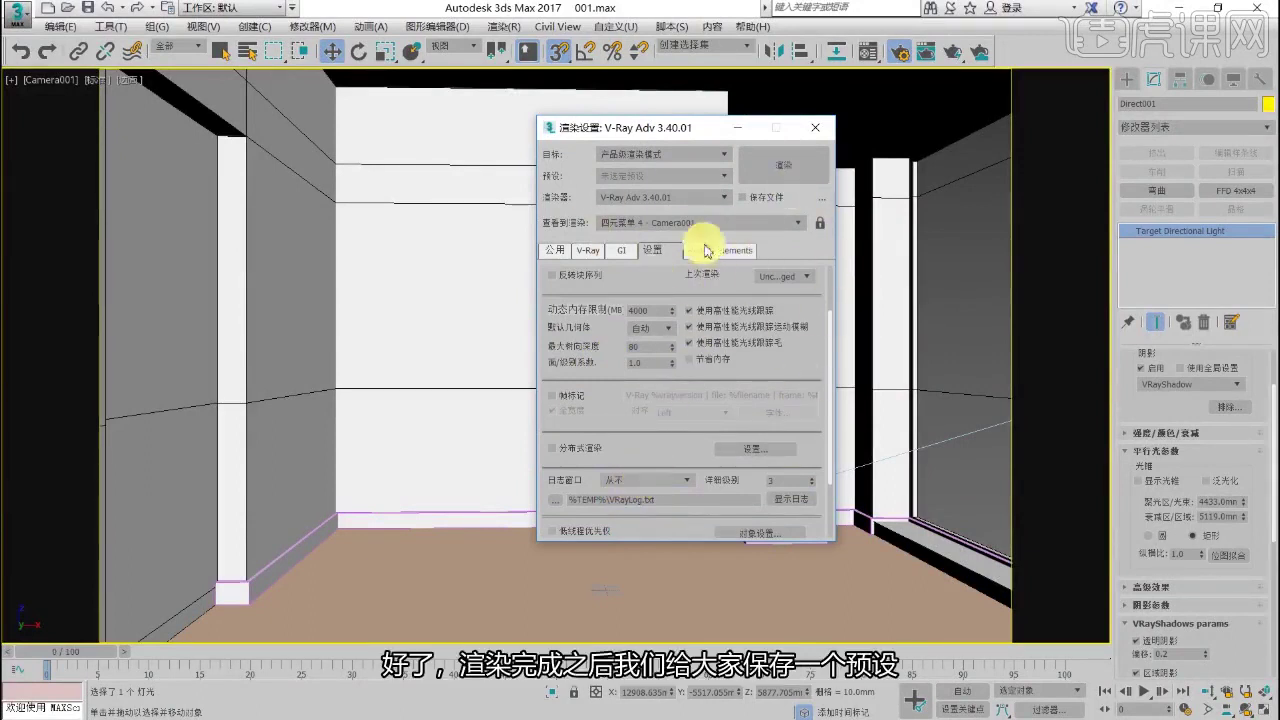
Step: Save the current render settings to the desktop as a render preset named 001
click(722, 178)
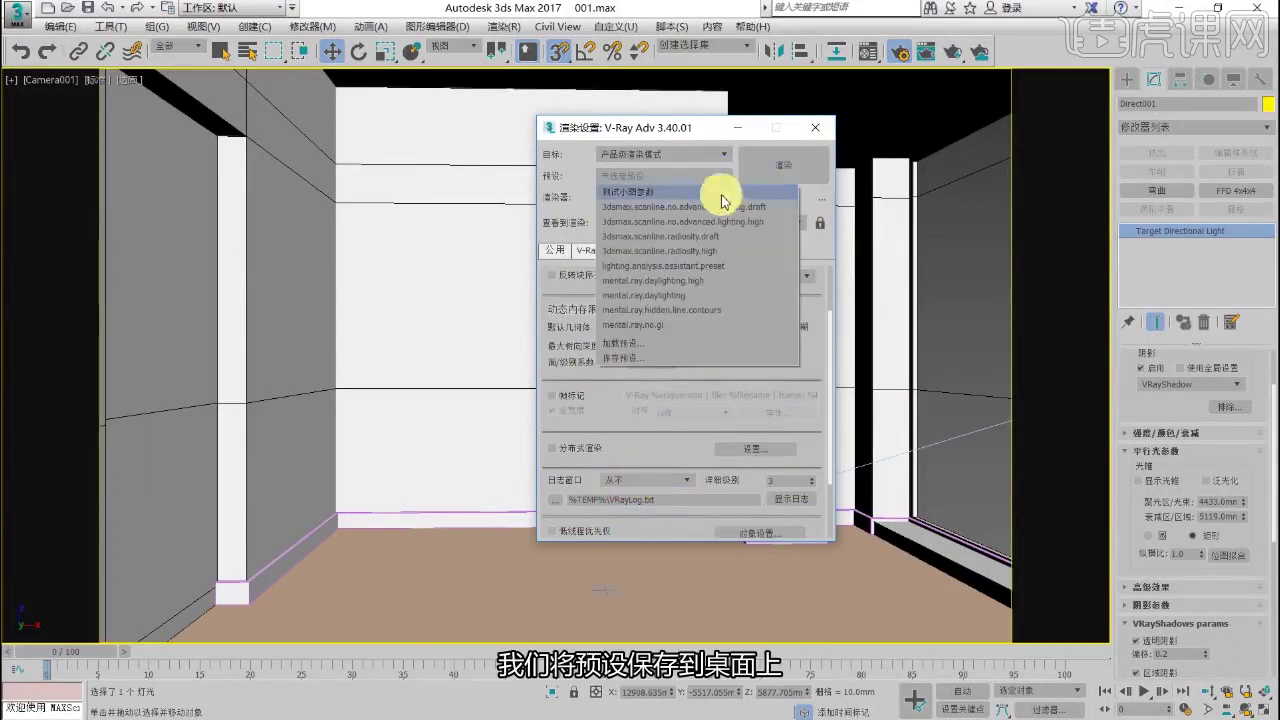
click(648, 340)
click(53, 150)
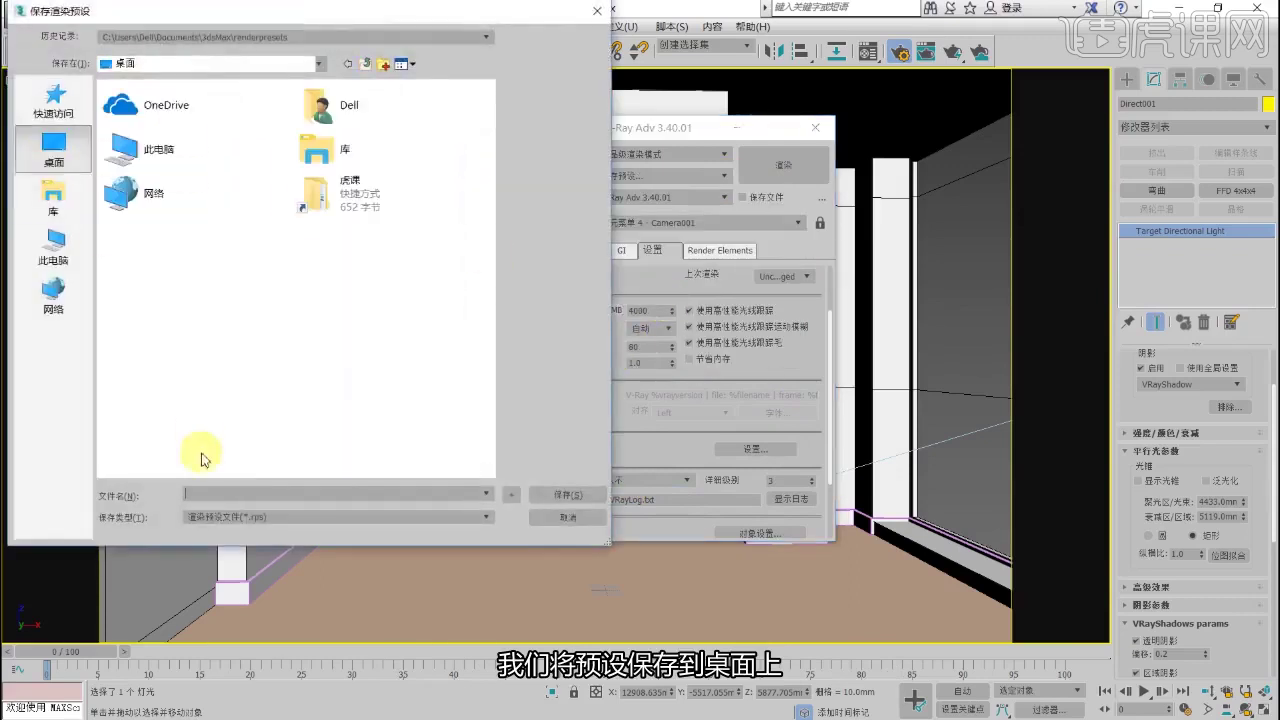
click(215, 493)
text(001)
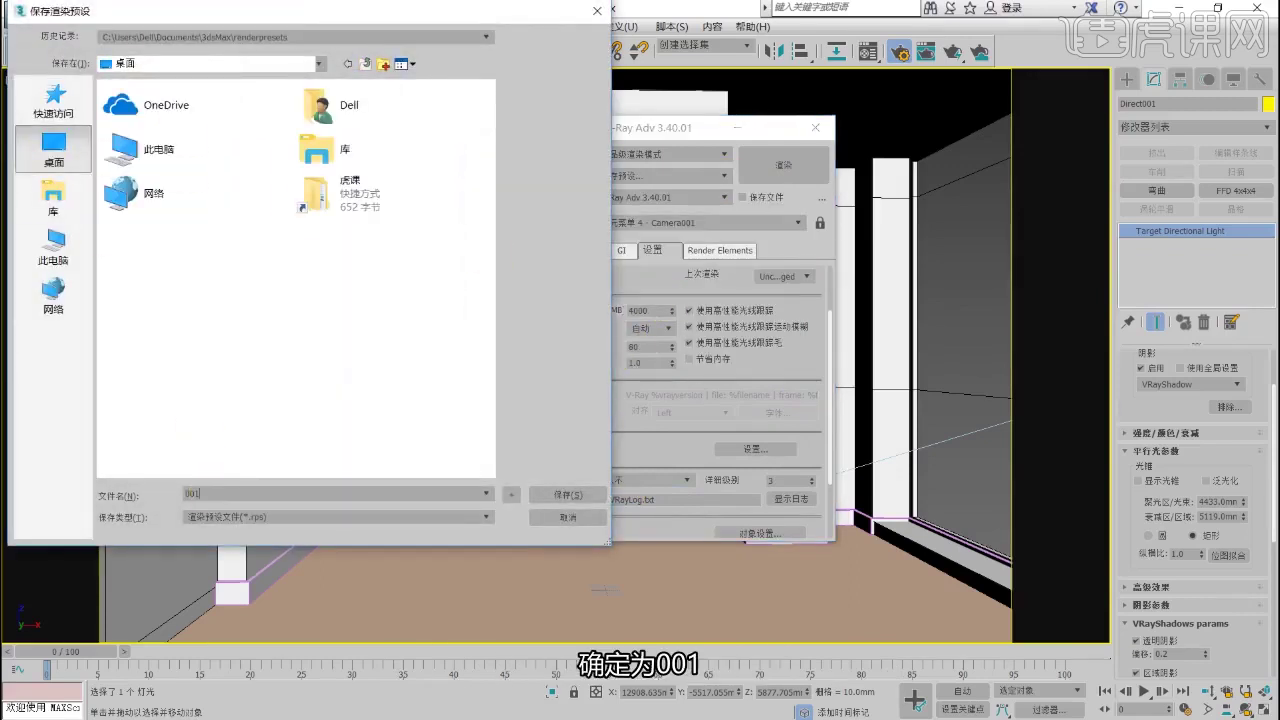
click(556, 495)
click(750, 432)
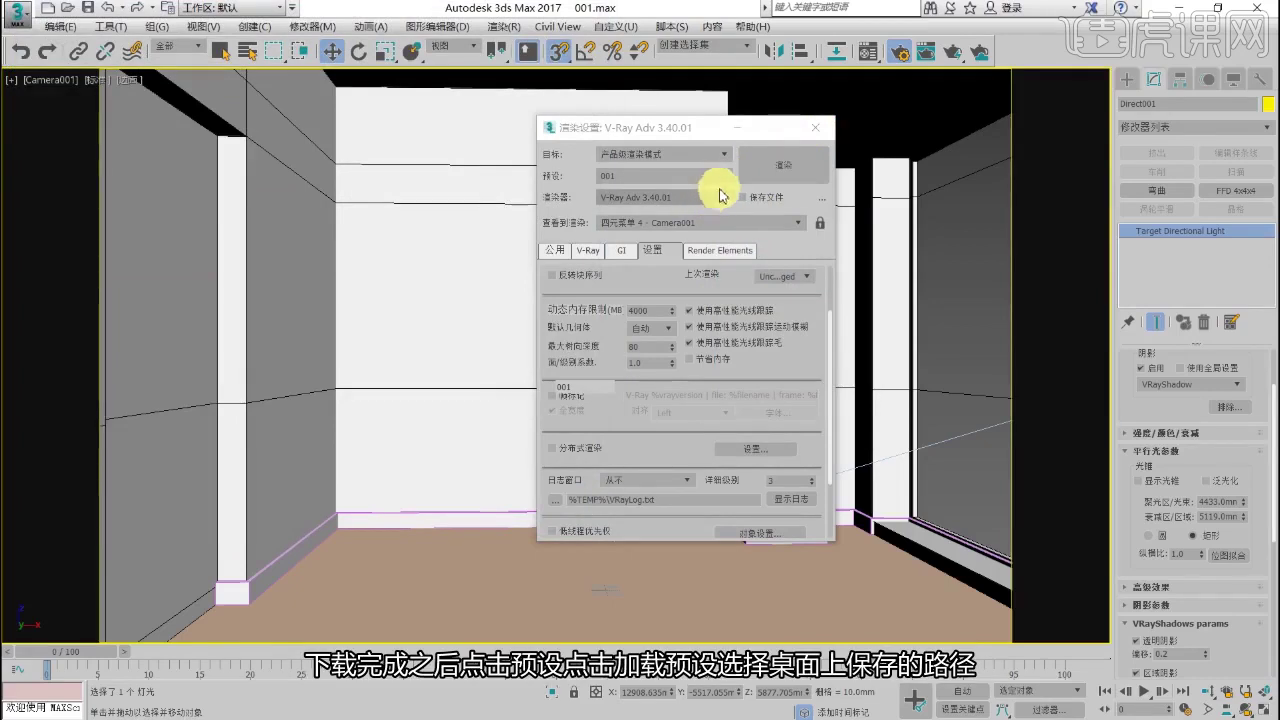
Step: Look up the saved 001 preset on the desktop in the preset loading dialog without loading it
click(724, 175)
click(640, 345)
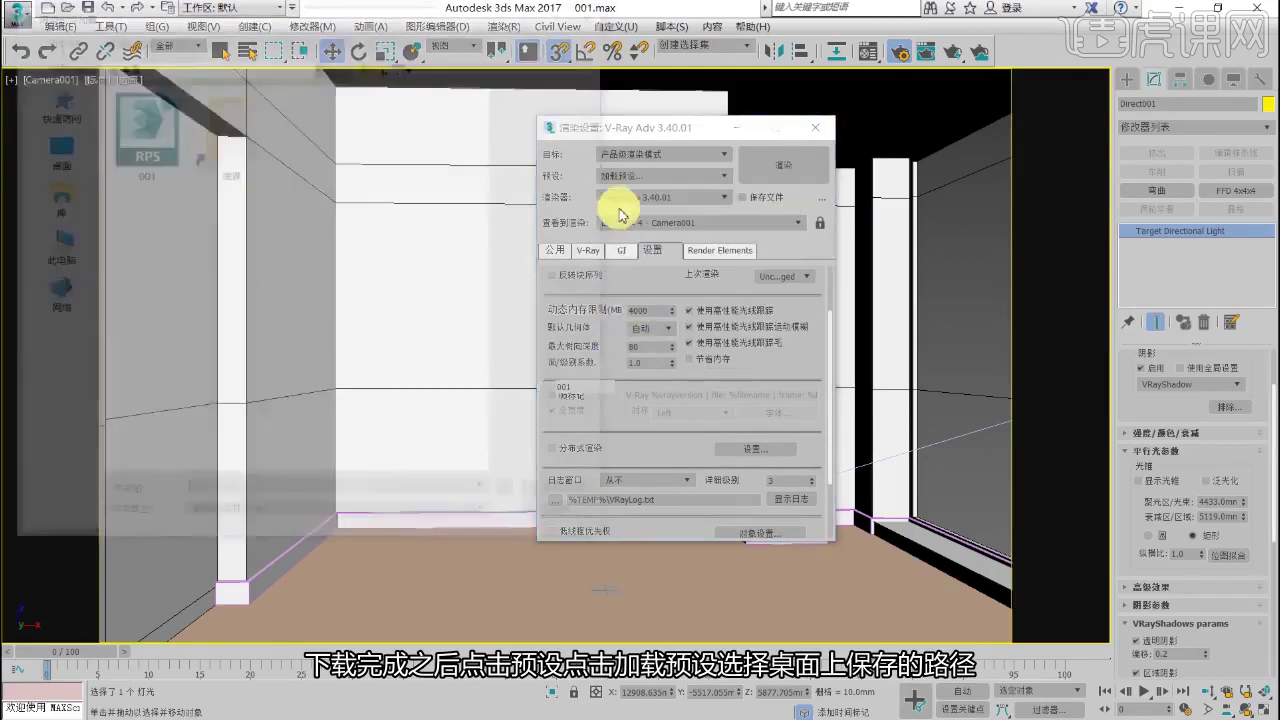
click(53, 155)
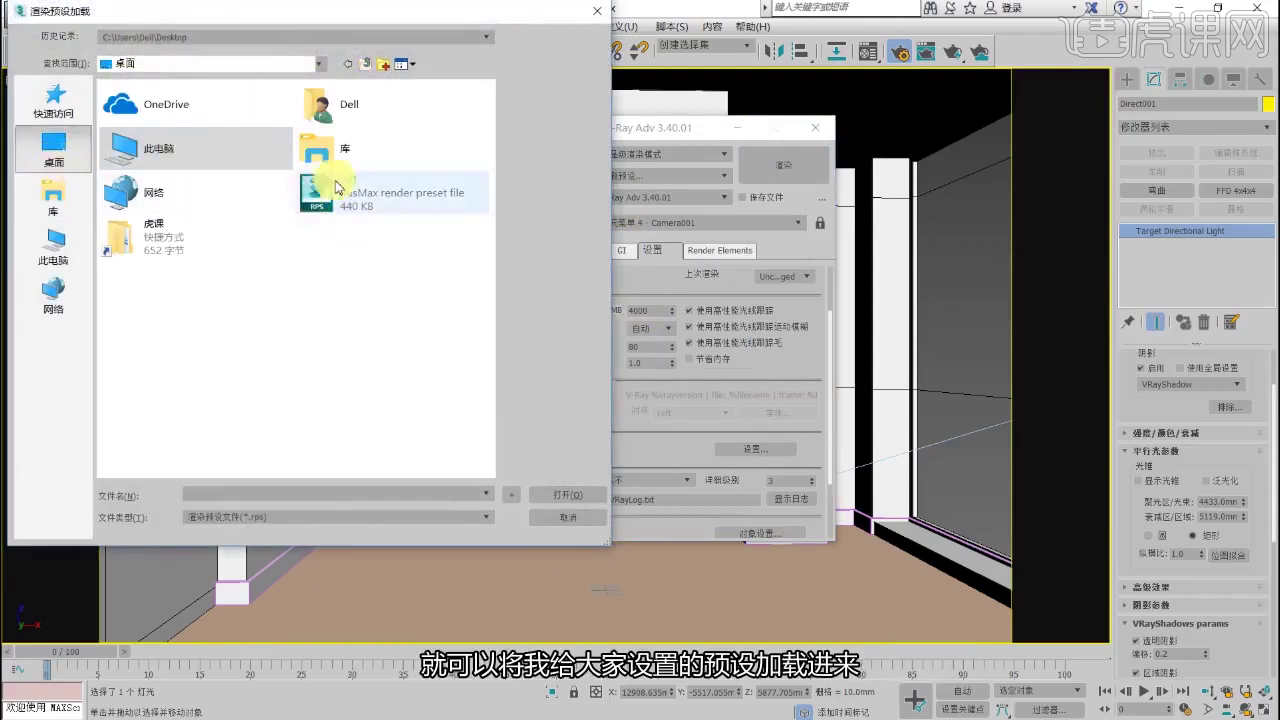
click(597, 12)
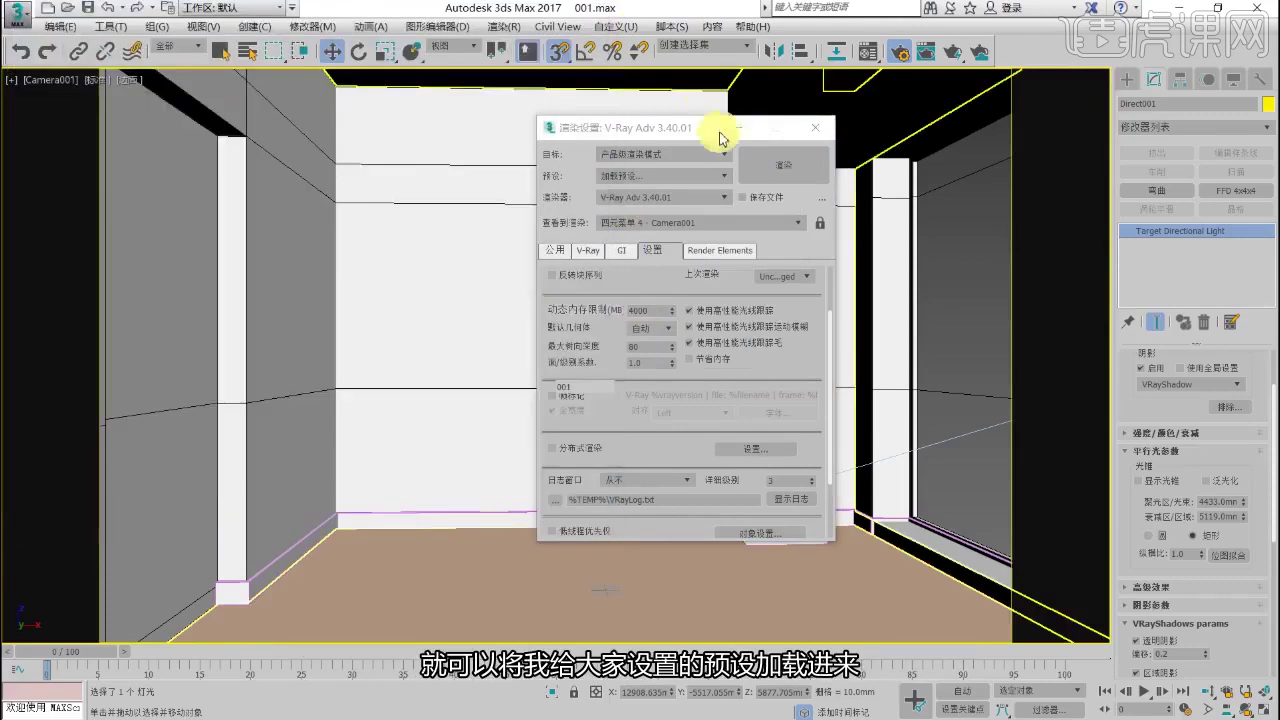
Step: Close the render settings, run a quick test render of the Camera001 view and reposition the V-Ray frame buffer
click(818, 131)
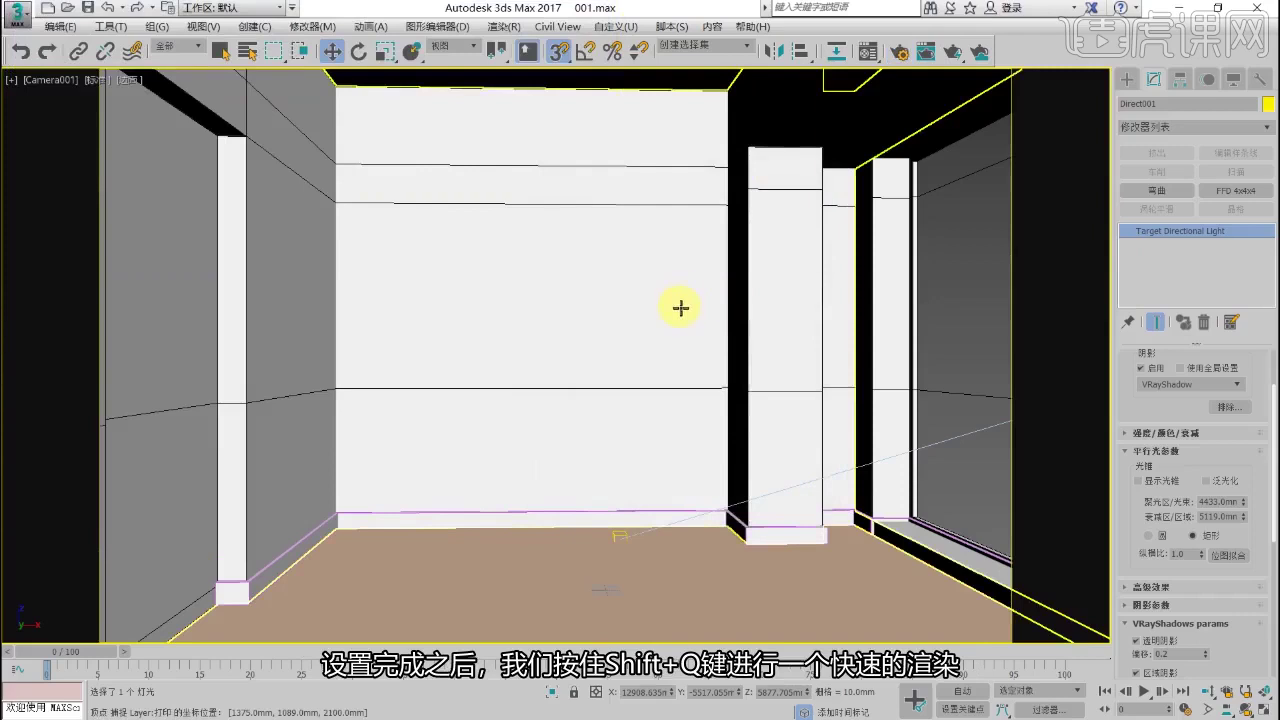
key(shift+q)
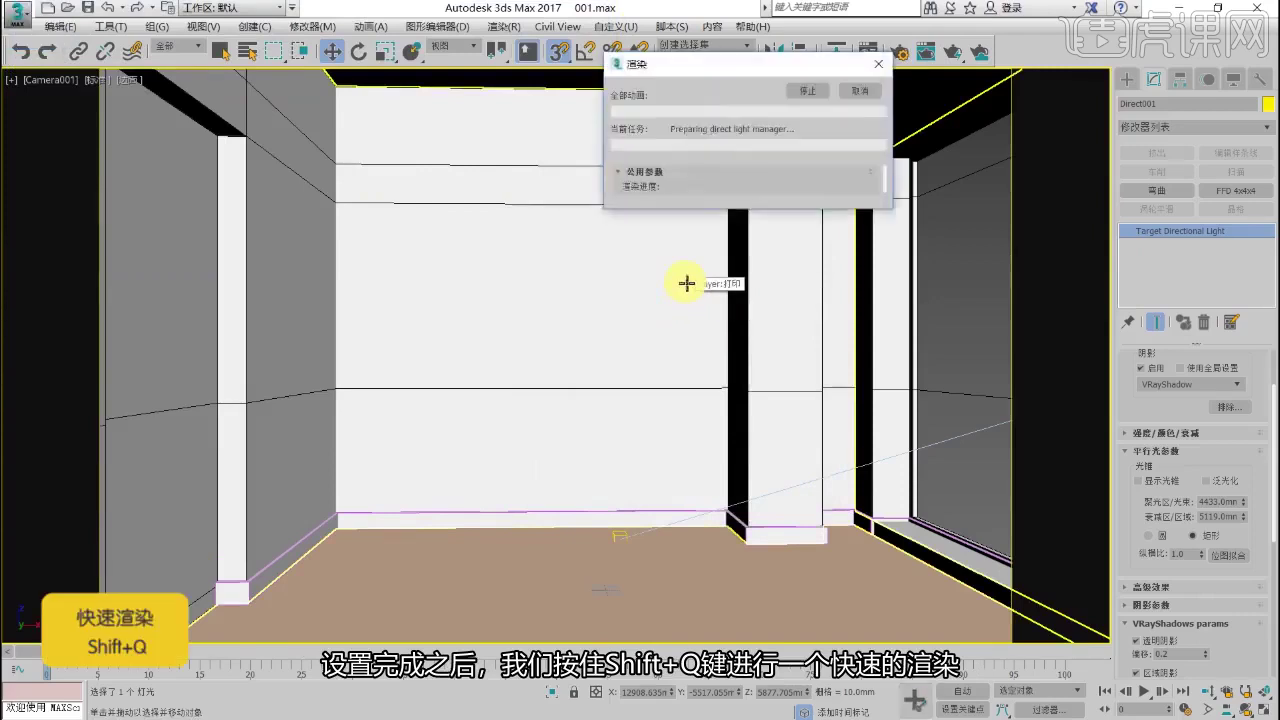
drag(1042, 378, 1099, 509)
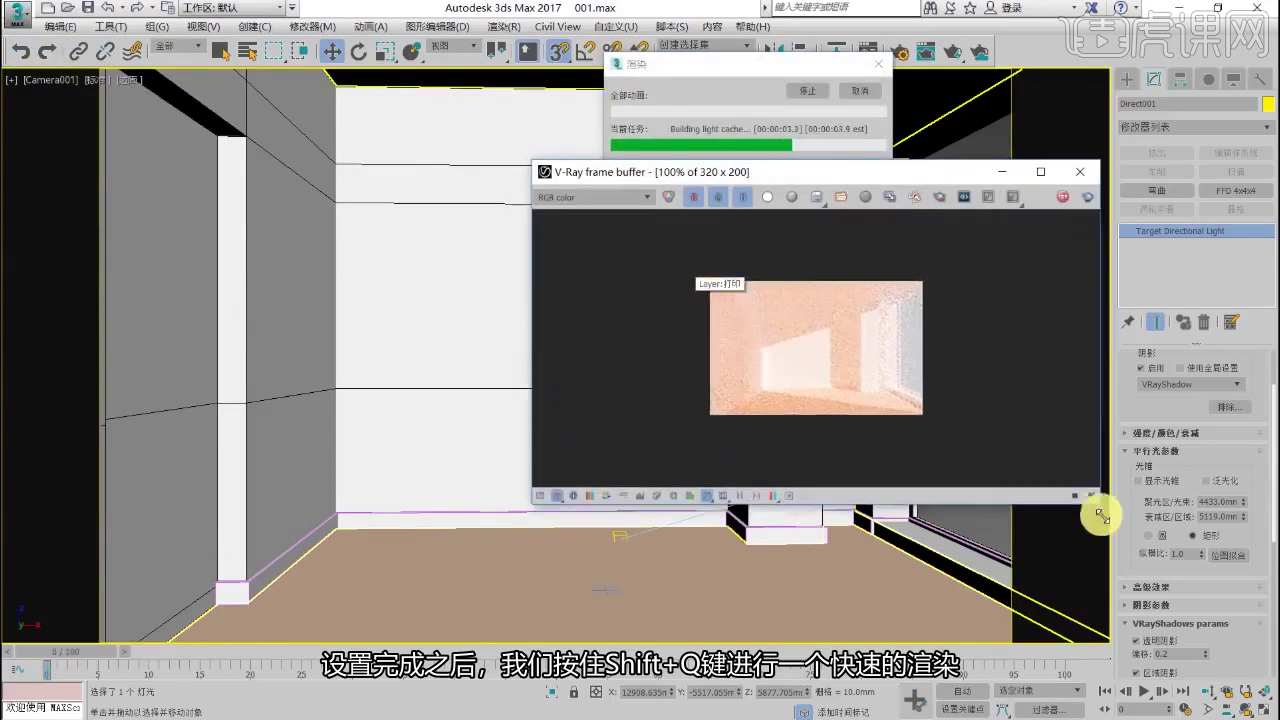
drag(822, 178, 647, 158)
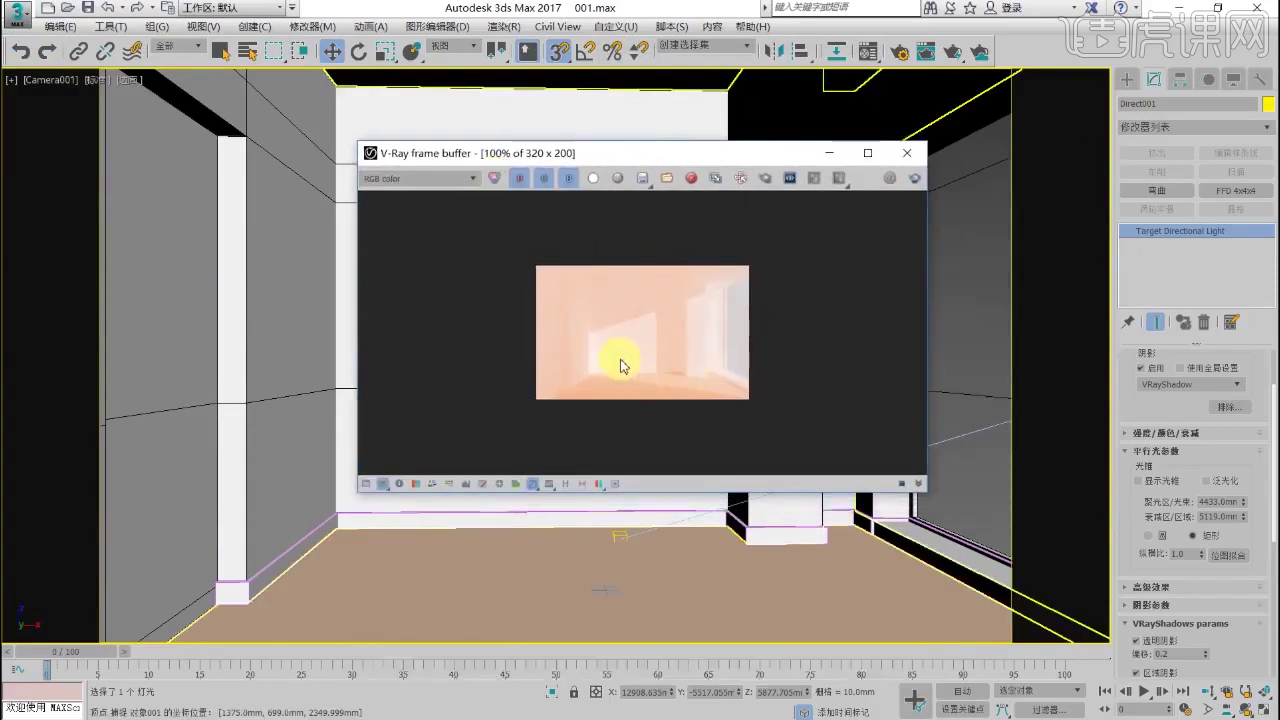
Step: Assign the white 01 - Default material to the room's floor
click(649, 570)
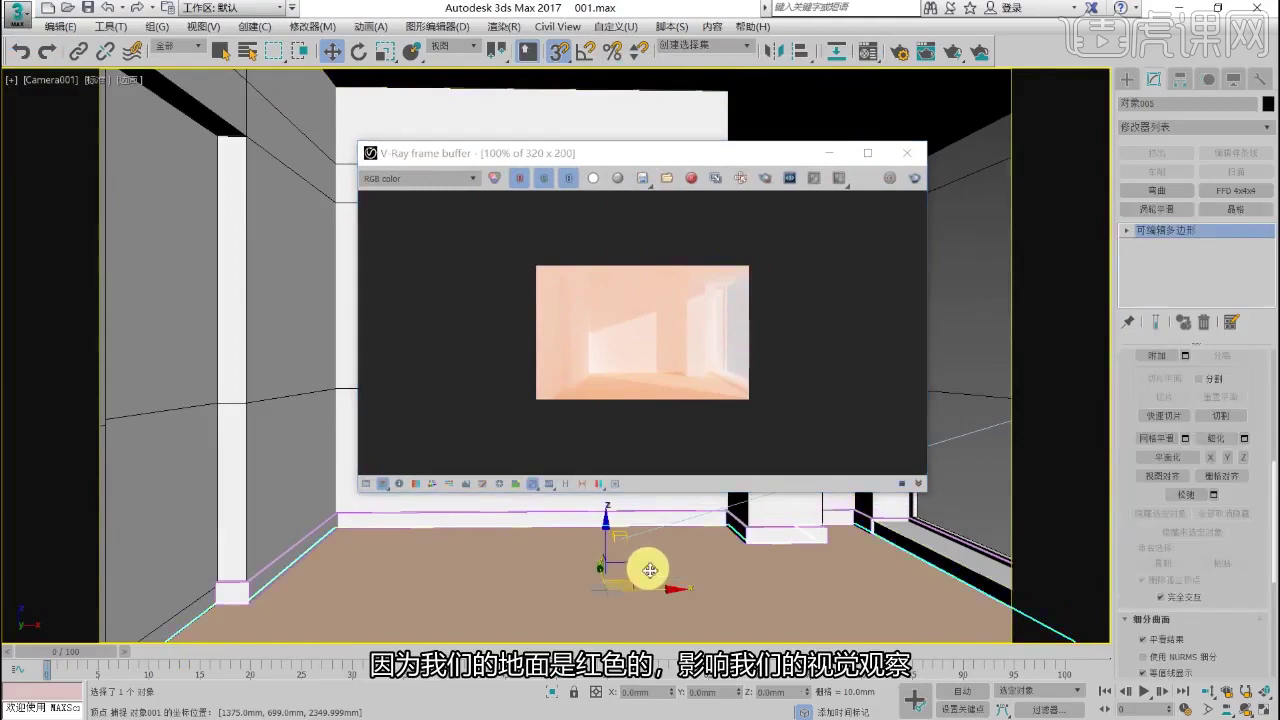
key(m)
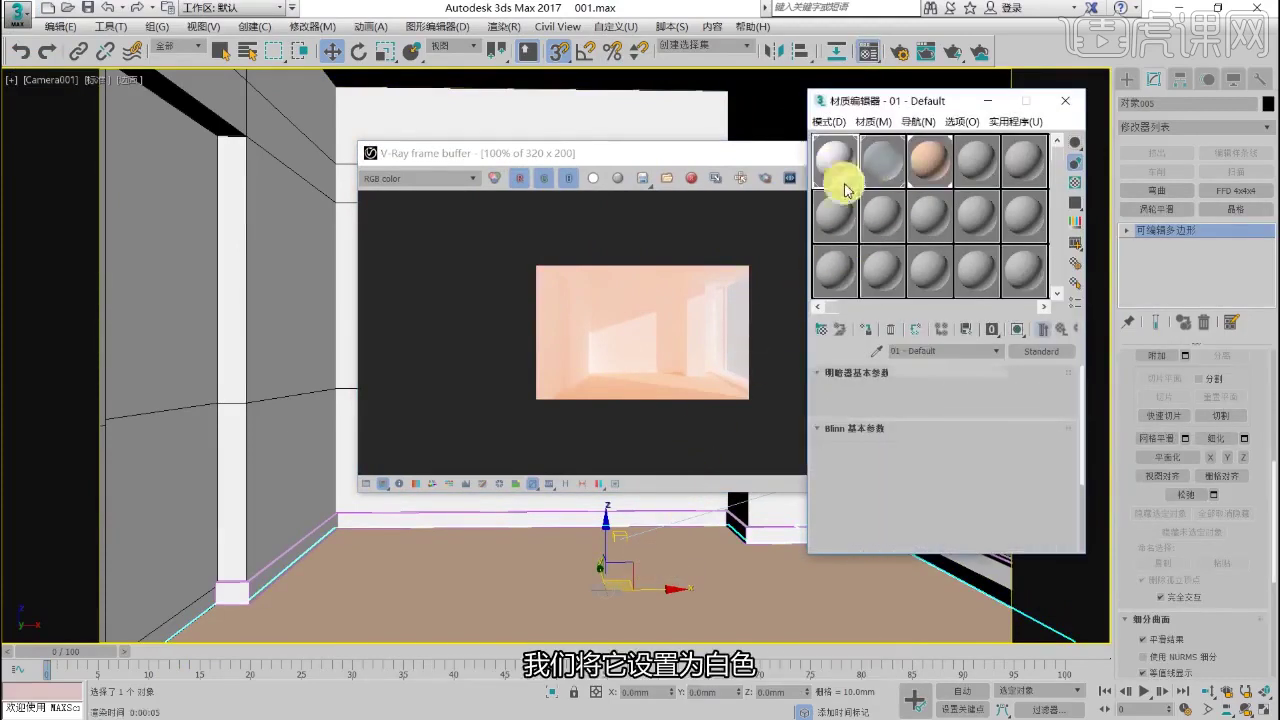
click(865, 329)
click(1065, 100)
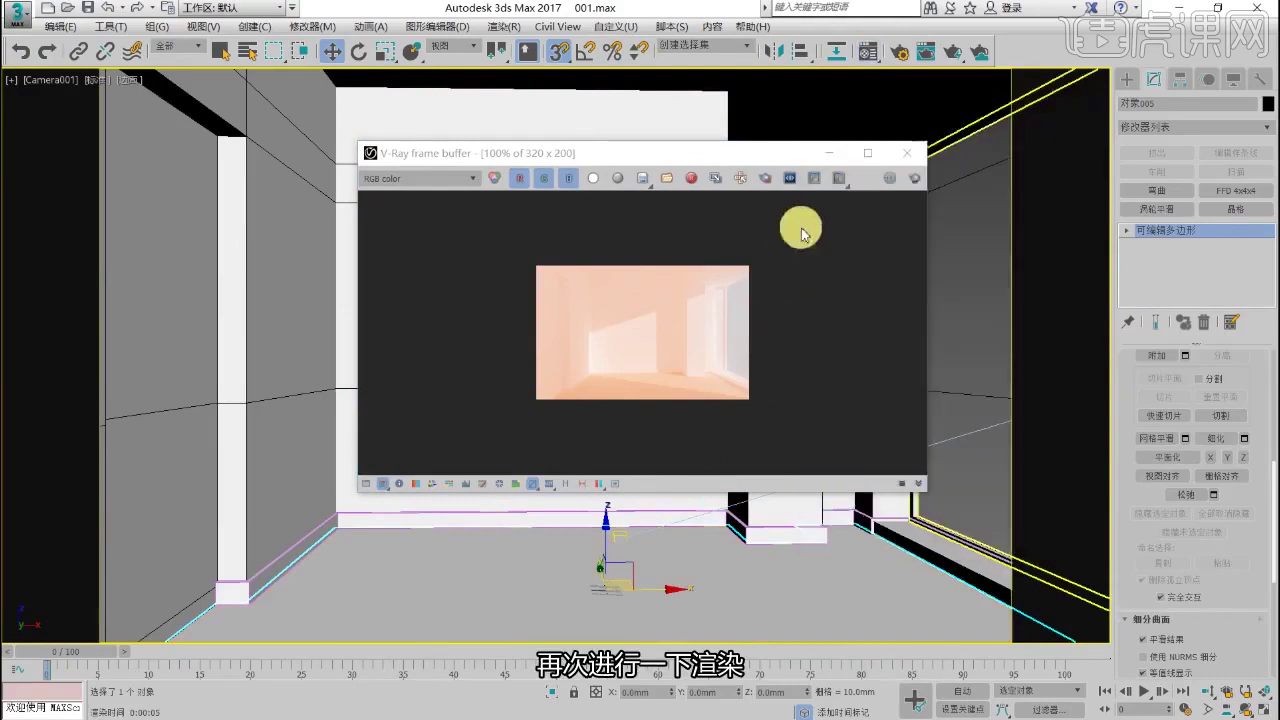
Step: Render the Camera001 view again with the white floor and close the frame buffer
click(898, 52)
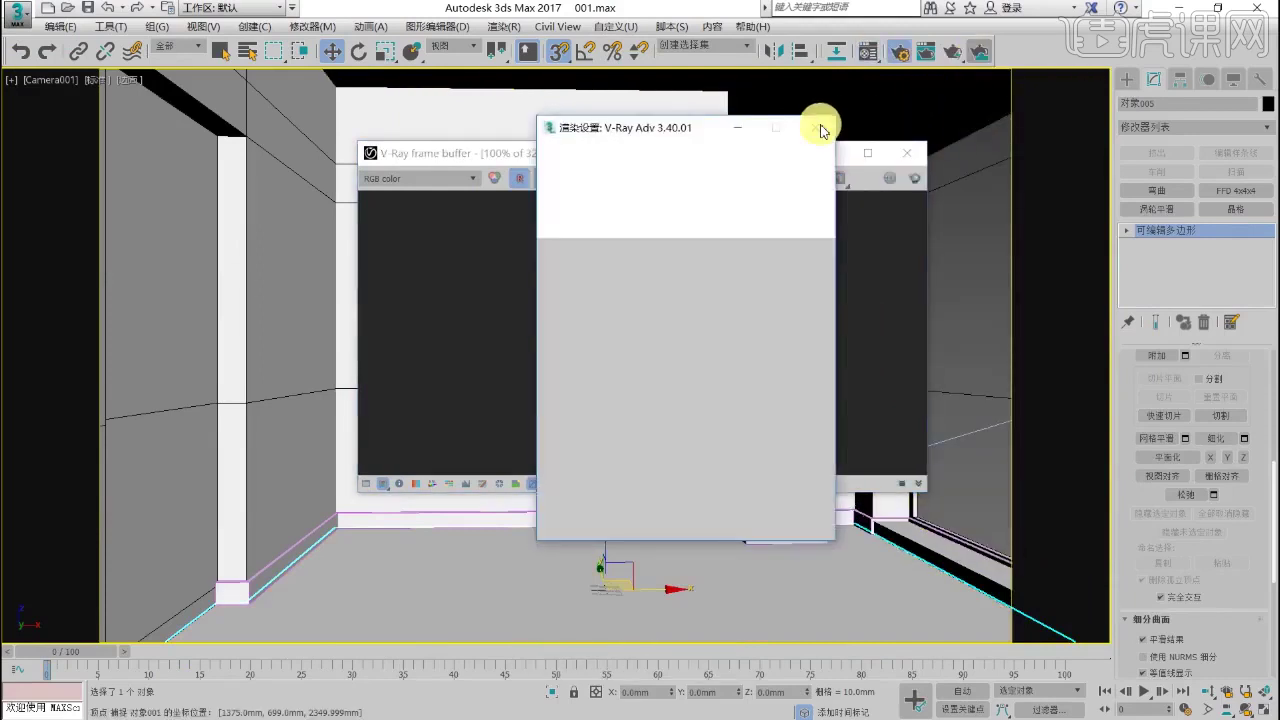
click(821, 128)
key(shift+q)
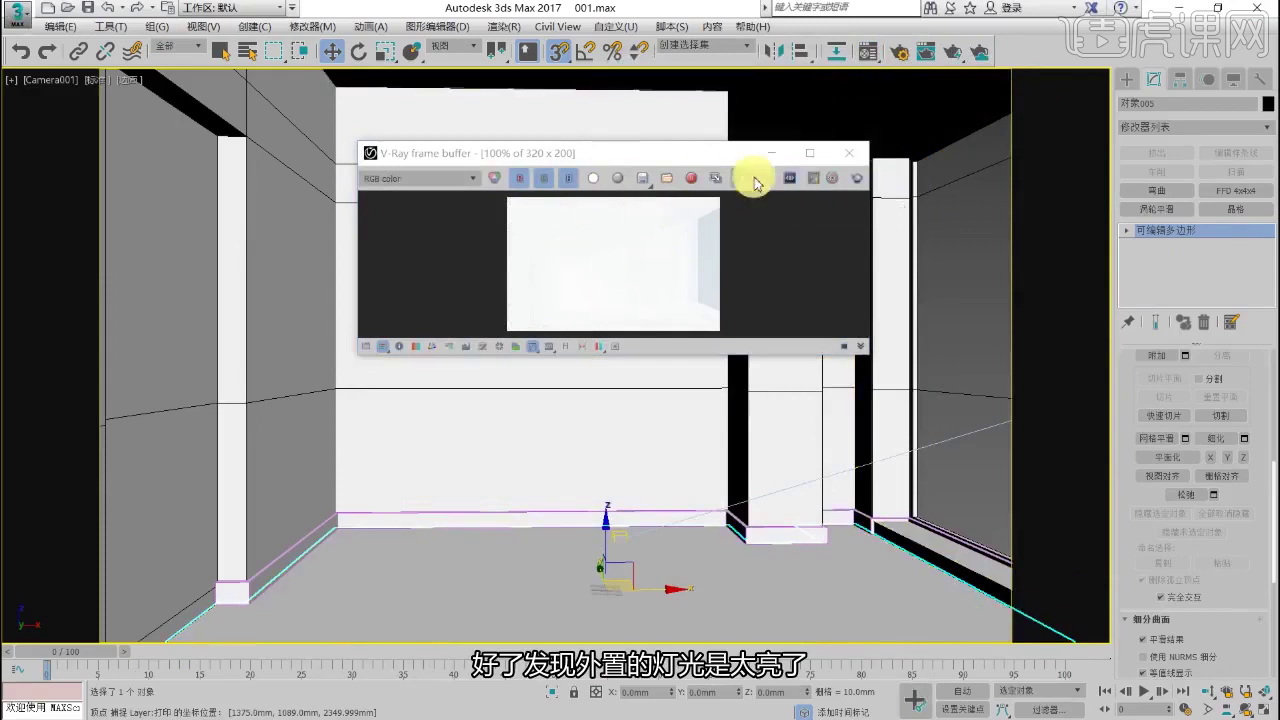
click(857, 157)
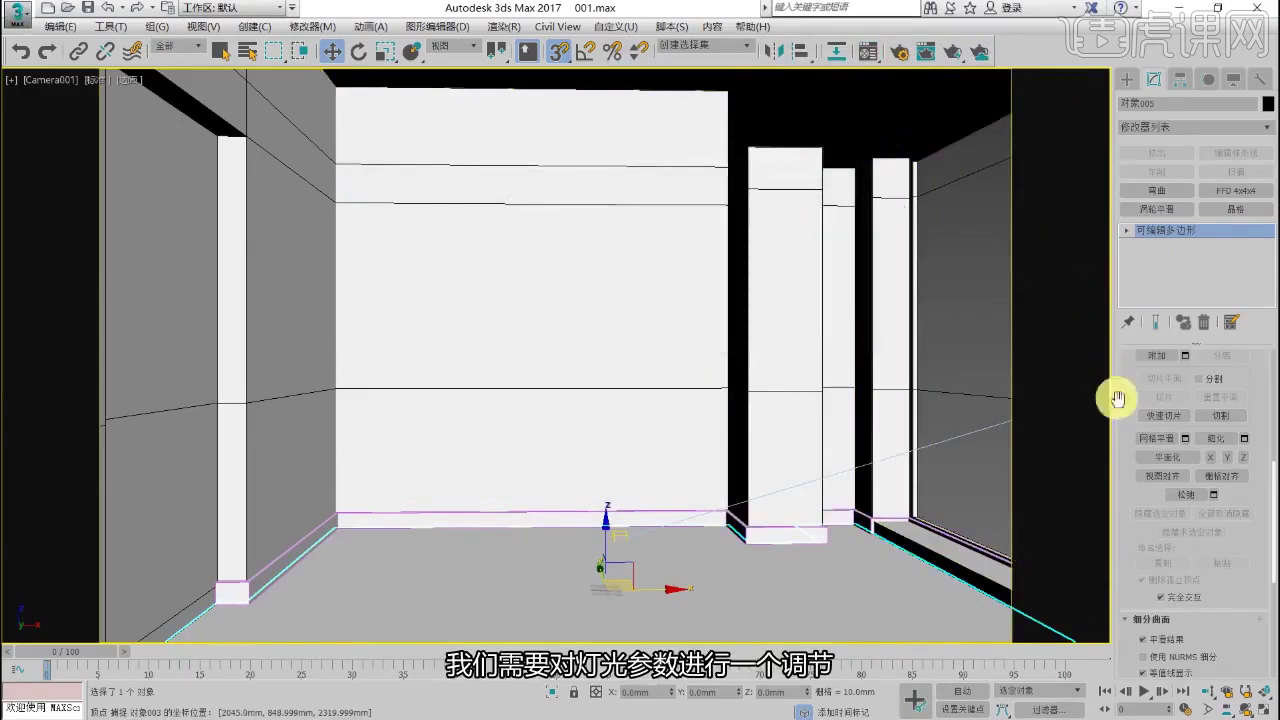
Step: Move the target directional light farther from the room in the top view, to about X 14582 mm, Y -5998 mm
key(alt+w)
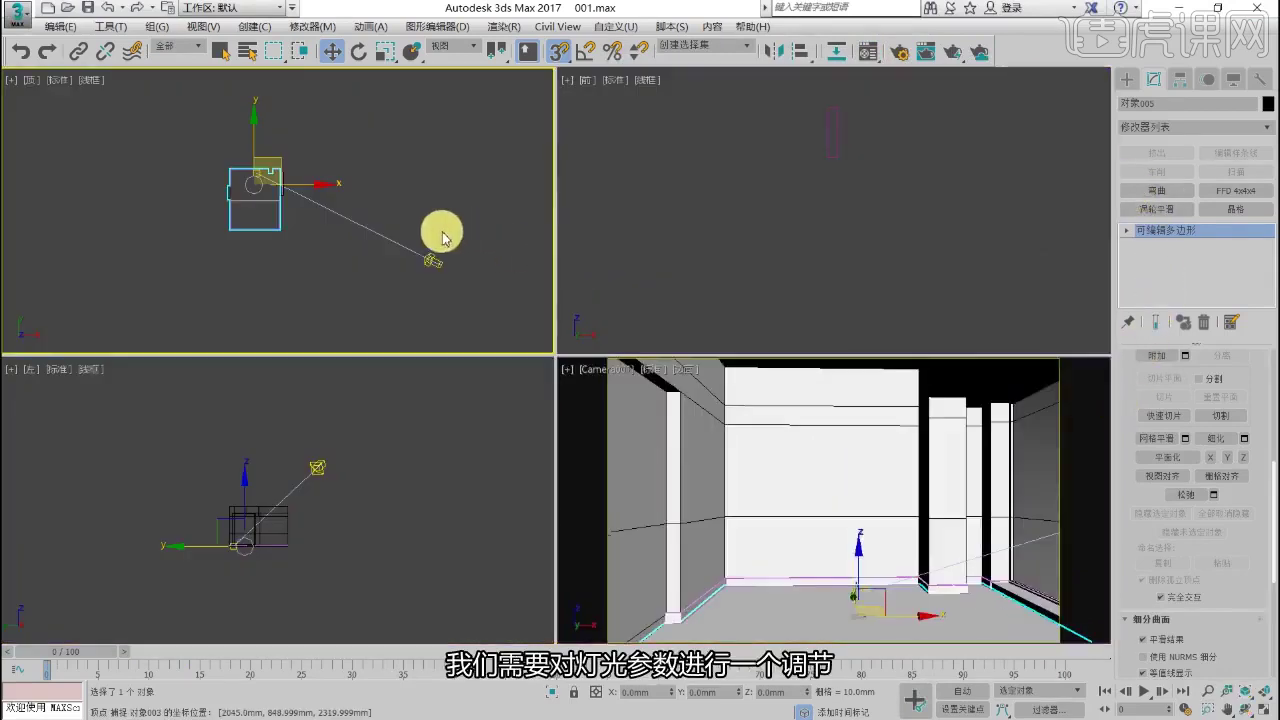
click(436, 264)
drag(1144, 351, 1175, 638)
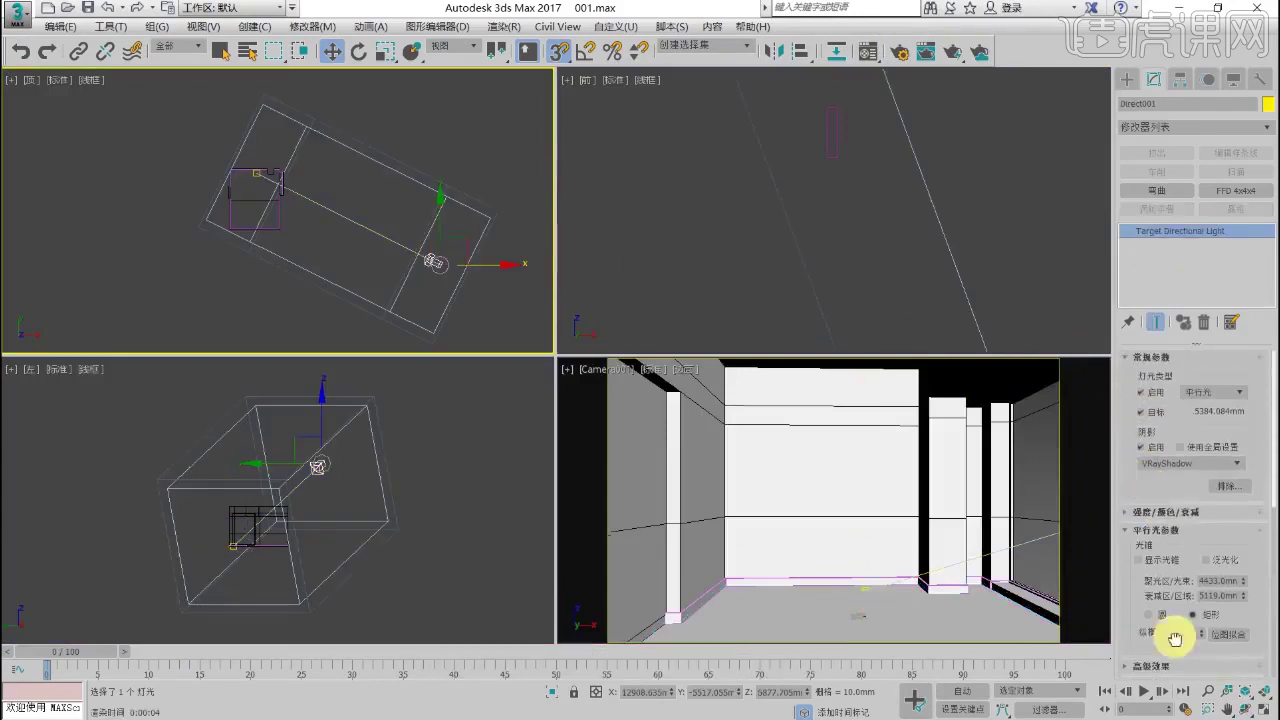
click(1170, 512)
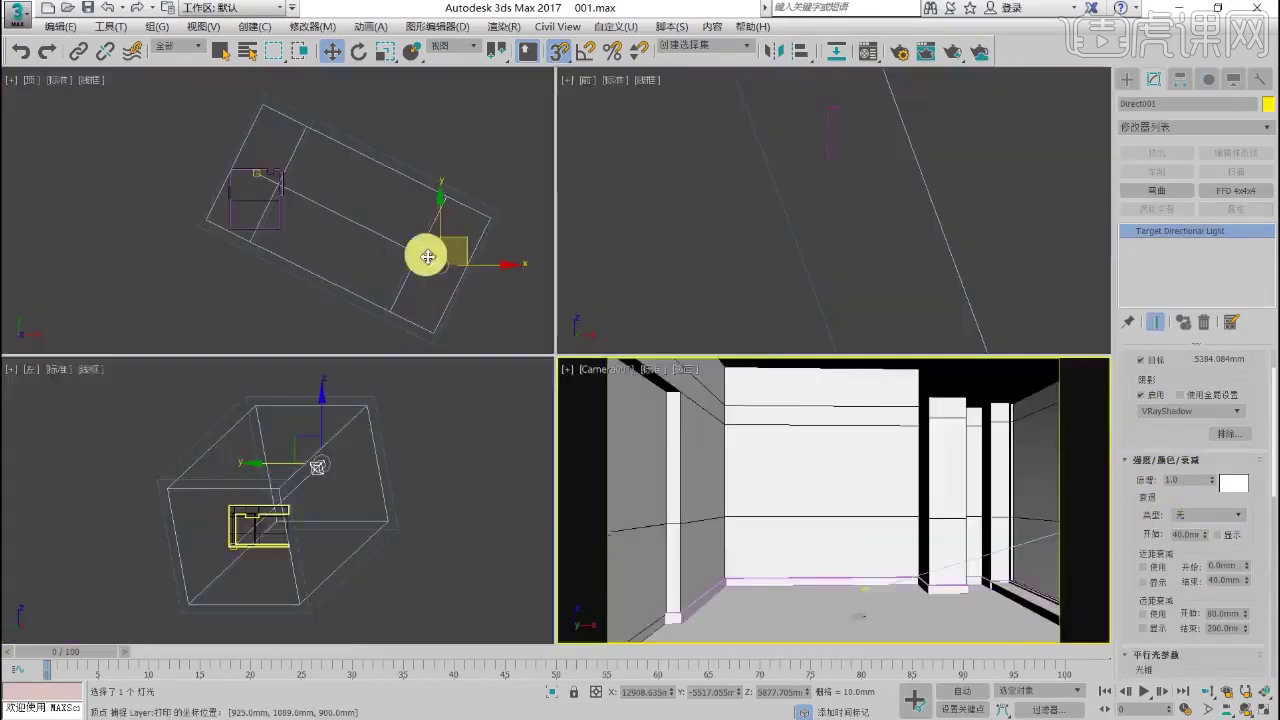
key(alt+w)
drag(871, 457, 920, 454)
key(alt+w)
Step: Examine the room and light cone in perspective and review the light's intensity, 平行光参数 and VRayShadows parameters
right_click(829, 471)
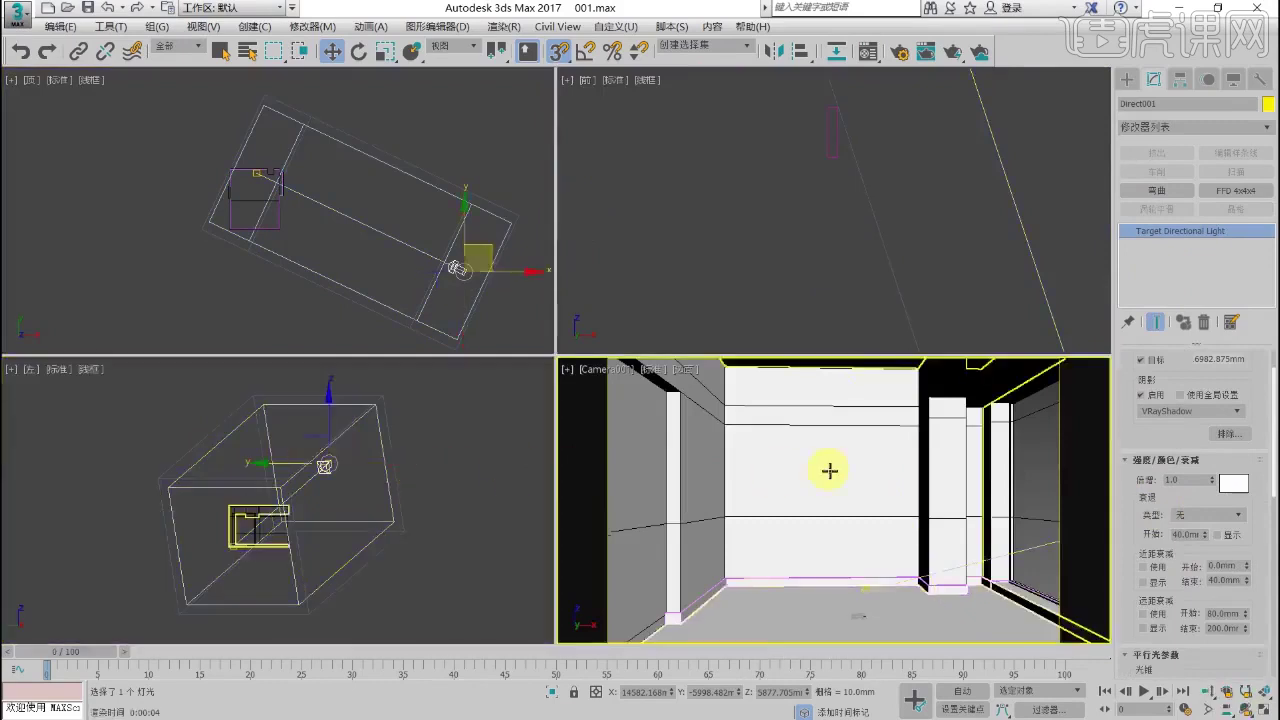
key(alt+w)
key(p)
scroll(828, 456, down, 5)
alt+middle_drag(906, 420, 817, 421)
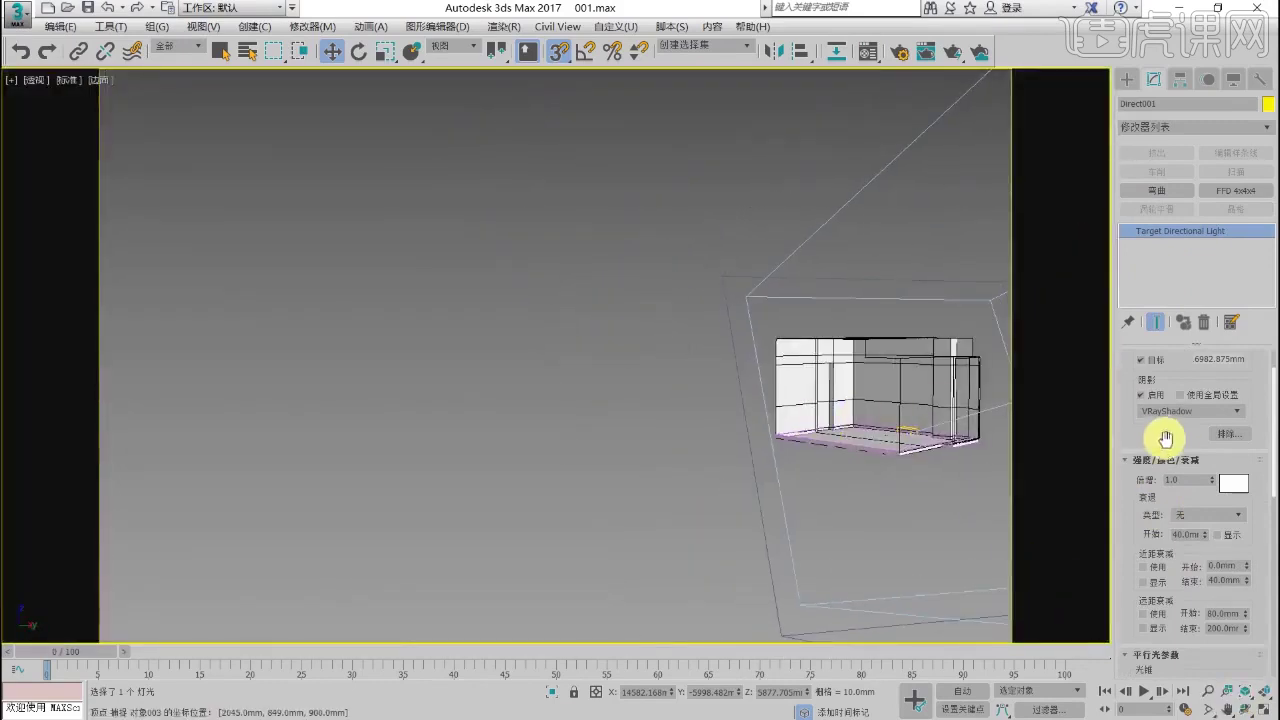
scroll(1161, 436, down, 5)
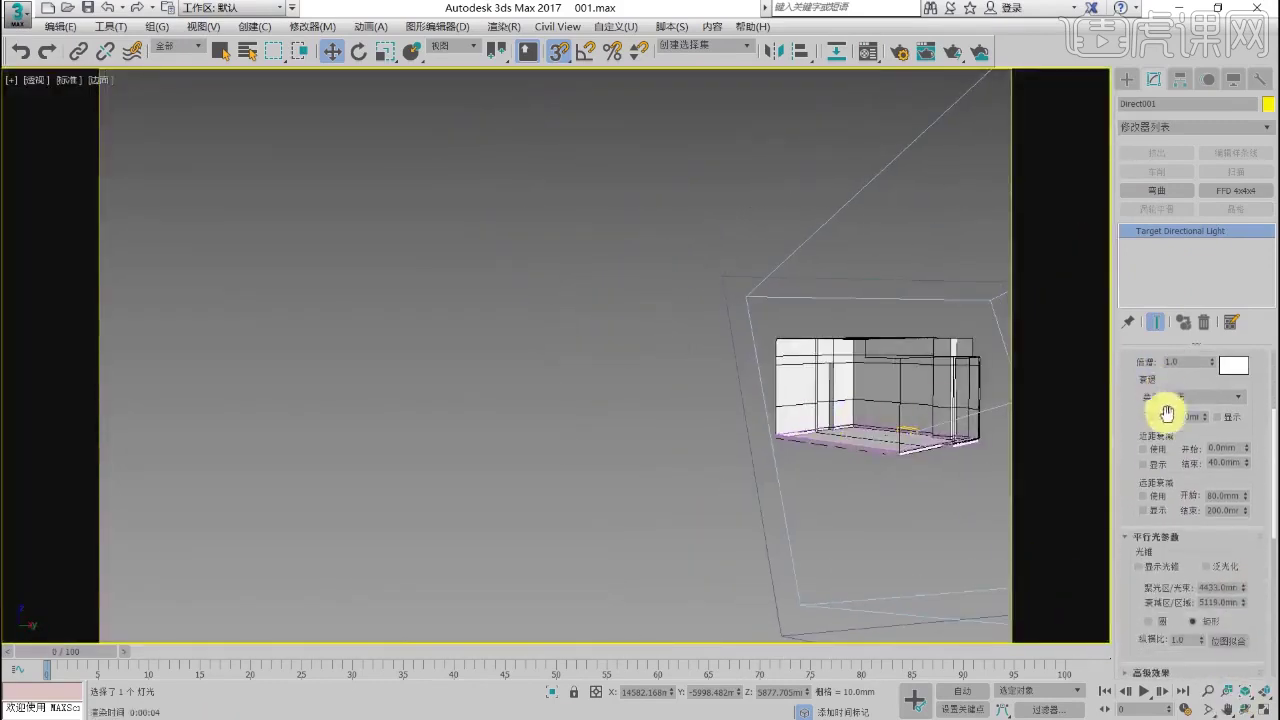
scroll(1183, 446, down, 3)
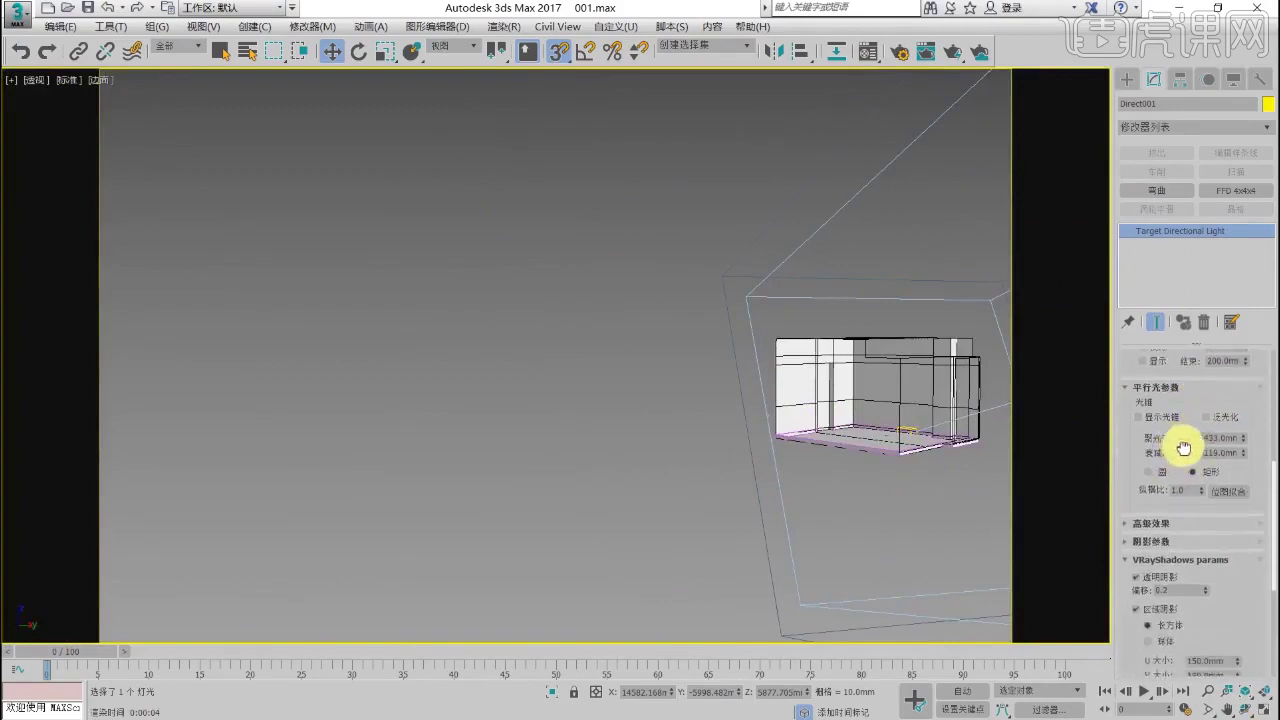
click(1130, 509)
click(1130, 510)
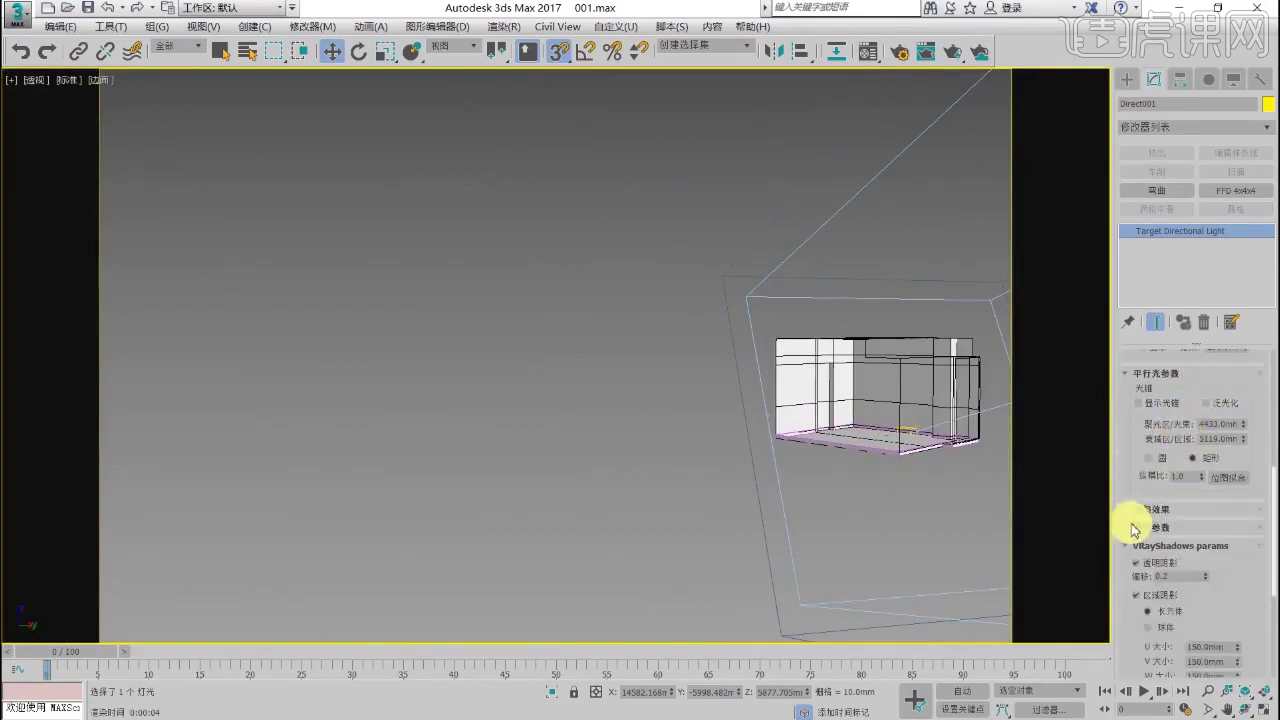
scroll(1150, 560, down, 4)
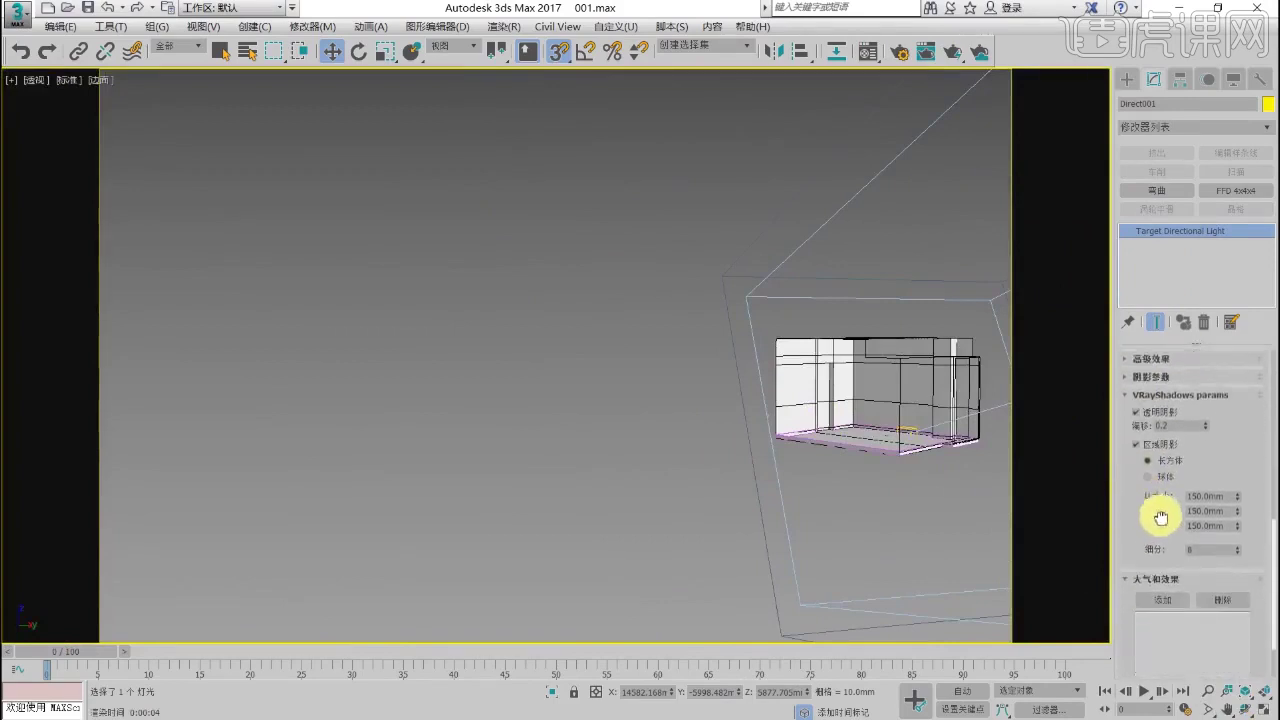
drag(1161, 517, 1163, 482)
Step: Return to the Camera001 view and test render the scene with the moved light
key(alt+w)
right_click(807, 446)
click(680, 448)
key(alt+w)
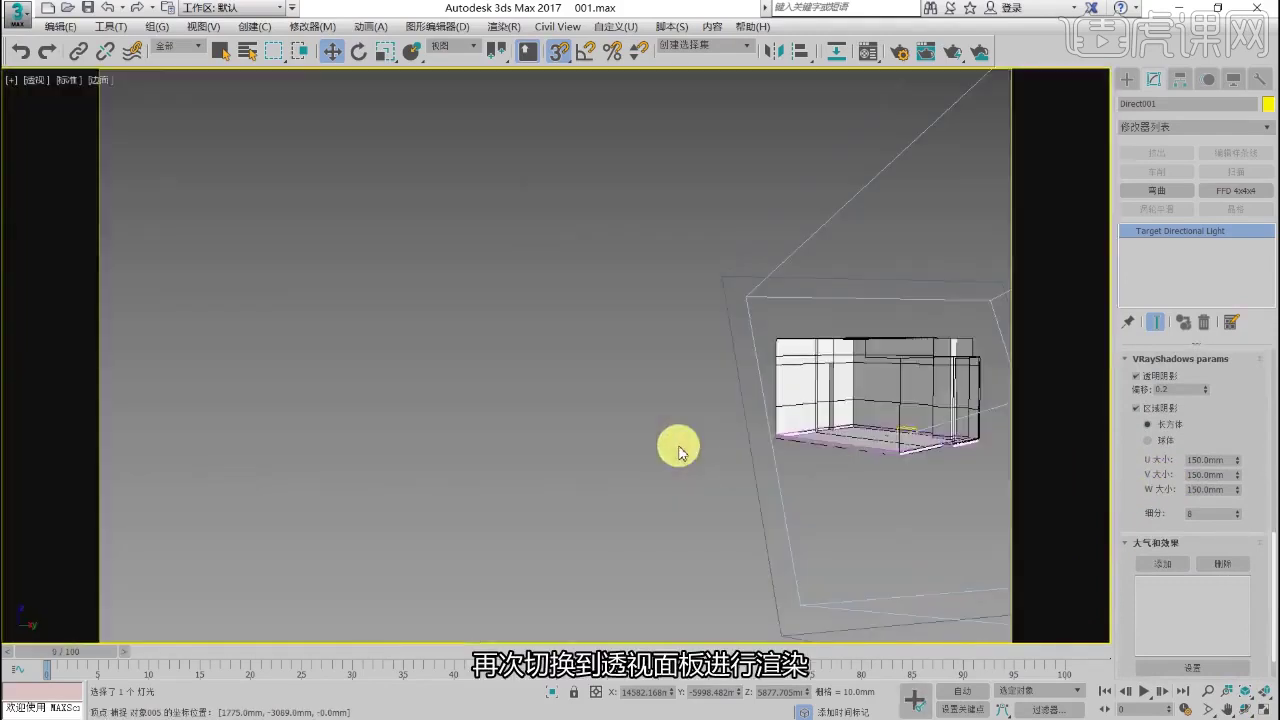
key(c)
key(shift+q)
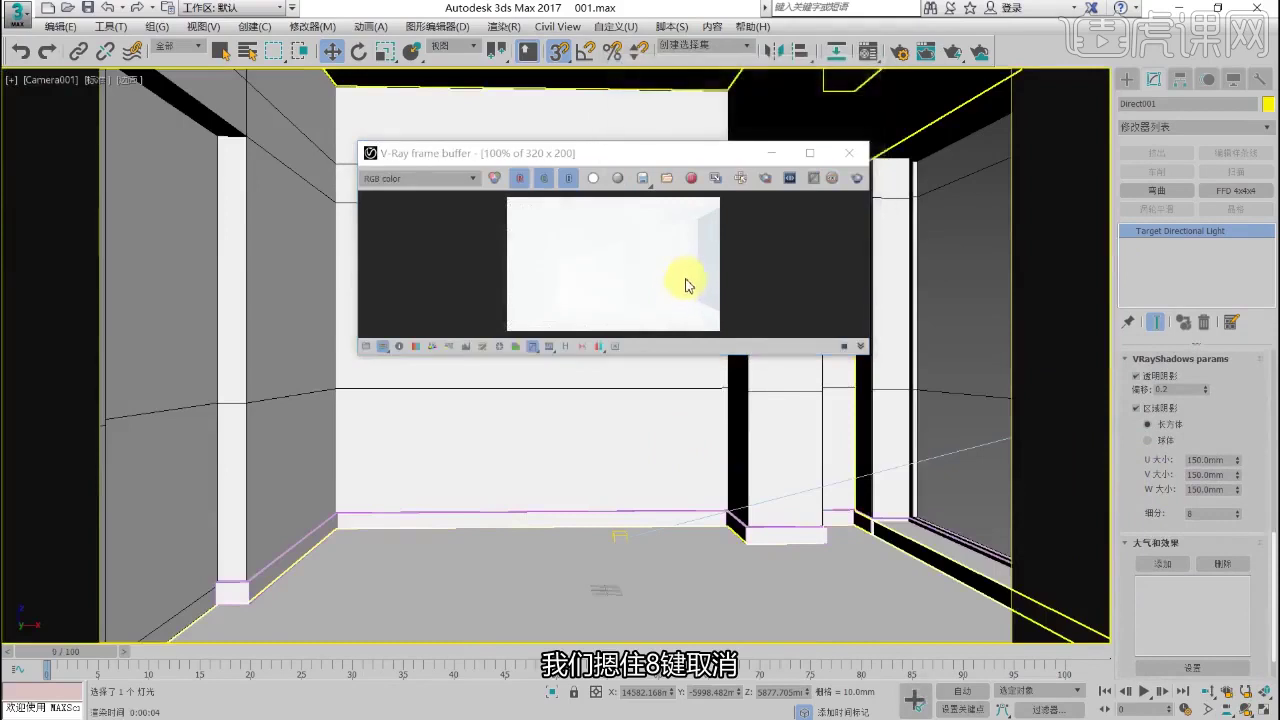
Step: Set the environment background colour to black and render the camera view again
key(8)
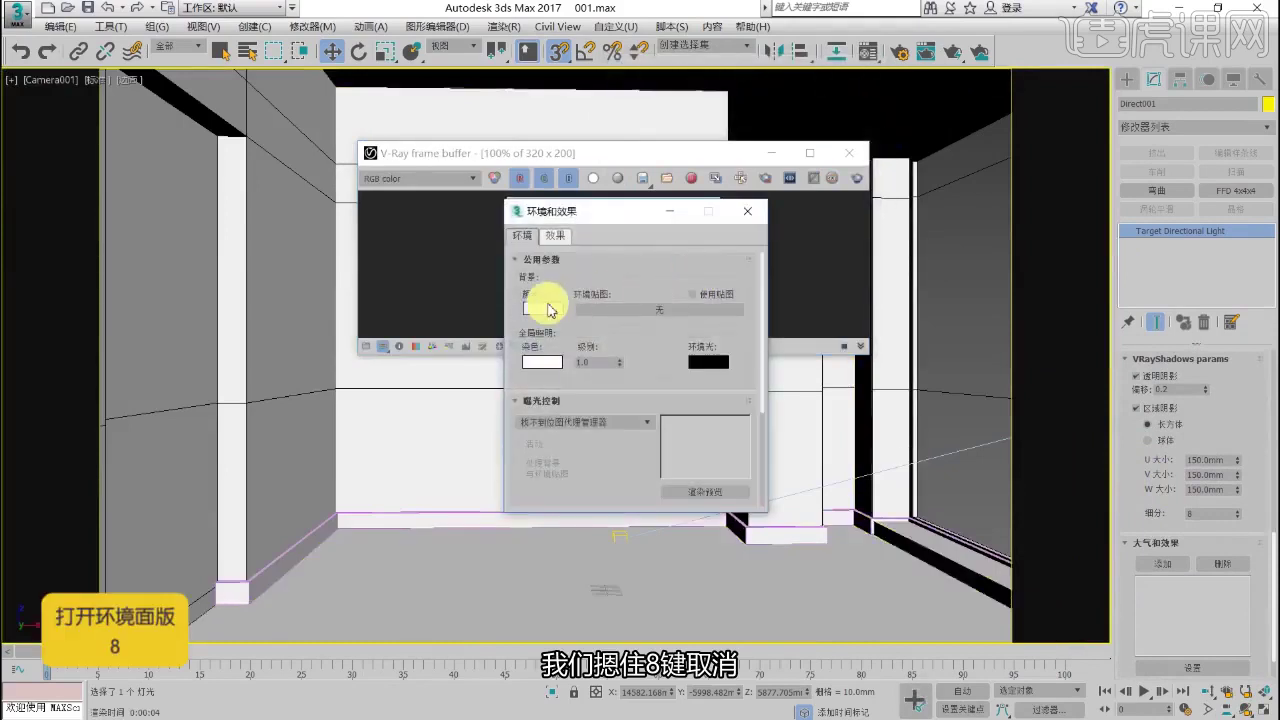
click(549, 310)
drag(405, 192, 405, 94)
click(535, 239)
click(749, 213)
key(shift+q)
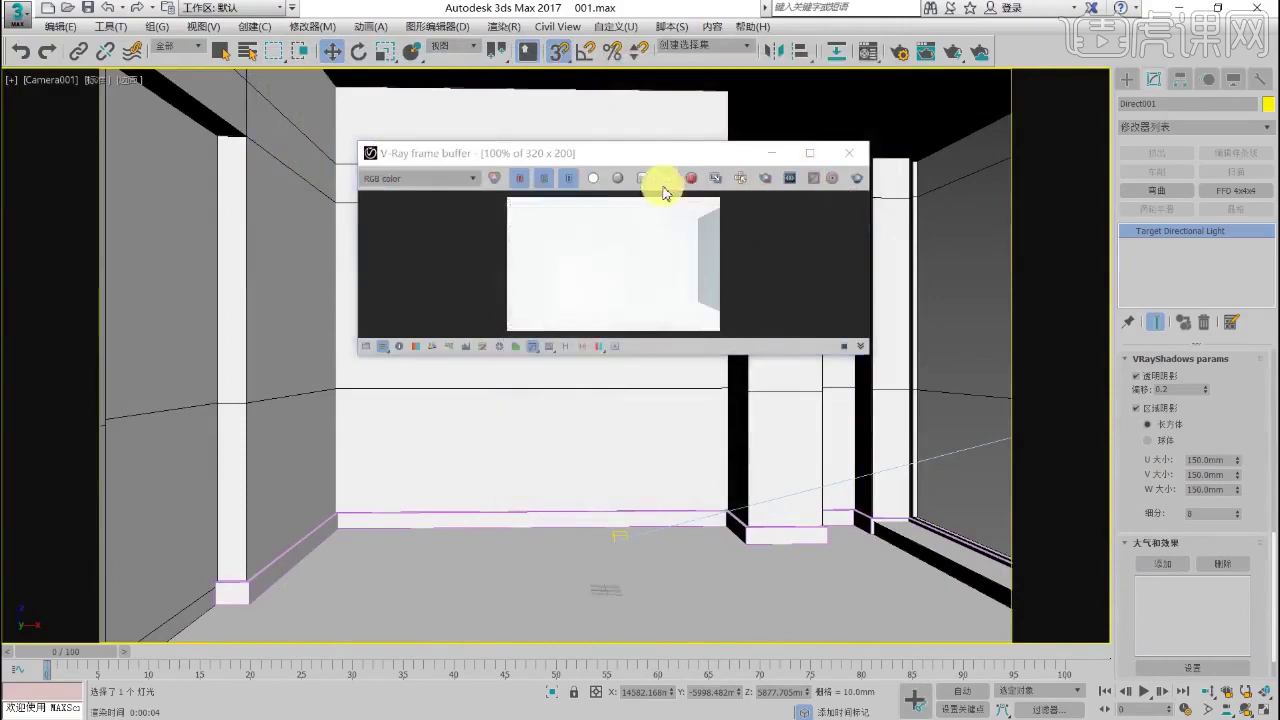
Step: Set the environment background colour to a very light blue and close the frame buffer
key(8)
click(546, 307)
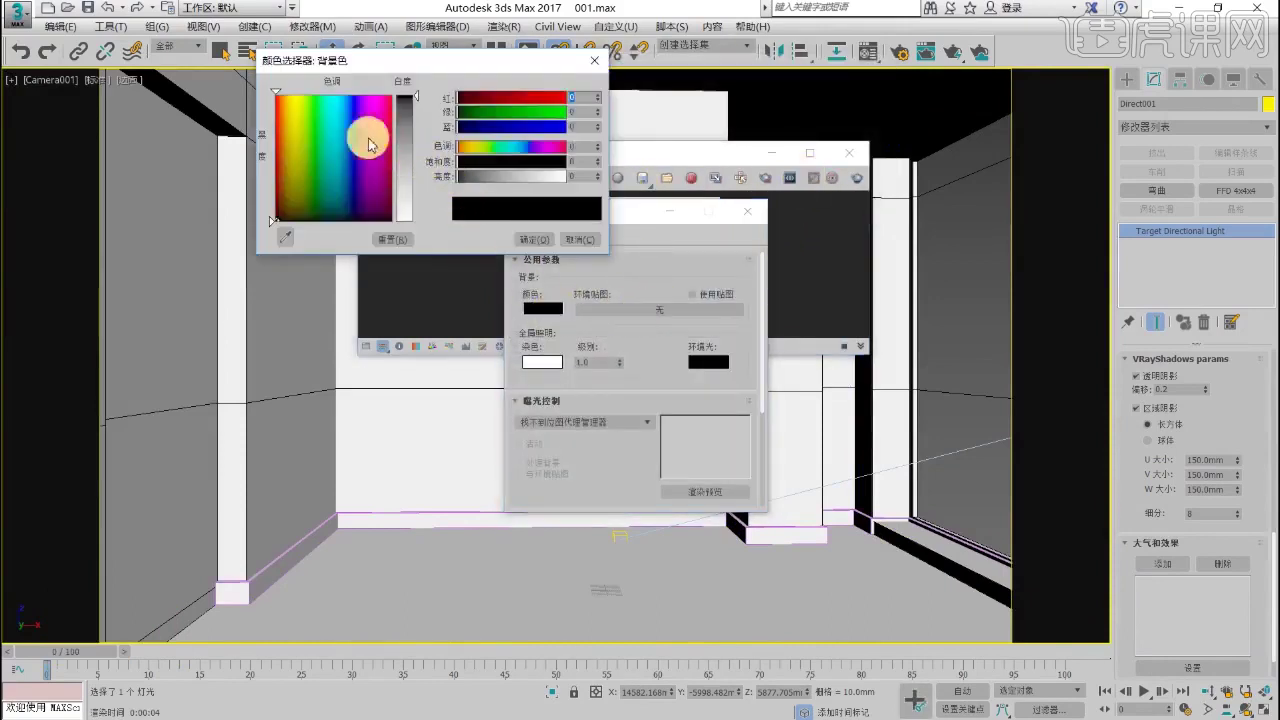
drag(369, 144, 344, 101)
click(537, 240)
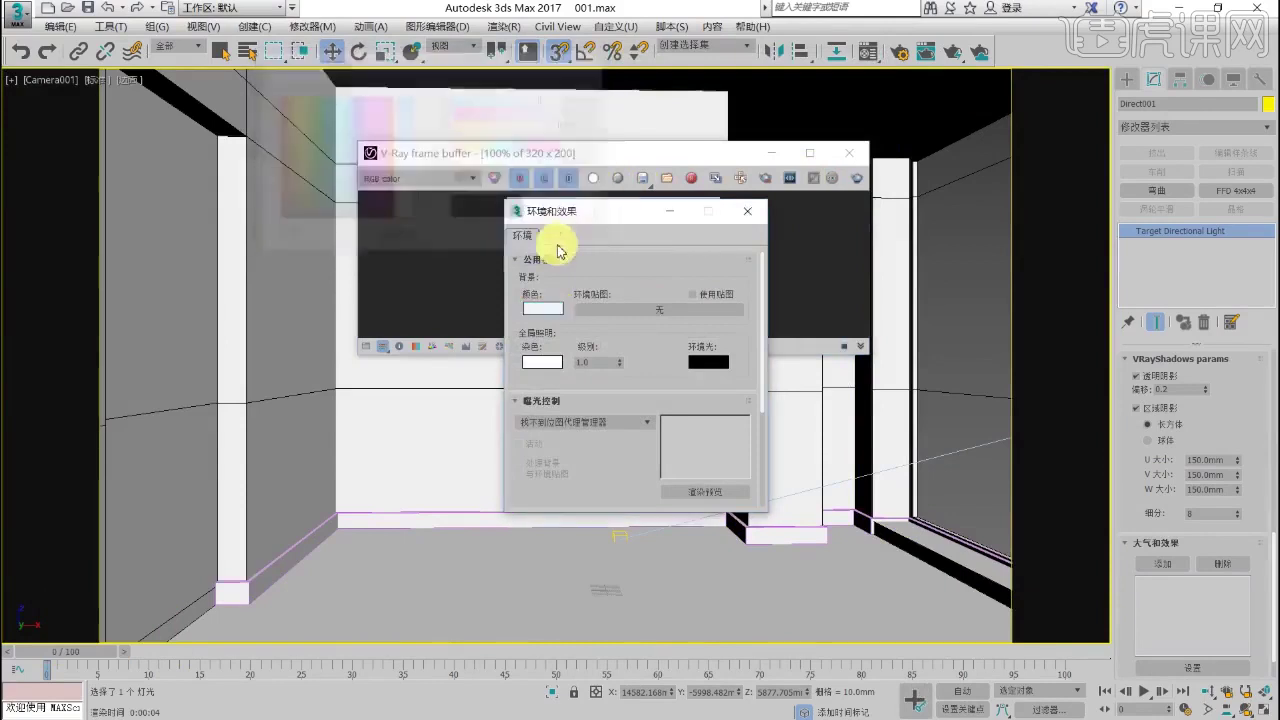
click(748, 211)
click(850, 154)
Step: Lower the directional light's intensity multiplier (倍增) under 强度/颜色/衰减
scroll(1160, 400, up, 10)
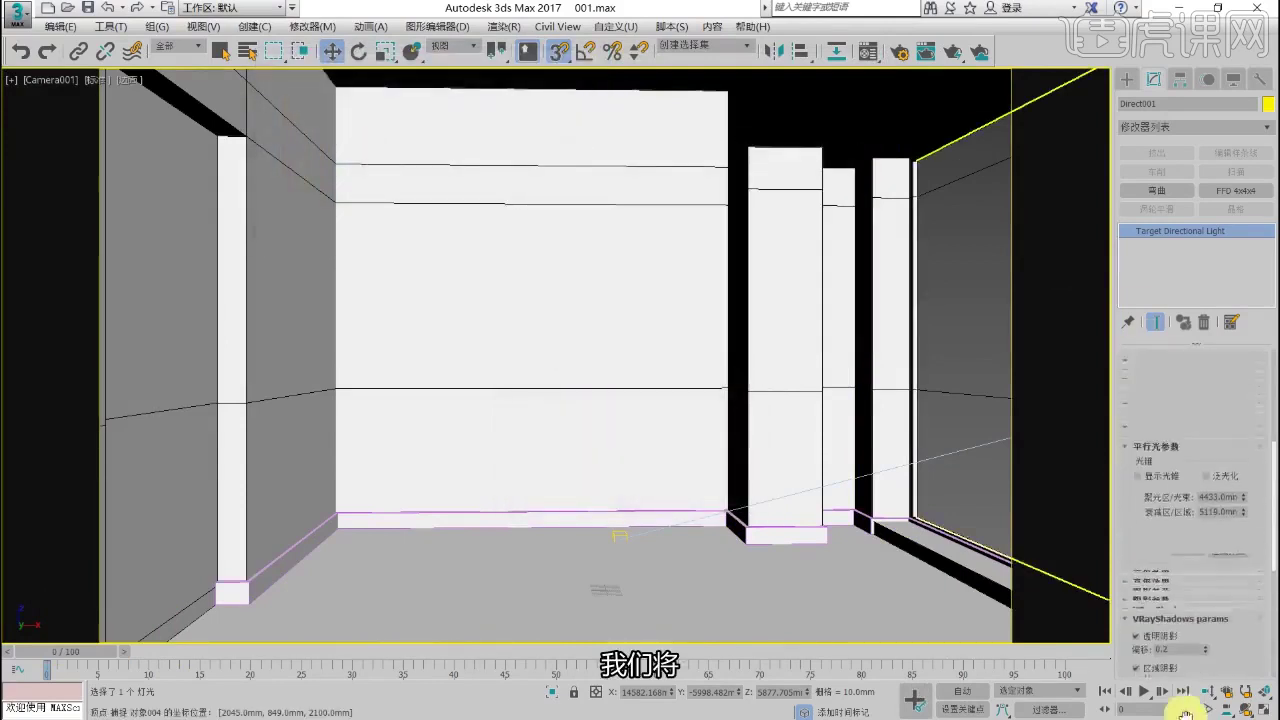
double_click(1190, 532)
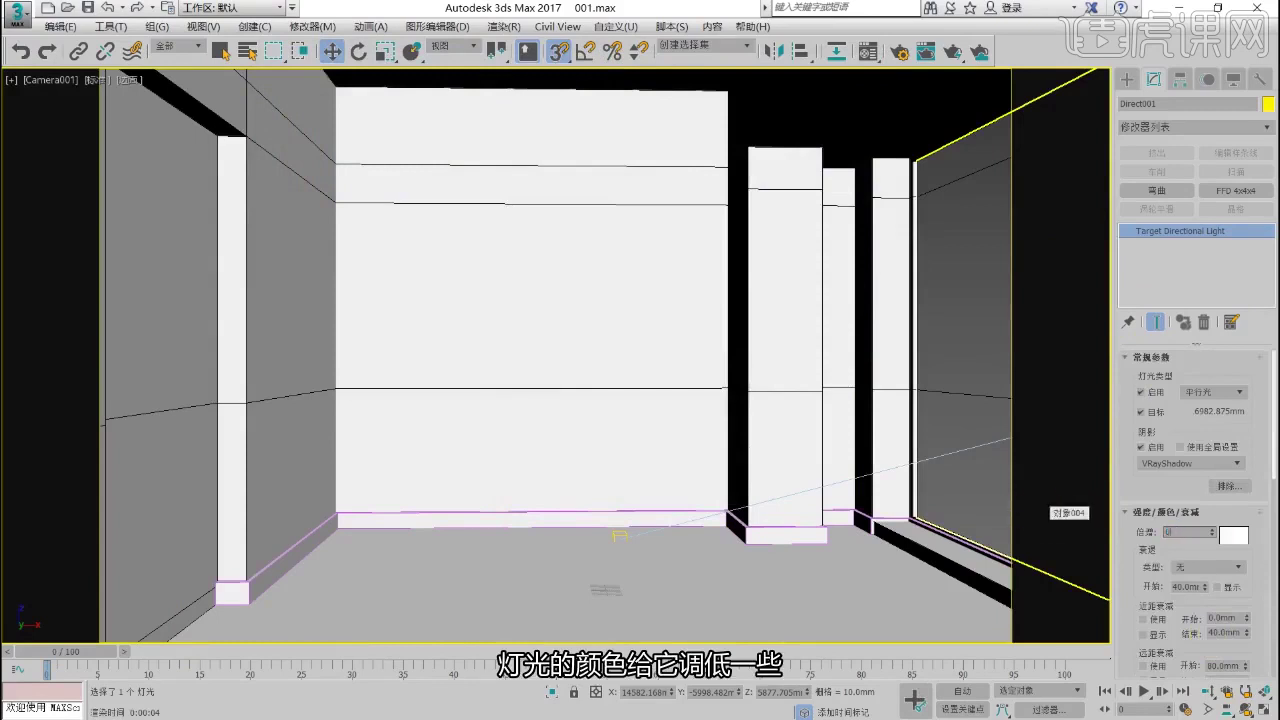
click(641, 335)
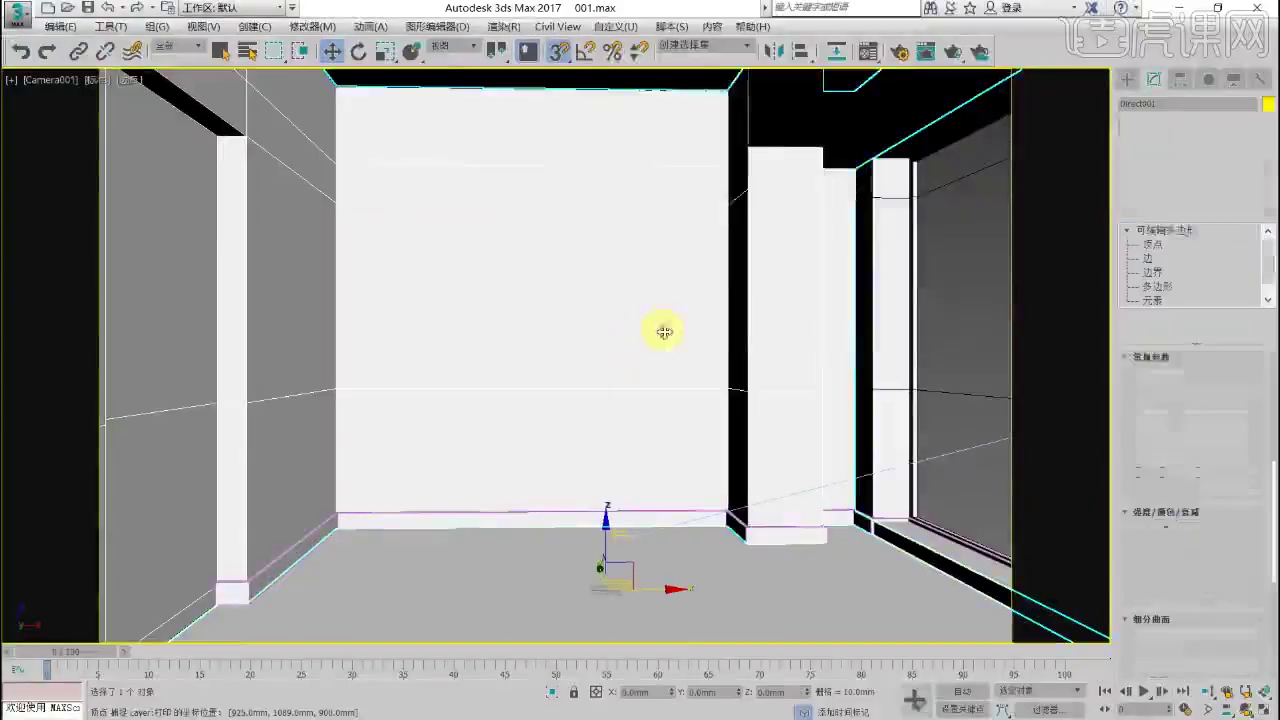
Step: Test render the Camera001 view, enlarge the frame buffer window and close it
key(shift+q)
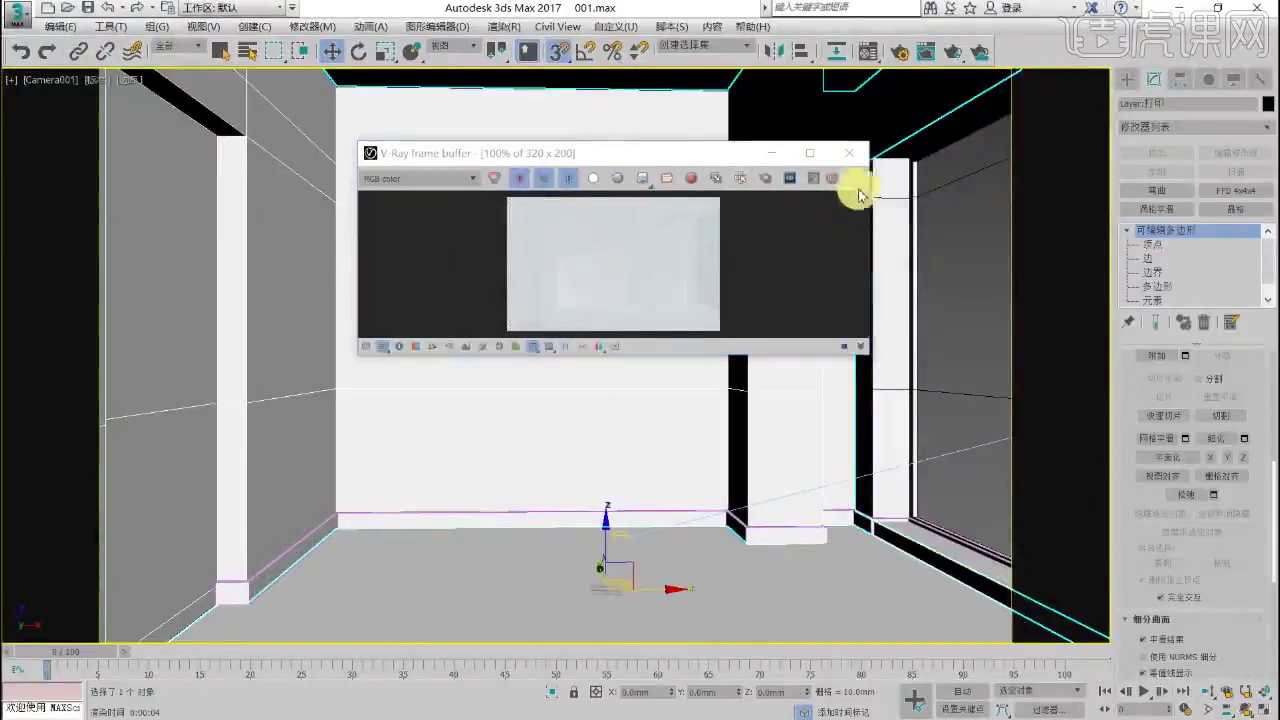
drag(866, 349, 995, 587)
click(979, 159)
Step: Move the directional light's target in the top view toward the room's upper wall and switch off snapping
key(alt+w)
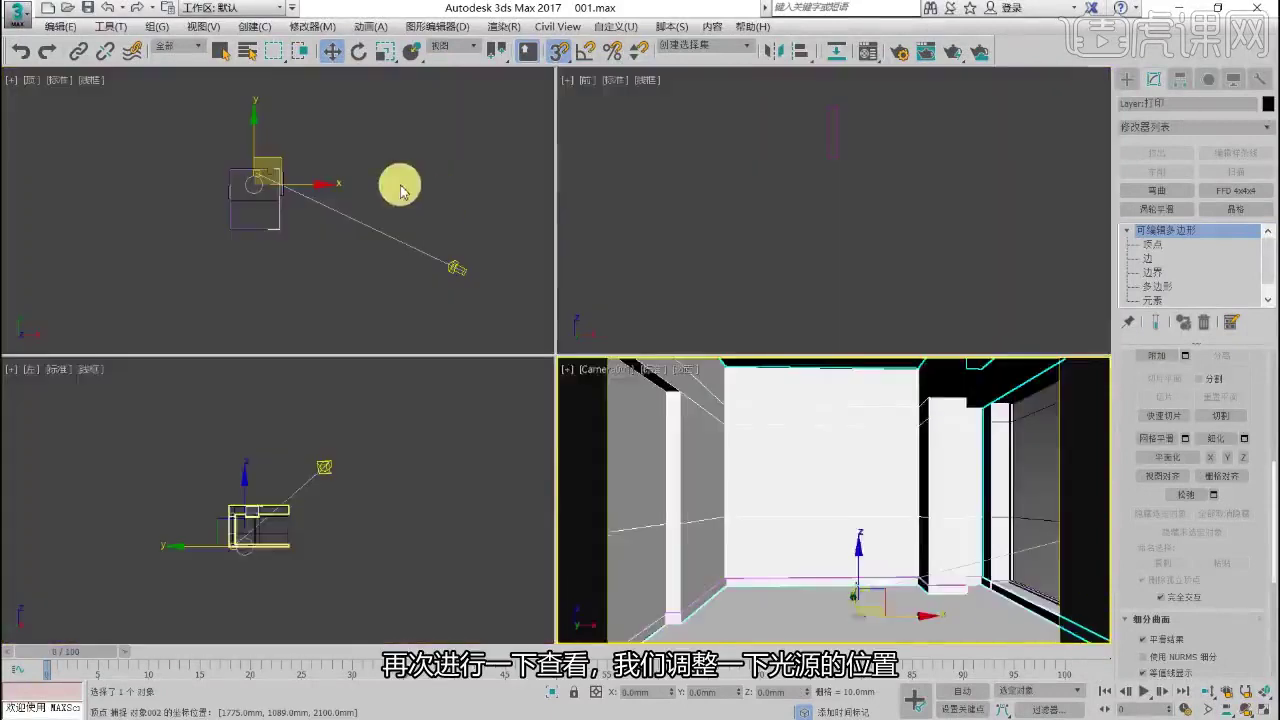
right_click(403, 190)
key(alt+w)
scroll(534, 319, up, 6)
click(458, 212)
drag(457, 209, 438, 191)
click(561, 56)
key(alt+w)
right_click(792, 467)
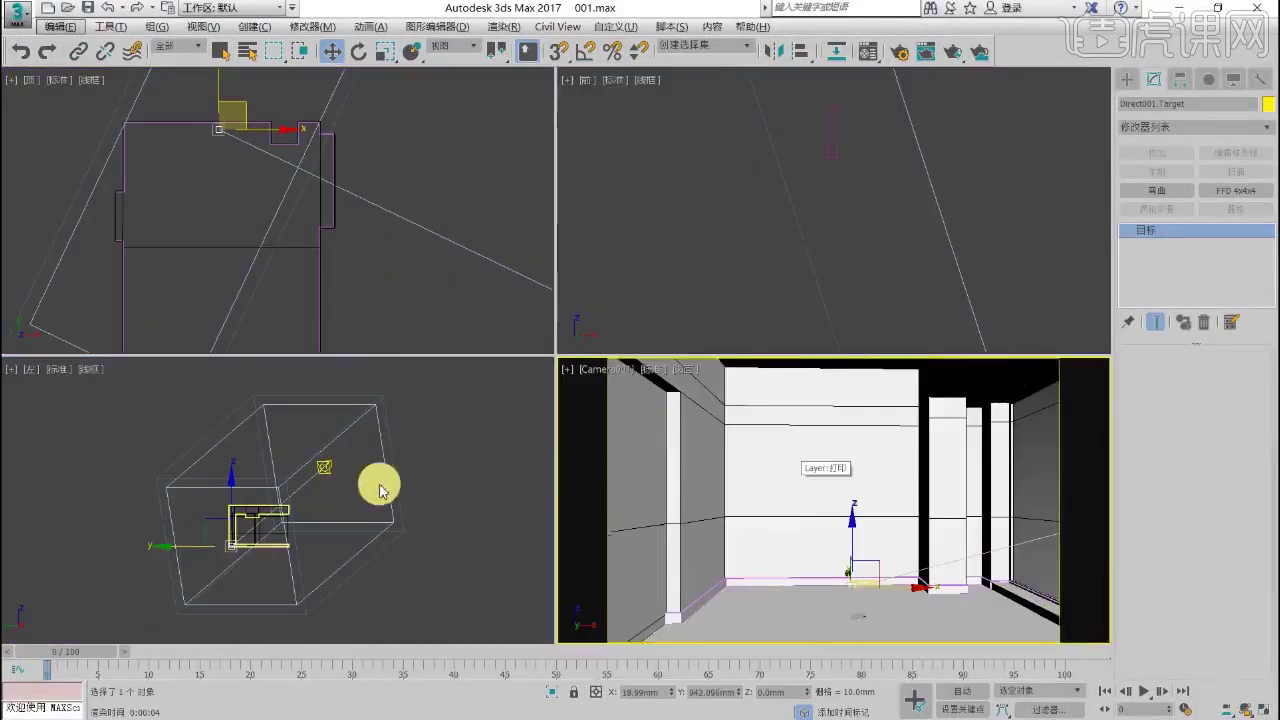
Step: Move the directional light source farther from the room and higher in the left view
right_click(380, 491)
key(alt+w)
scroll(600, 365, up, 2)
click(668, 254)
scroll(704, 247, down, 6)
drag(707, 256, 994, 189)
key(alt+w)
Step: Pull the directional light source much farther out from the room in the top view
right_click(425, 165)
key(alt+w)
scroll(562, 286, down, 5)
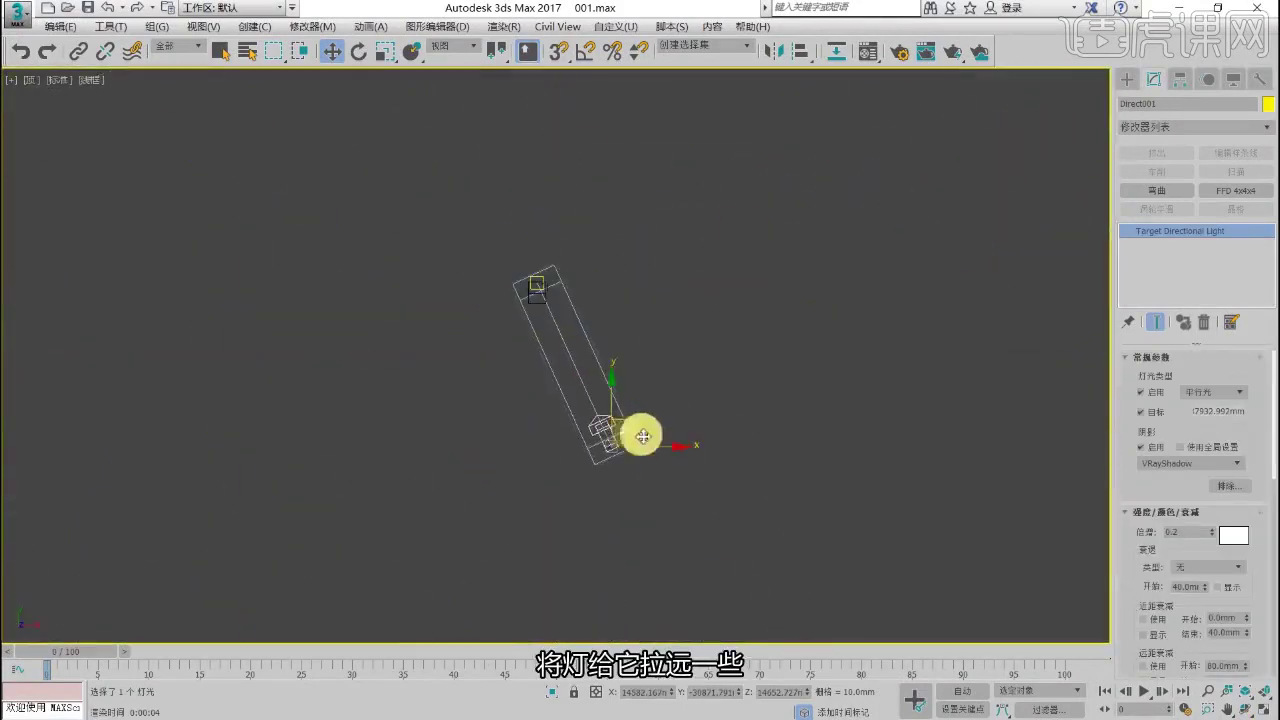
drag(640, 434, 914, 409)
scroll(600, 283, up, 4)
key(alt+w)
Step: Test render the maximized Camera001 view with the repositioned light and close the frame buffer
right_click(766, 463)
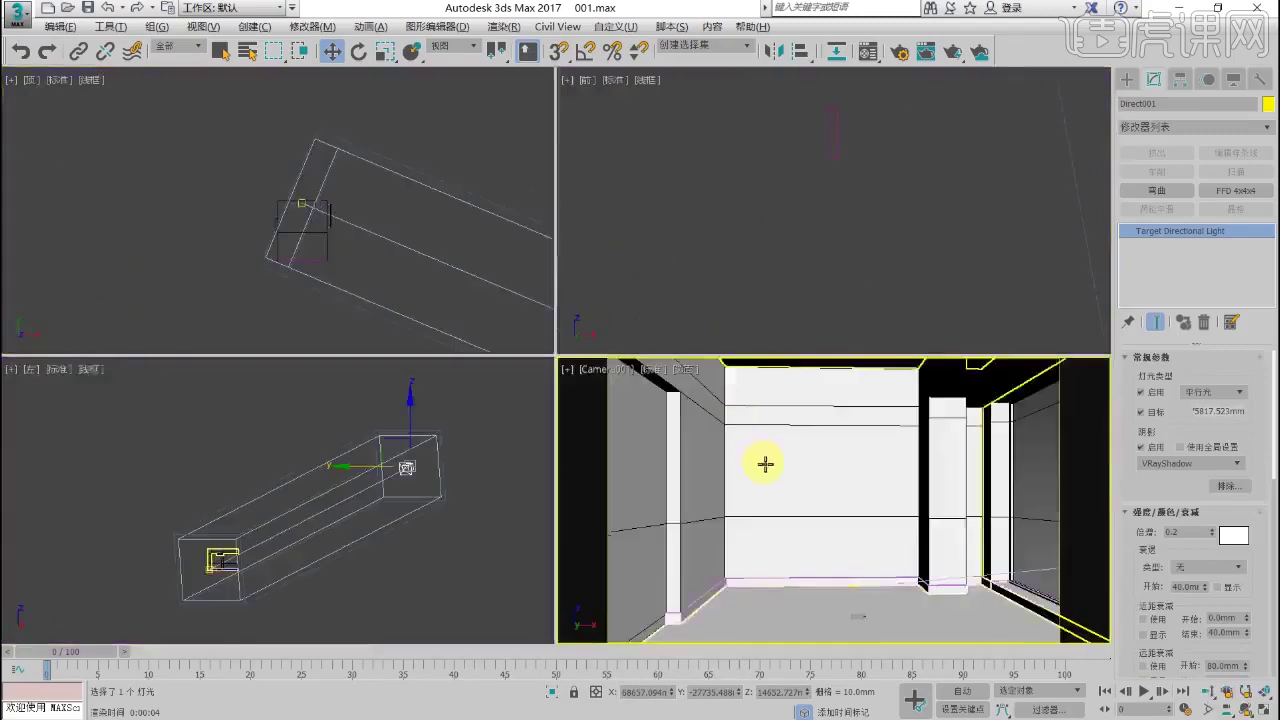
key(alt+w)
key(shift+q)
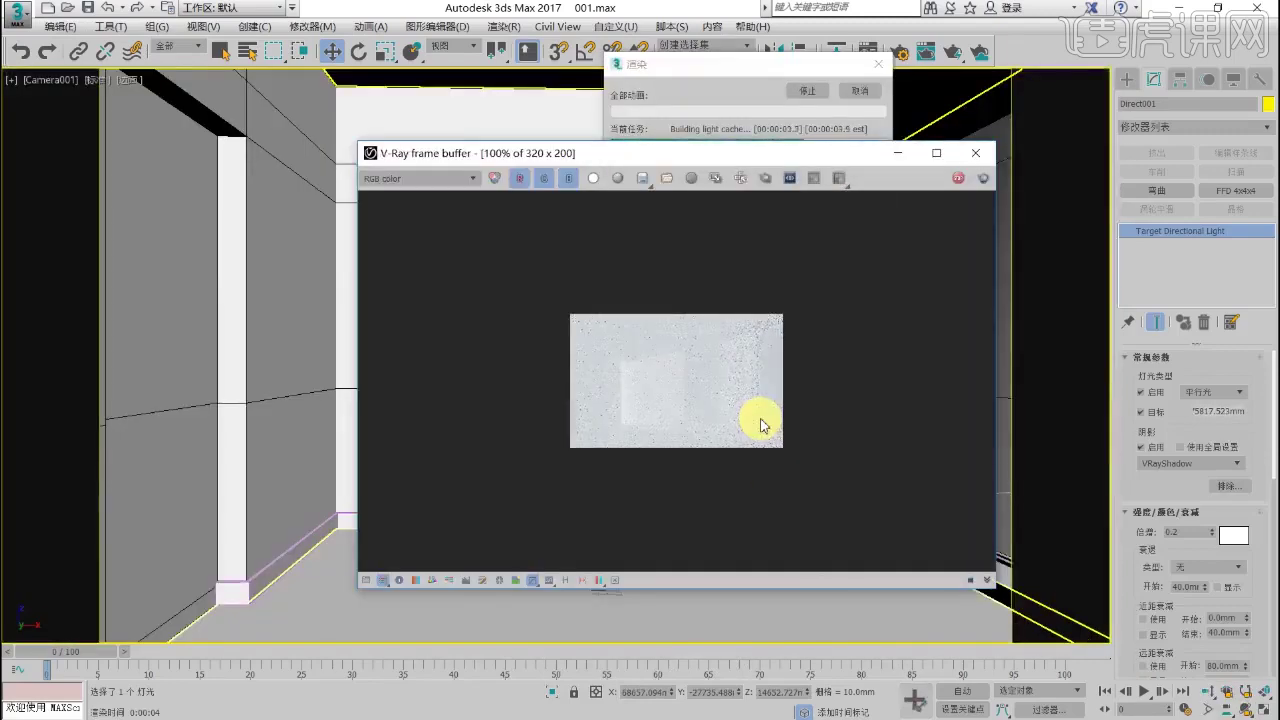
click(978, 158)
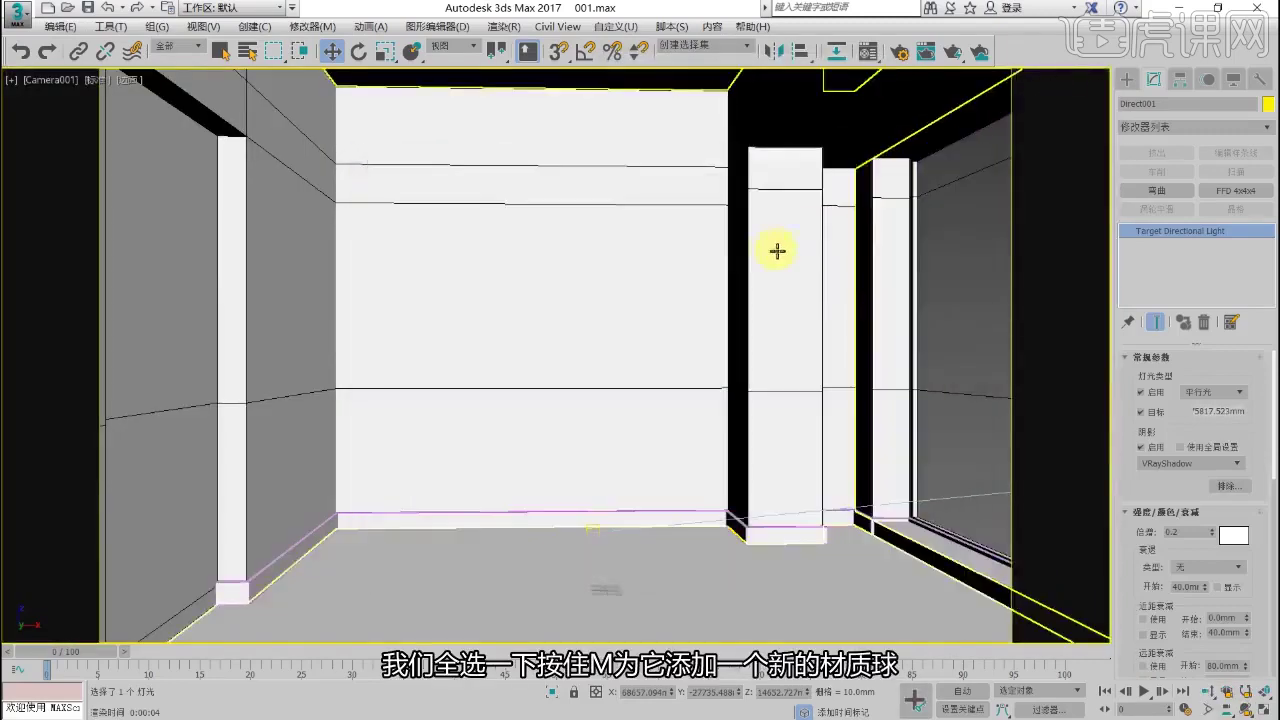
Step: Select all objects in the scene and assign them the unused 04 - Default material
key(ctrl+a)
key(m)
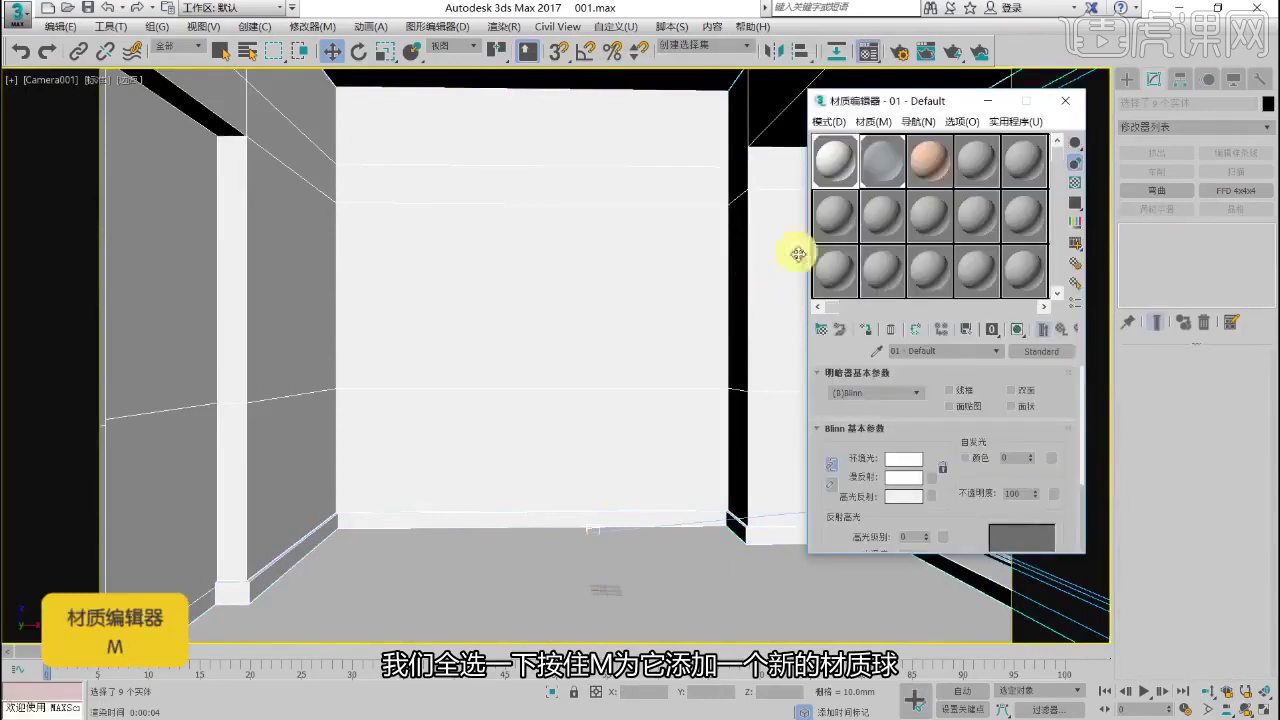
click(978, 162)
click(867, 330)
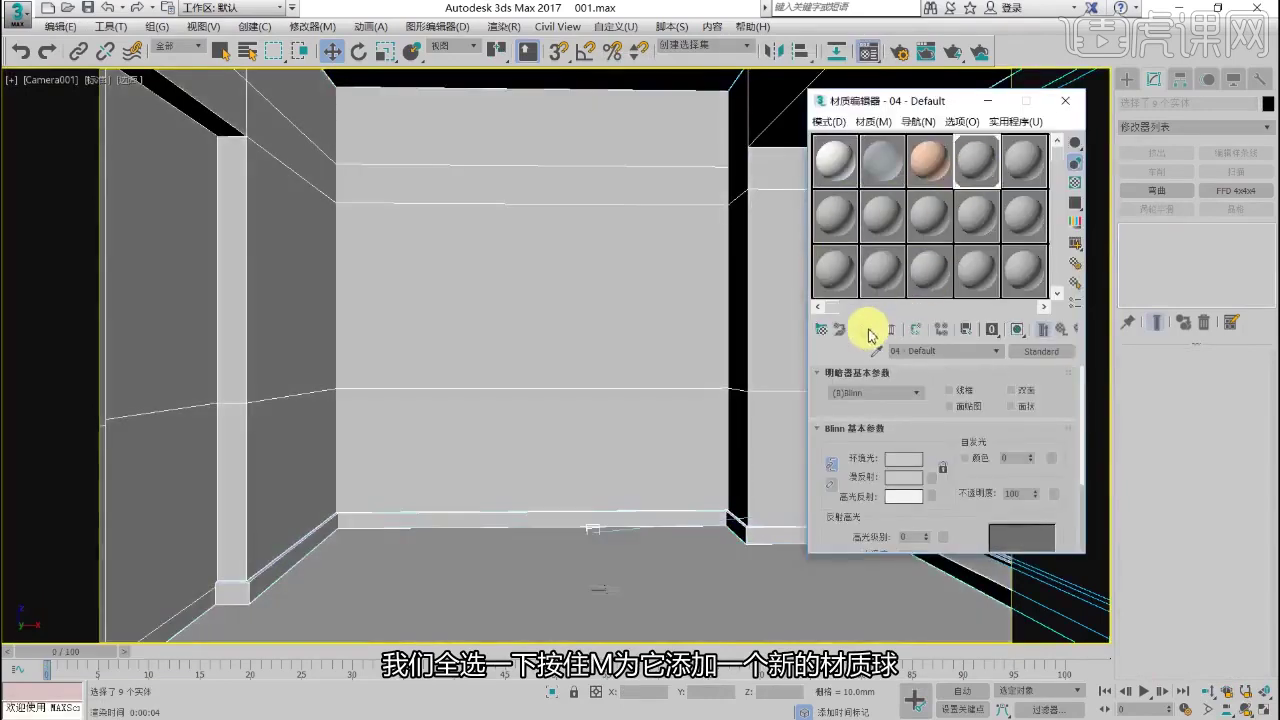
click(1067, 104)
Step: Render the camera view with the new material, enlarge the image to 200% and close the frame buffer
key(shift+q)
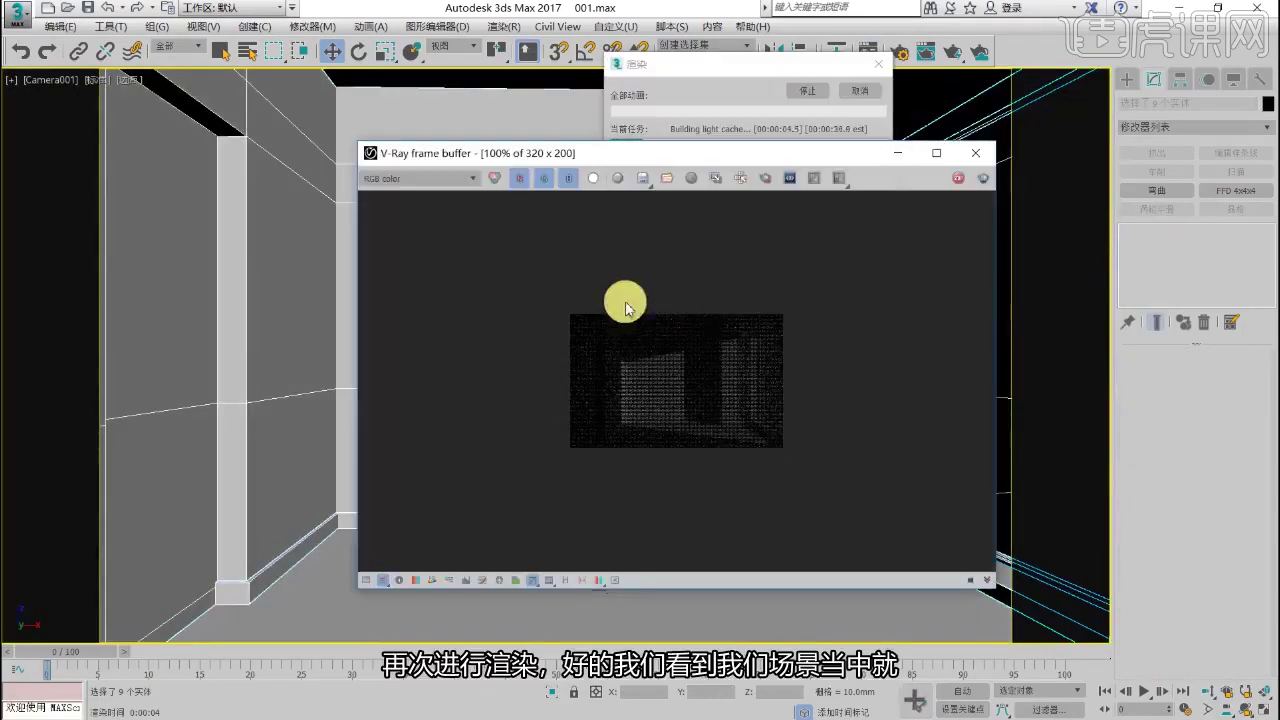
drag(707, 160, 475, 178)
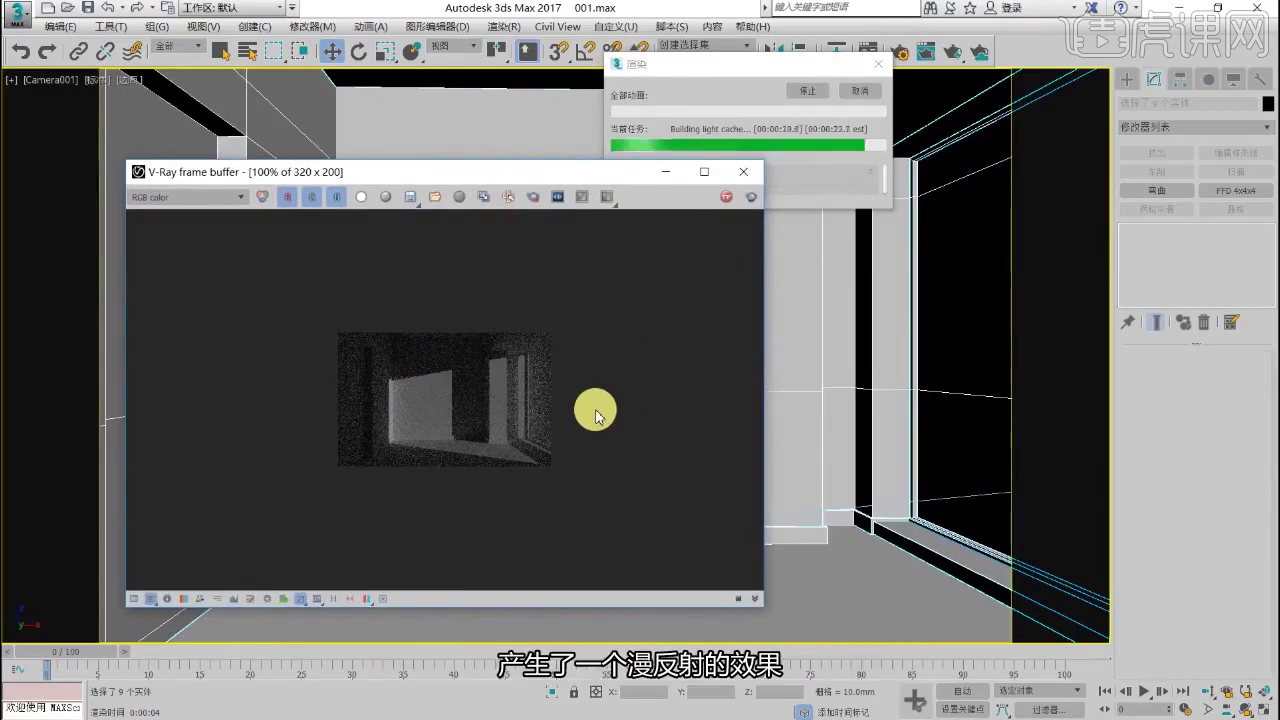
scroll(444, 427, up, 1)
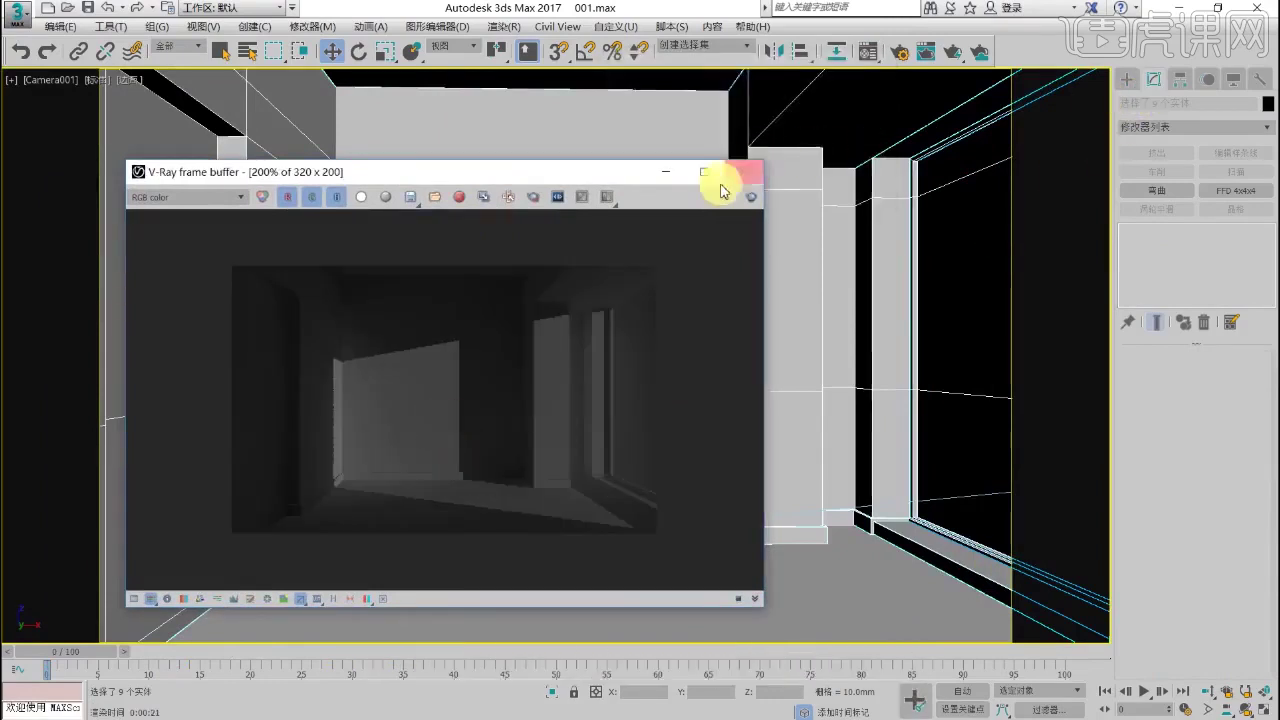
click(753, 169)
Step: Select the directional light in the top view and set its intensity multiplier (倍增) to 1.0
key(alt+w)
right_click(337, 173)
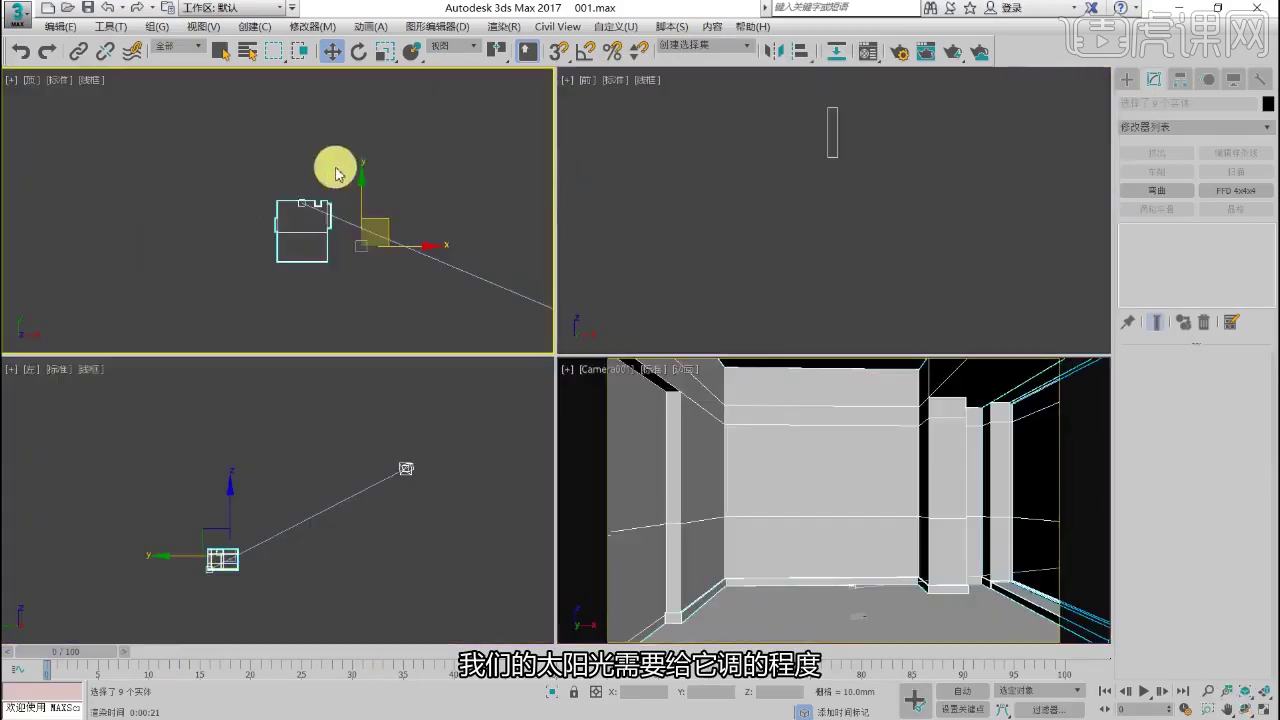
key(z)
click(450, 261)
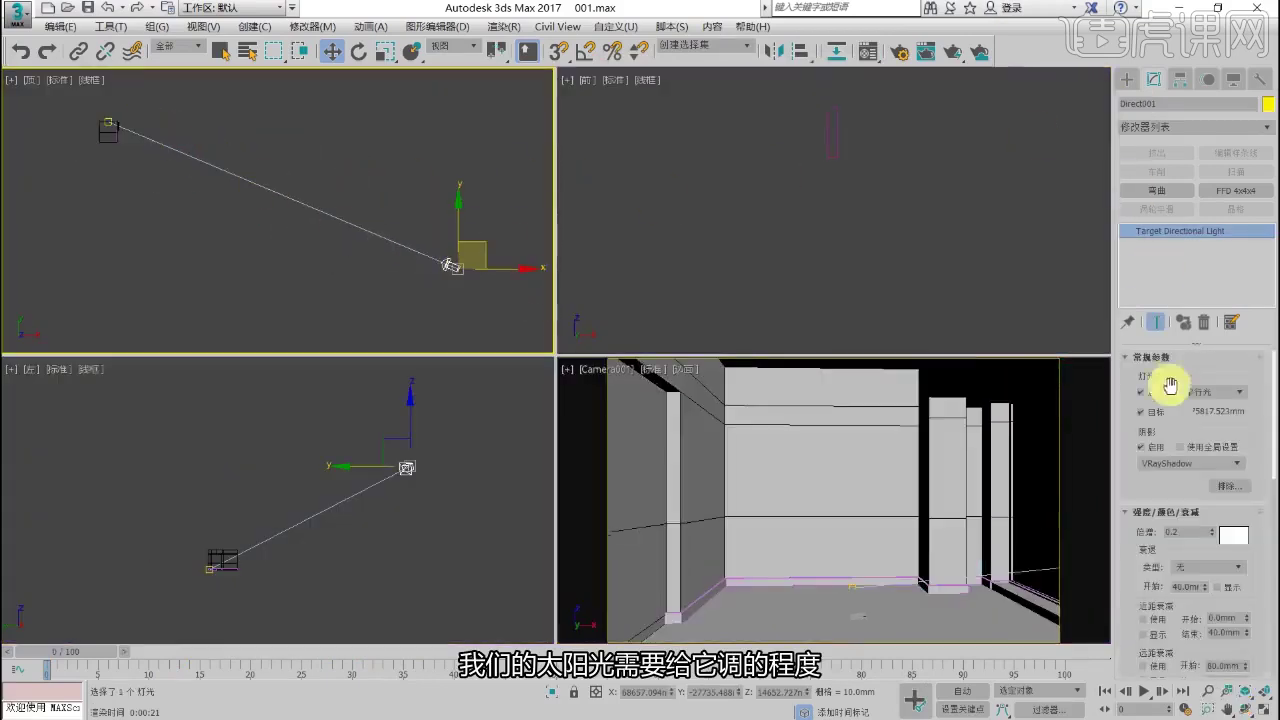
drag(1149, 481, 1160, 404)
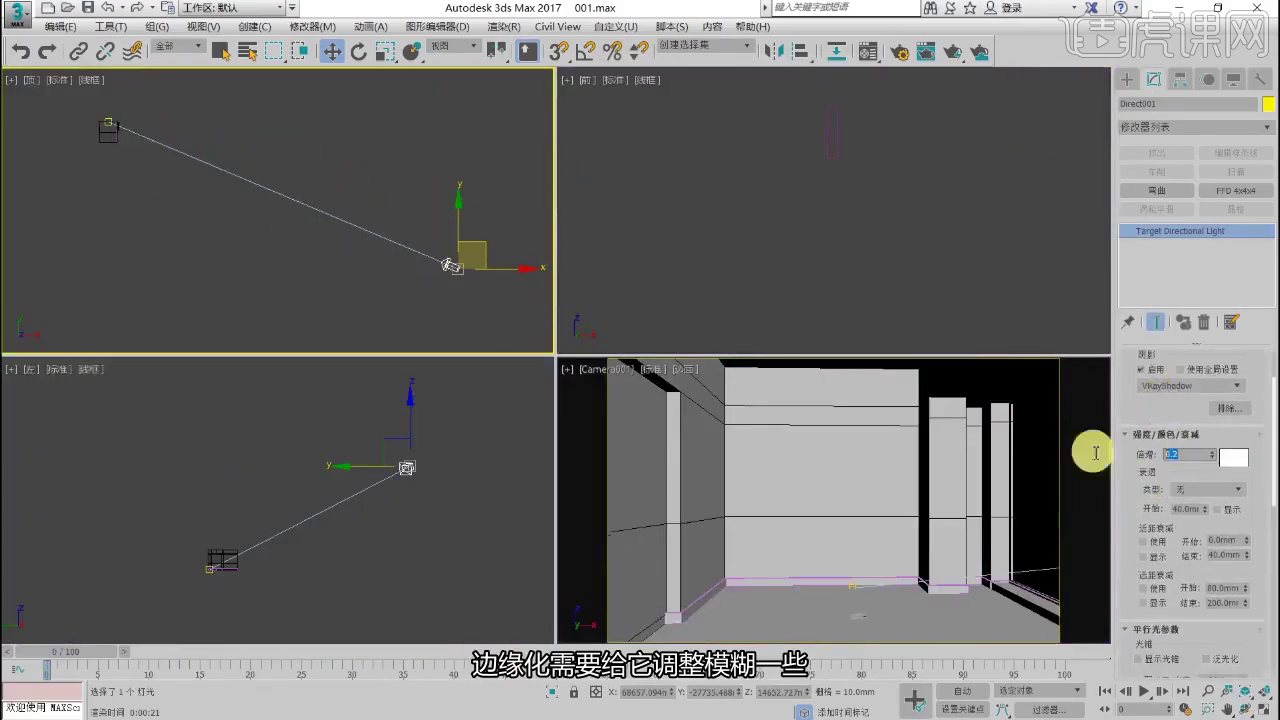
Step: Start a test render of the Camera001 view with the brighter light and cancel it partway
right_click(806, 429)
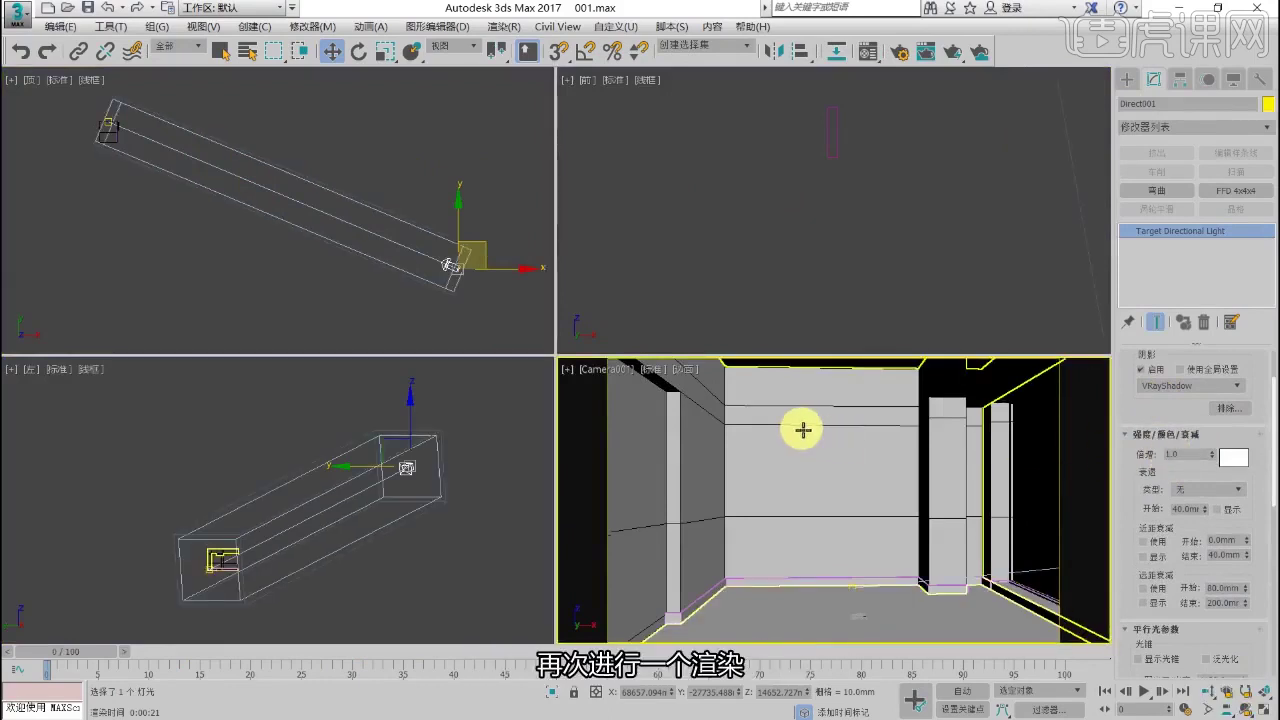
key(shift+q)
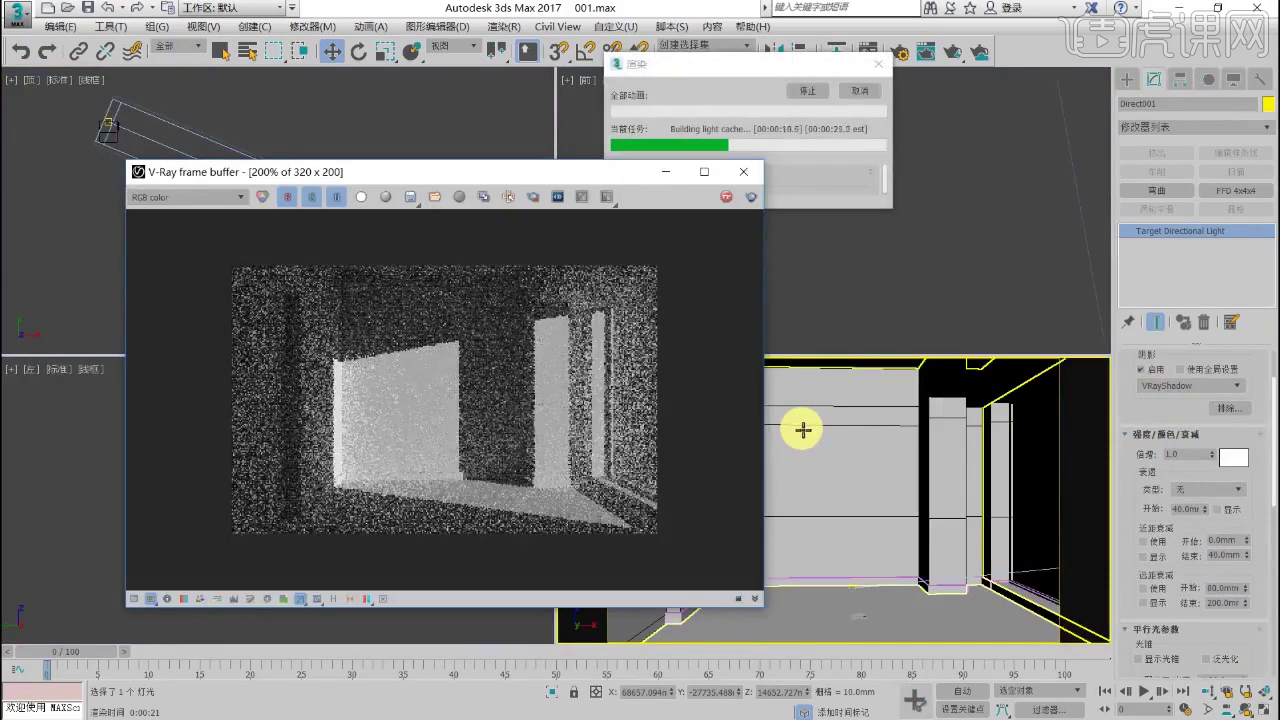
click(862, 90)
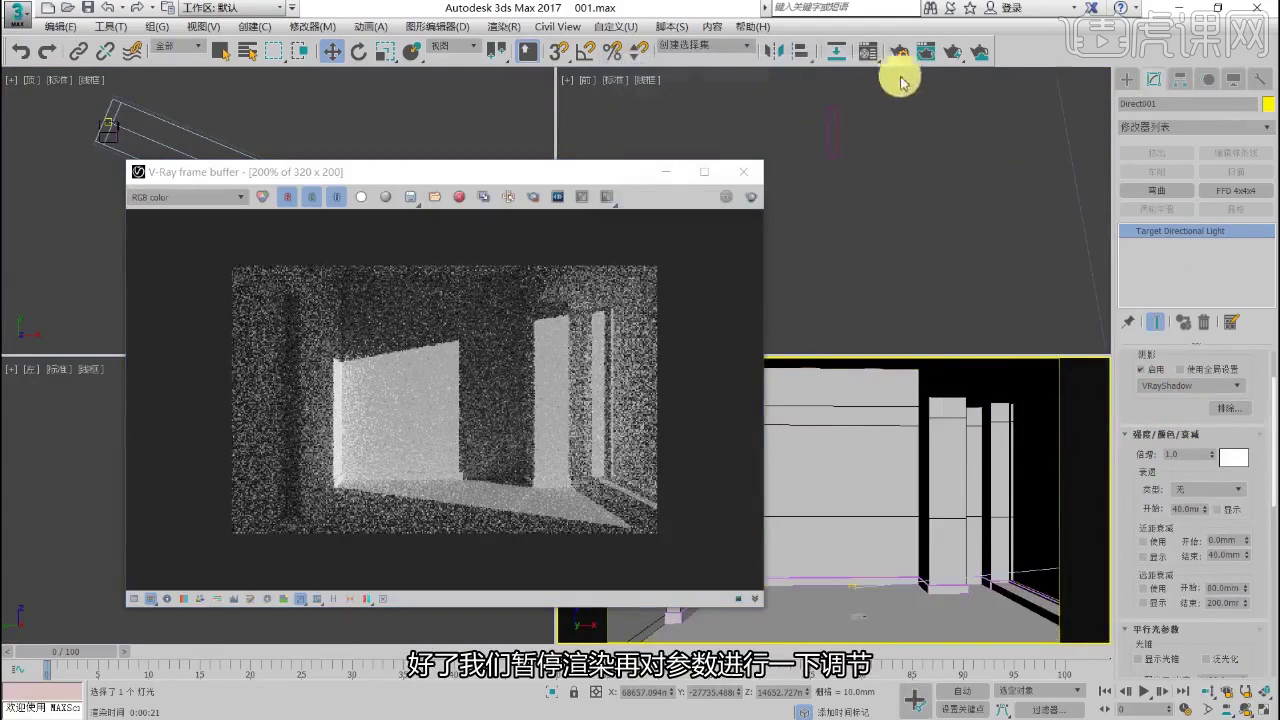
Step: Load the saved render preset 001 from the desktop into the render settings with all preset categories
key(F10)
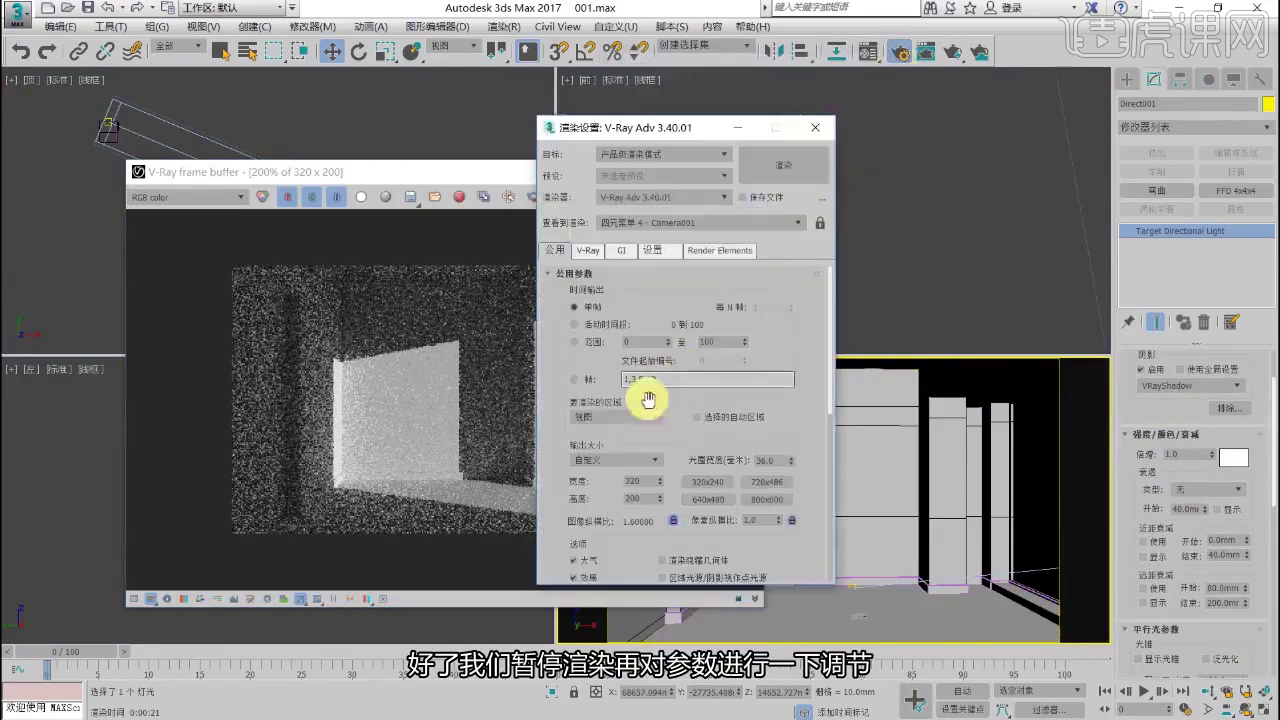
click(584, 251)
click(561, 250)
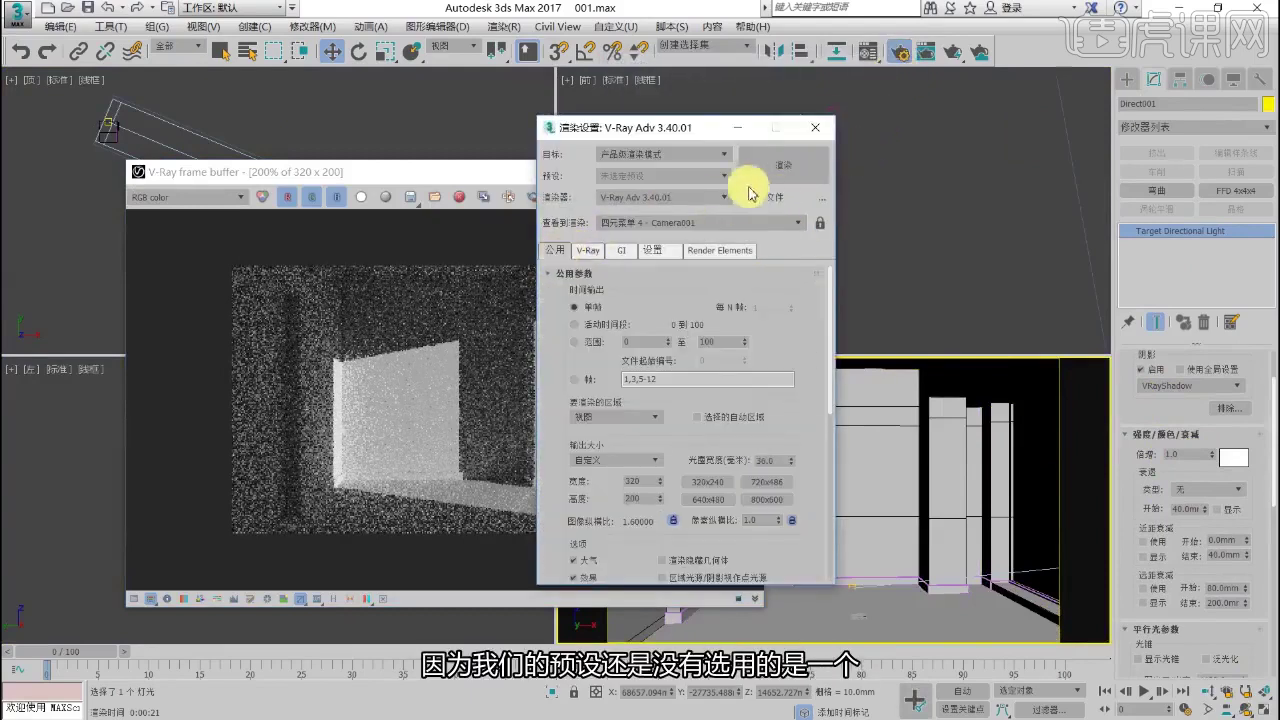
click(726, 177)
click(725, 177)
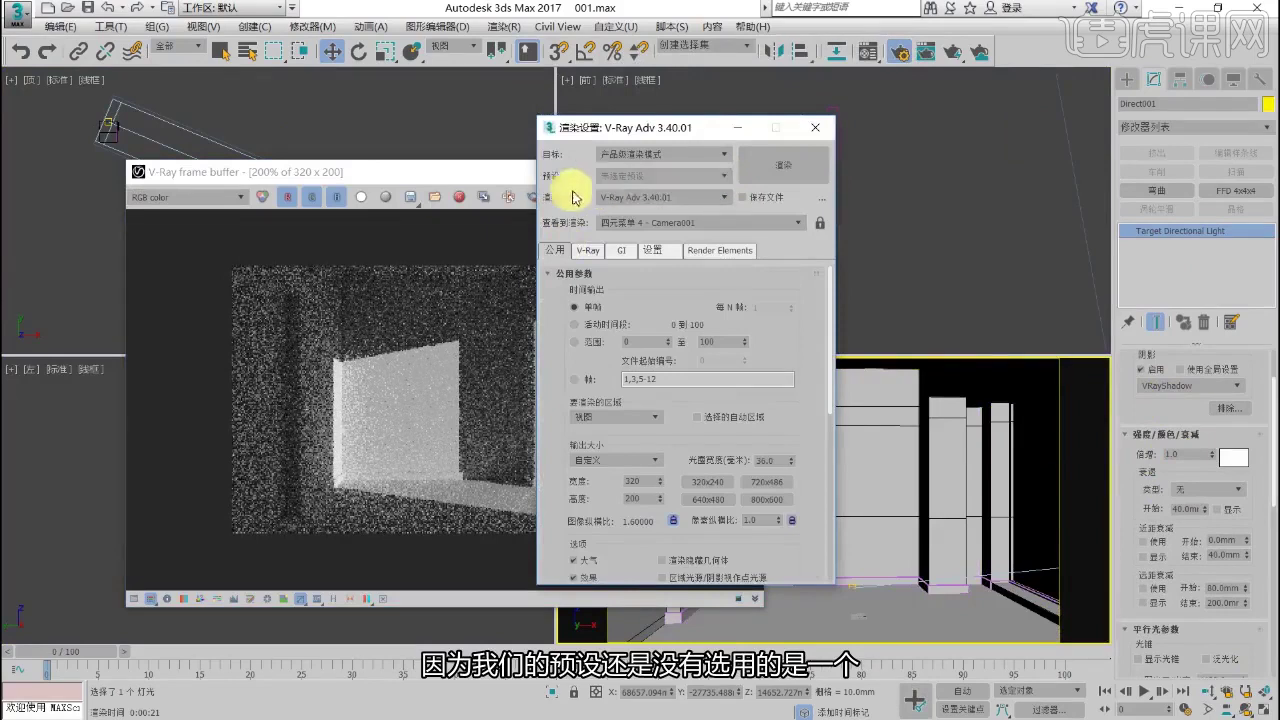
click(725, 180)
click(640, 337)
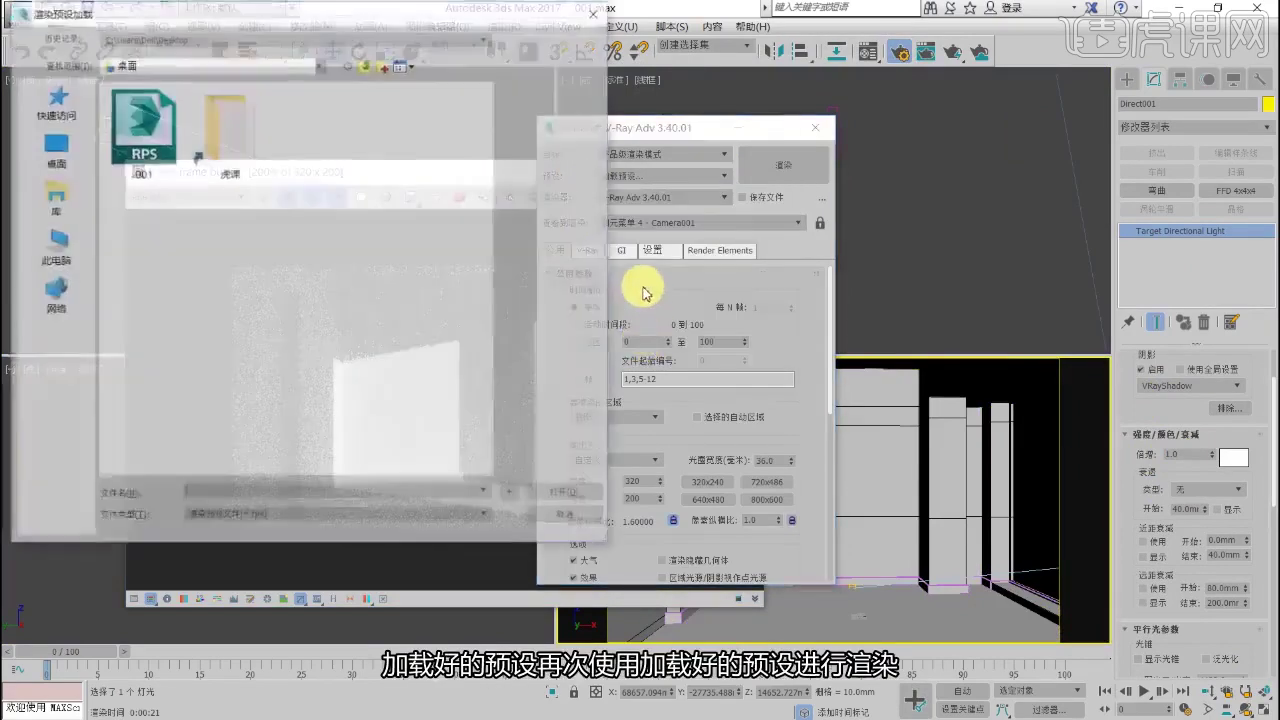
double_click(140, 125)
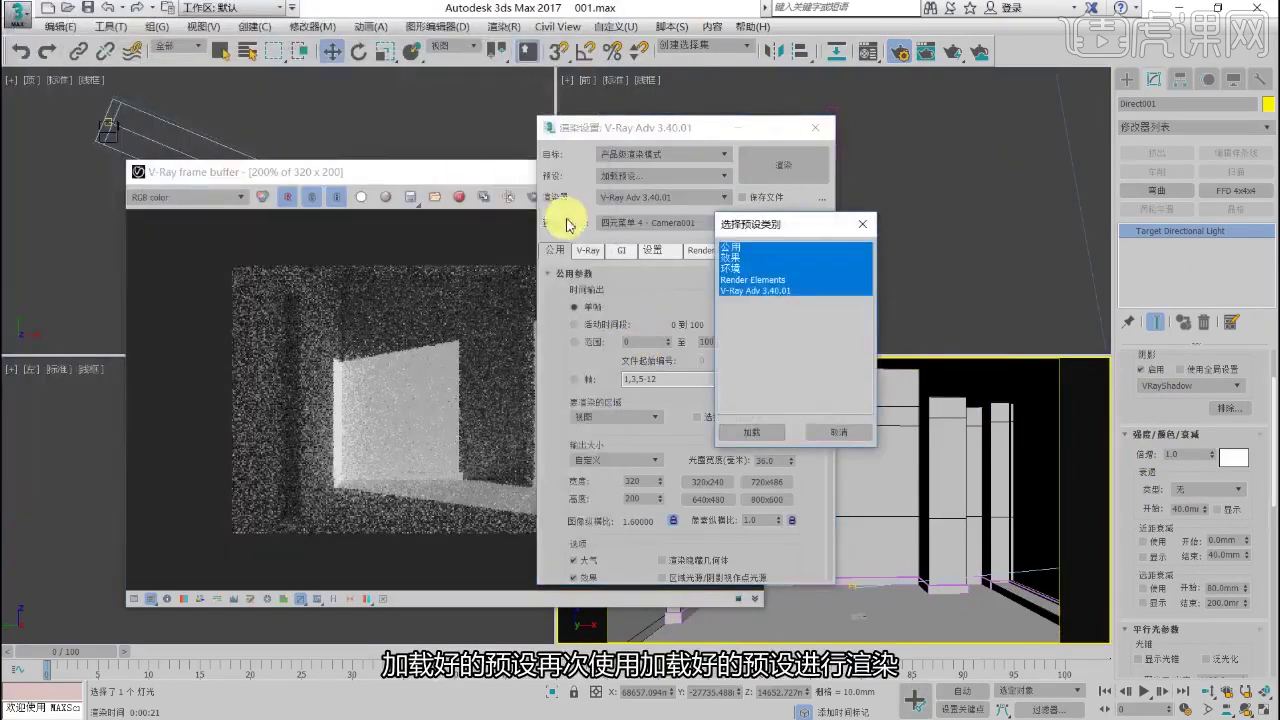
click(787, 428)
Step: Render with the loaded preset and examine the shadow edges at 400% in the maximized frame buffer
click(800, 152)
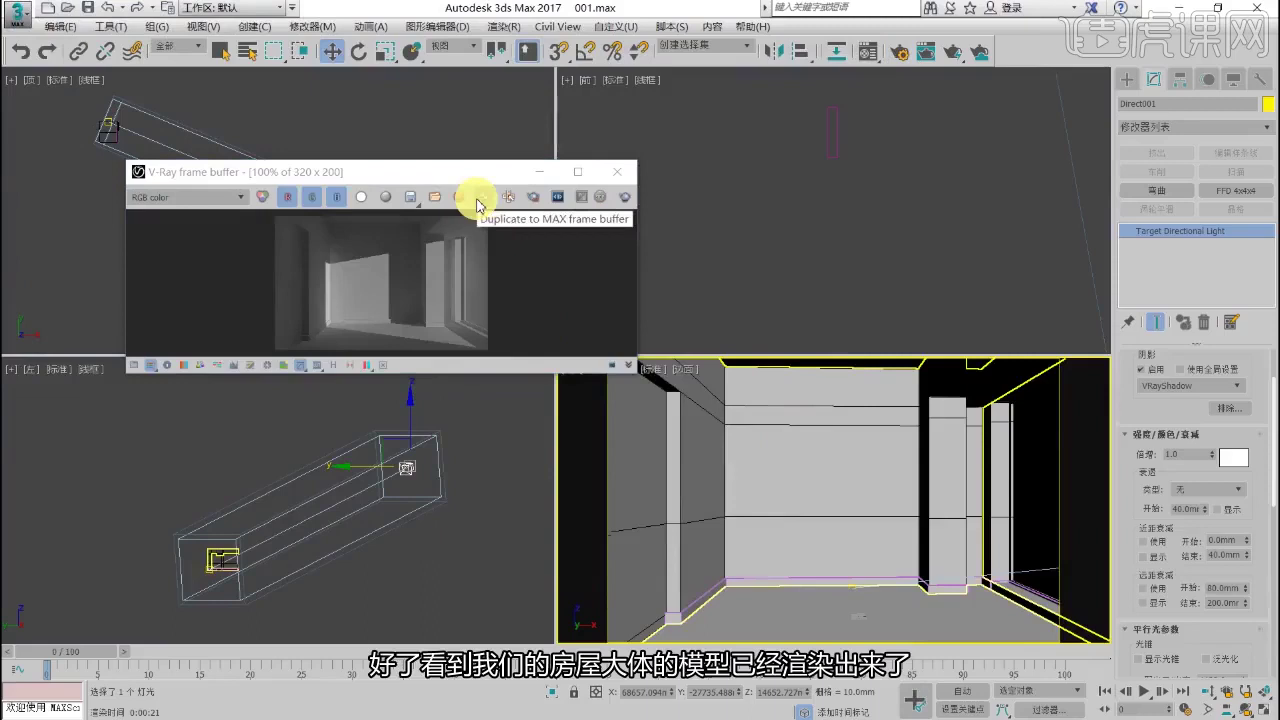
click(578, 171)
scroll(706, 363, up, 2)
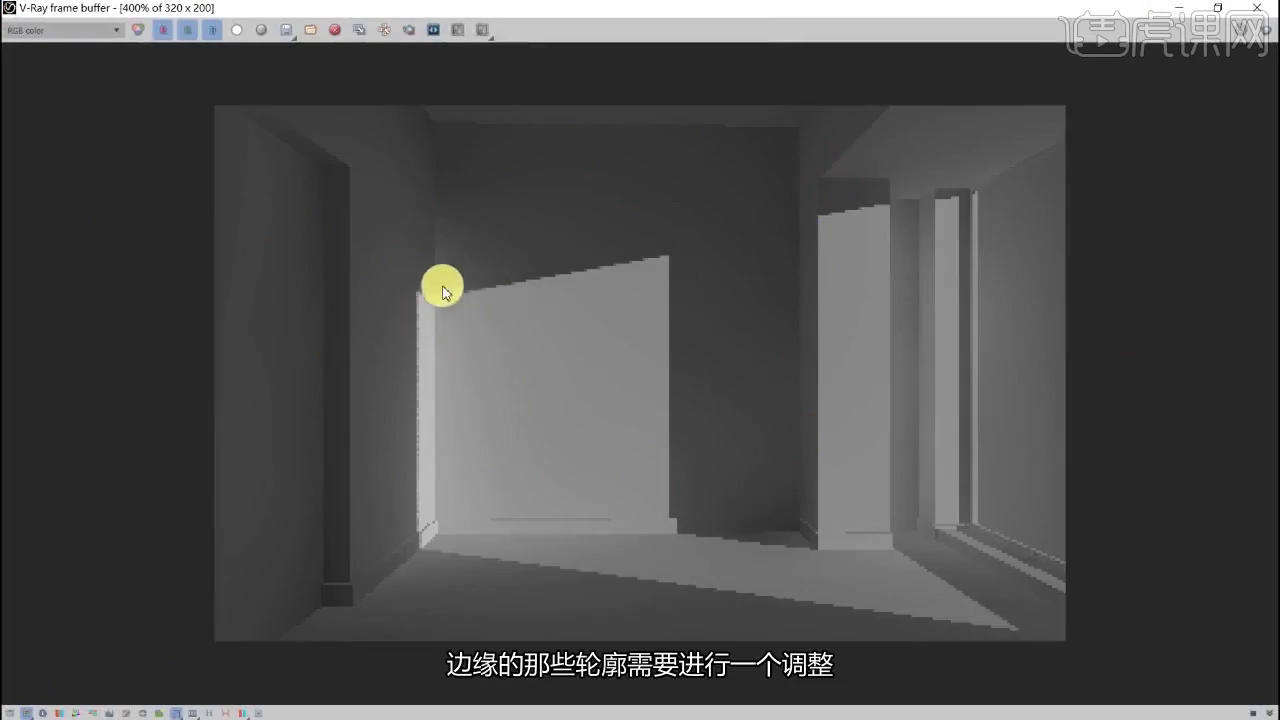
scroll(846, 470, down, 2)
click(1257, 8)
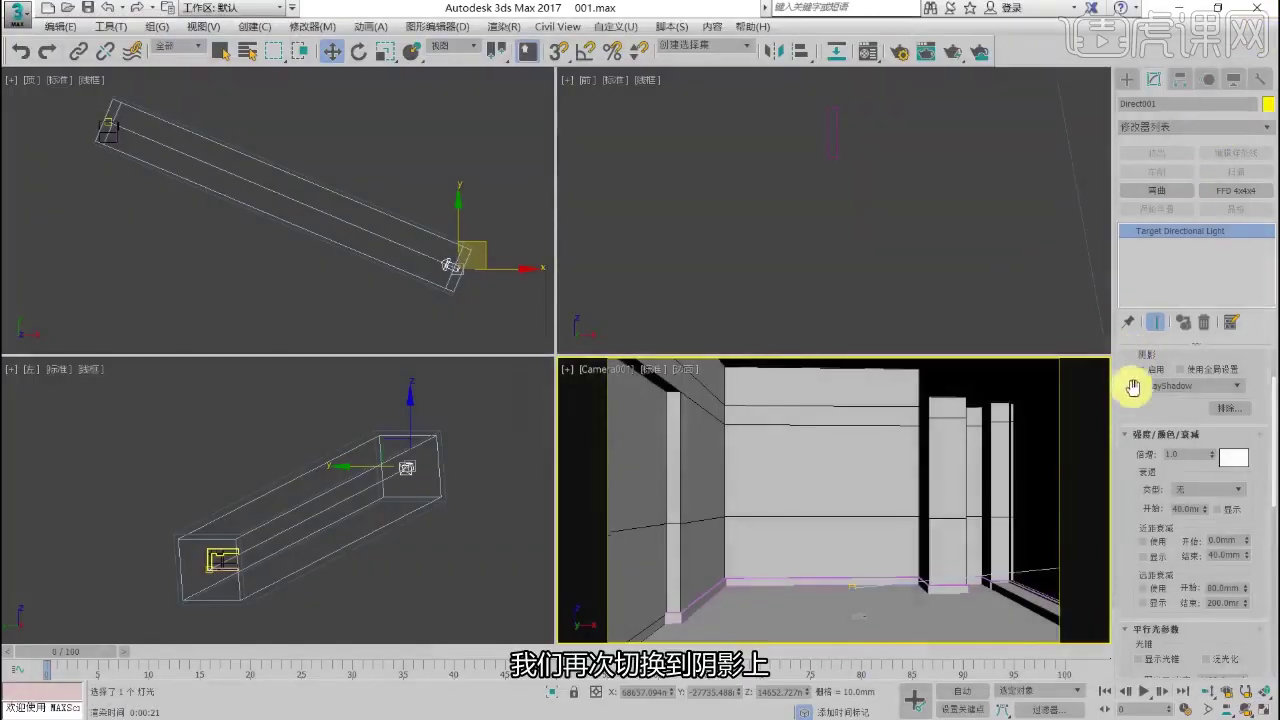
Step: Enlarge the directional light's area shadow under VRayShadows params, setting U and V size to 500 mm and raising W size
scroll(1193, 462, down, 5)
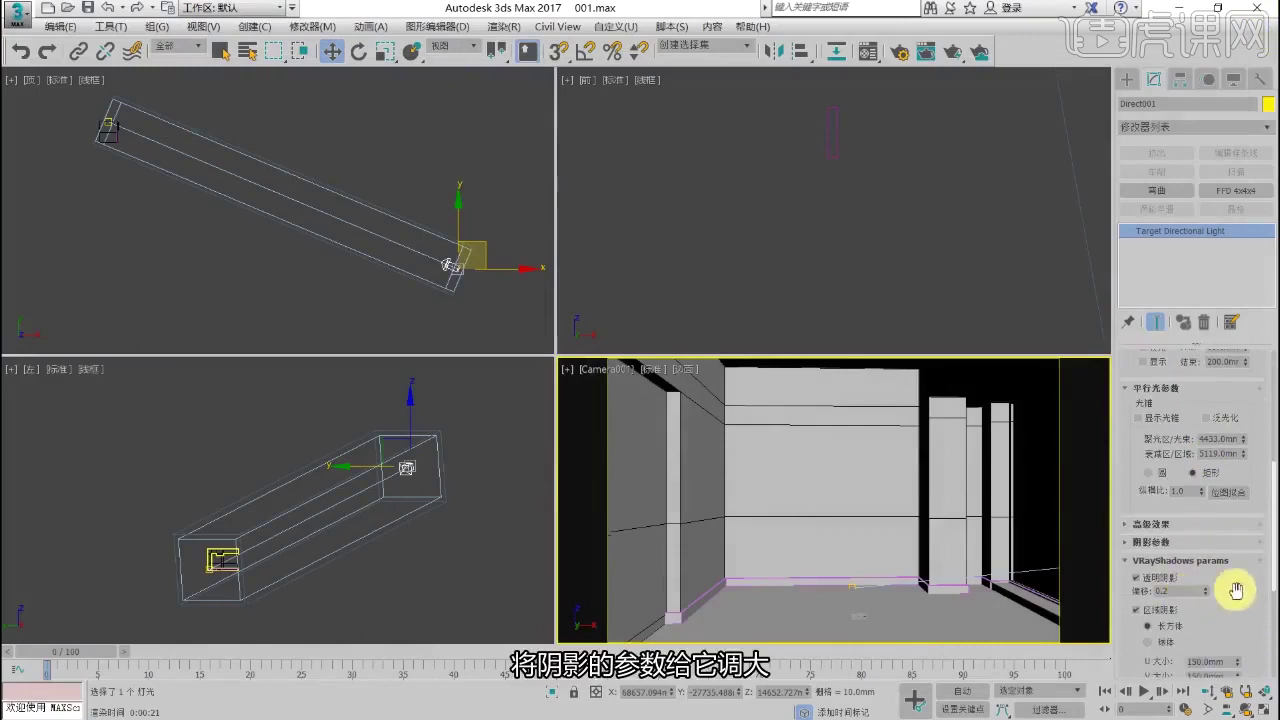
scroll(1232, 582, down, 1)
drag(1233, 577, 1234, 539)
double_click(1222, 610)
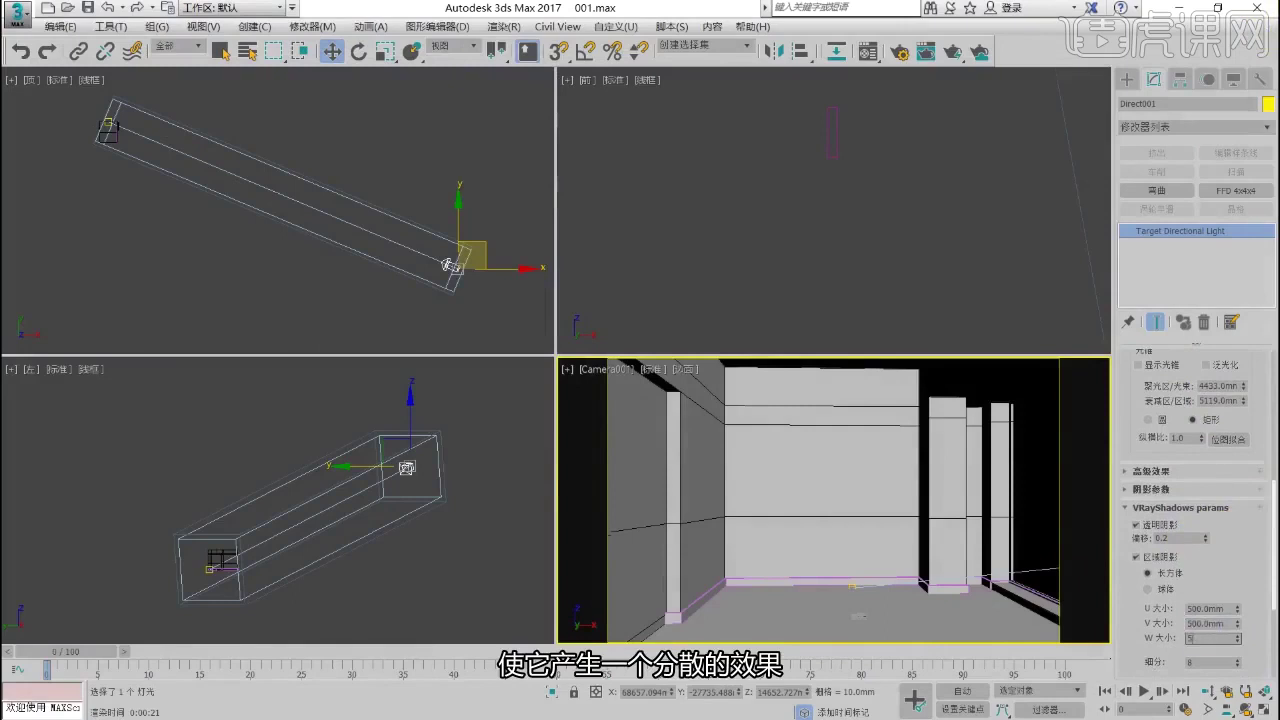
Step: Render the Camera001 view to check the softened shadows and close the frame buffer
click(771, 329)
click(751, 444)
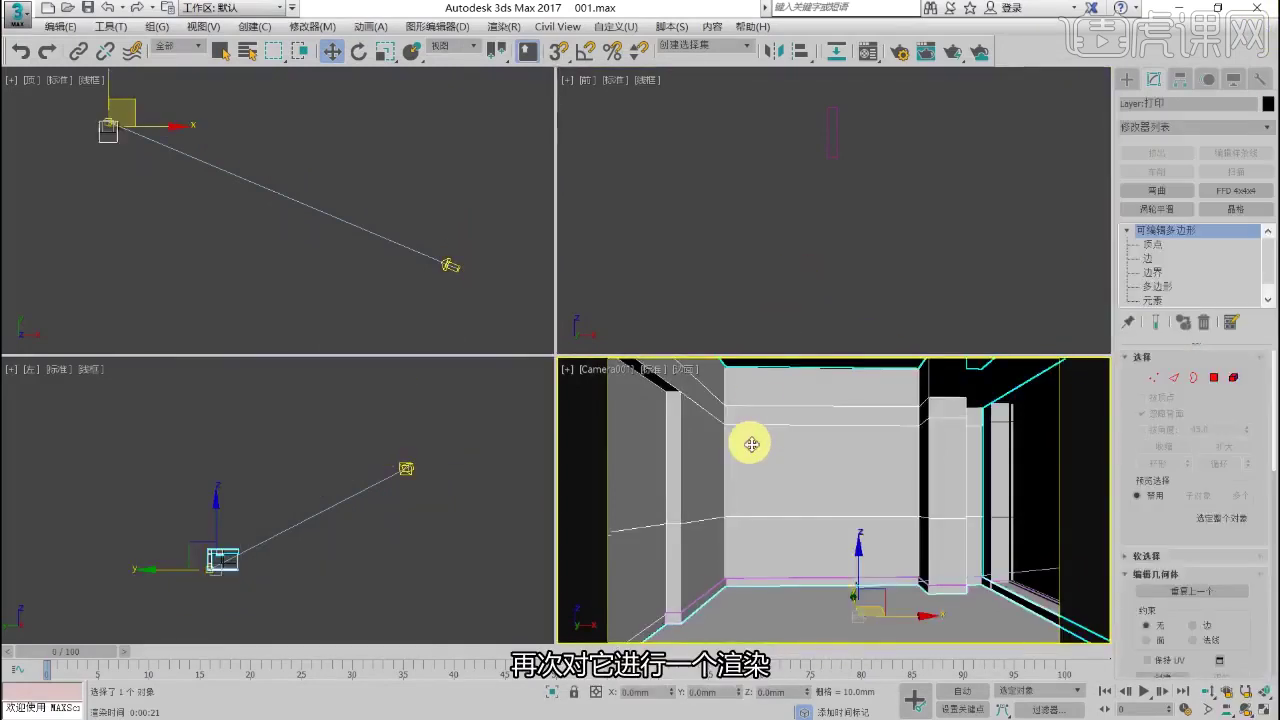
key(shift+q)
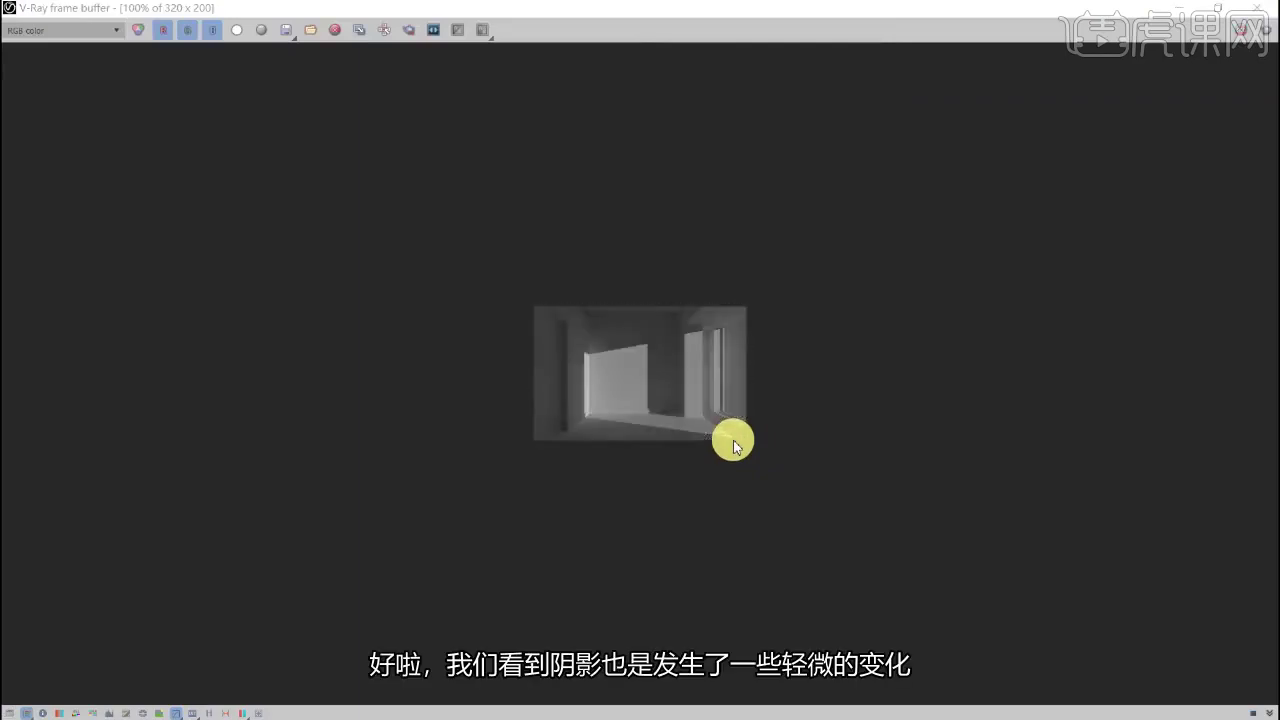
click(1250, 8)
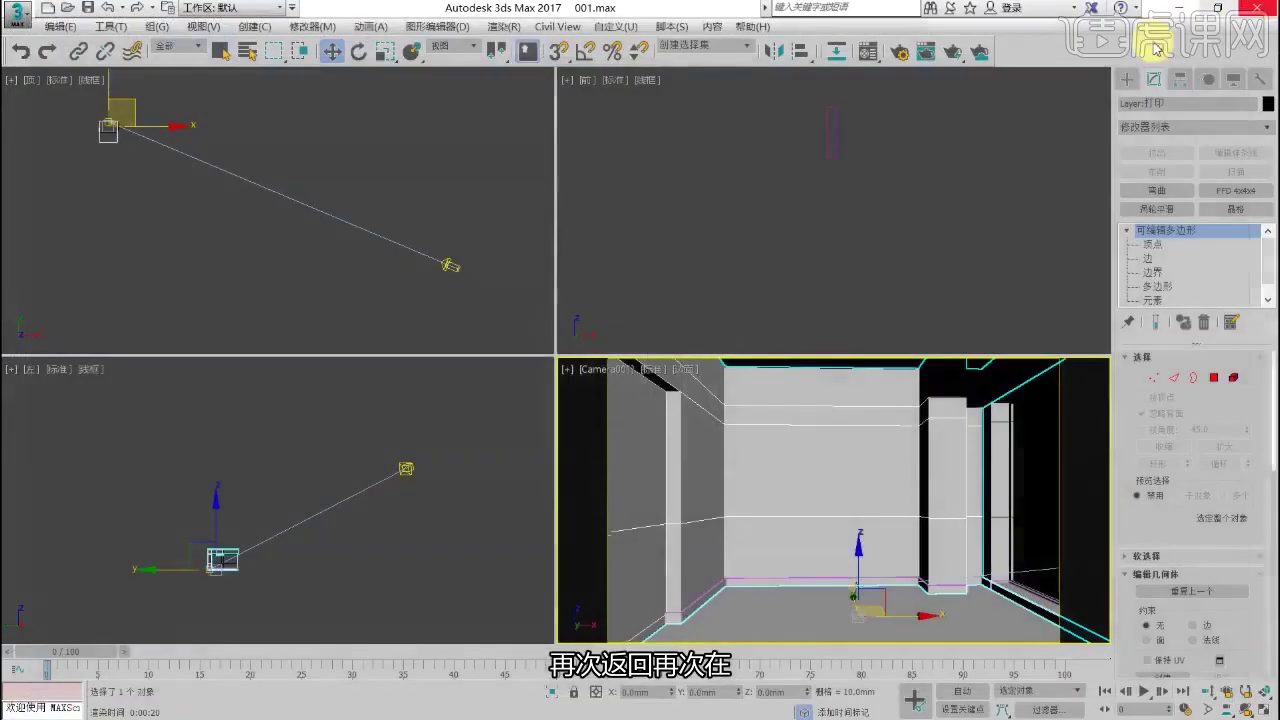
Step: Draw a plane VRayLight over the upper part of the room in the top view, about 1422 mm half-length and 831 mm half-width
right_click(288, 212)
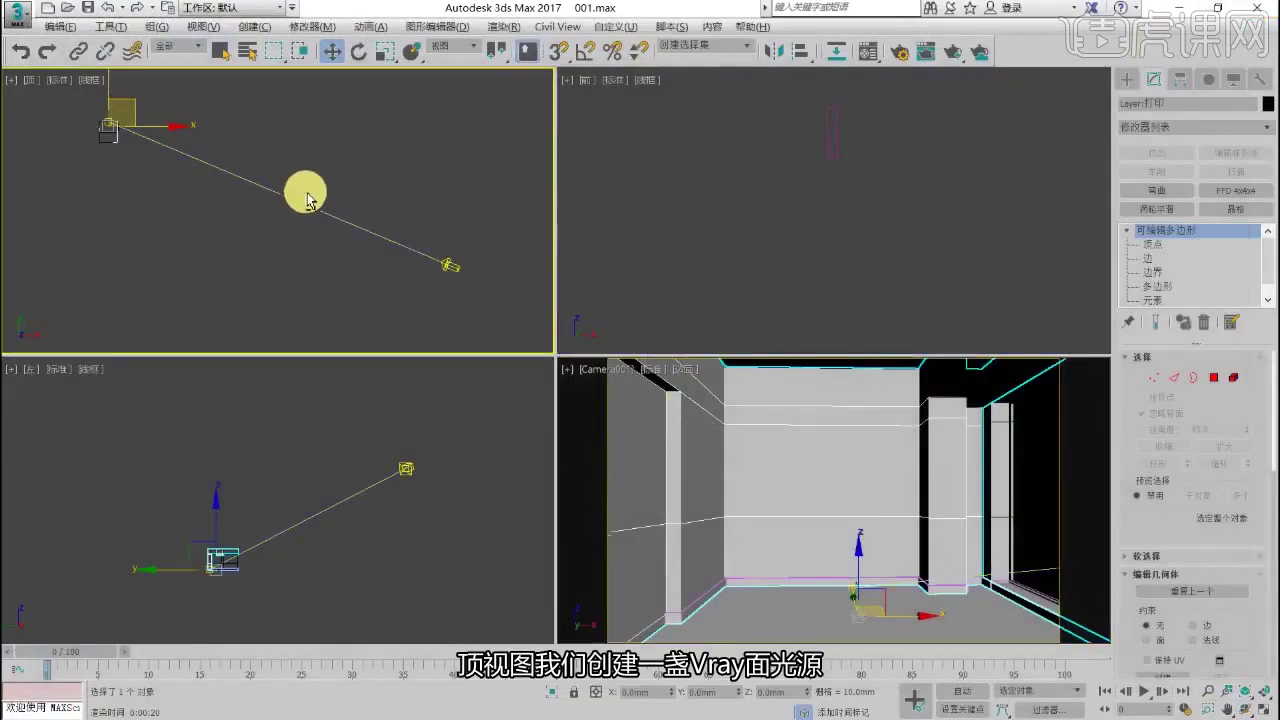
key(alt+w)
scroll(567, 295, down, 3)
click(1129, 80)
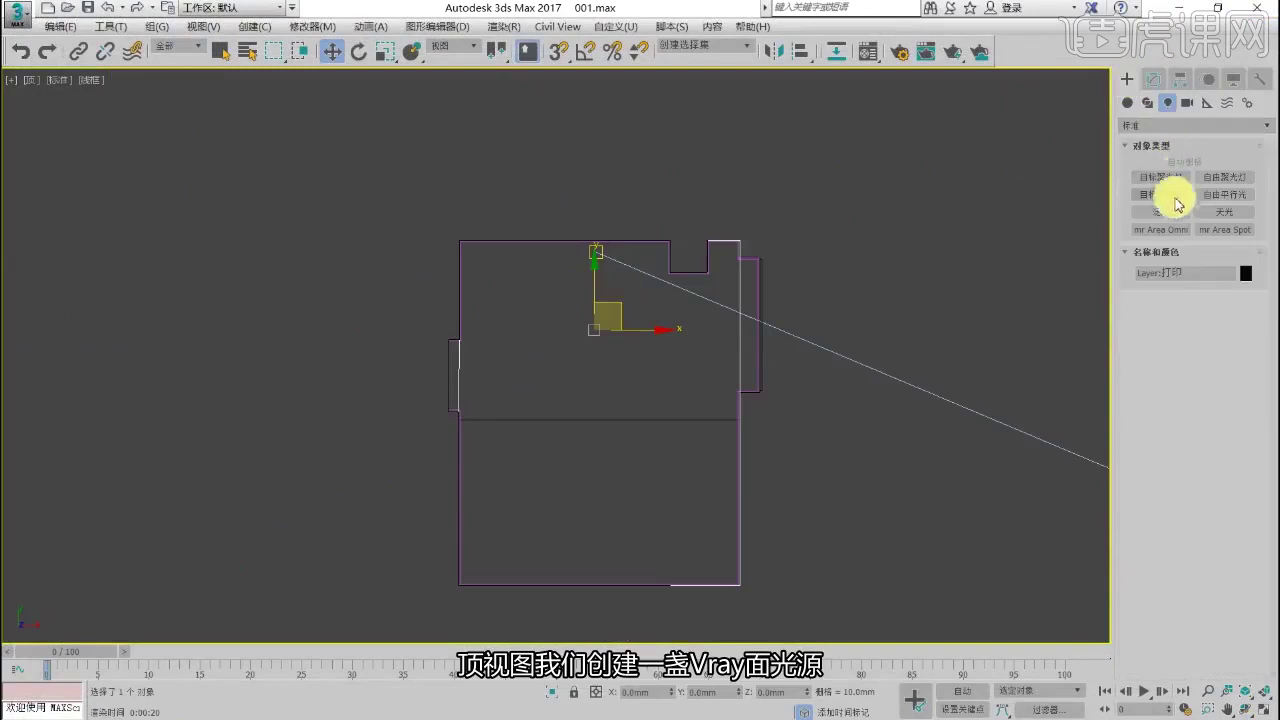
click(1130, 125)
click(1166, 172)
click(1161, 177)
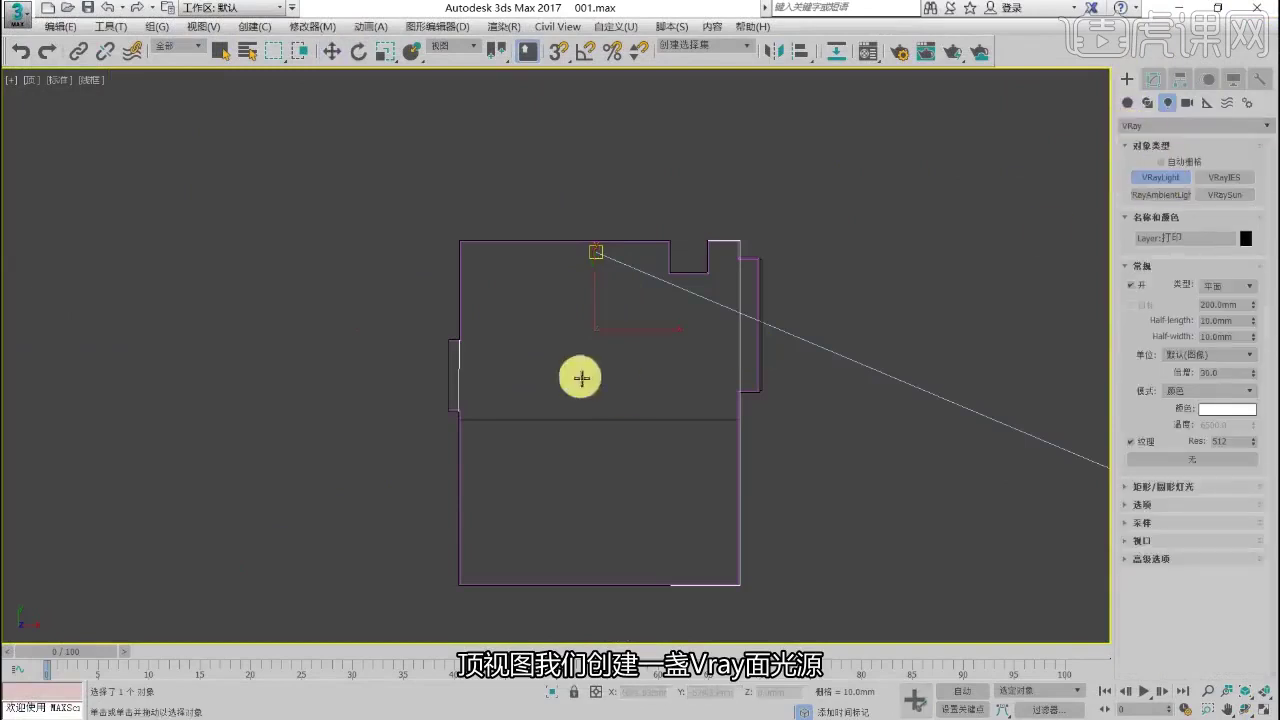
drag(481, 252, 714, 389)
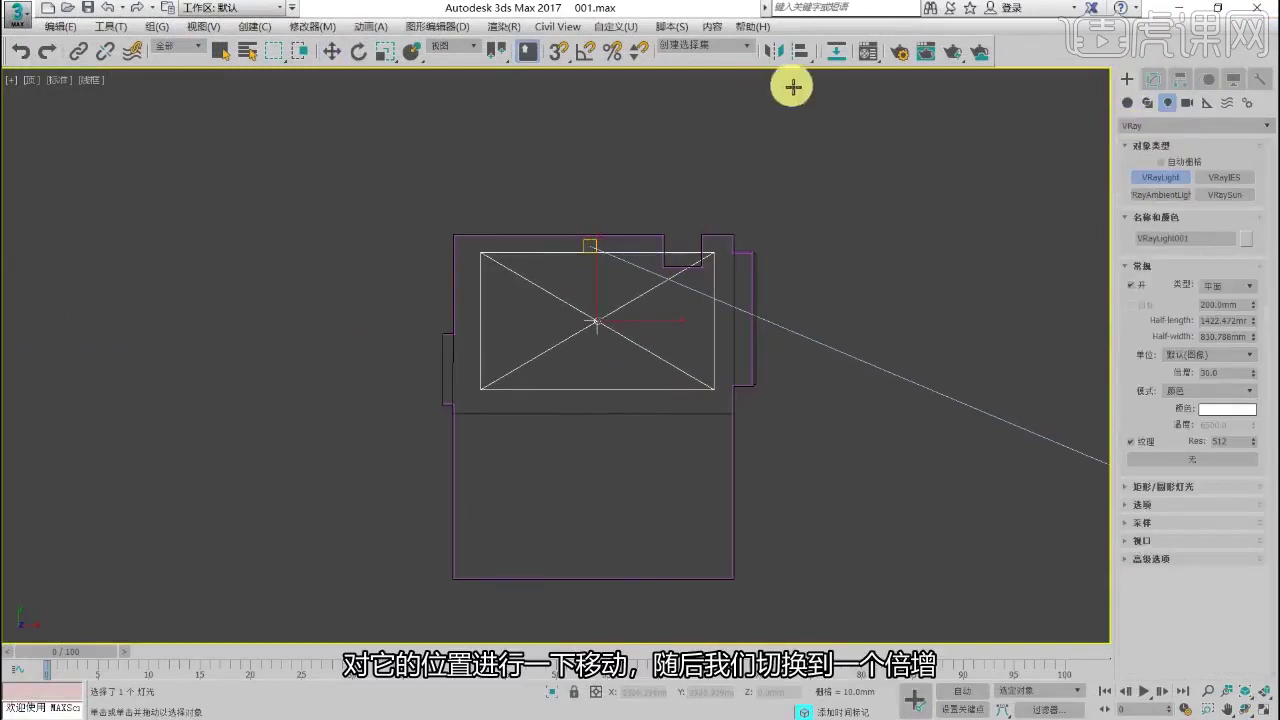
Step: Shift the plane light slightly over the upper part of the room in the top view and set its multiplier to 2.0
click(331, 51)
drag(620, 289, 616, 293)
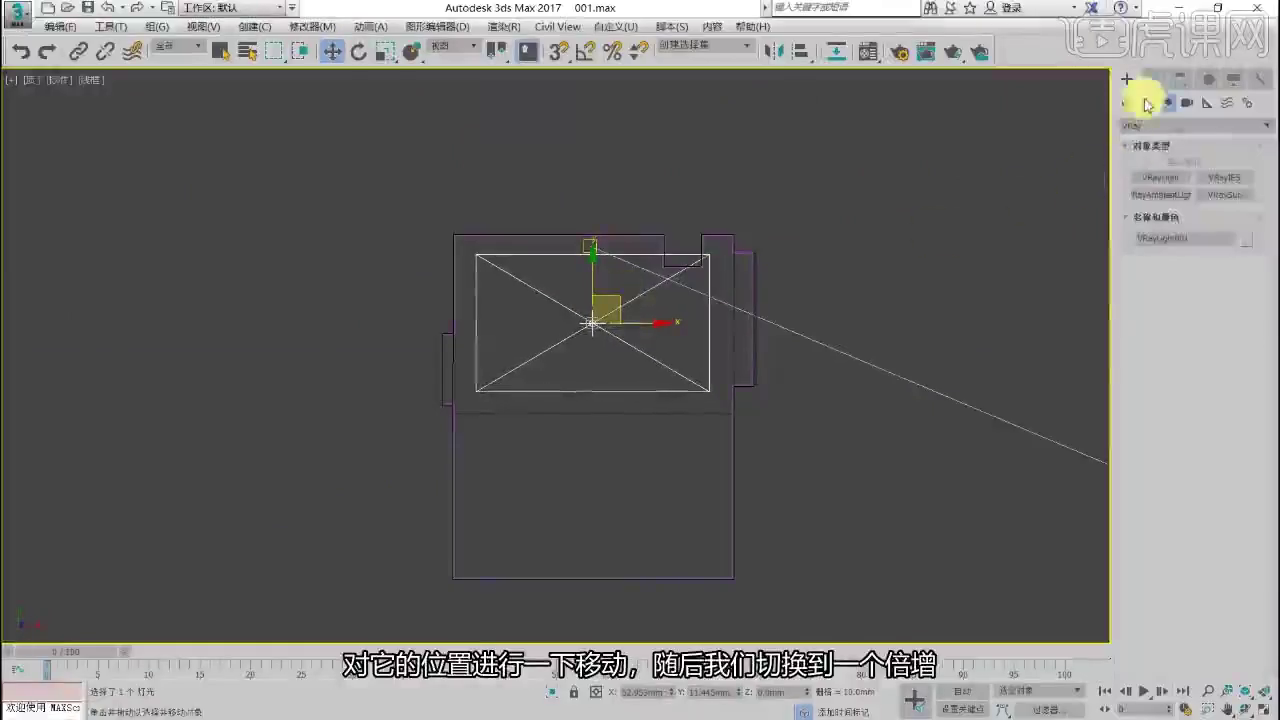
click(1153, 79)
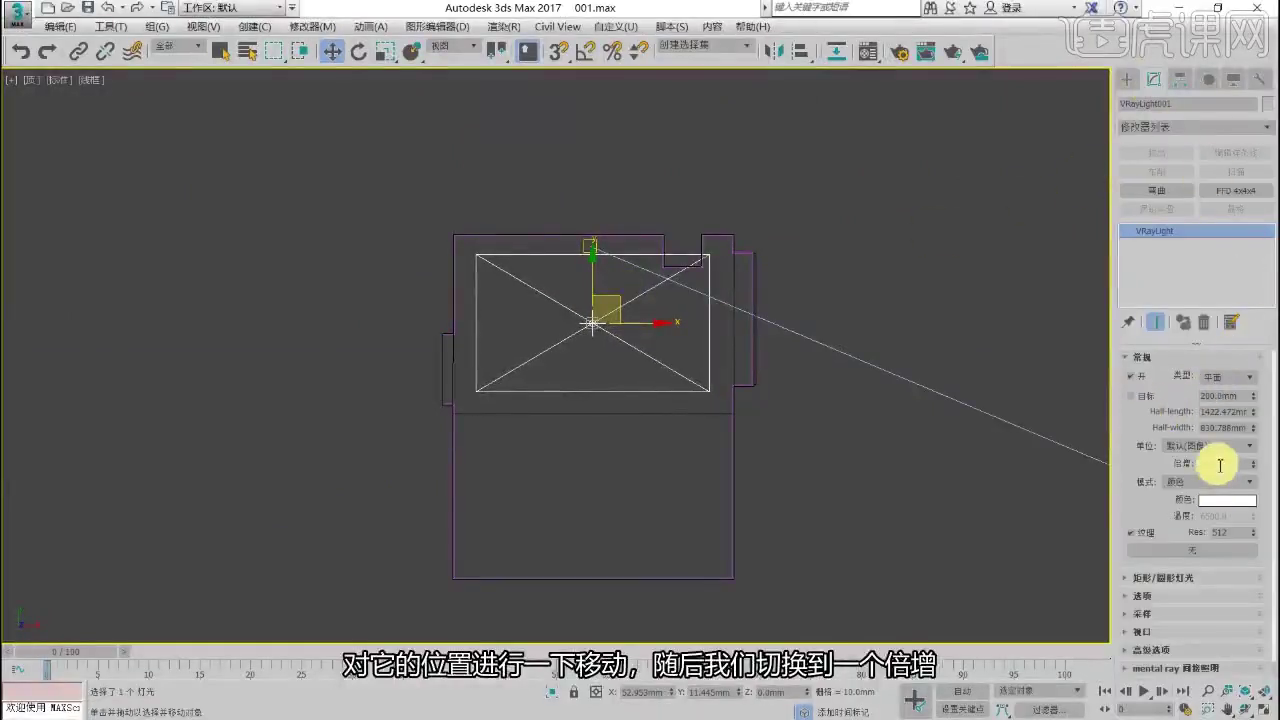
double_click(1220, 465)
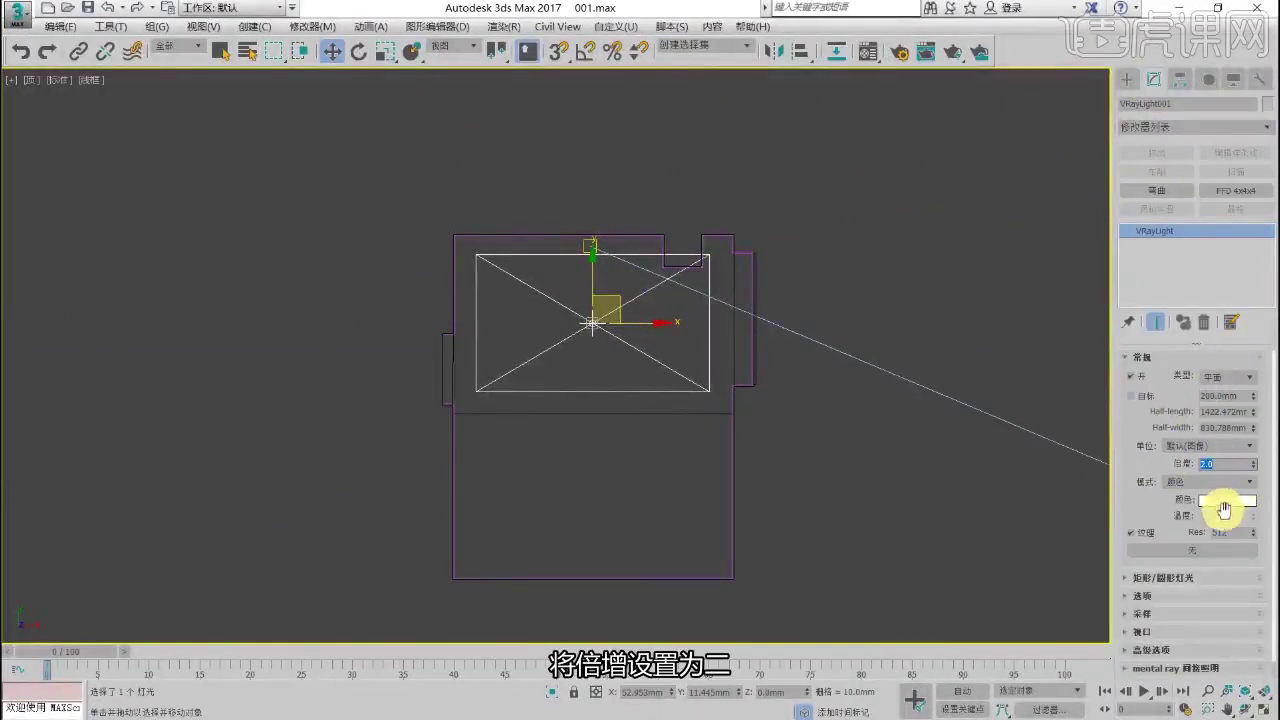
Step: Change the plane light's colour to a pale warm yellow
click(1225, 502)
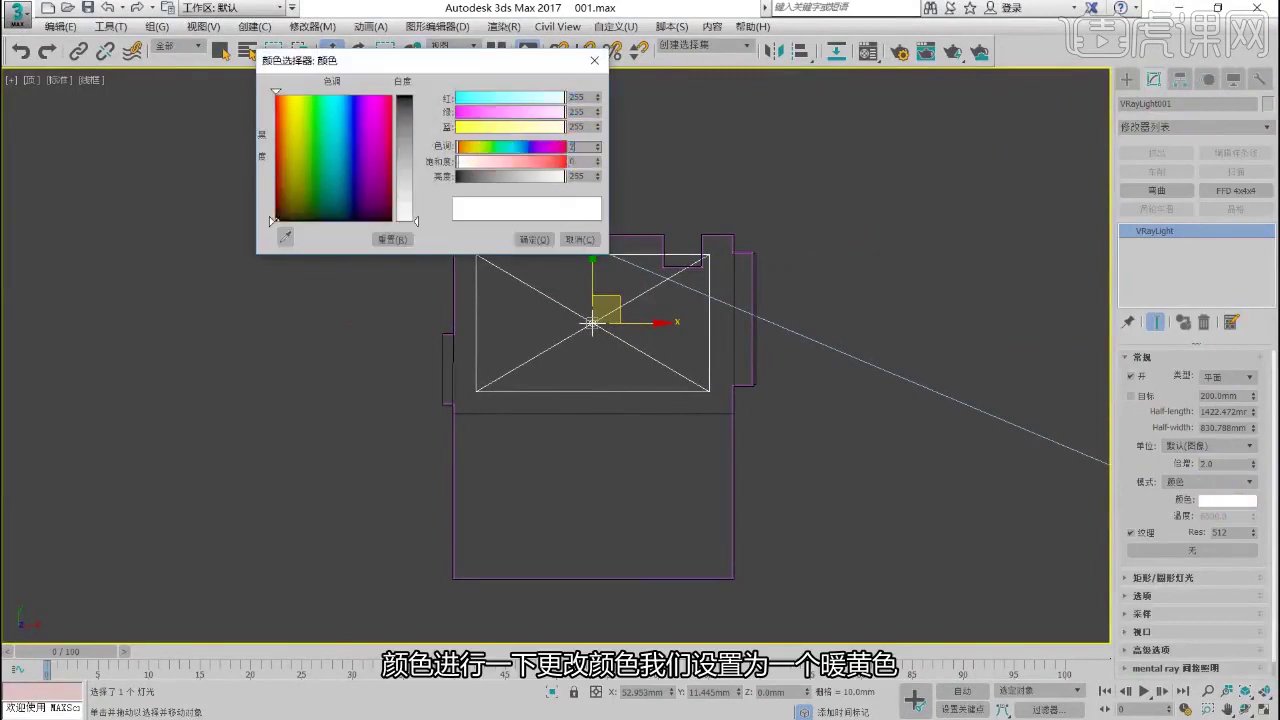
click(489, 162)
click(534, 240)
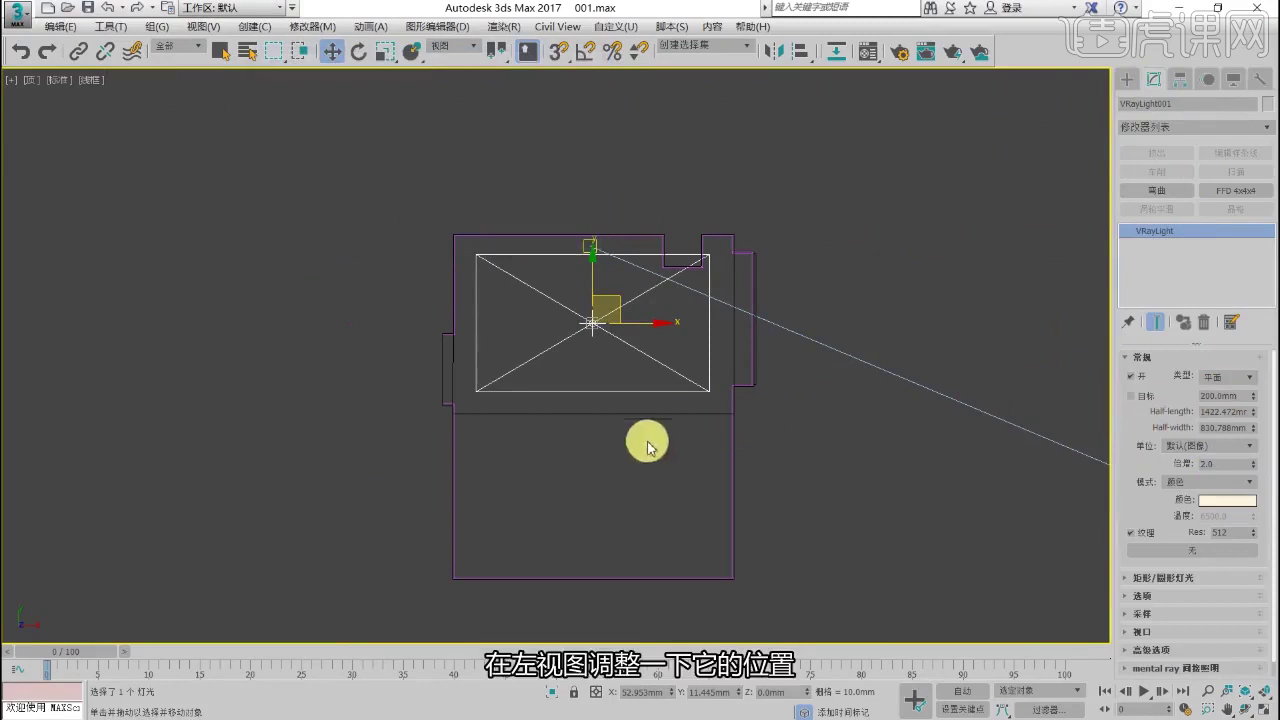
Step: Raise the plane light in the left view to just below the ceiling, at a Z of about 2746 mm
key(alt+w)
right_click(399, 470)
key(alt+w)
scroll(449, 491, up, 3)
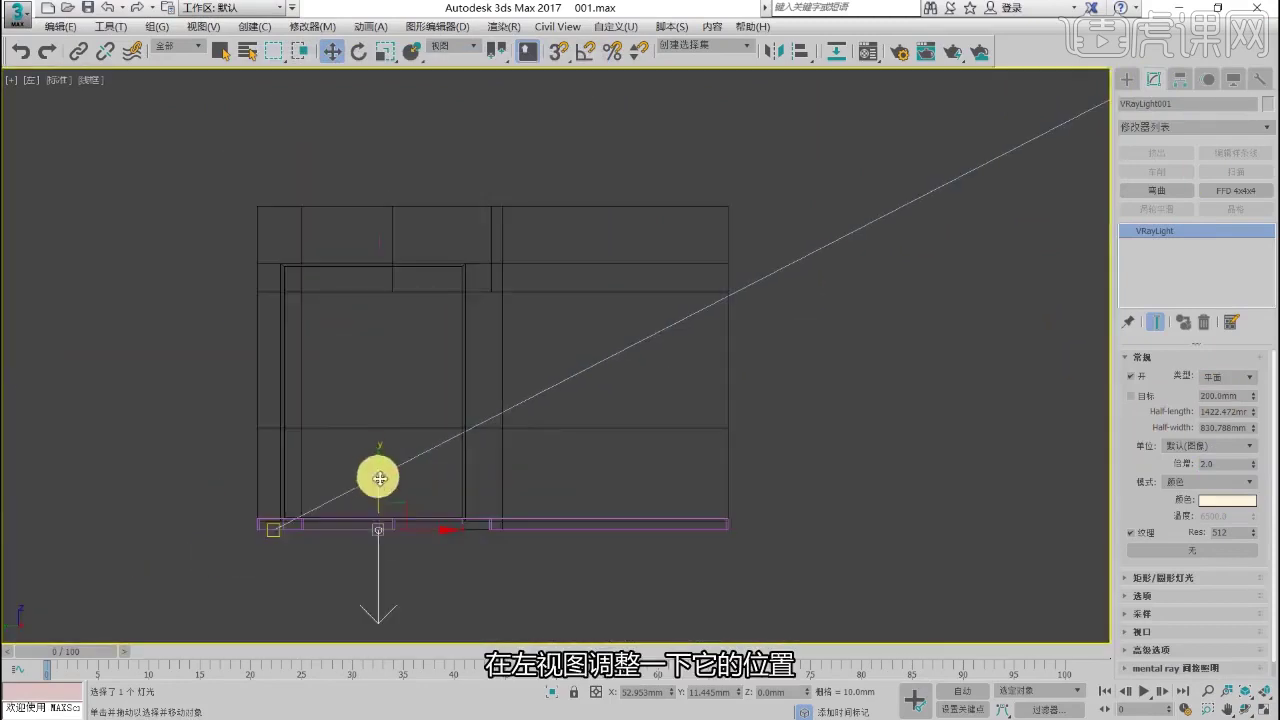
drag(379, 478, 409, 177)
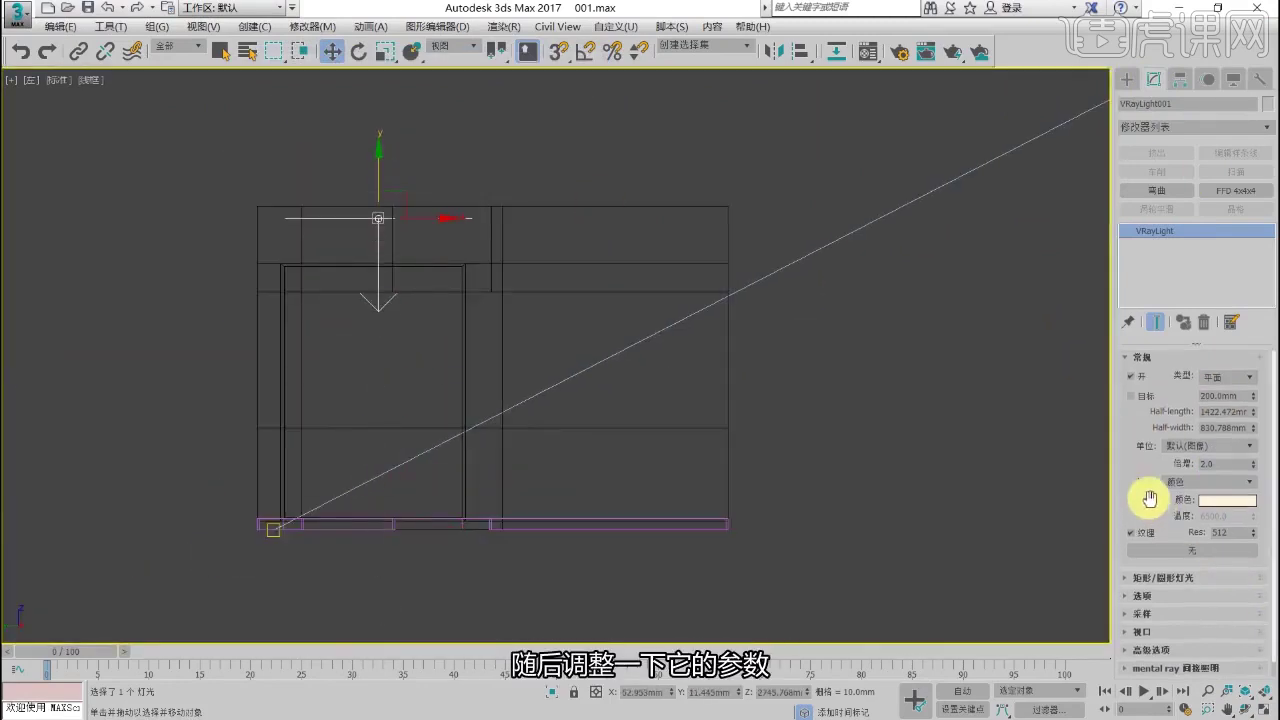
Step: Enable Invisible and disable Affect Reflections in the plane light's options
scroll(1150, 498, down, 6)
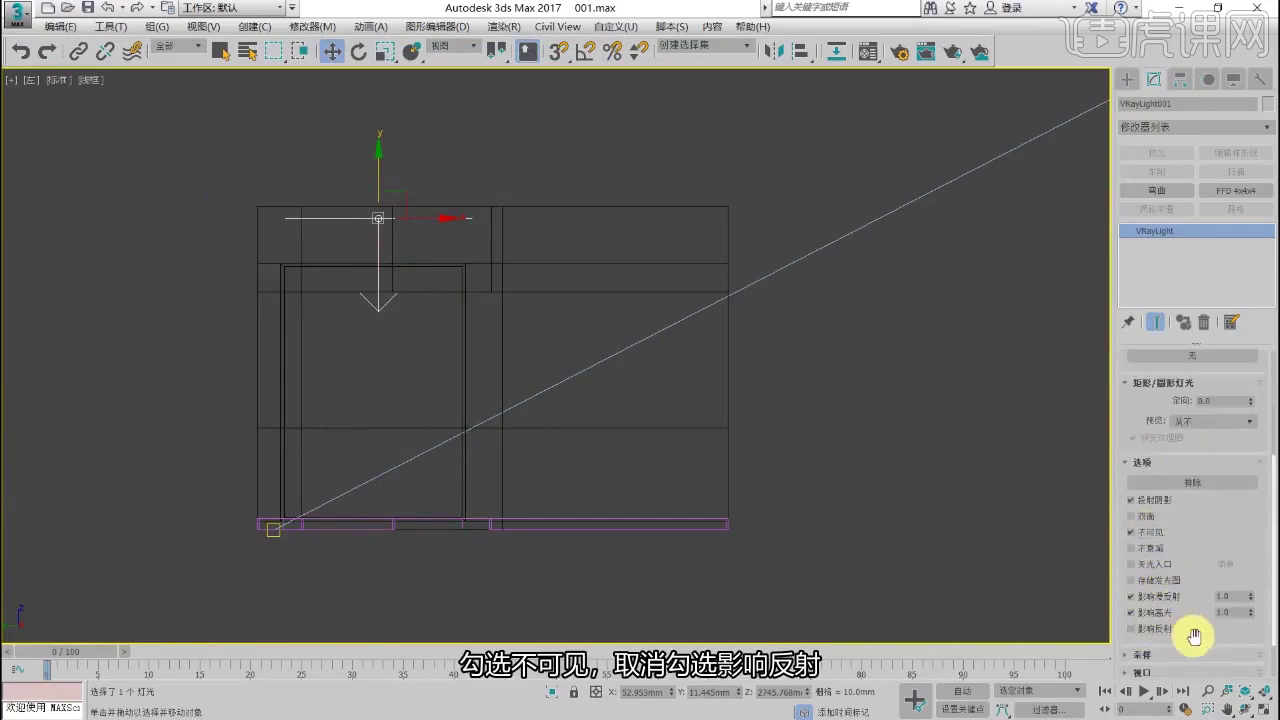
scroll(1194, 636, down, 2)
click(1150, 638)
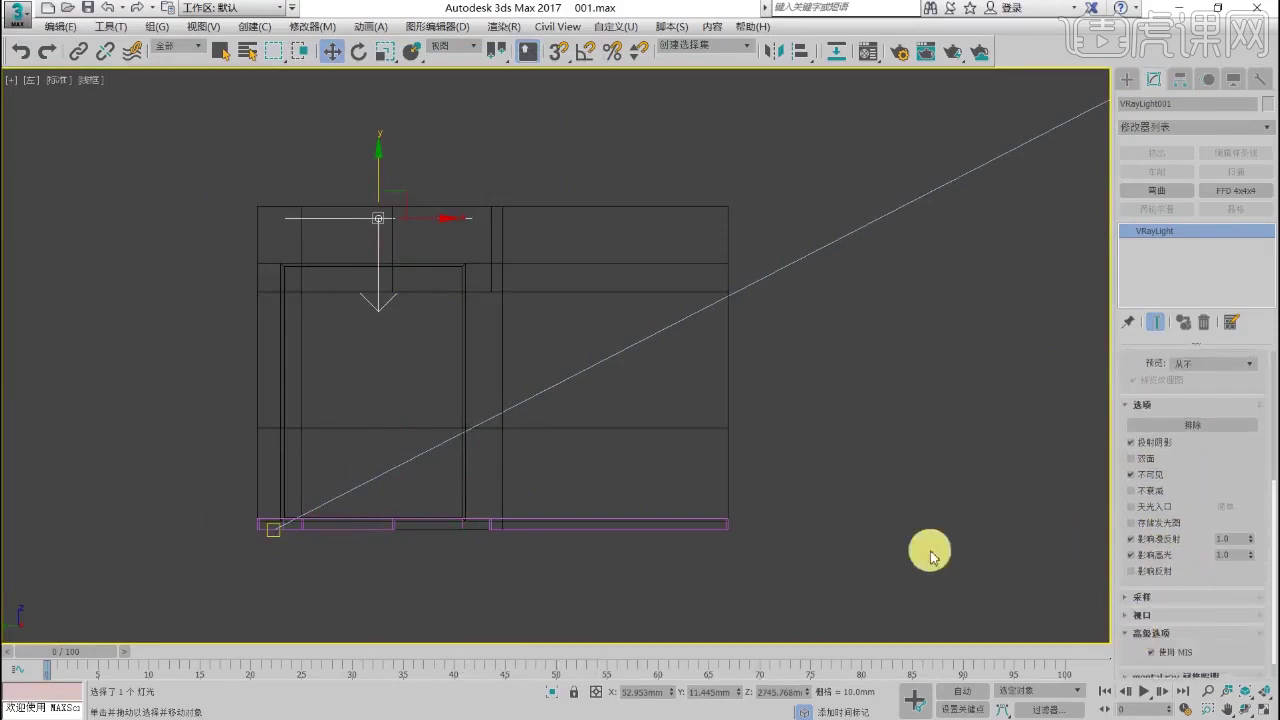
Step: Switch the Camera001 view to perspective, look up at the ceiling and move the plane light along Y to about -278 mm
key(alt+w)
right_click(802, 486)
key(alt+w)
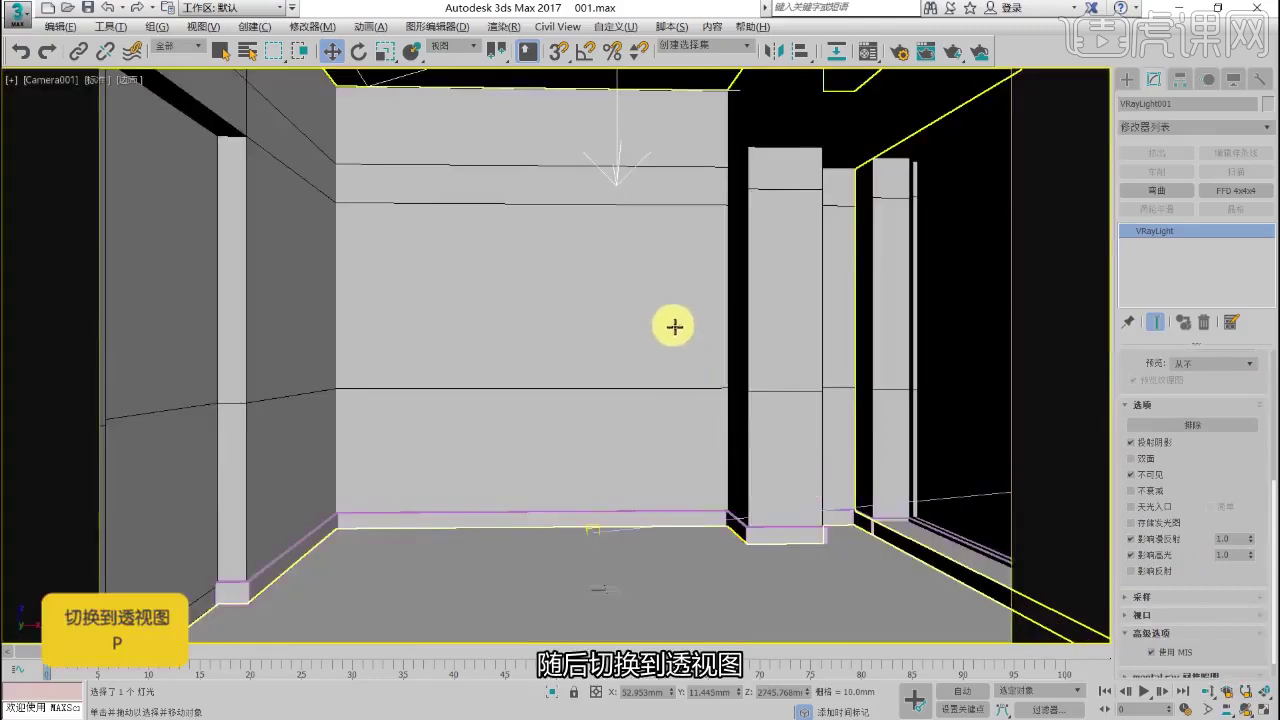
key(p)
scroll(646, 215, up, 3)
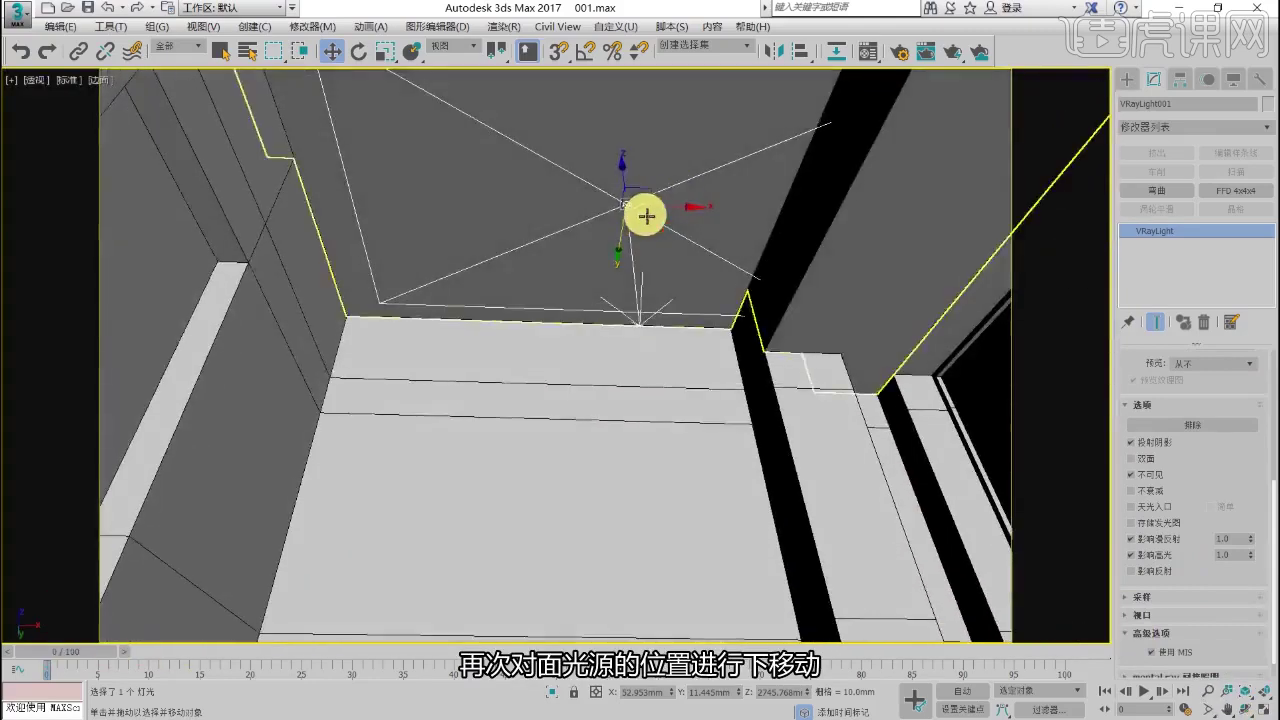
middle_drag(646, 215, 624, 299)
drag(618, 341, 627, 300)
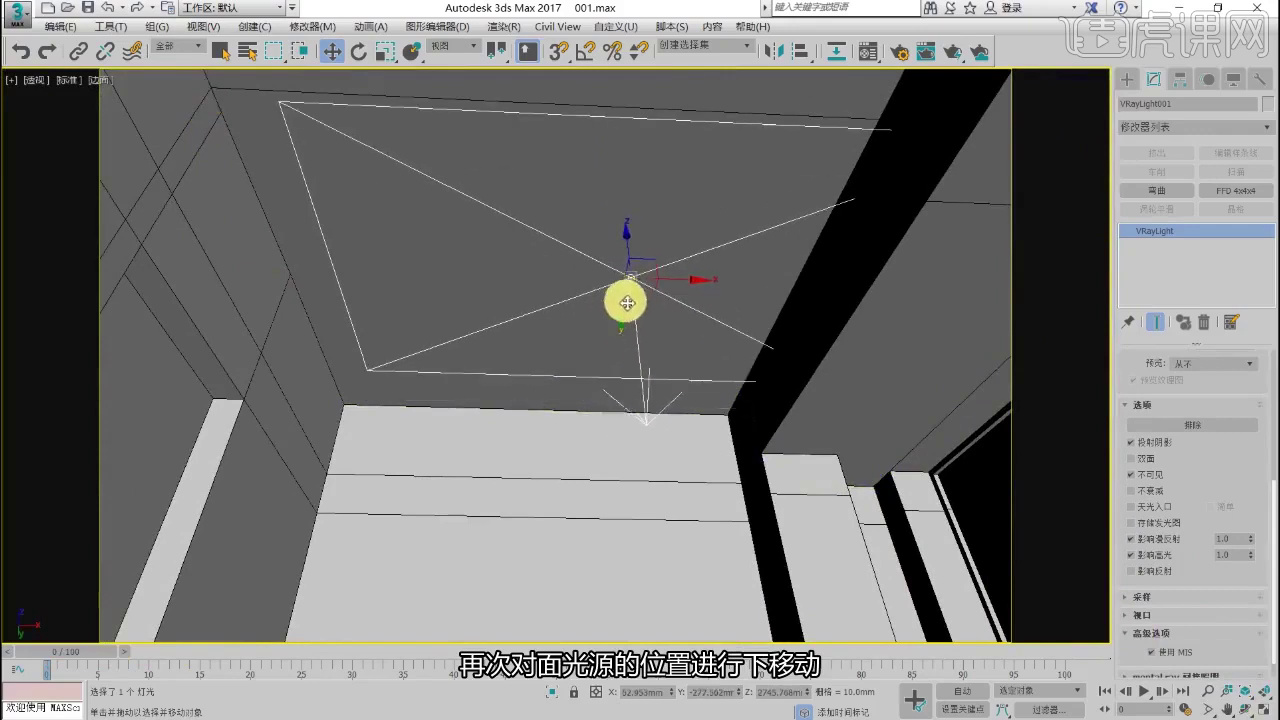
Step: Resize the plane light to about 795 mm half-length and 1030 mm half-width, shift it to X about -263 mm, and restore the Camera001 view
scroll(1251, 408, up, 5)
drag(1254, 413, 1257, 460)
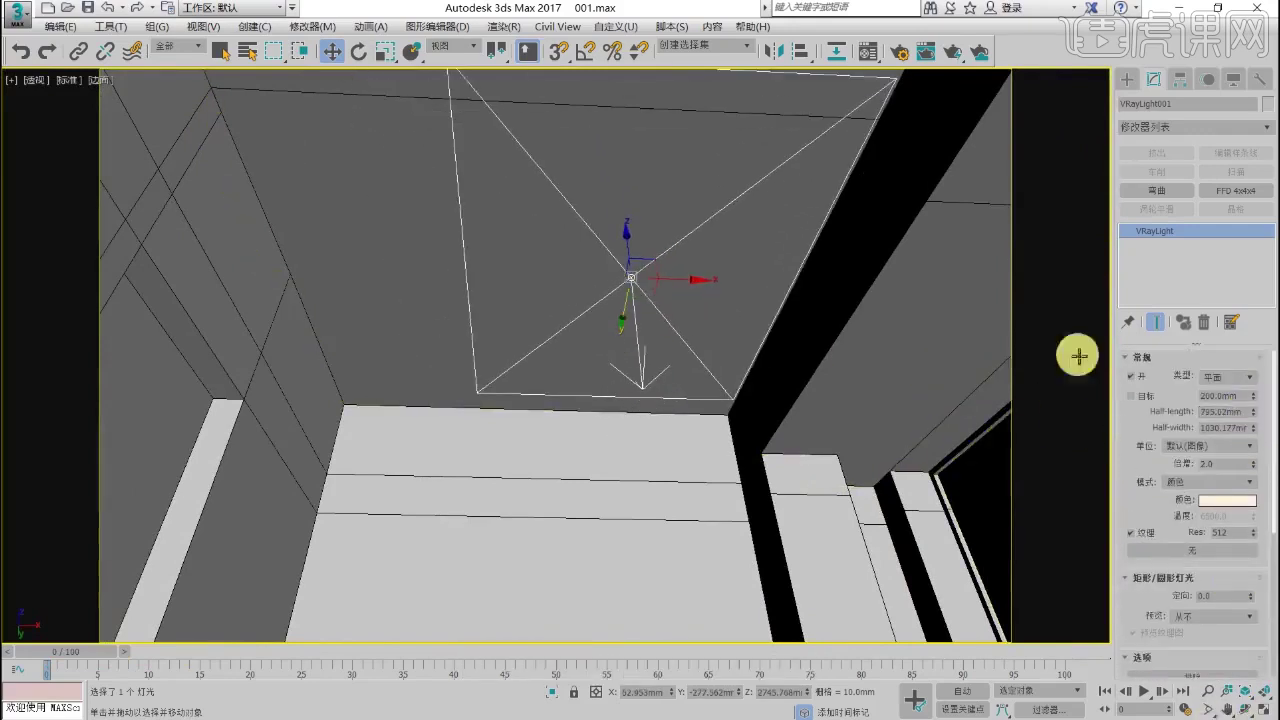
key(c)
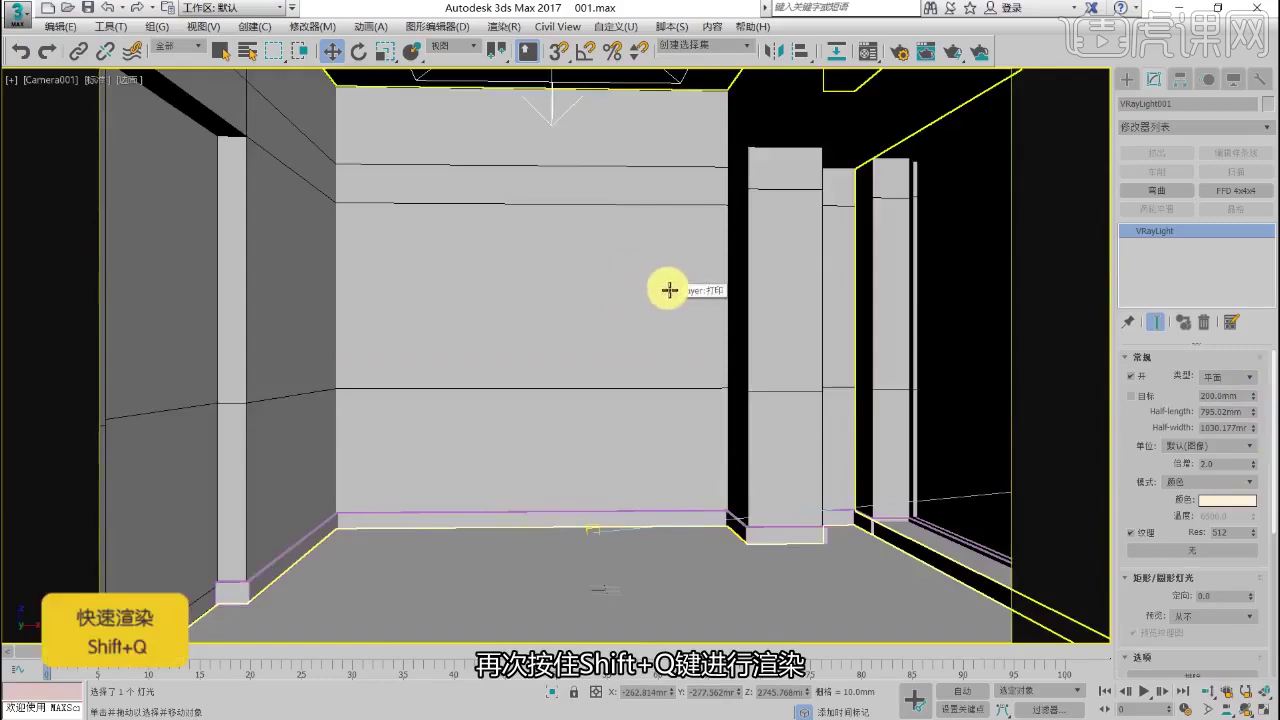
Step: Render the Camera001 view, examine the overall room lighting at 400% in the V-Ray frame buffer, and close it
key(shift+q)
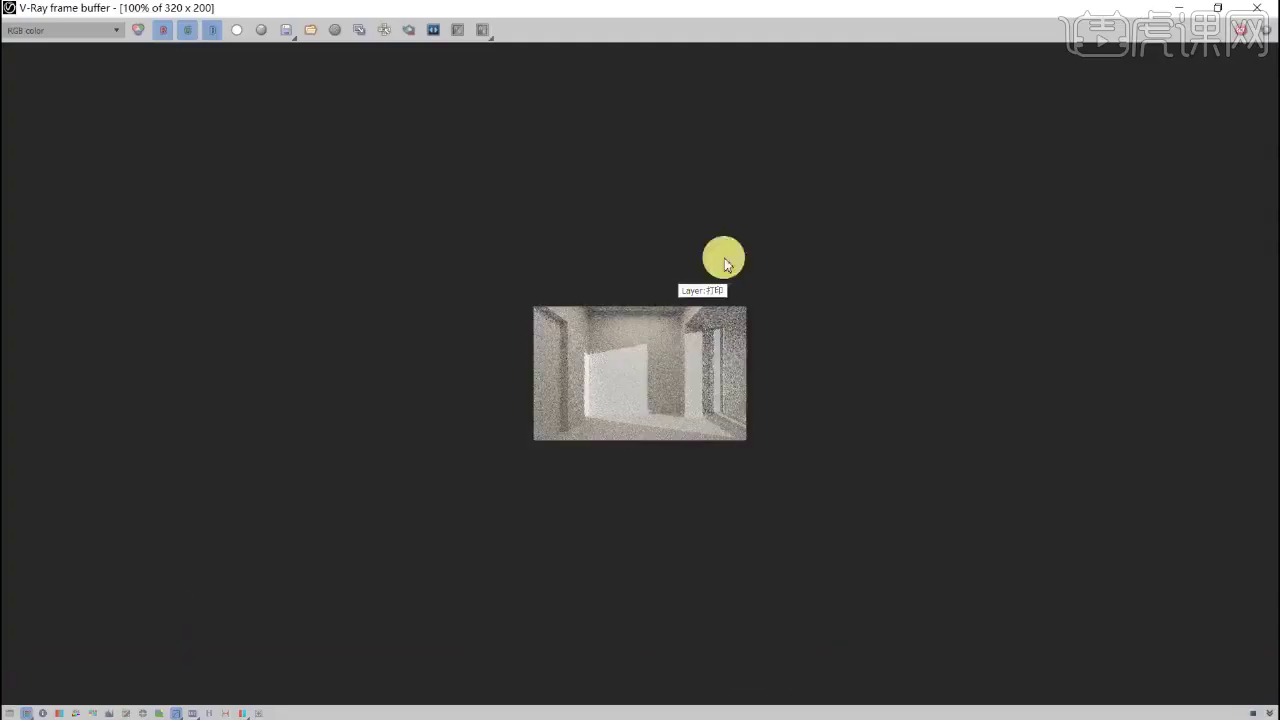
scroll(686, 391, up, 2)
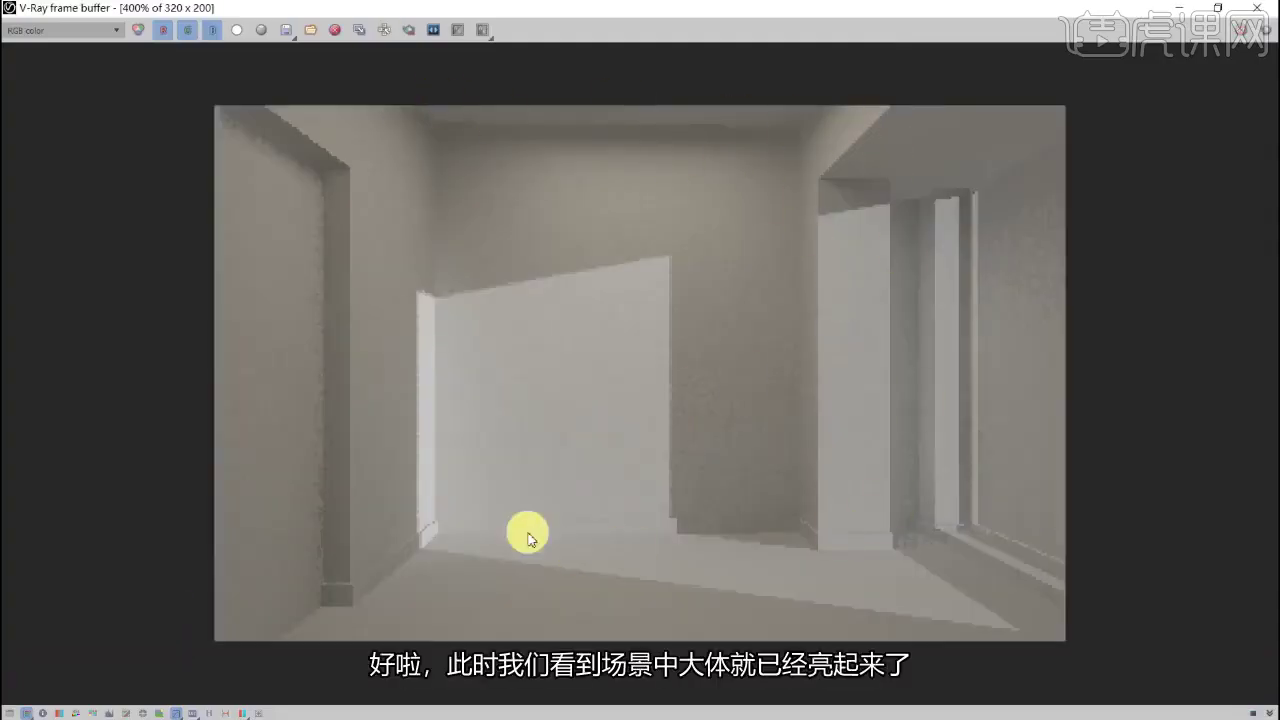
click(1270, 7)
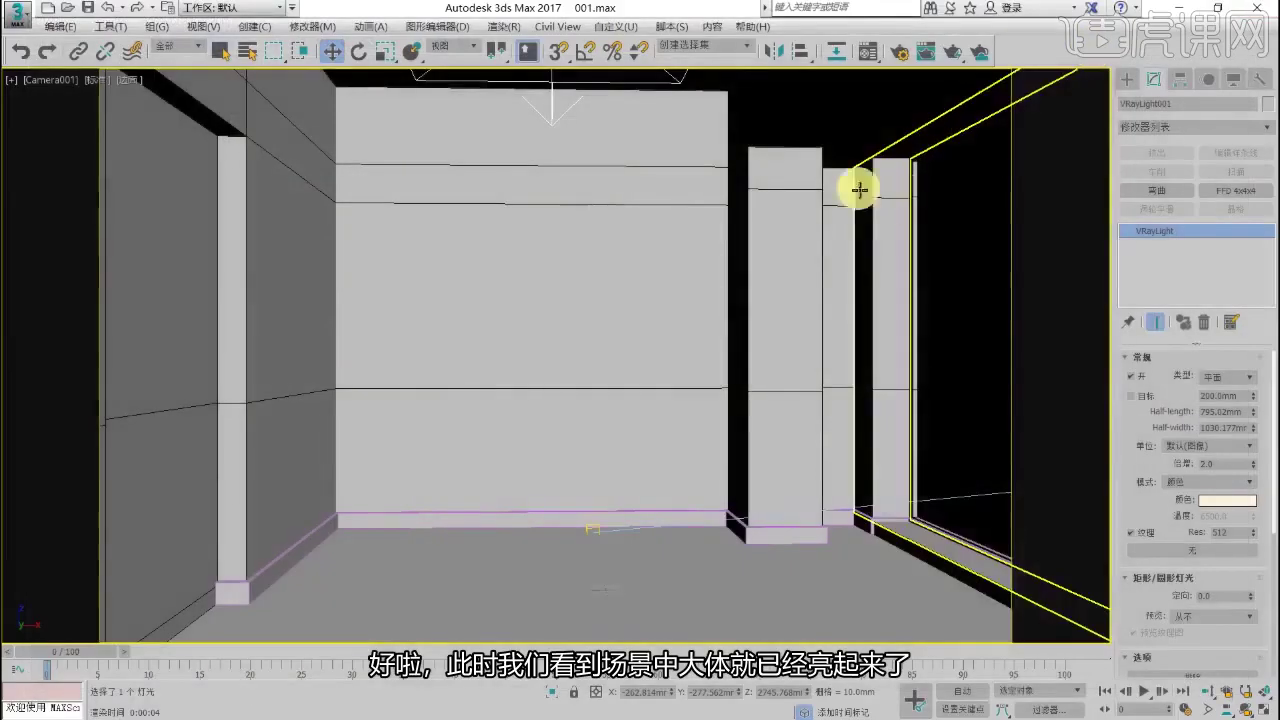
Step: Inspect the same render enlarged to 4:1 in the maximized rendered frame window, and close that window
click(937, 65)
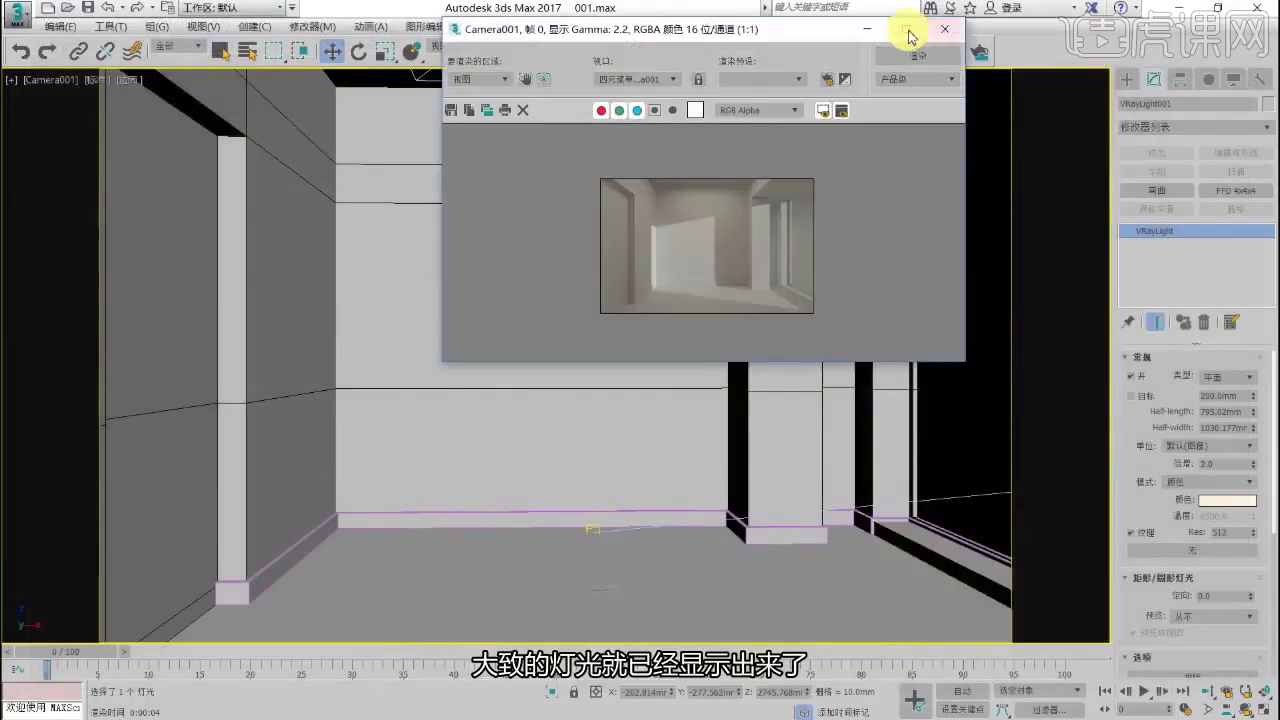
double_click(906, 18)
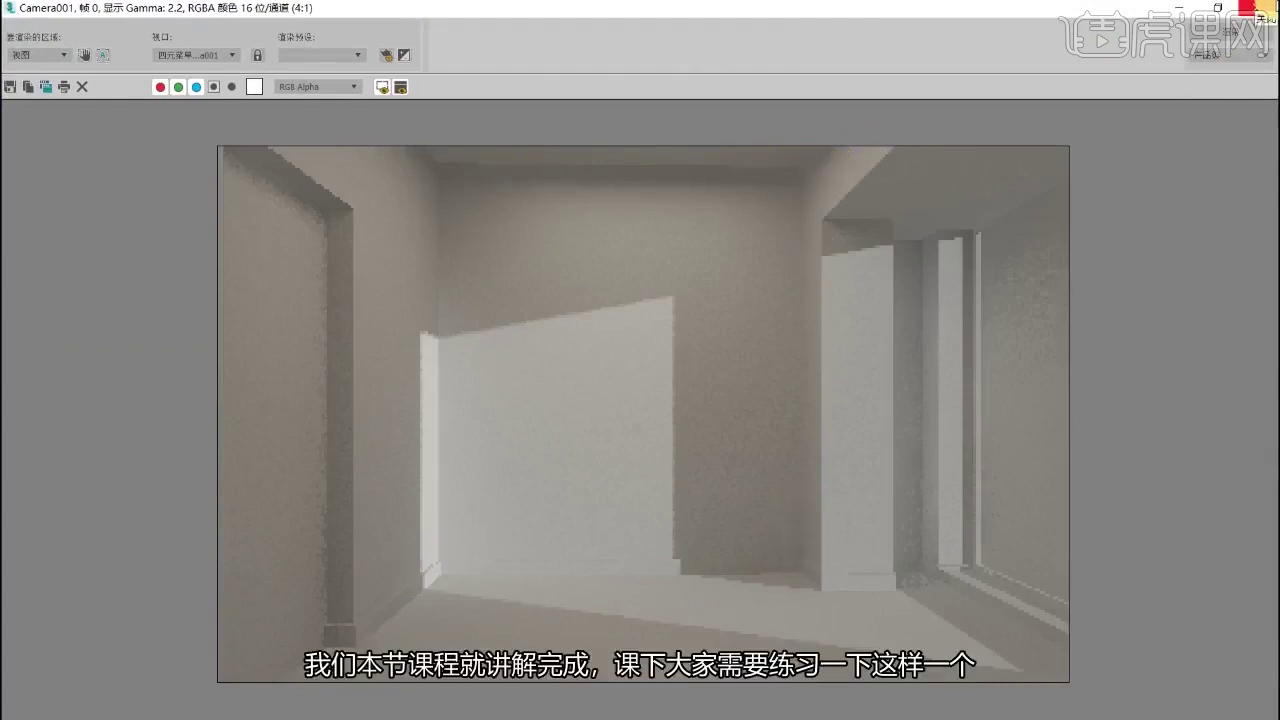
click(1247, 9)
click(860, 173)
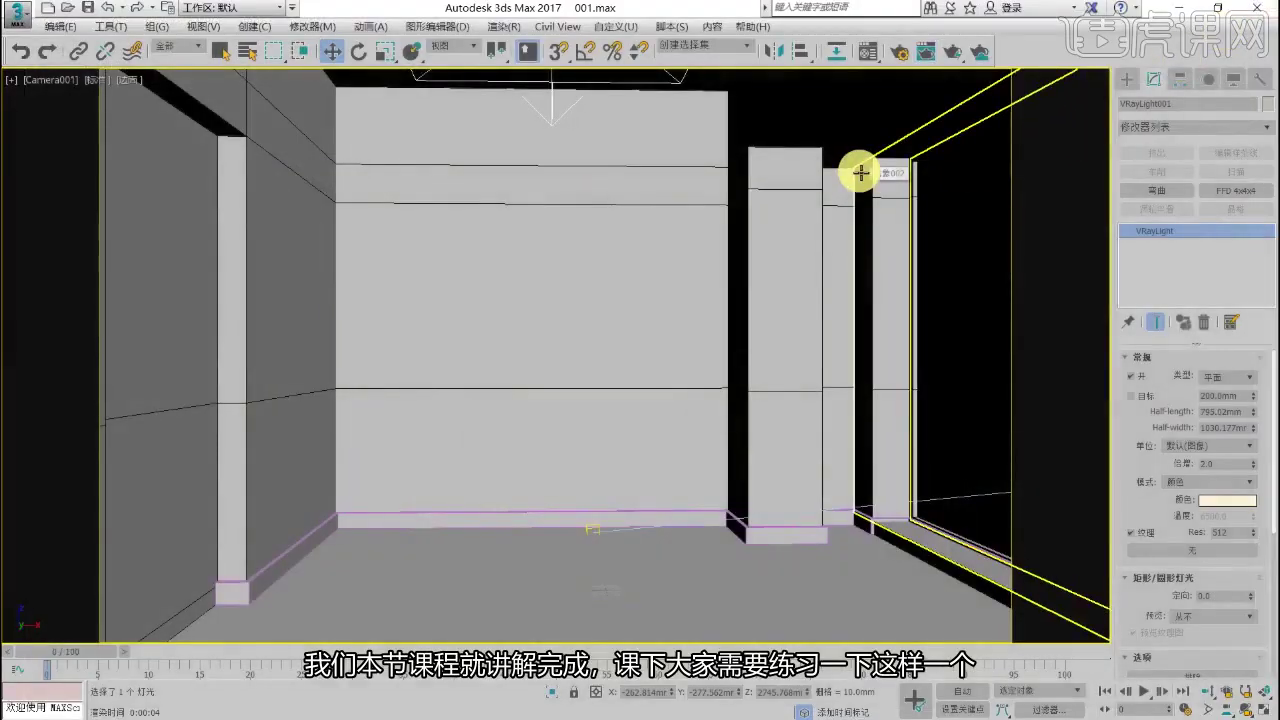